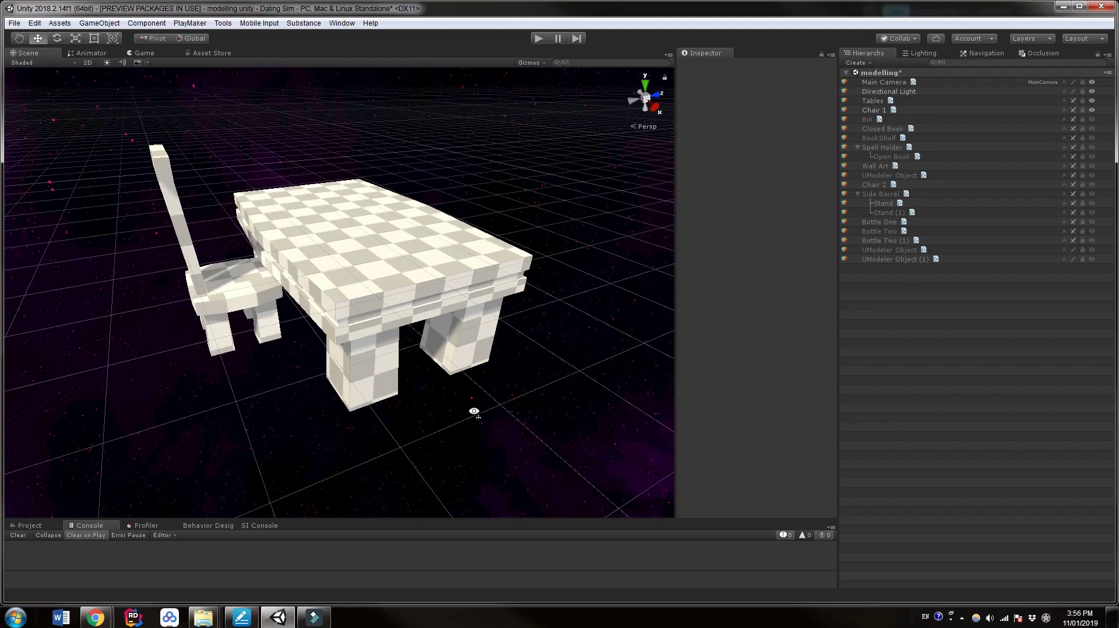
- Add a new UModeler mesh object to the scene
right_click_drag(474, 412, 464, 410)
middle_click_drag(532, 427, 484, 416)
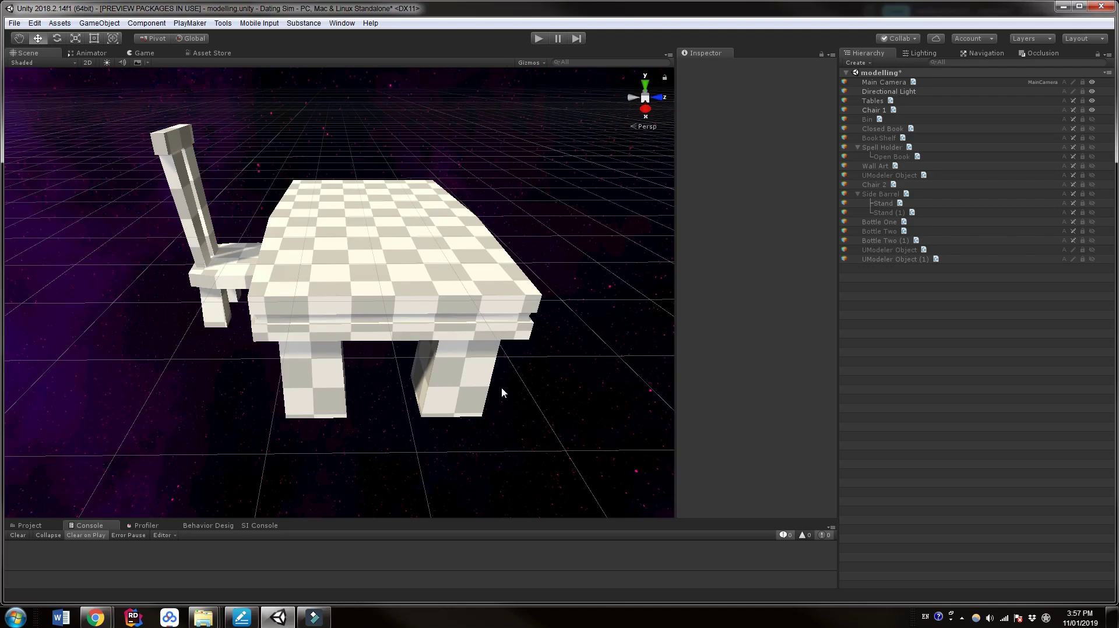
mouse_move(521, 395)
middle_mouse_down()
mouse_move(515, 385)
mouse_move(460, 387)
mouse_move(501, 388)
middle_mouse_up()
right_click(892, 274)
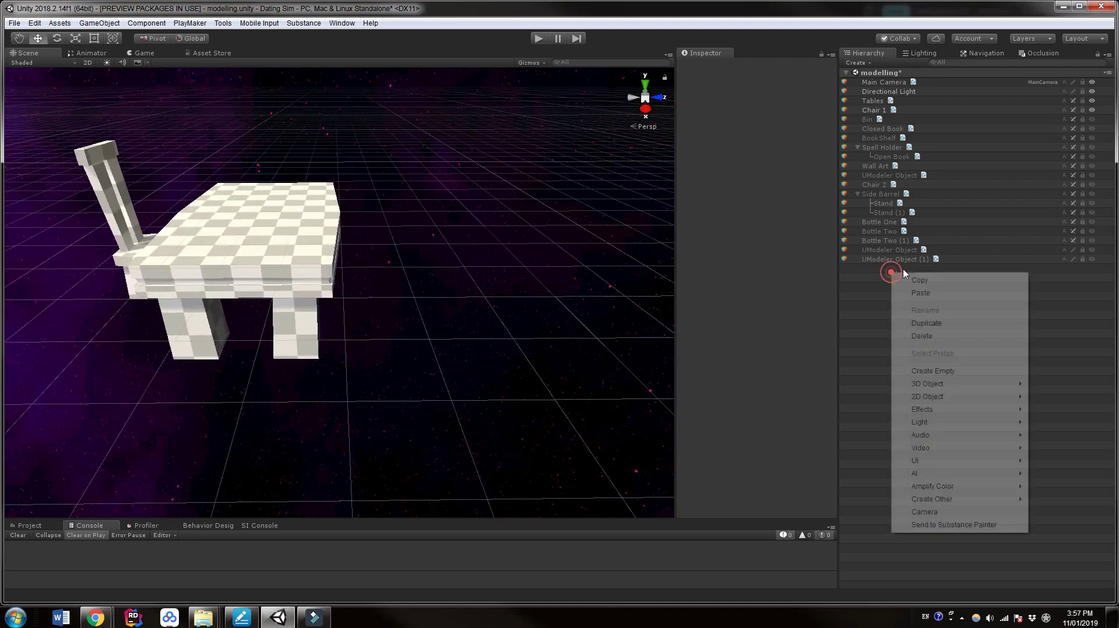
mouse_move(933, 389)
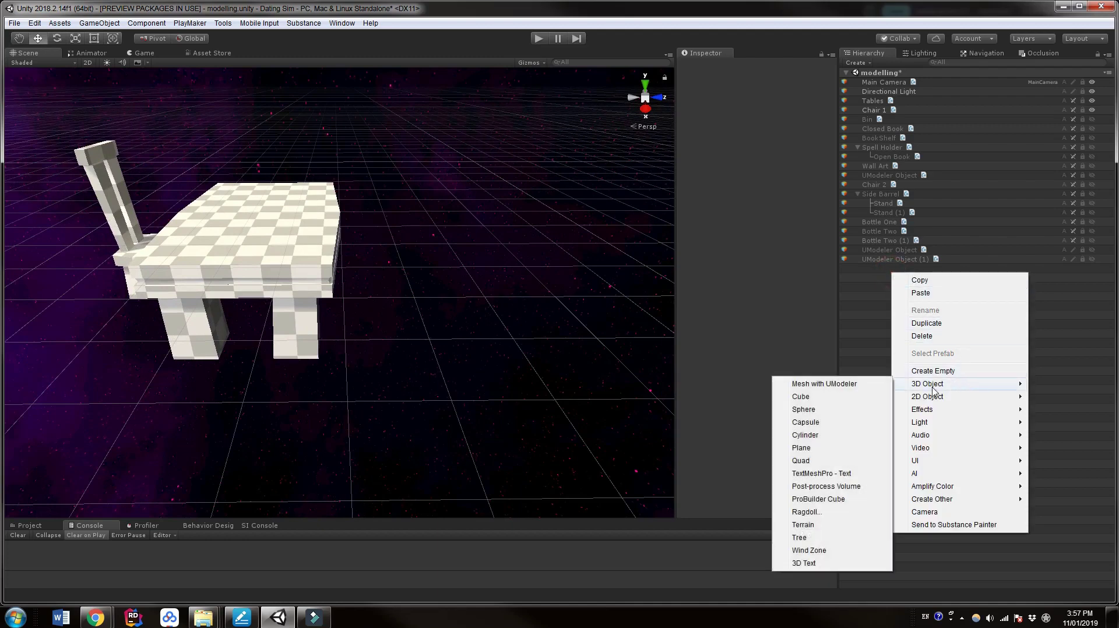
left_click(860, 389)
- Draw a box about 2.39 wide, 5.4 deep and 0.53 high on the ground beside the existing table
scroll(439, 290, "up", 5)
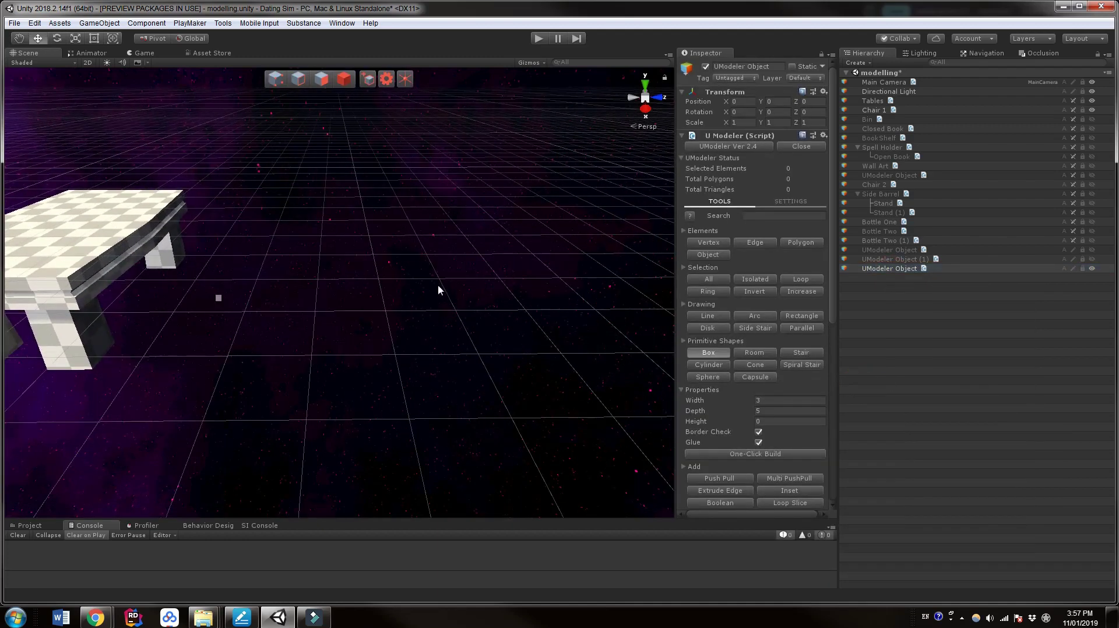
left_click_drag(341, 229, 571, 392)
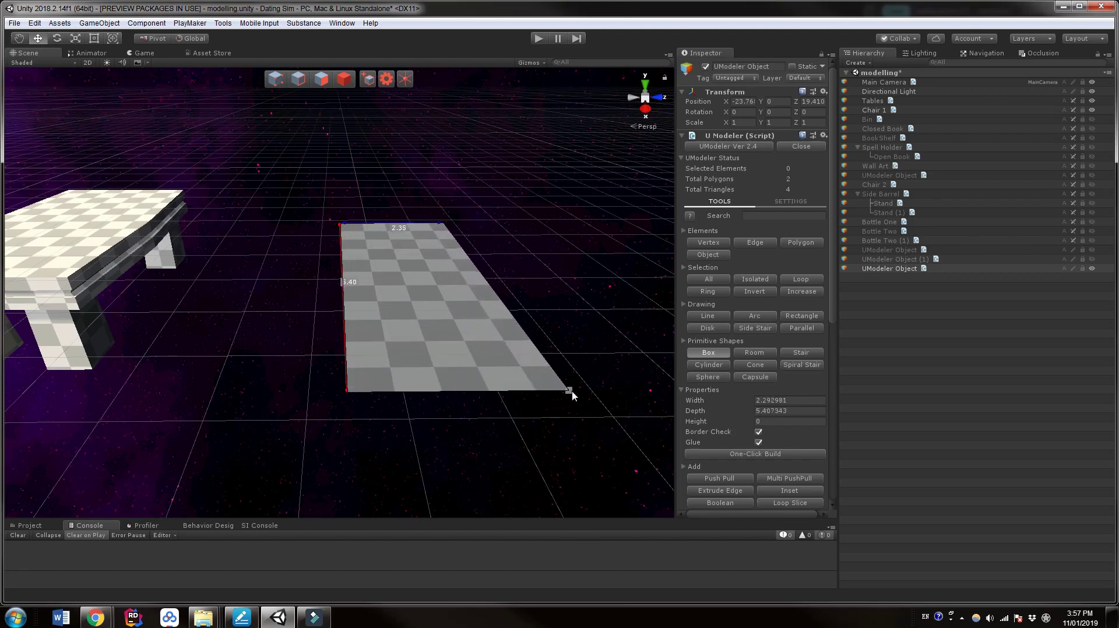
left_click(571, 349)
middle_click_drag(637, 316, 601, 316)
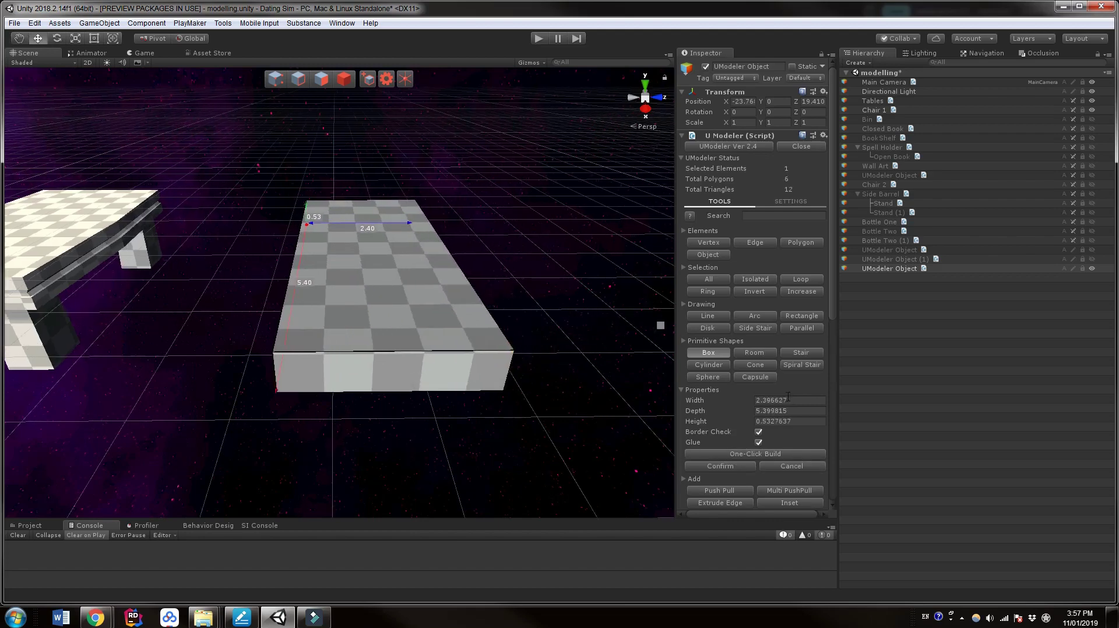
- Set the new box's width to 3, depth to 5 and height to 0.5
left_click(794, 404)
type("2")
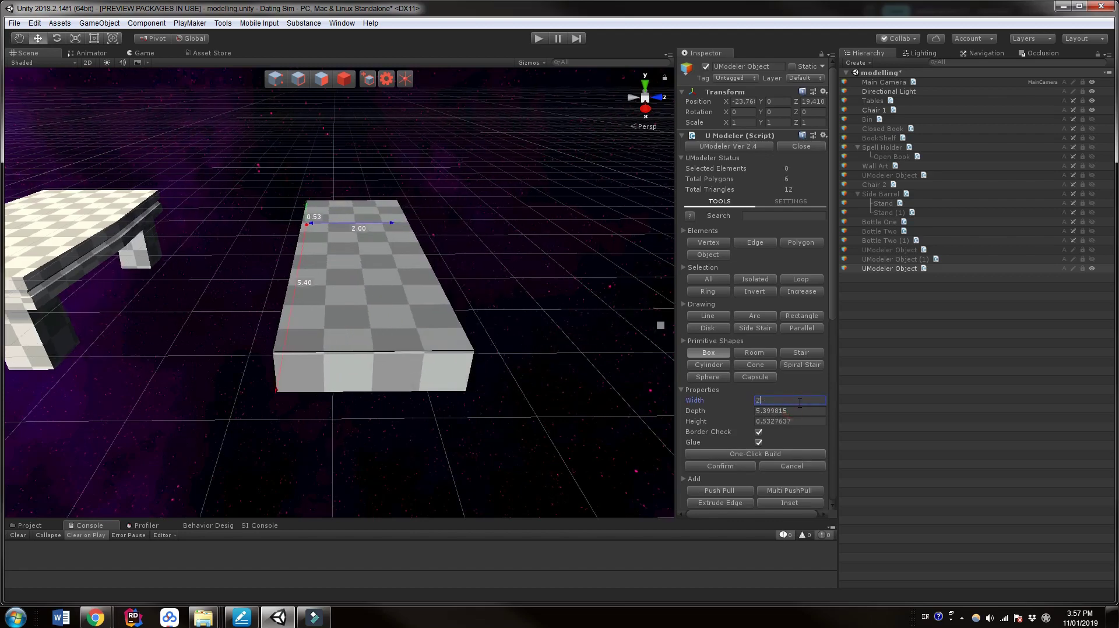
type("3")
left_click(802, 410)
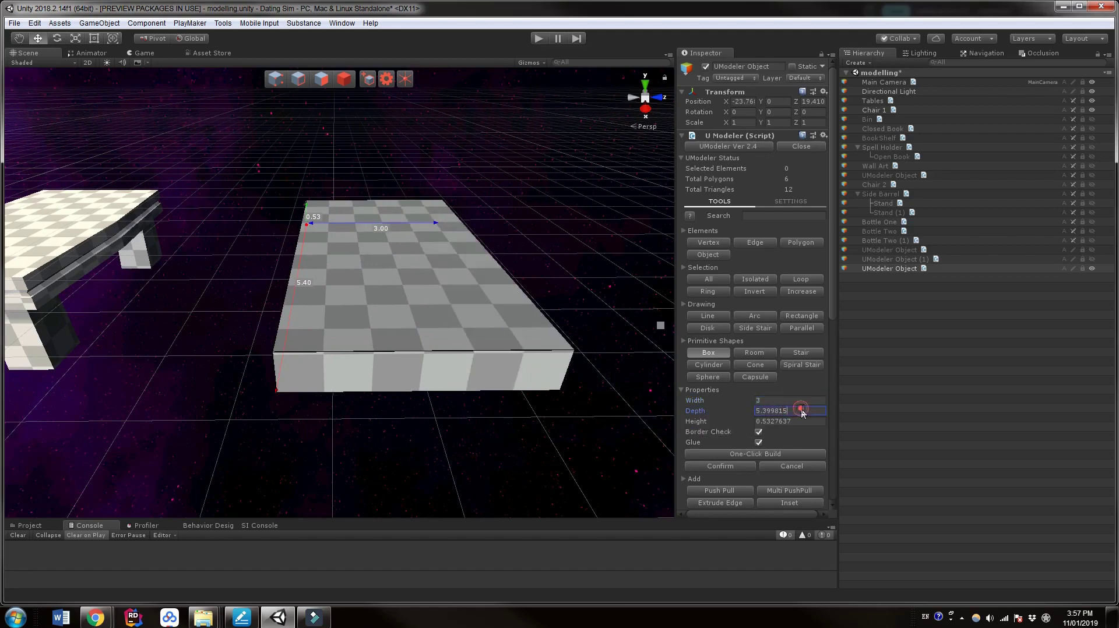
type("5")
left_click_drag(805, 423, 763, 429)
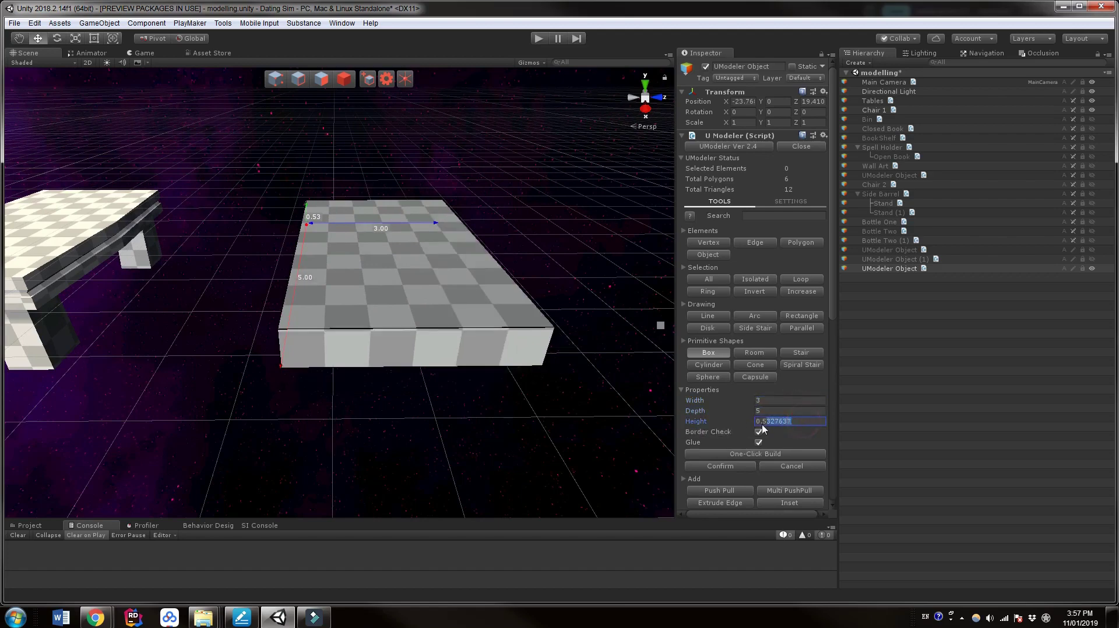
type("5")
scroll(556, 346, "up", 3)
mouse_move(556, 346)
middle_mouse_down()
mouse_move(552, 309)
mouse_move(544, 350)
middle_mouse_up()
scroll(542, 349, "down", 2)
left_click(321, 158)
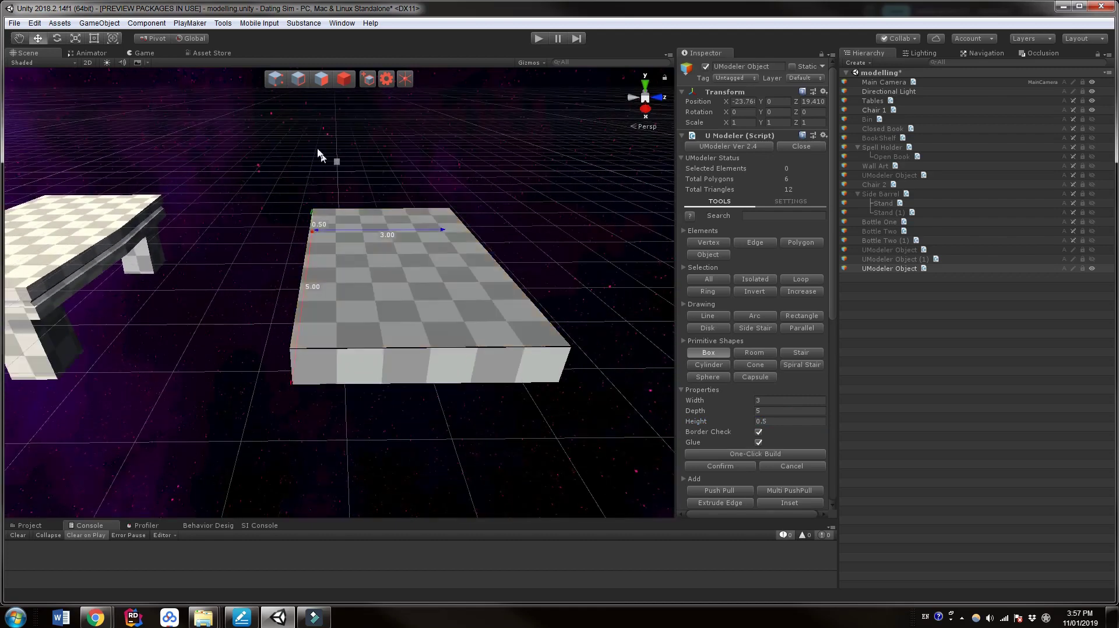
- Try a single horizontal loop slice around the box's sides and undo it
left_click(301, 82)
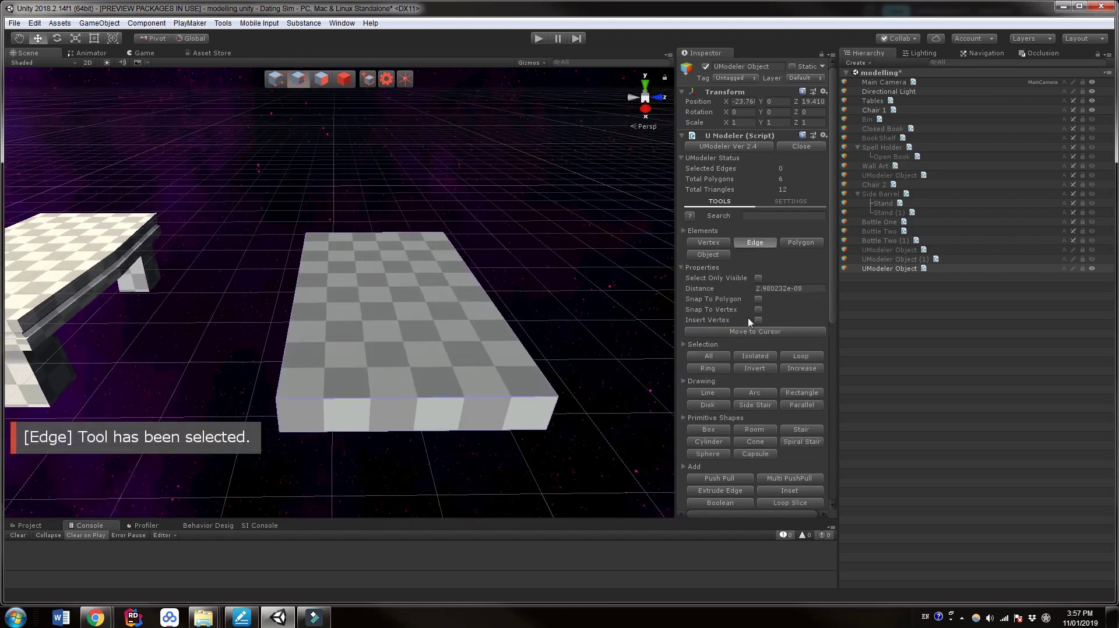
scroll(801, 396, "down", 4)
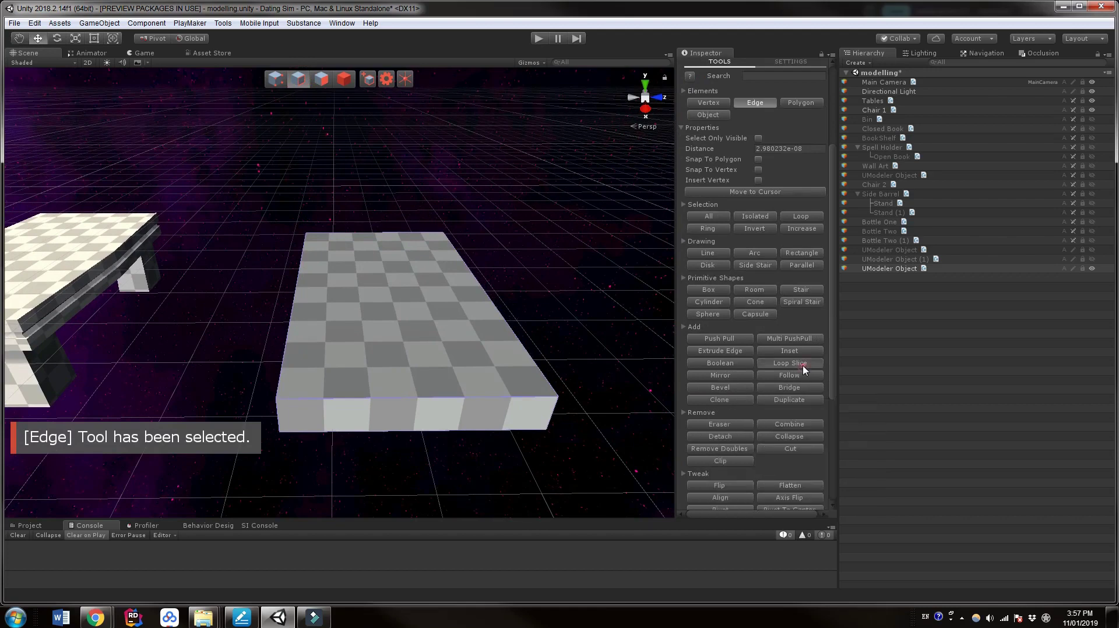
left_click(800, 364)
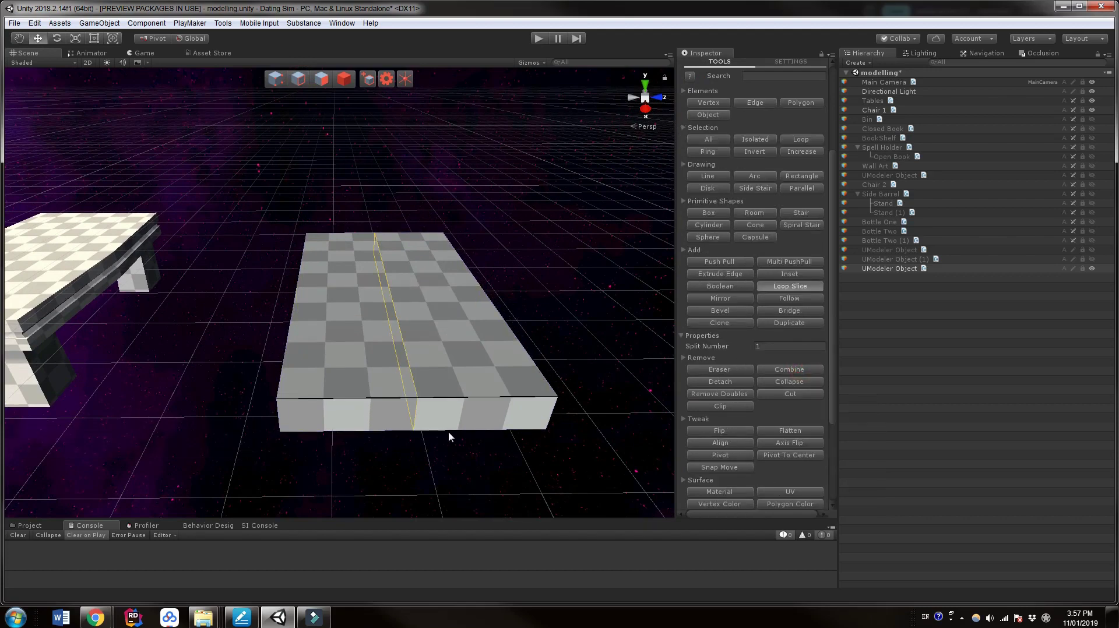
left_click(278, 417)
key("Escape")
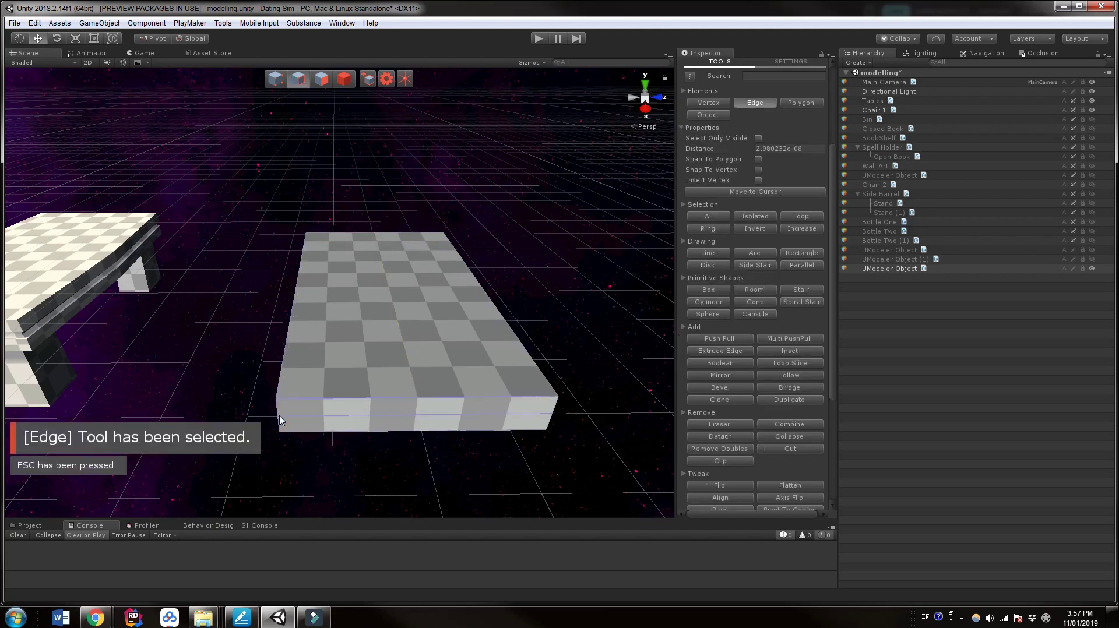
key("ctrl+z")
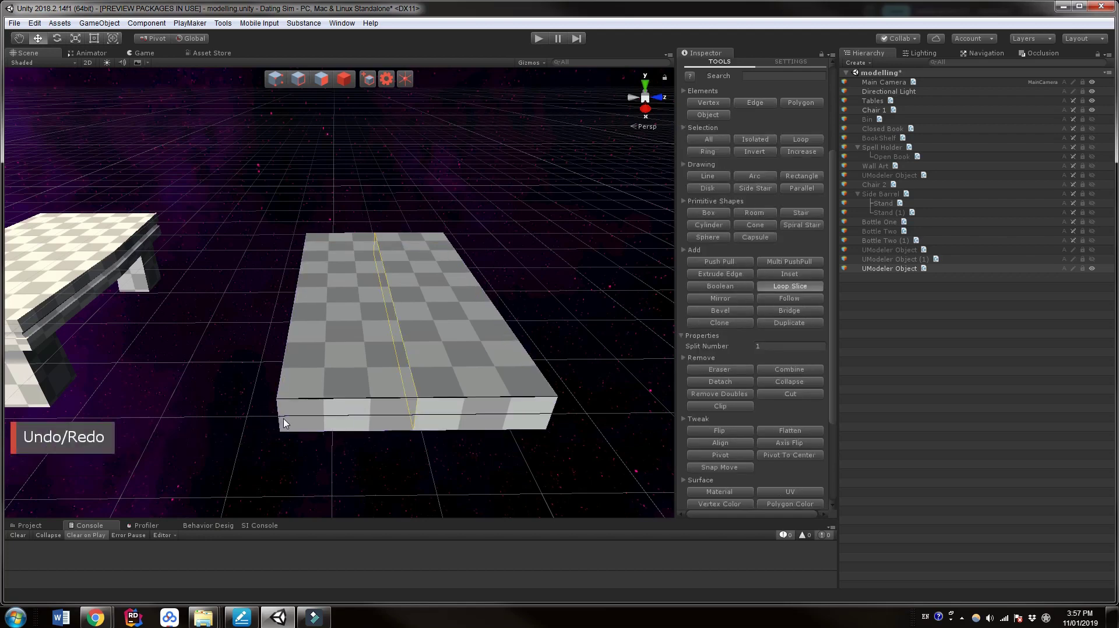
- Loop-slice the box's sides horizontally with a split number of 2, dividing them into three bands
scroll(285, 420, "up", 2)
left_click(286, 421)
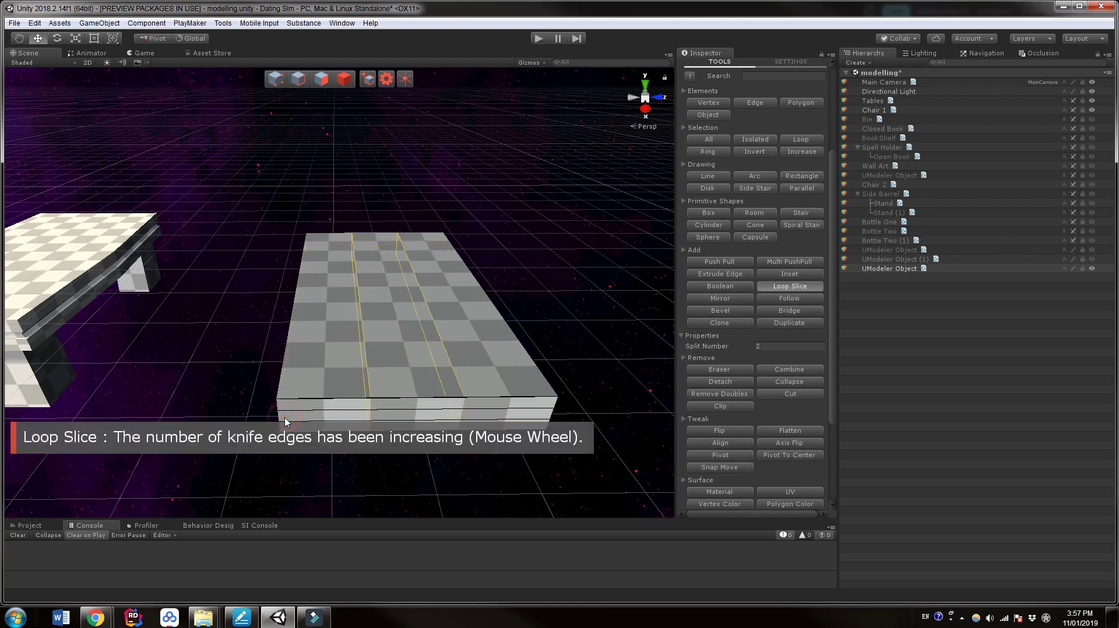
key("Escape")
- Select the full loop of middle-band faces around the box's sides
middle_click_drag(286, 421, 529, 294)
middle_click_drag(396, 336, 302, 306)
scroll(303, 306, "up", 5)
scroll(303, 306, "down", 3)
left_click(343, 79)
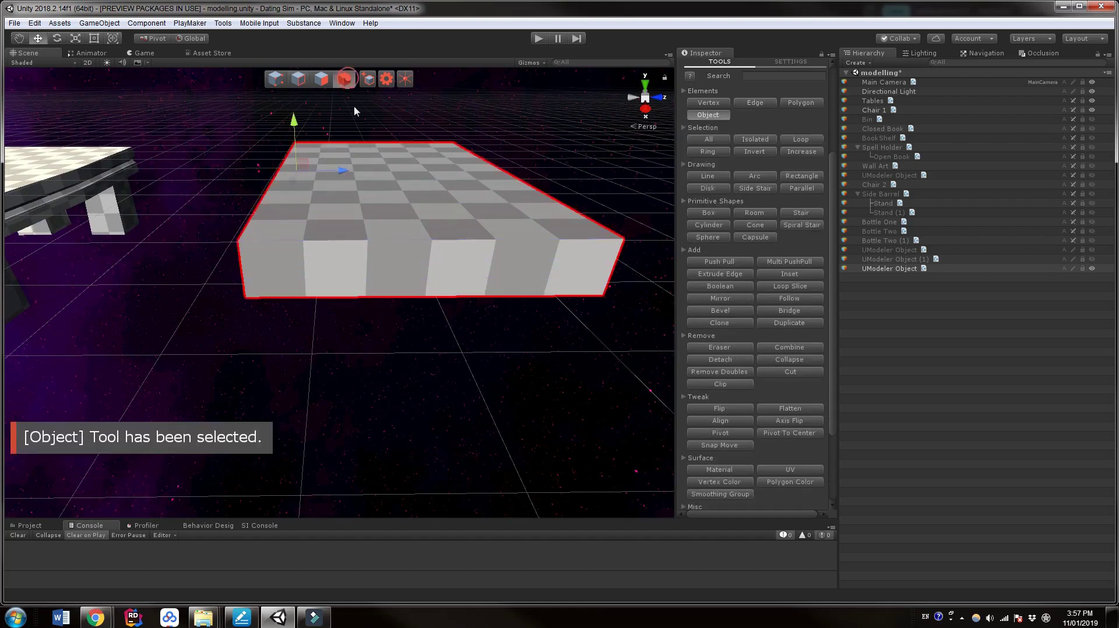
scroll(331, 84, "up", 1)
left_click(326, 81)
double_click(362, 289)
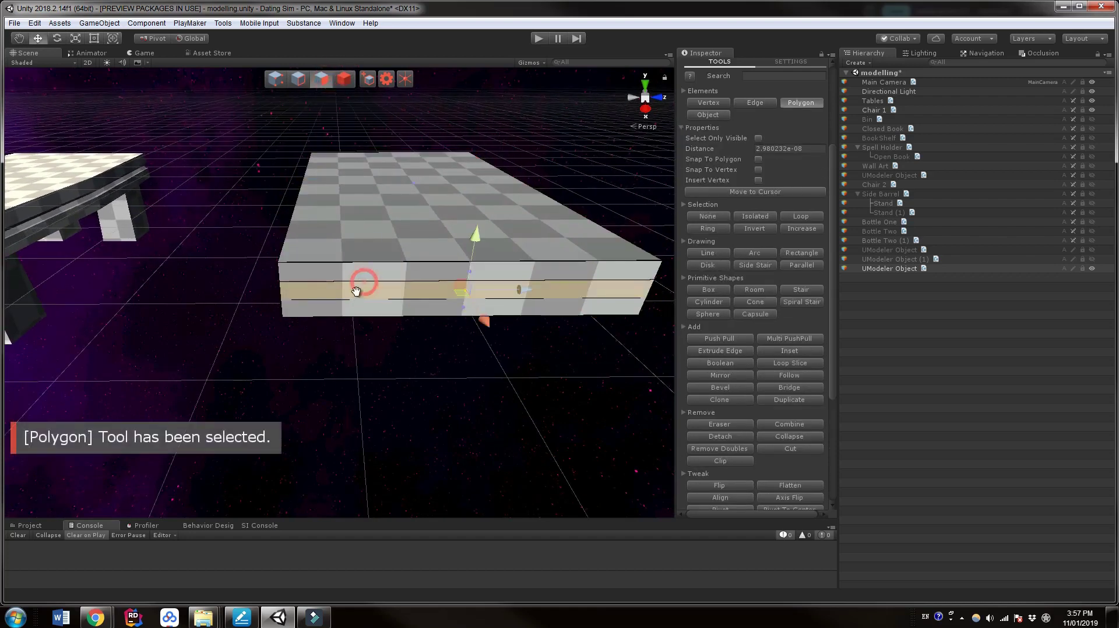
left_click_drag(362, 289, 425, 293, "alt")
left_click(459, 292, "ctrl")
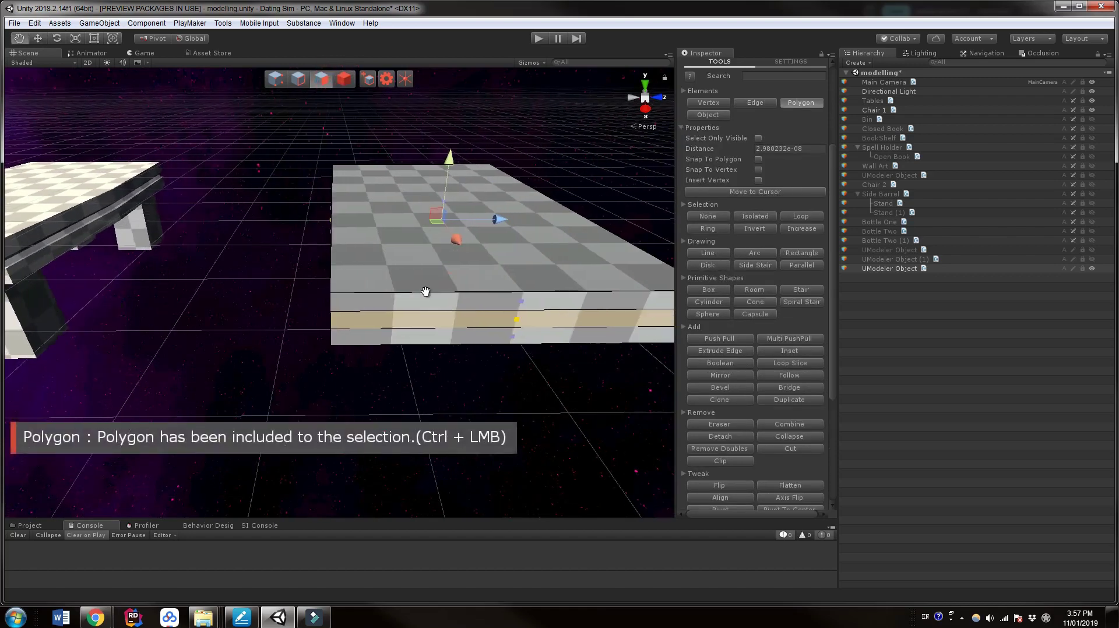
left_click(795, 217)
middle_click_drag(633, 238, 565, 233)
scroll(566, 239, "up", 3)
scroll(566, 239, "down", 3)
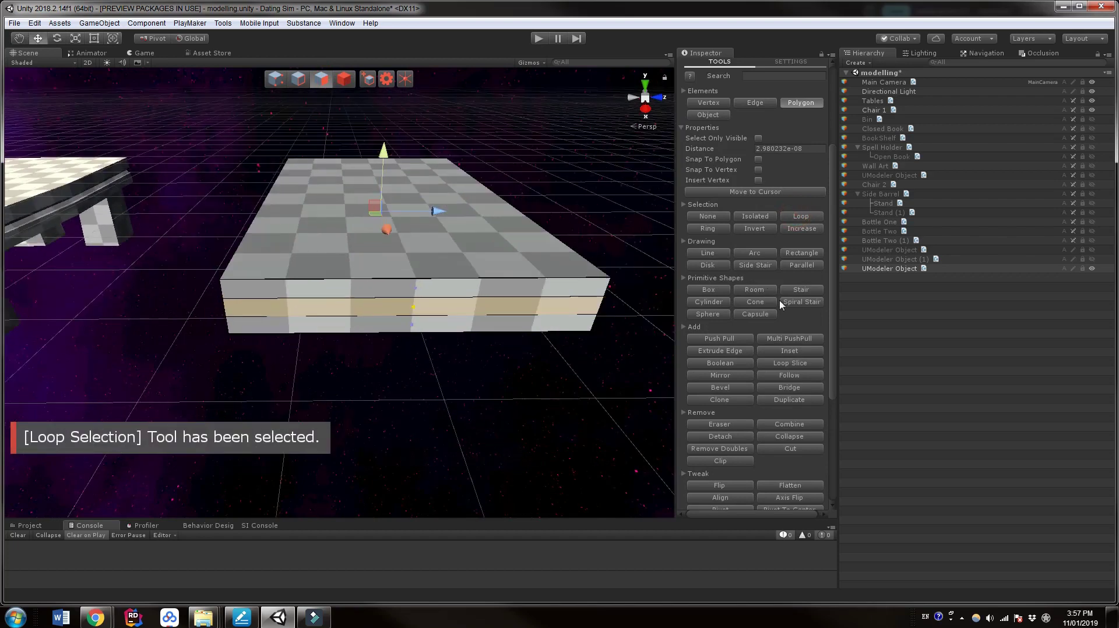
- Try to push the selected middle band inward by about 0.16 with Multi PushPull, then undo the attempts
left_click(787, 340)
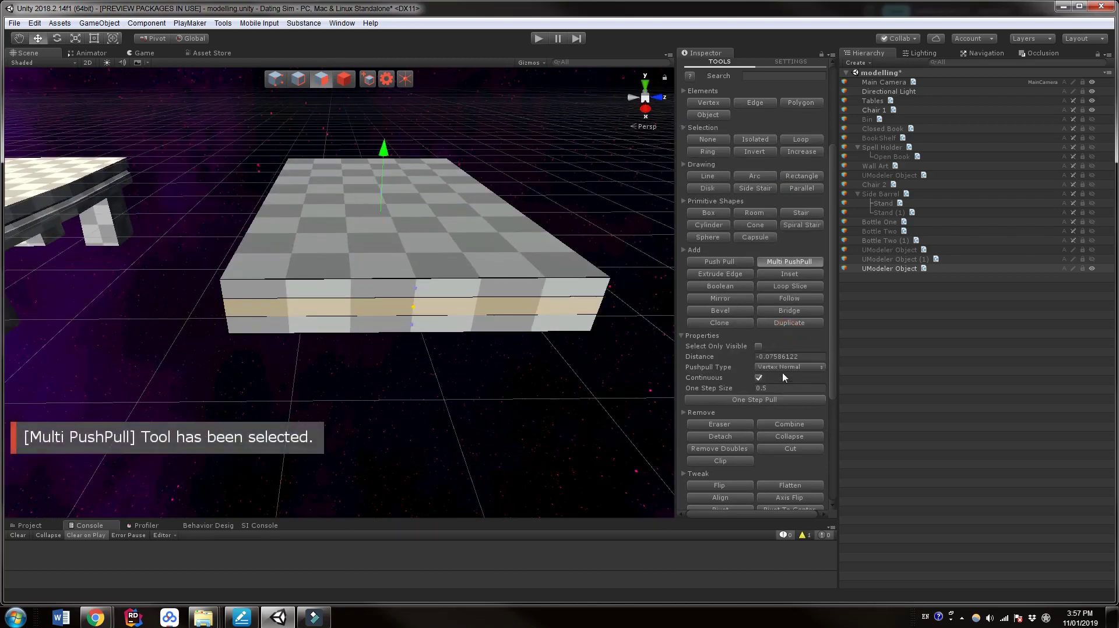
left_click_drag(383, 148, 390, 158)
left_click(399, 315)
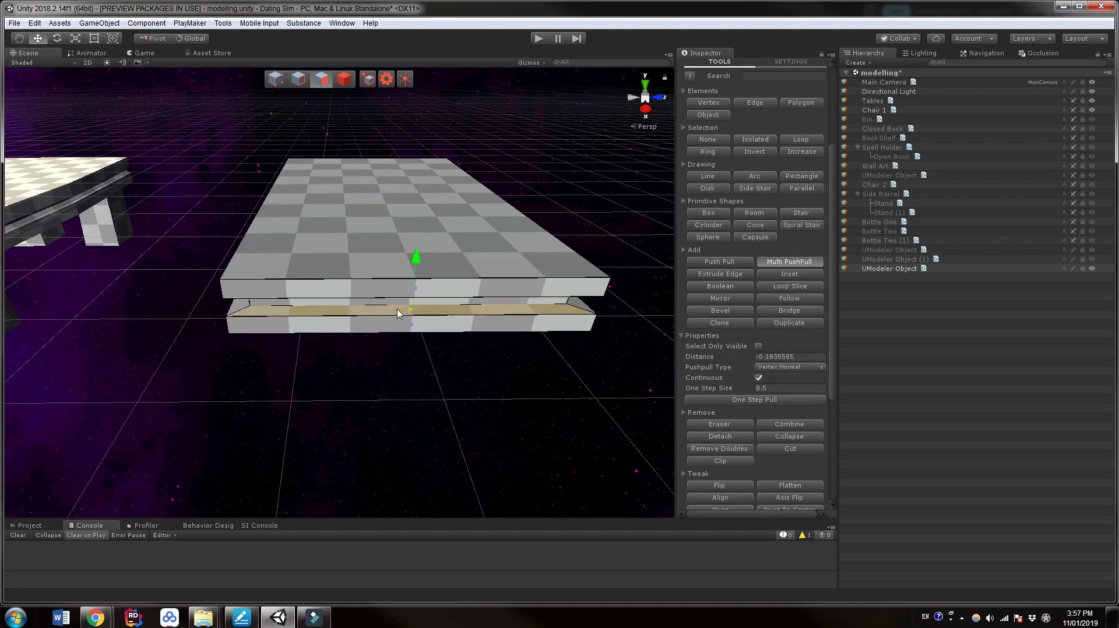
middle_click_drag(401, 309, 426, 312)
scroll(407, 292, "up", 1)
key("ctrl+z")
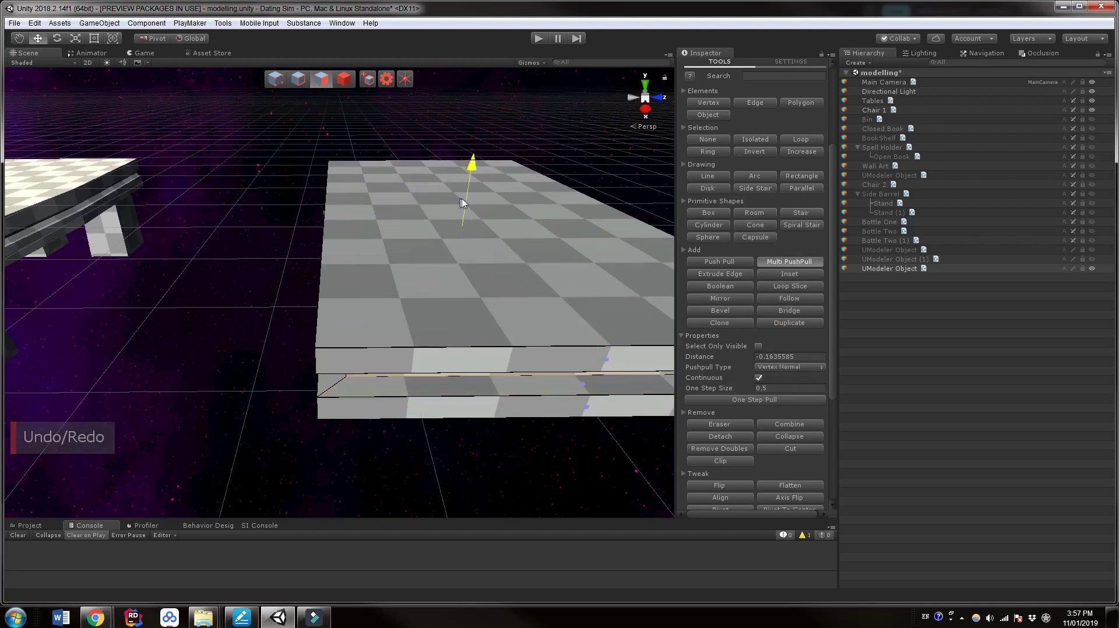
middle_click_drag(516, 224, 474, 195)
key("ctrl+z")
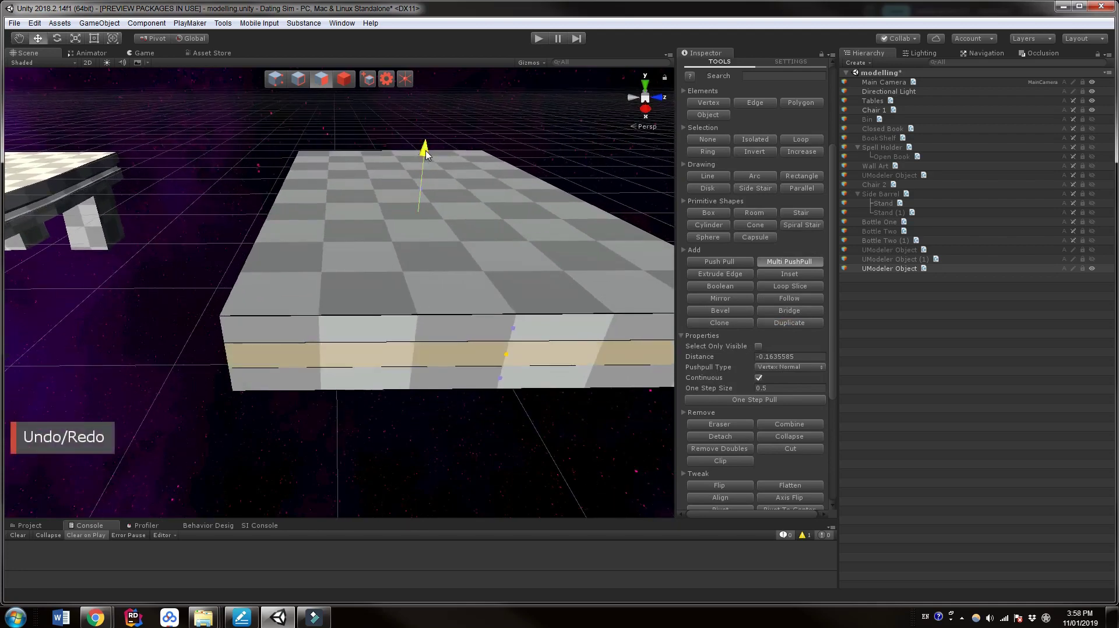
left_click_drag(425, 155, 425, 152)
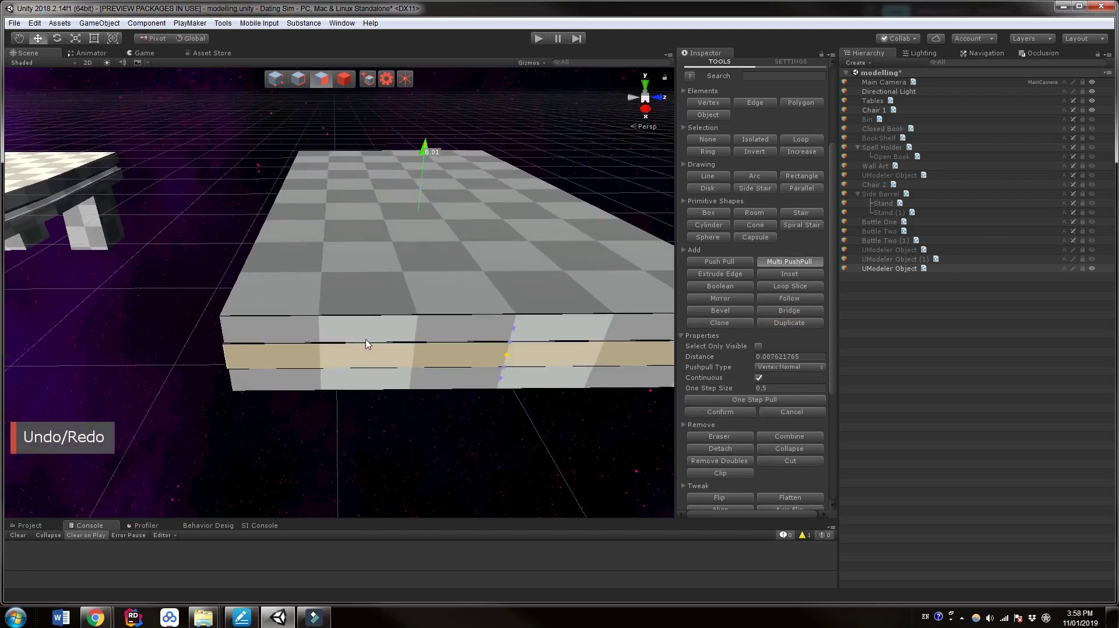
left_click(343, 357)
key("ctrl+z")
key("ctrl+z")
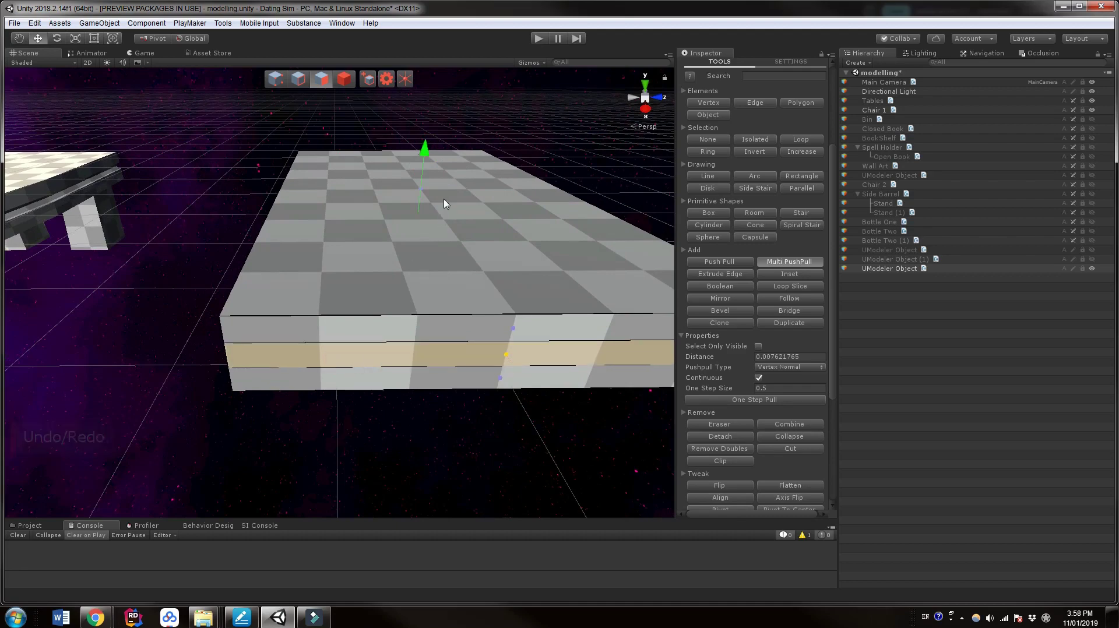
- Push the selected middle band inward by about 0.15 with Multi PushPull to form a groove around the slab
left_click_drag(425, 150, 423, 166)
middle_click_drag(440, 218, 436, 208)
left_click(394, 282)
- Loop-slice the groove's recessed band horizontally with a split number of 1
middle_click_drag(398, 281, 410, 270)
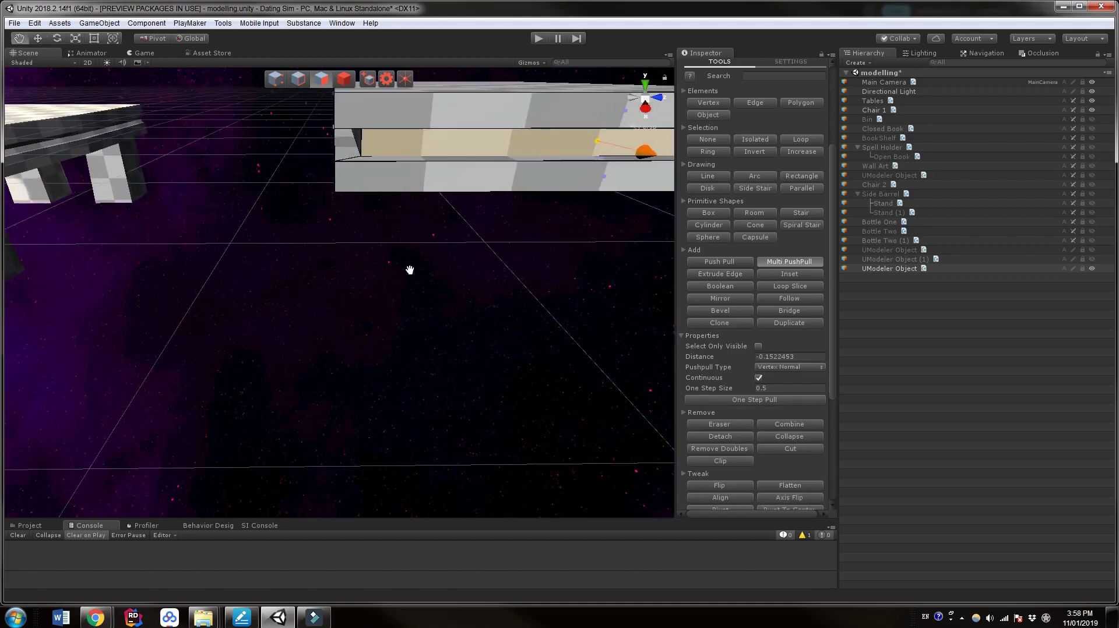
scroll(410, 270, "down", 5)
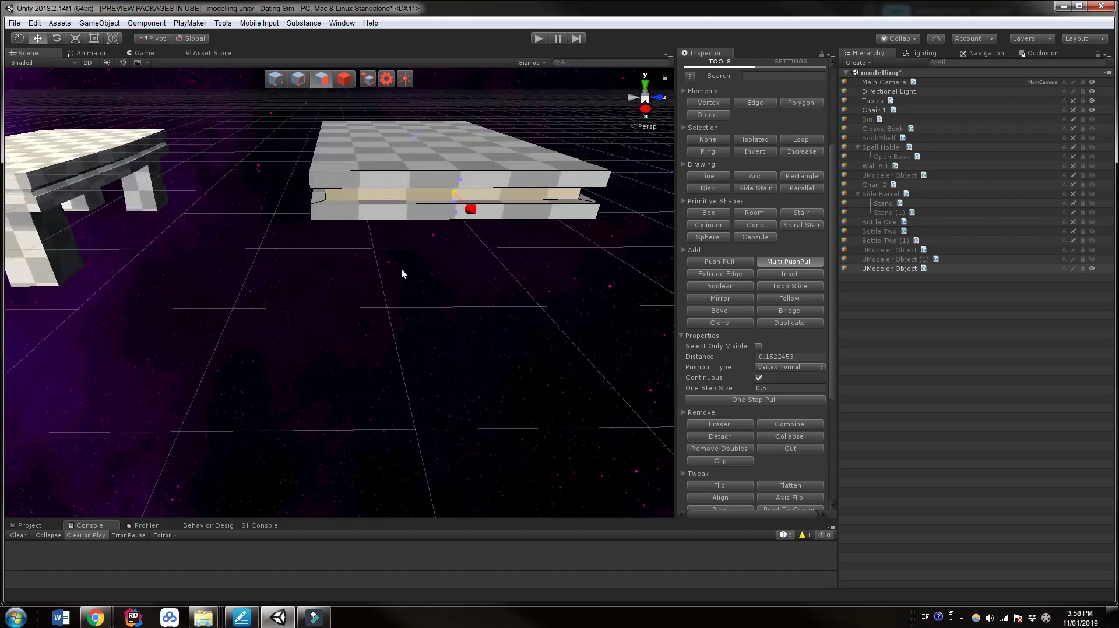
mouse_move(401, 269)
middle_mouse_down()
mouse_move(374, 283)
mouse_move(385, 282)
middle_mouse_up()
scroll(374, 282, "up", 3)
scroll(385, 282, "down", 3)
left_click_drag(387, 307, 394, 294, "alt")
middle_click_drag(395, 295, 422, 310)
scroll(420, 302, "up", 1)
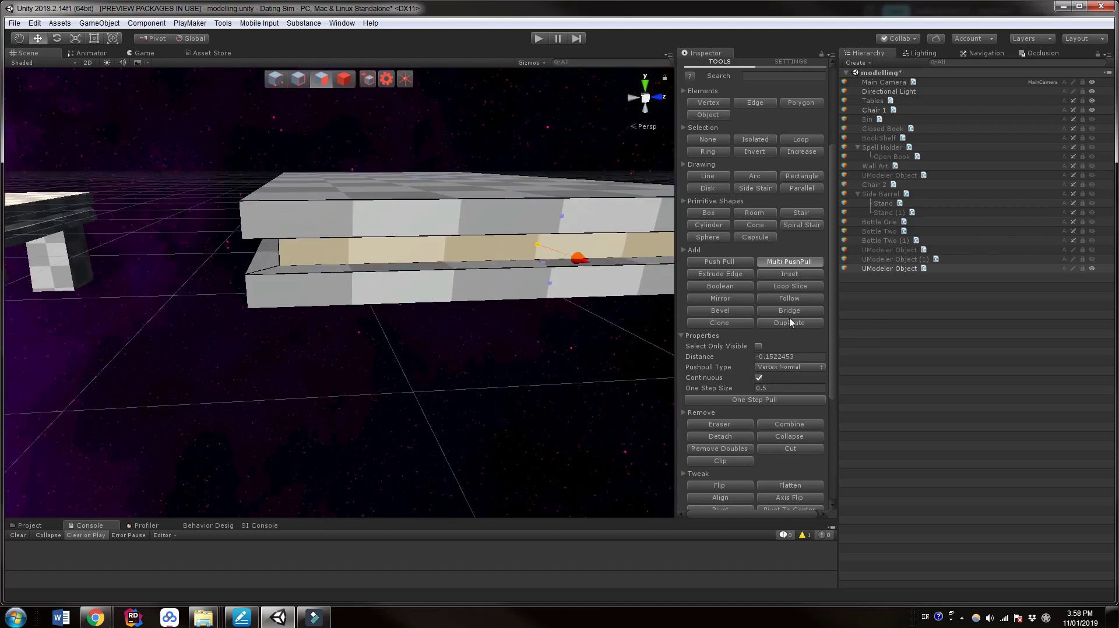
left_click(812, 287)
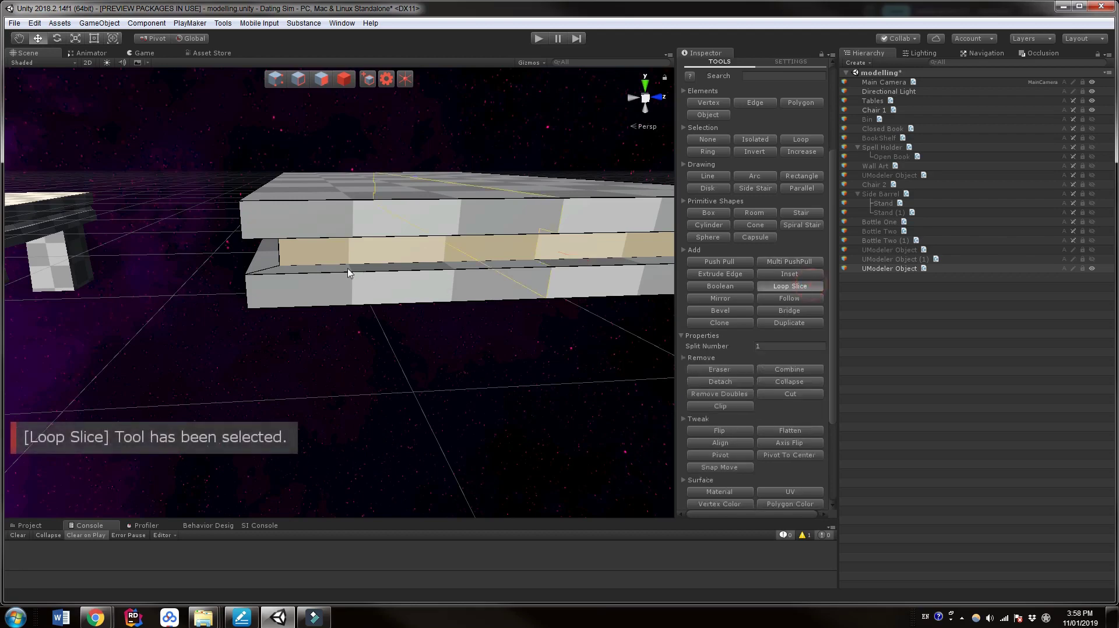
left_click(281, 254)
key("Escape")
- Switch to edge editing and select the edge loop along the groove's lower inner edge
middle_click_drag(412, 313, 415, 309)
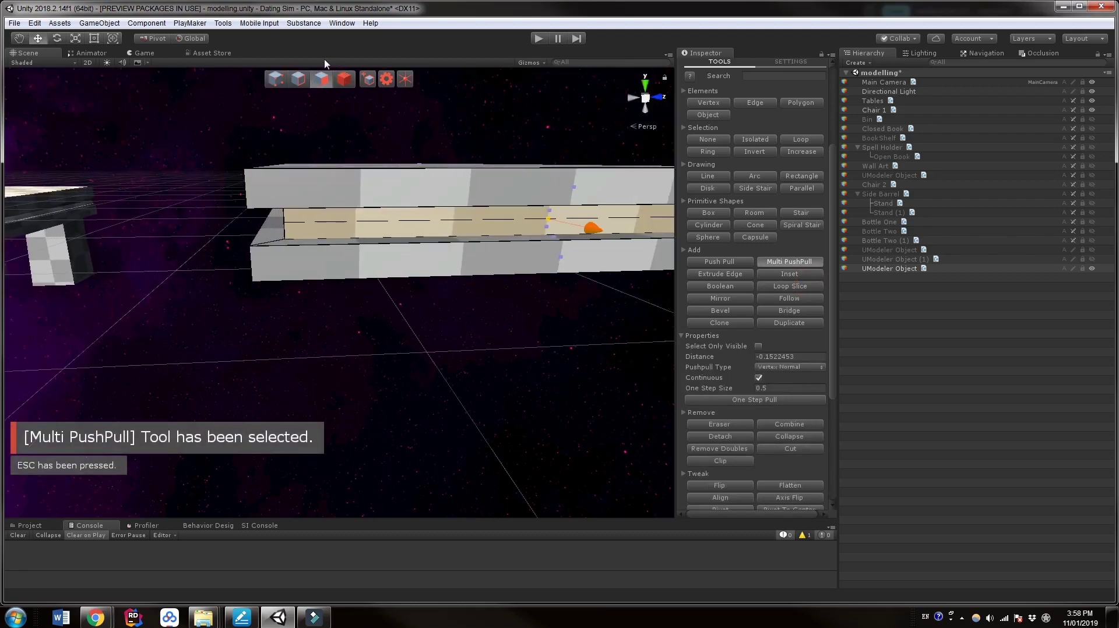
left_click(299, 79)
scroll(314, 269, "up", 3)
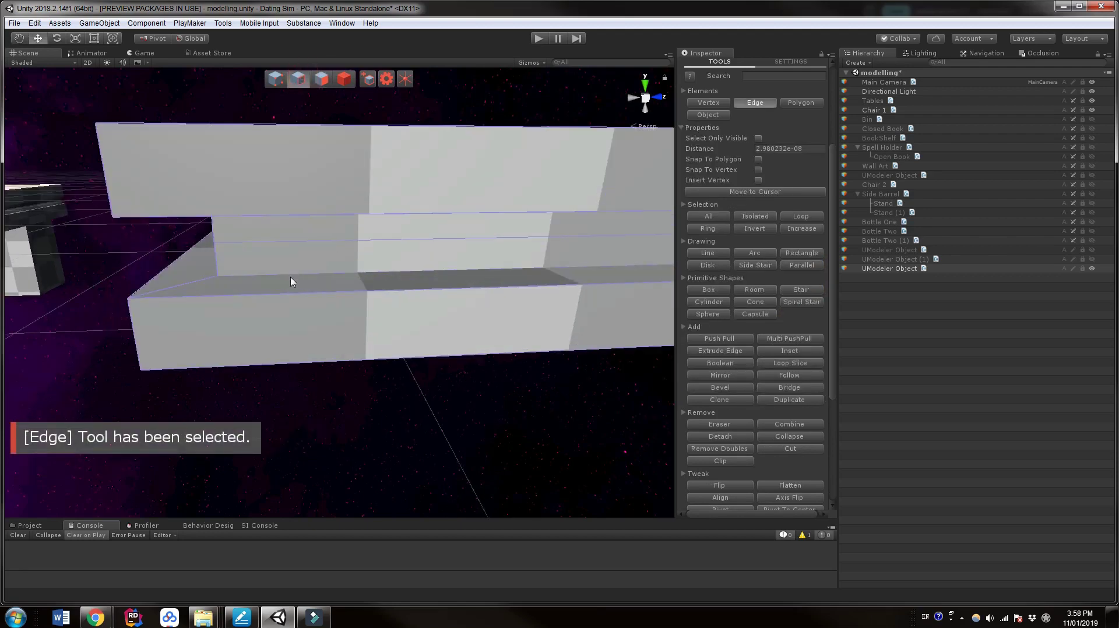
left_click(291, 277)
scroll(289, 281, "down", 3)
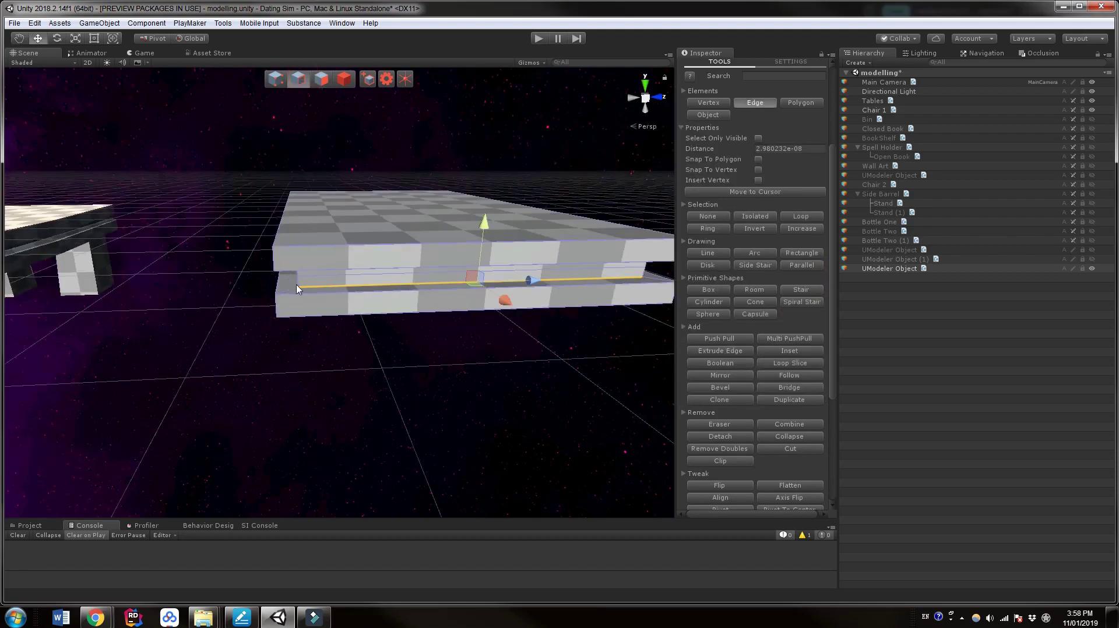
double_click(309, 291)
scroll(318, 288, "up", 5)
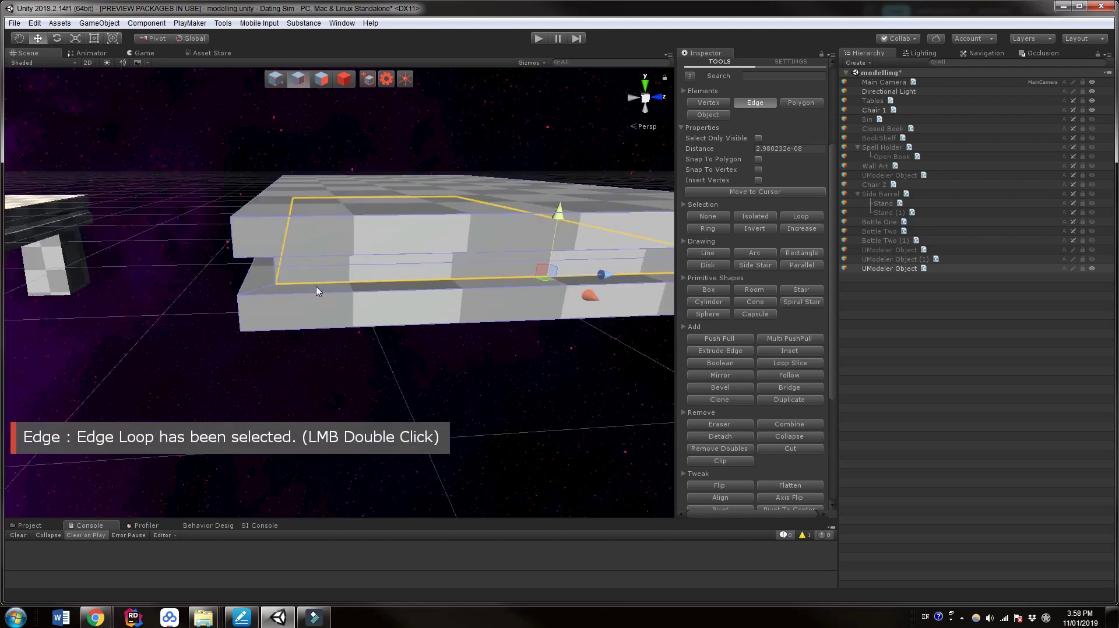
- Try to add the groove's upper inner edge loop to the selection
double_click(316, 132, "shift")
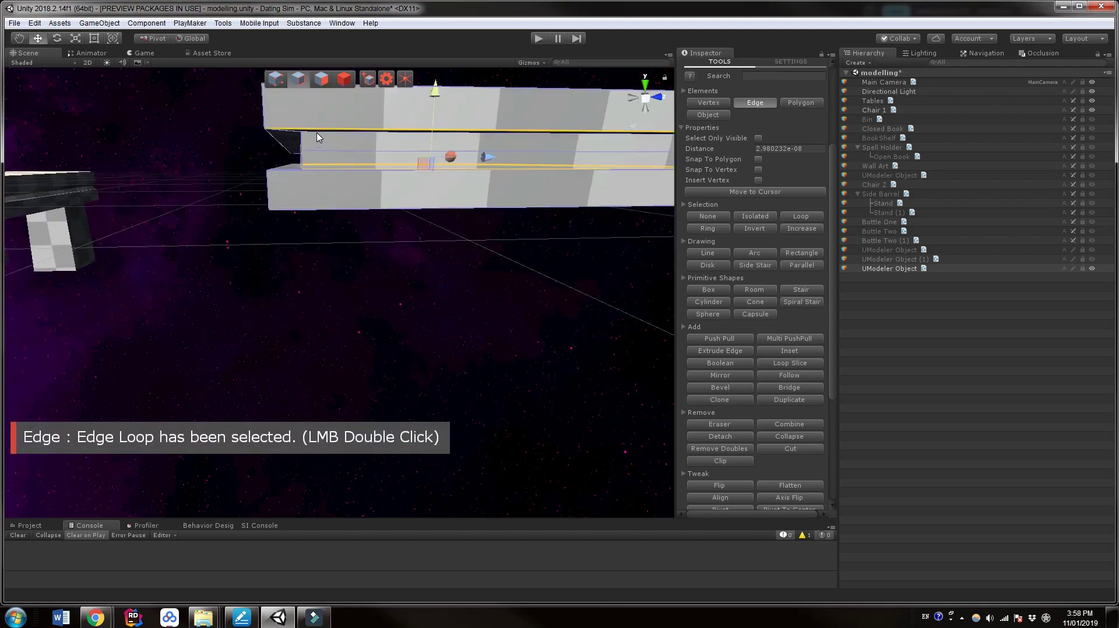
scroll(372, 142, "up", 3)
middle_click_drag(372, 142, 373, 148)
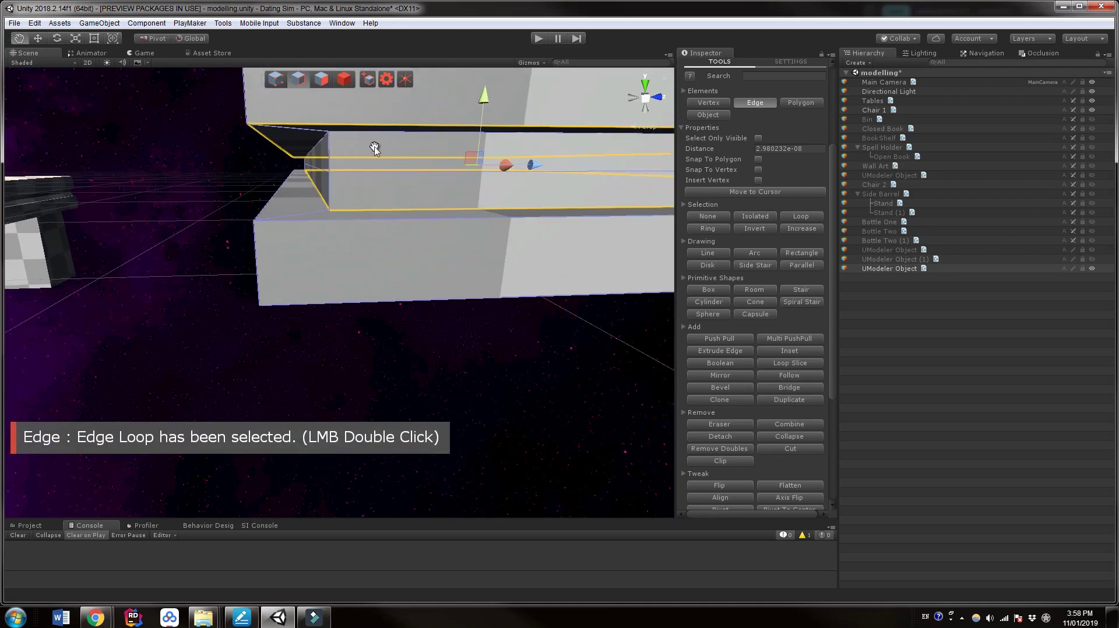
left_click(359, 208, "ctrl")
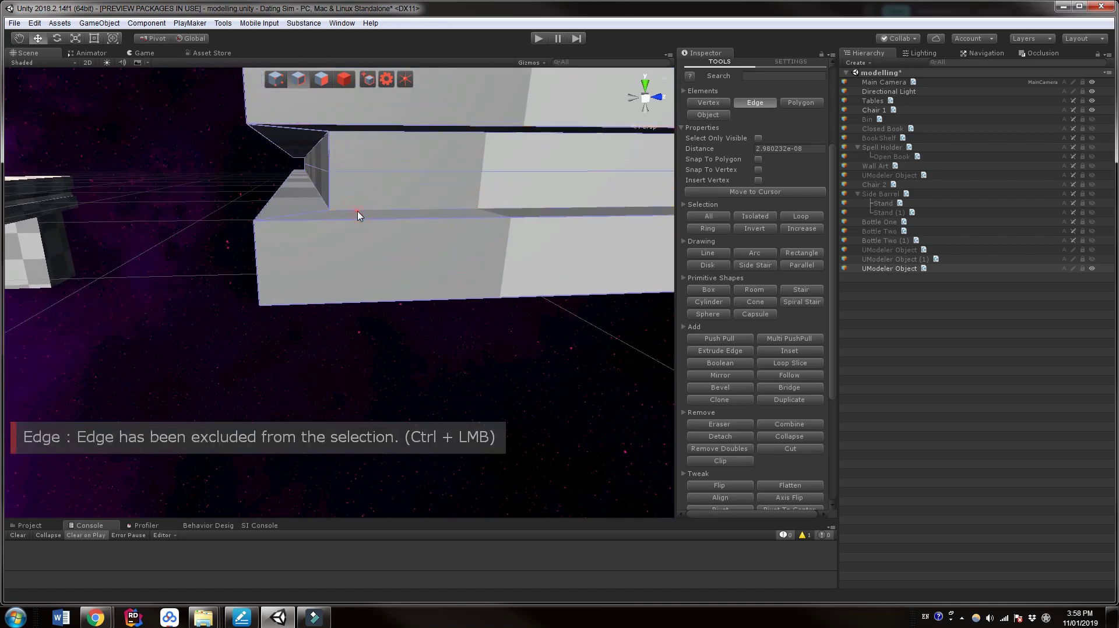
double_click(358, 211)
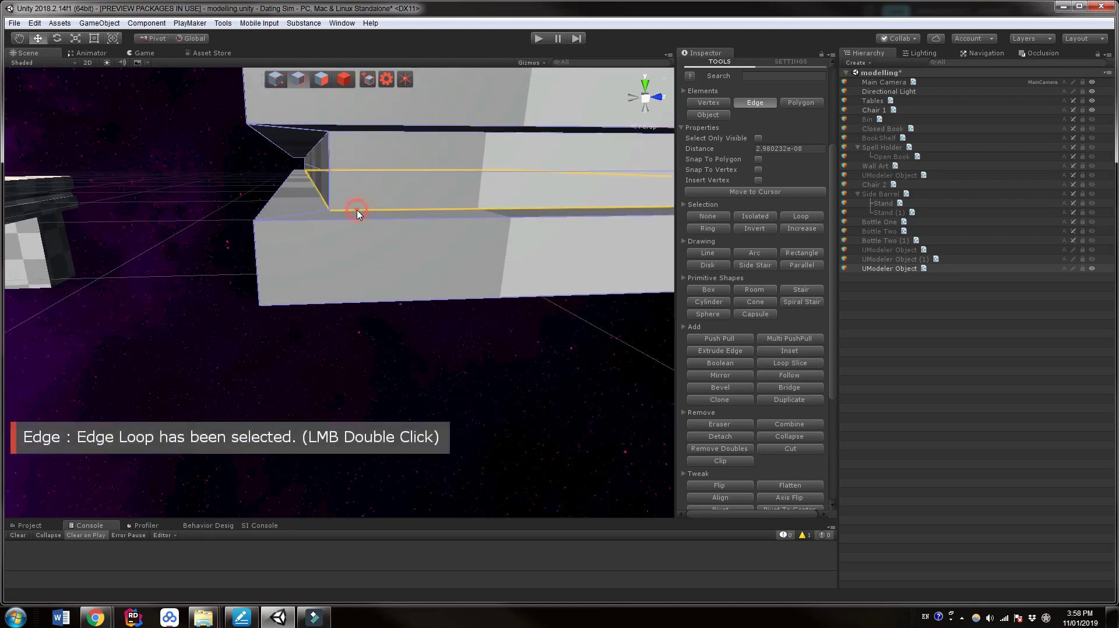
left_click(349, 133, "ctrl")
left_click(348, 133, "ctrl")
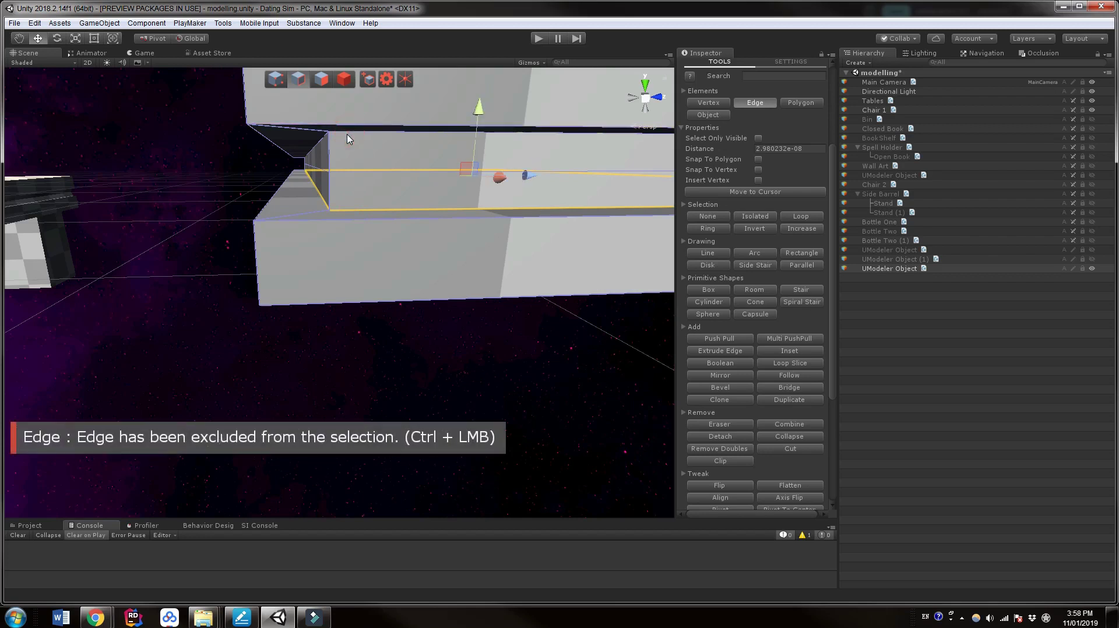
left_click(348, 134, "ctrl")
left_click(347, 136, "ctrl")
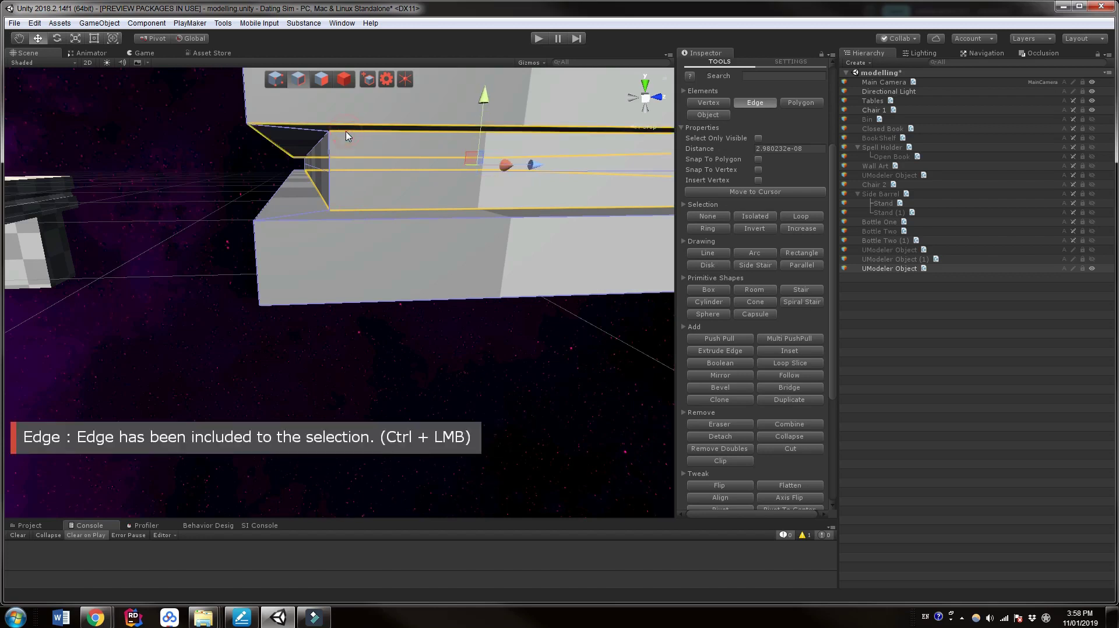
double_click(359, 132, "ctrl")
left_click(383, 171, "ctrl")
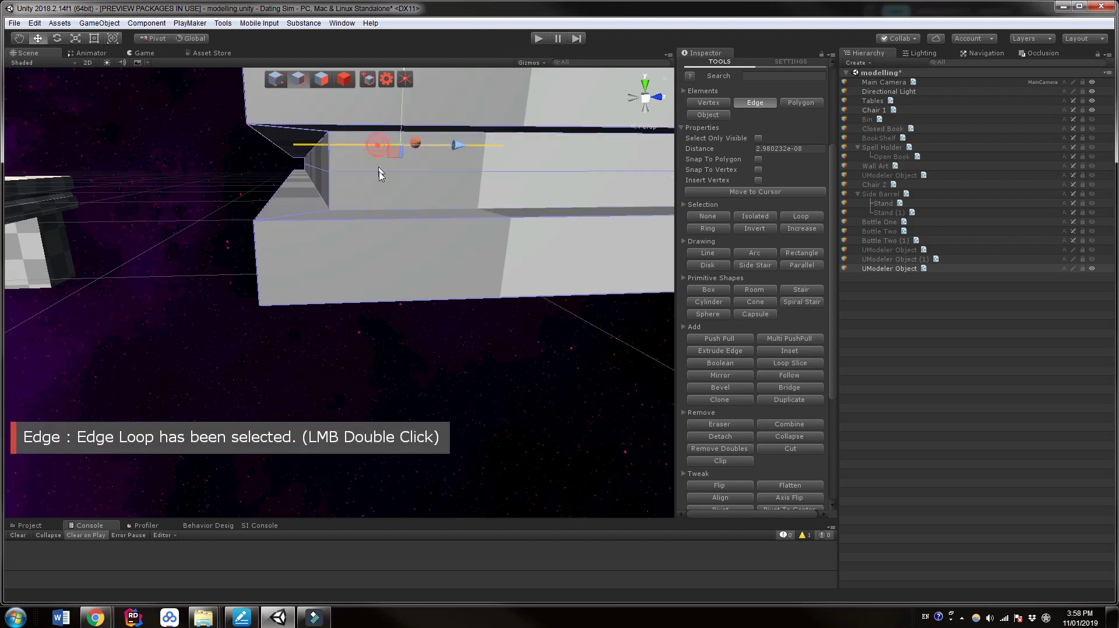
left_click(368, 208)
left_click(369, 209, "ctrl")
left_click(369, 208, "ctrl")
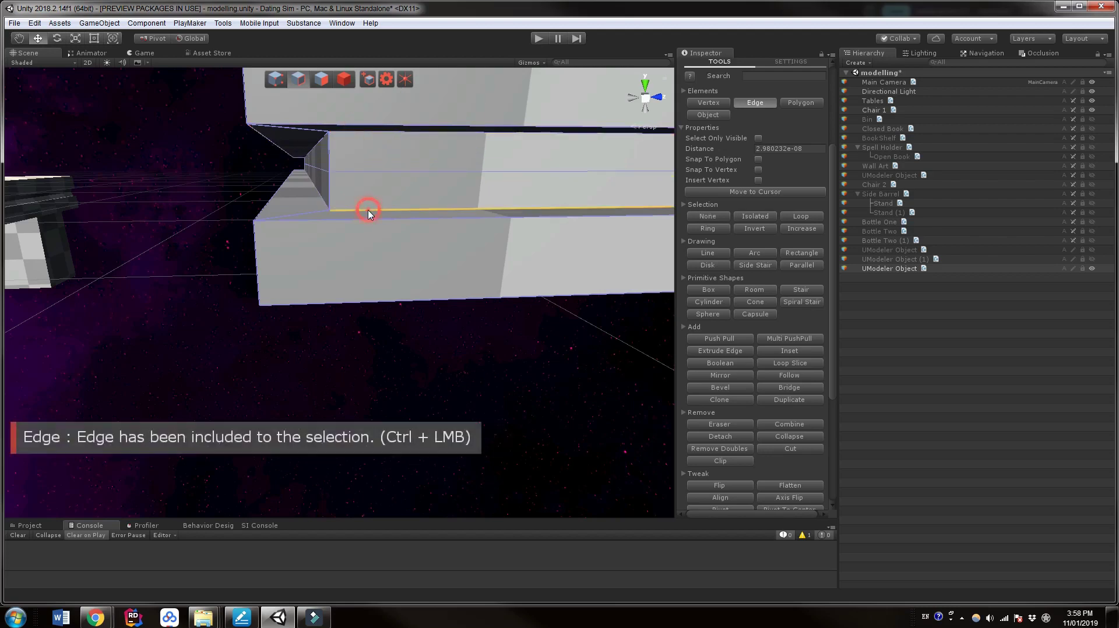
- Select both the lower and upper inner edge loops of the groove, with Select Only Visible enabled
double_click(368, 210)
scroll(412, 257, "down", 4)
right_click_drag(437, 329, 460, 242)
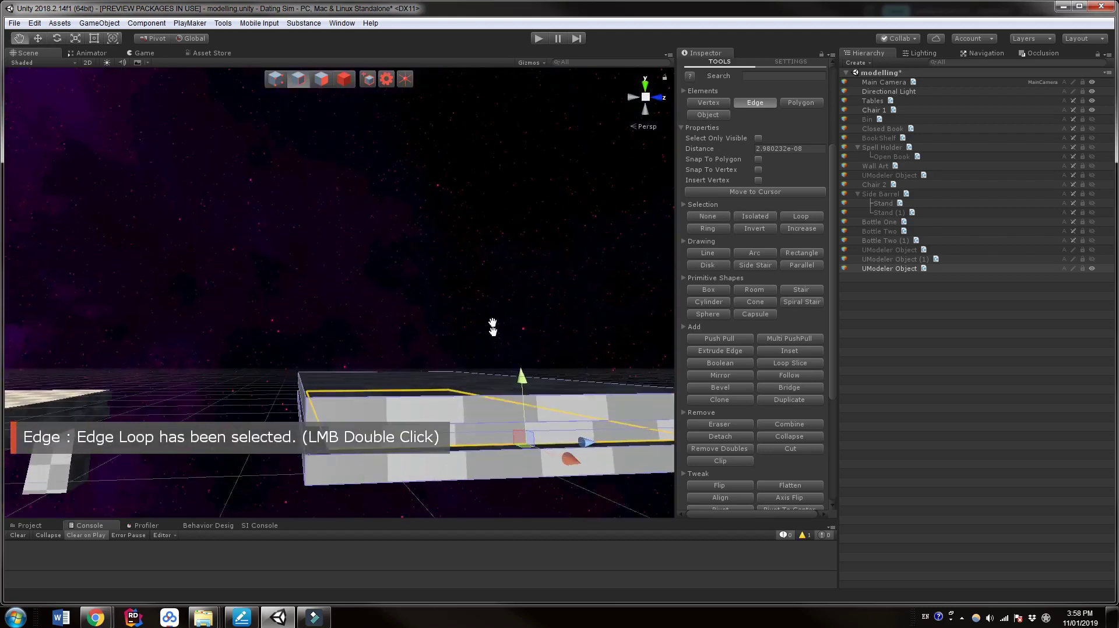
middle_click_drag(492, 326, 485, 303)
scroll(485, 303, "up", 3)
scroll(489, 317, "up", 3)
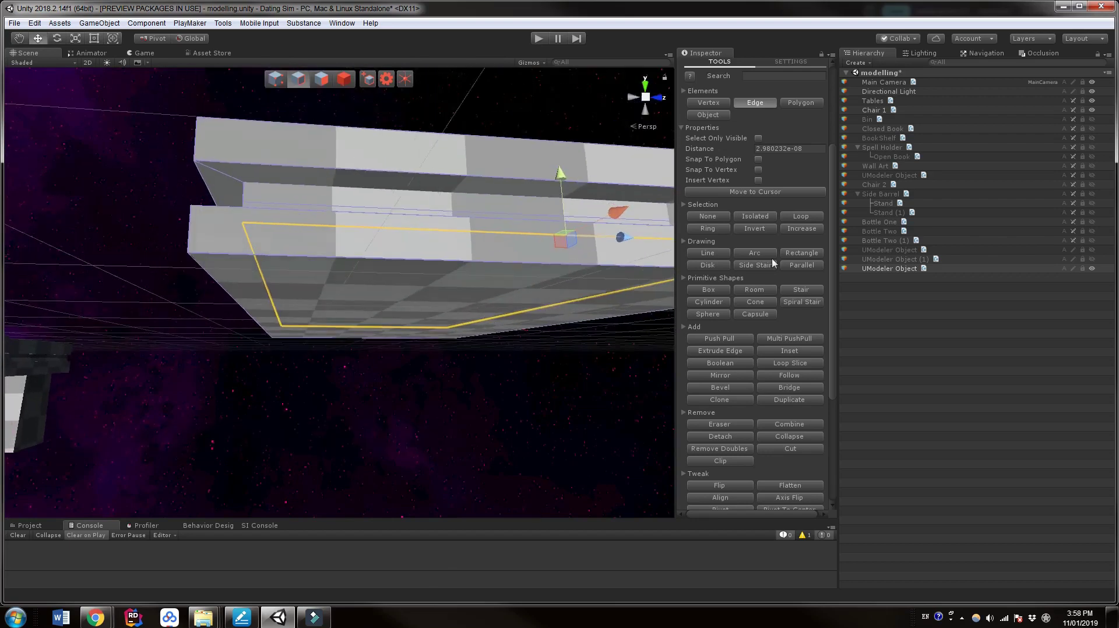
scroll(826, 252, "up", 4)
scroll(826, 252, "up", 1)
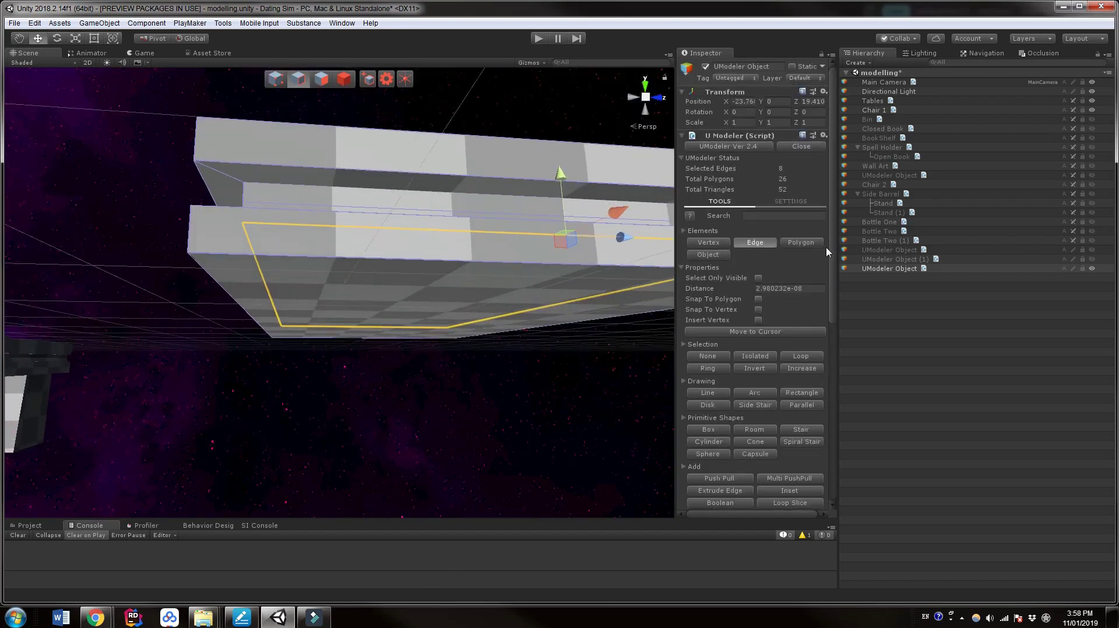
left_click(758, 277)
scroll(463, 195, "up", 4)
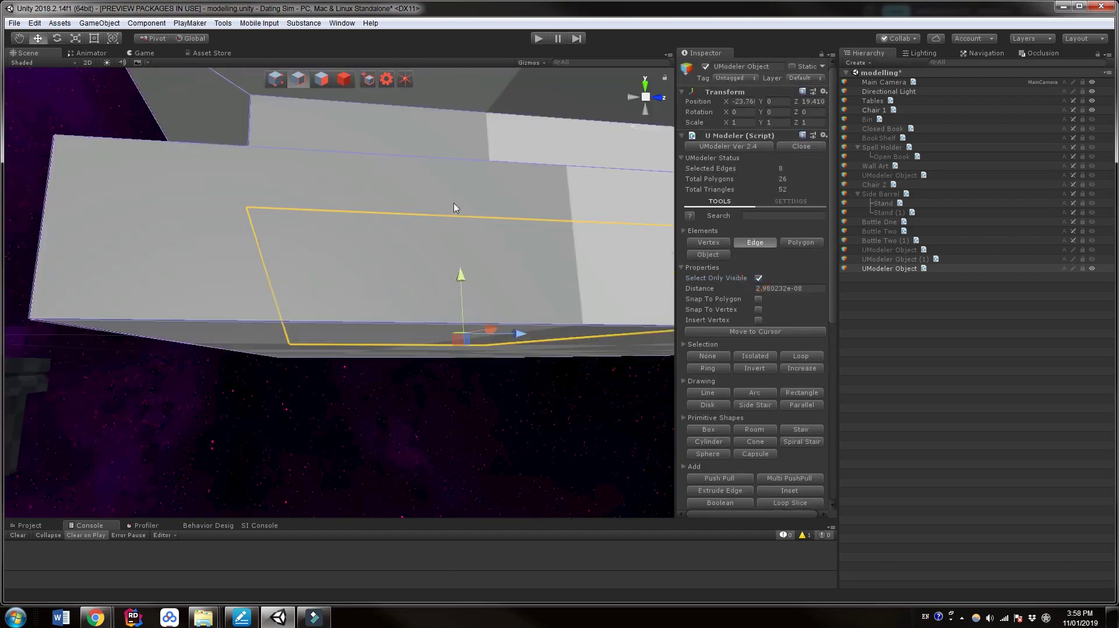
scroll(370, 220, "down", 4)
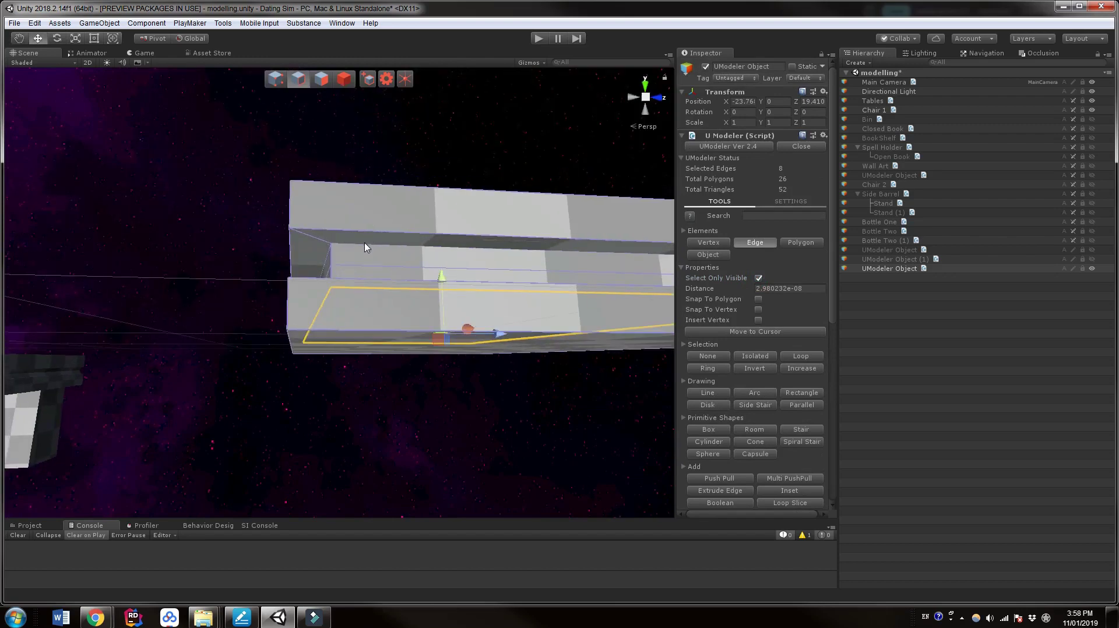
double_click(365, 244, "ctrl")
- Scale the two selected edge loops slightly outward to slope the groove's inner walls, then clear the selection
right_click_drag(401, 241, 422, 302)
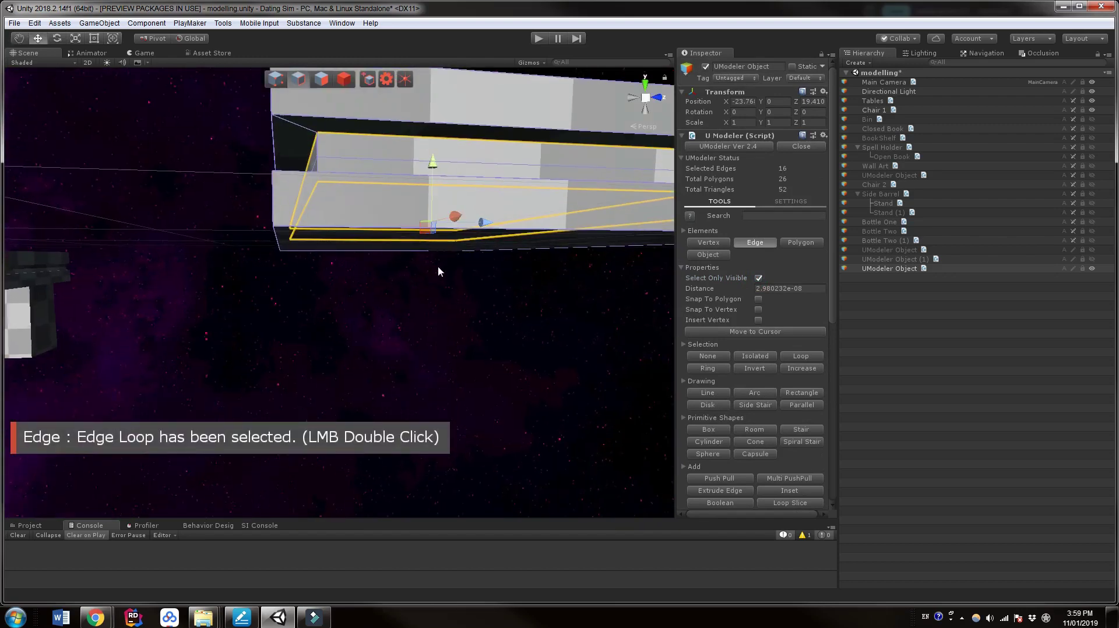
key("f")
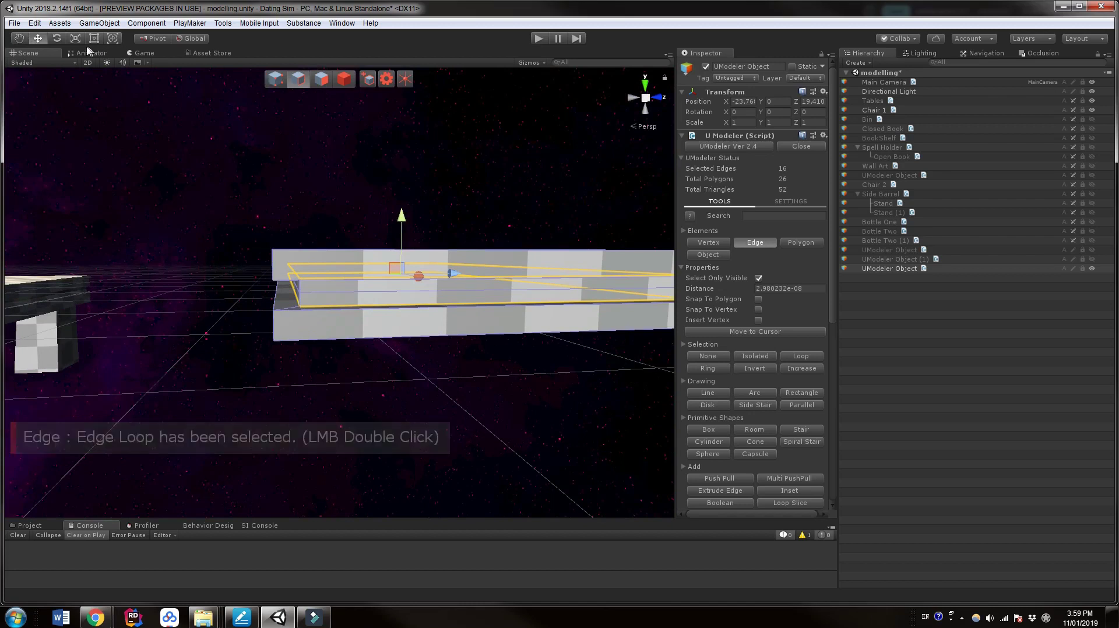
left_click(75, 38)
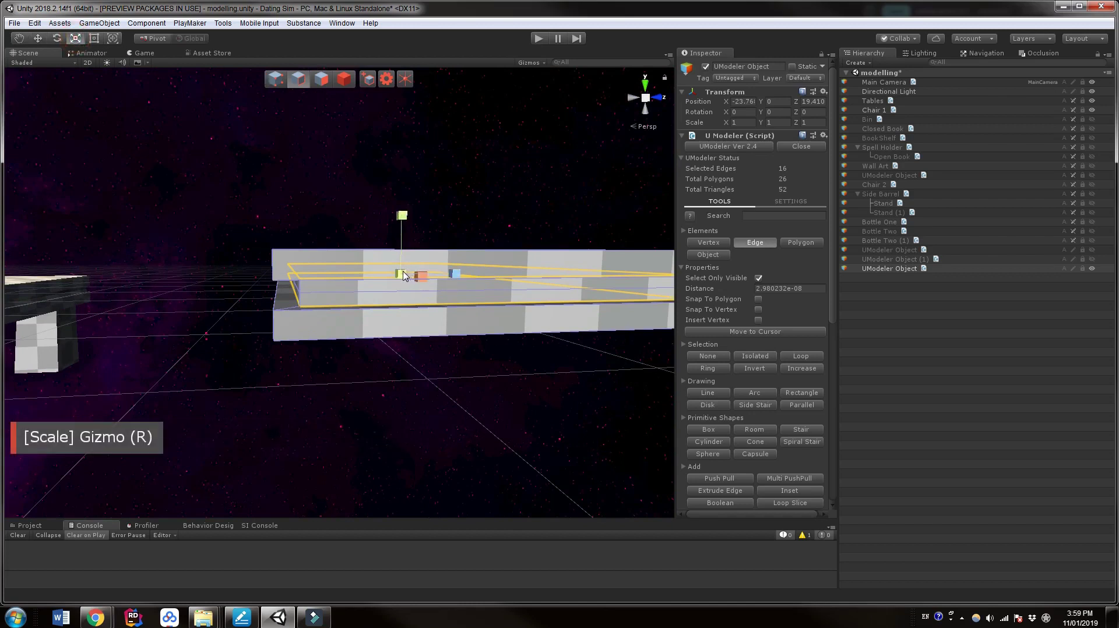
left_click_drag(403, 275, 456, 276)
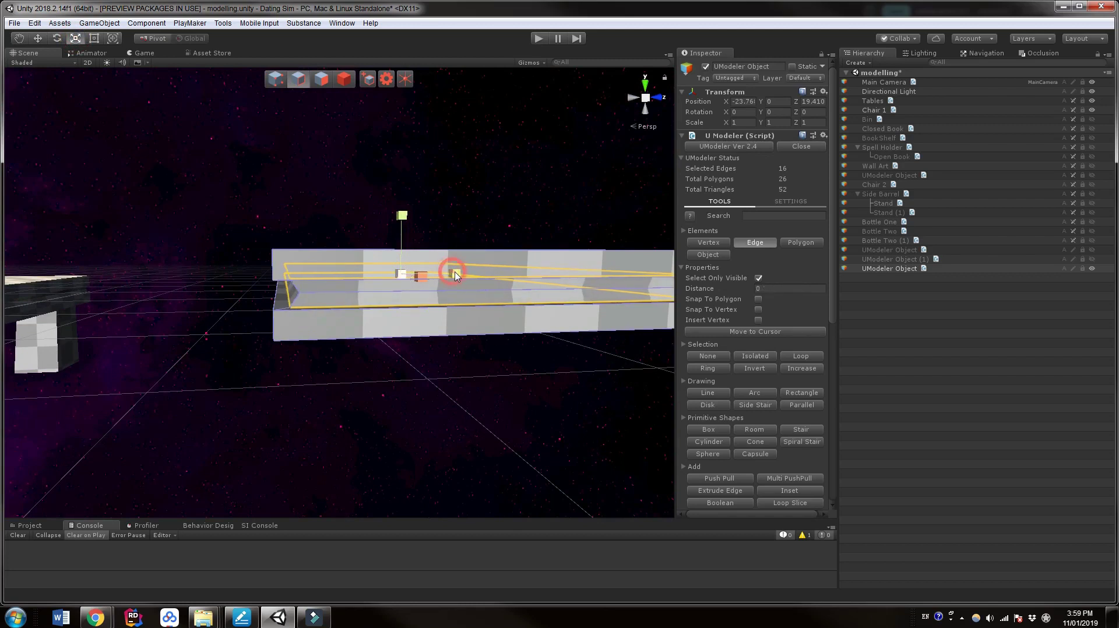
scroll(475, 344, "down", 3)
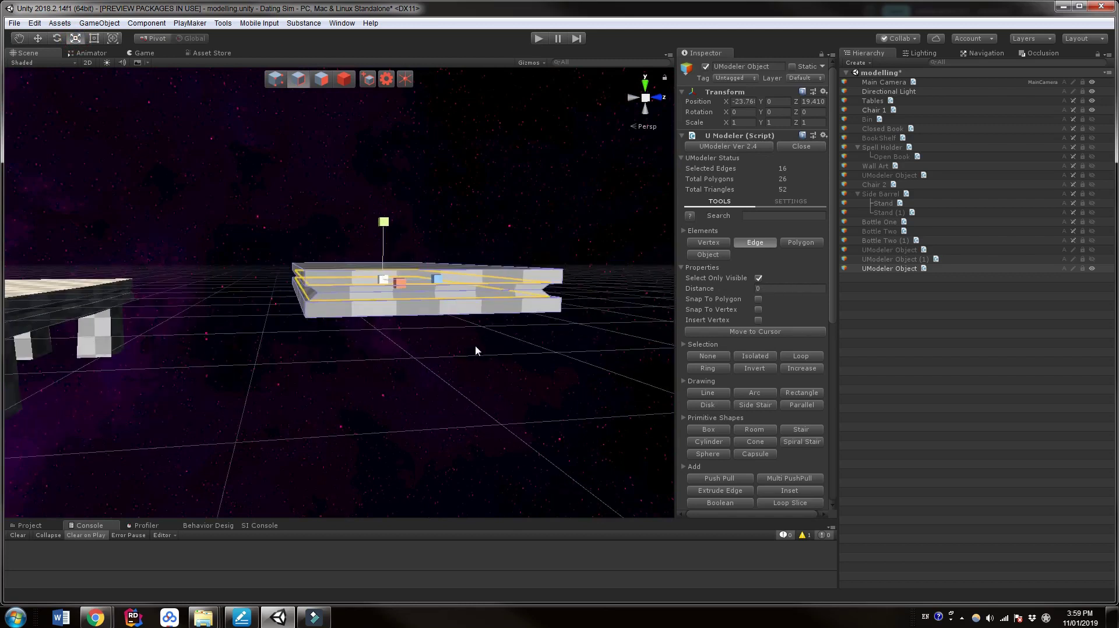
right_click_drag(475, 344, 450, 339)
left_click(449, 339)
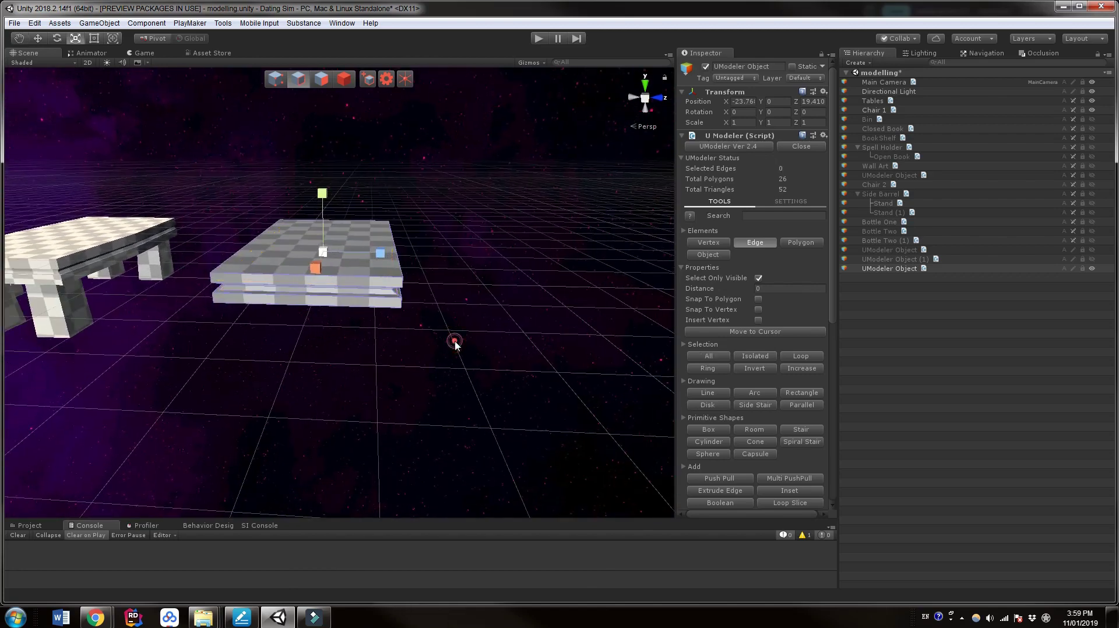
- Examine the slab's grooved sides and its top face from several angles
scroll(440, 334, "up", 10)
middle_click_drag(416, 313, 412, 317)
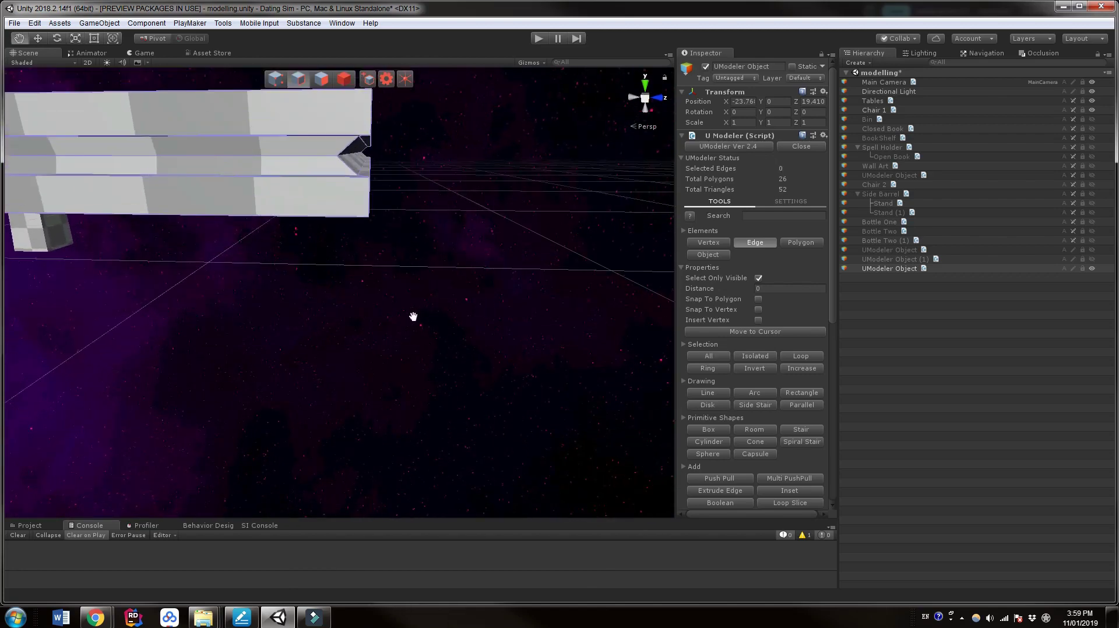
scroll(411, 317, "down", 3)
right_click_drag(411, 317, 326, 330)
scroll(291, 327, "down", 6)
middle_click_drag(290, 327, 302, 332)
right_click_drag(302, 327, 309, 370)
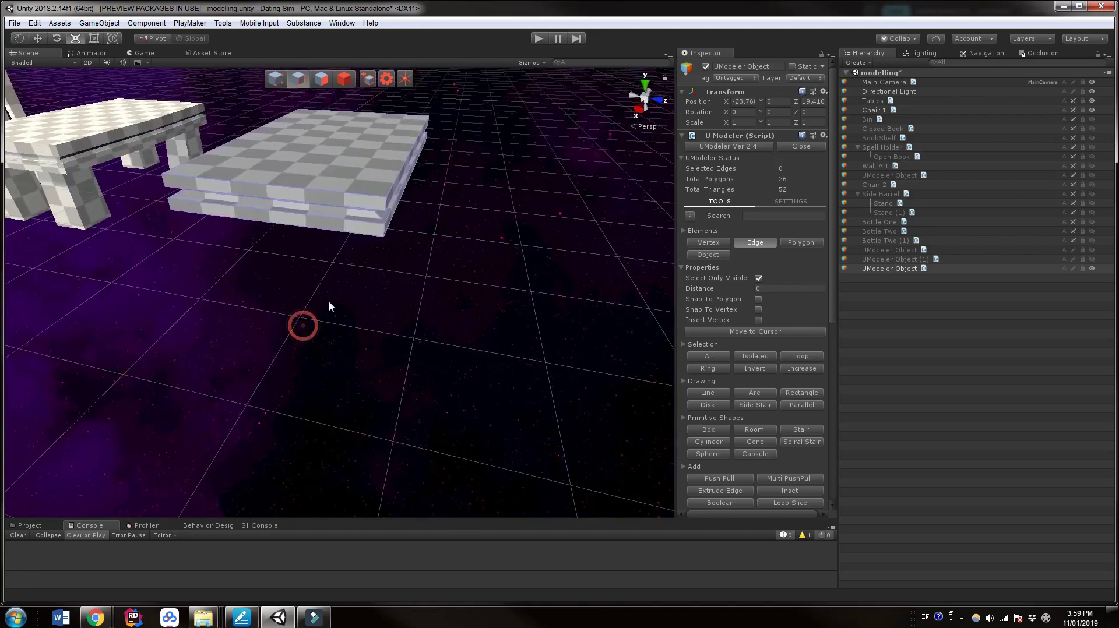
middle_click_drag(329, 302, 333, 327)
scroll(320, 327, "down", 2)
right_click_drag(311, 327, 285, 297)
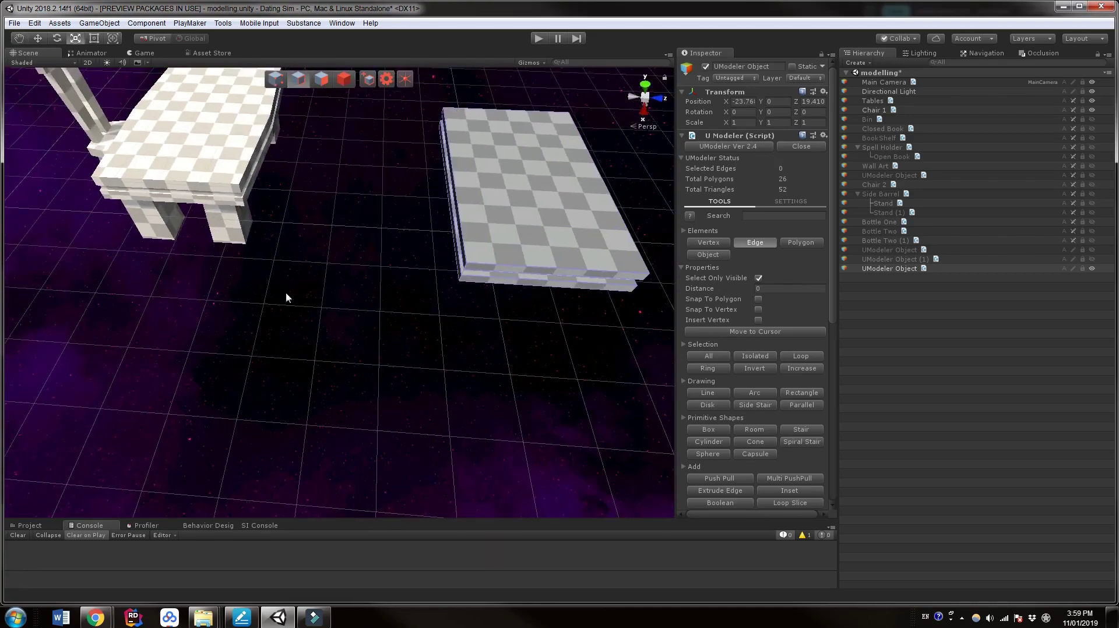
middle_click_drag(324, 249, 308, 263)
scroll(307, 264, "up", 1)
scroll(308, 263, "down", 1)
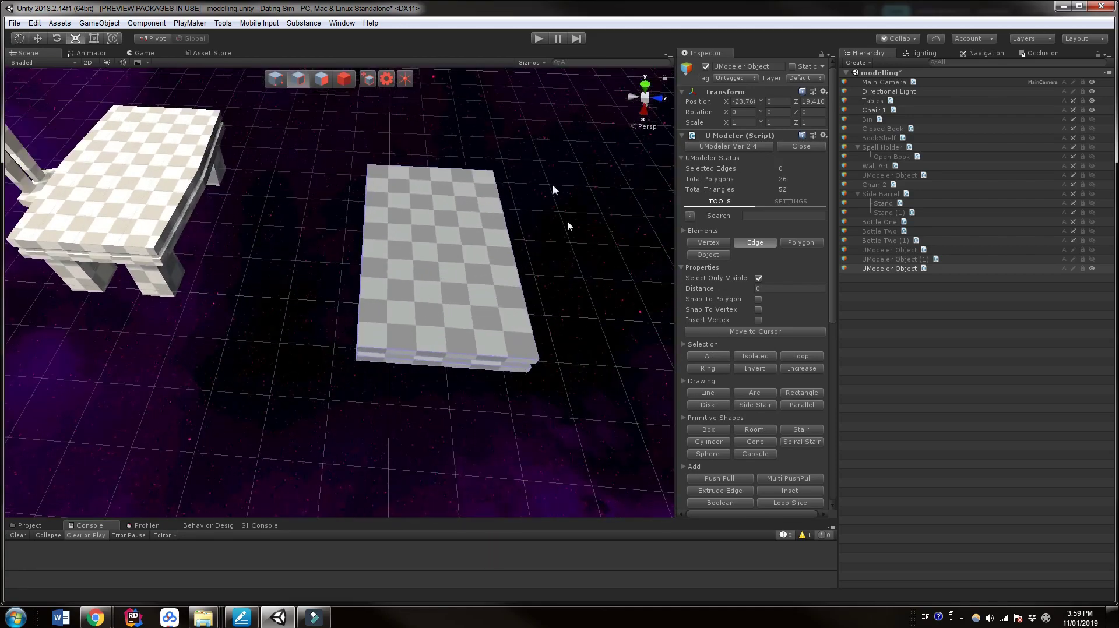
left_click_drag(394, 255, 470, 303, "alt")
right_click_drag(469, 303, 452, 280, "alt")
left_click_drag(452, 280, 488, 293, "alt")
- Draw a box about 0.71 wide, 0.74 deep and 1.9 high on the slab's top face near one corner
left_click_drag(676, 306, 643, 305)
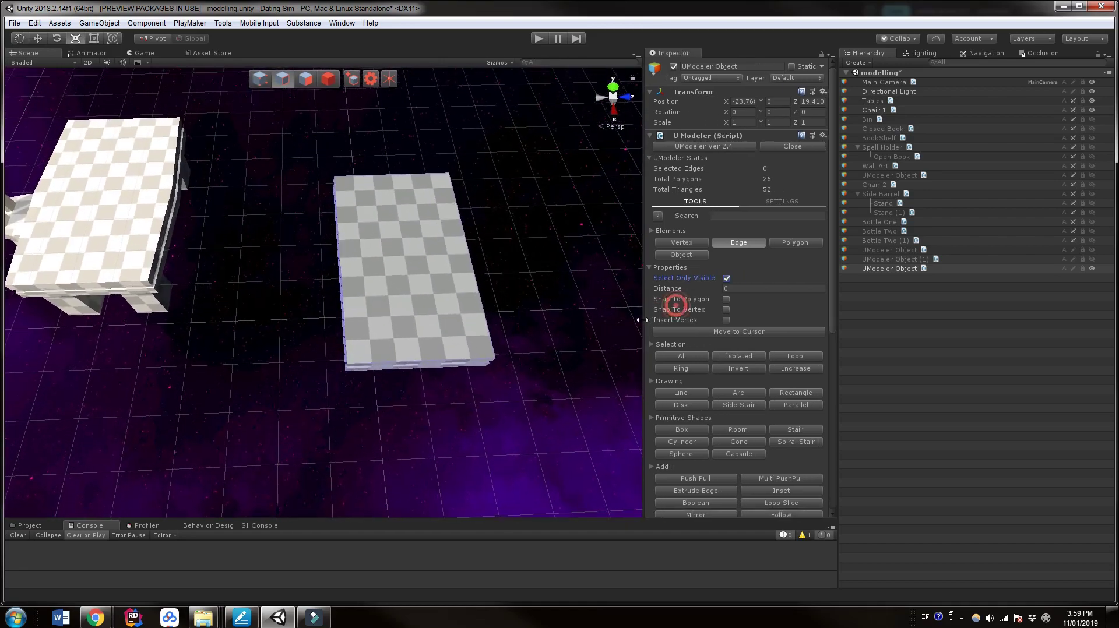
scroll(710, 338, "down", 5)
left_click(688, 326)
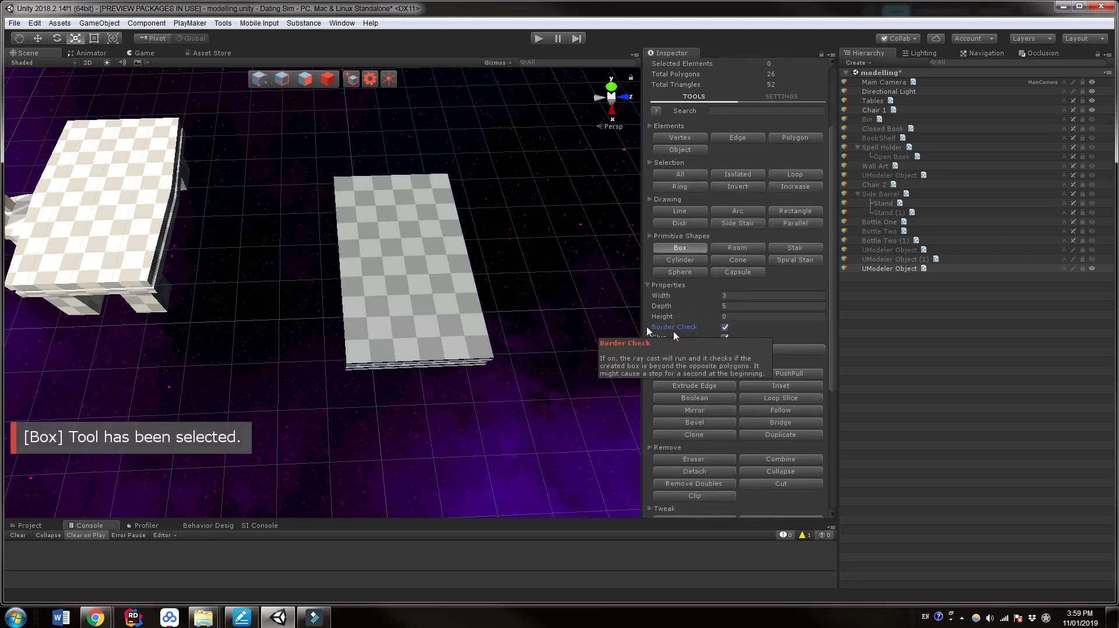
middle_click_drag(503, 291, 456, 273)
scroll(474, 300, "up", 5)
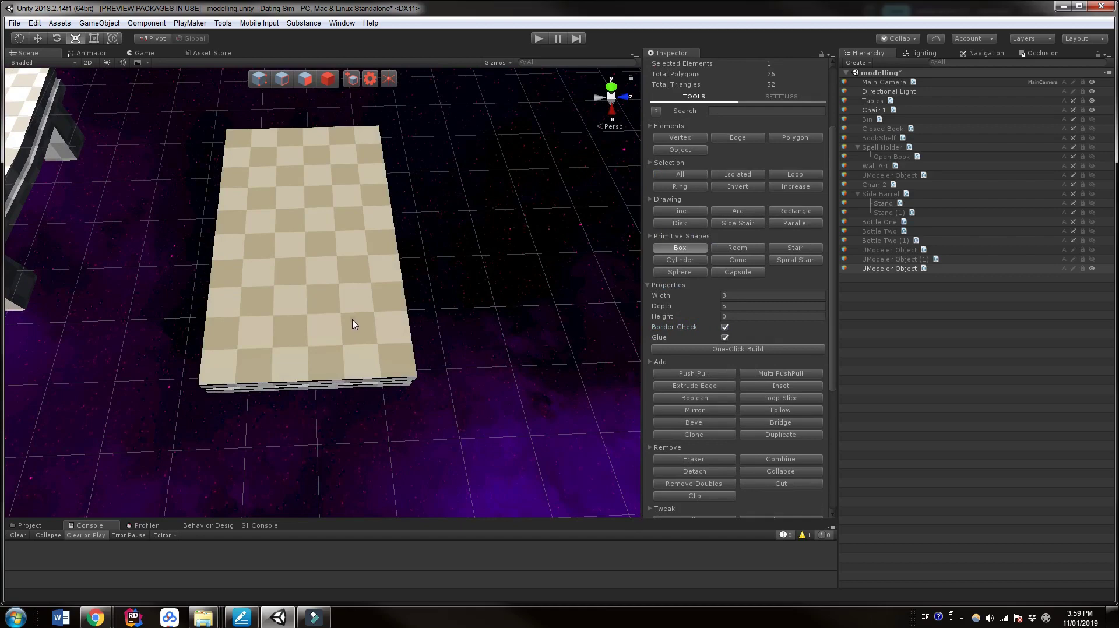
left_click_drag(352, 318, 406, 365)
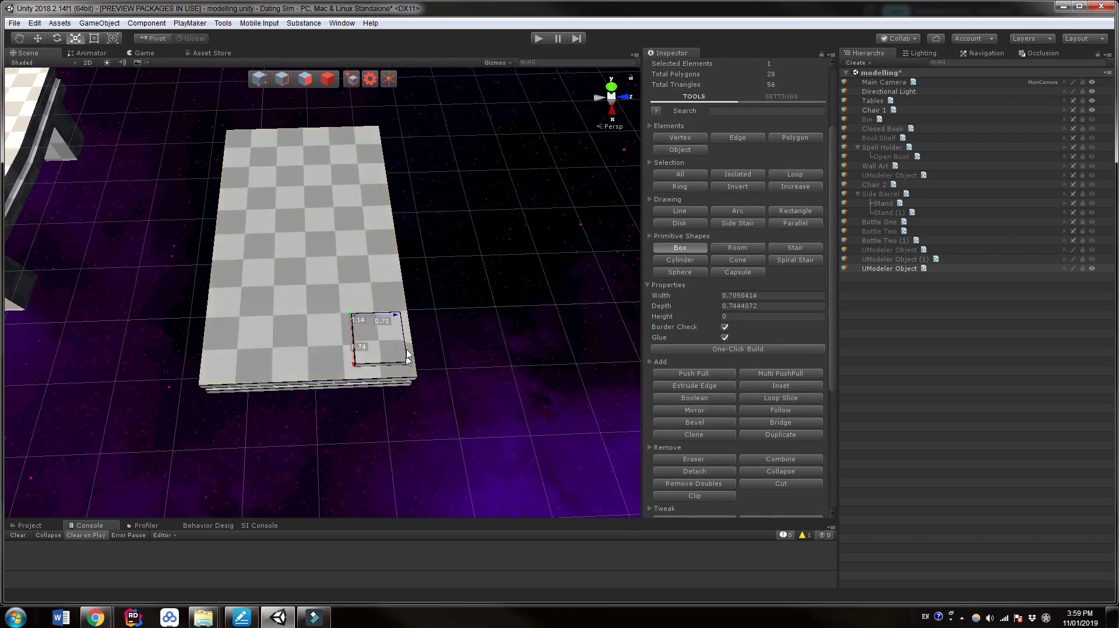
left_click(408, 310)
- Set the new box's width and depth to 0.5 each
right_click_drag(465, 396, 481, 317)
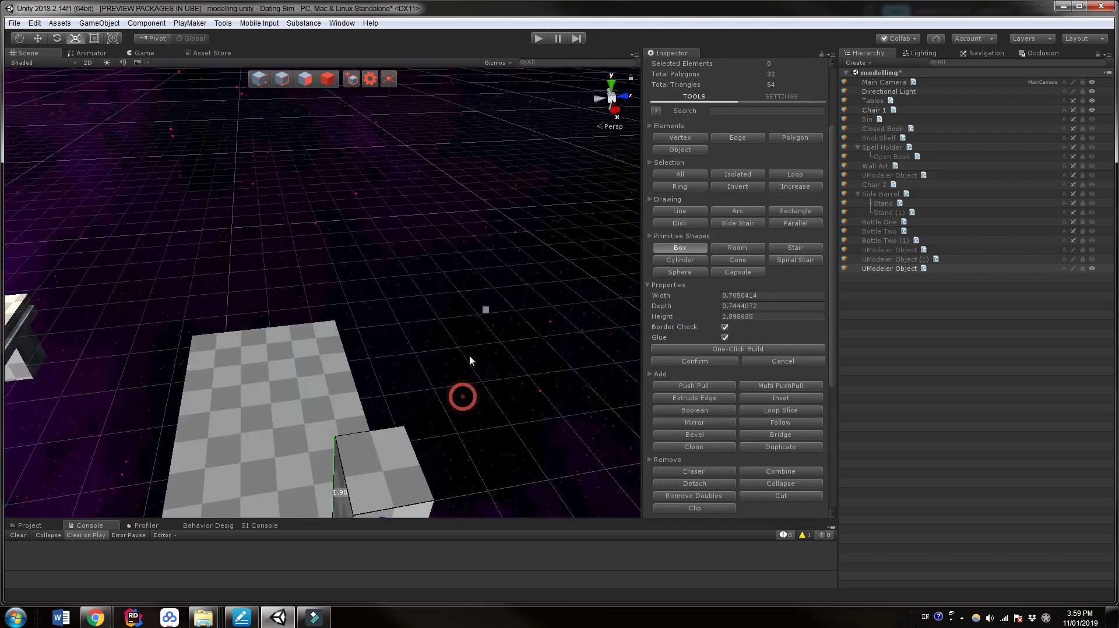
middle_click_drag(449, 410, 487, 335)
left_click_drag(437, 339, 504, 335, "alt")
middle_click_drag(505, 335, 444, 350)
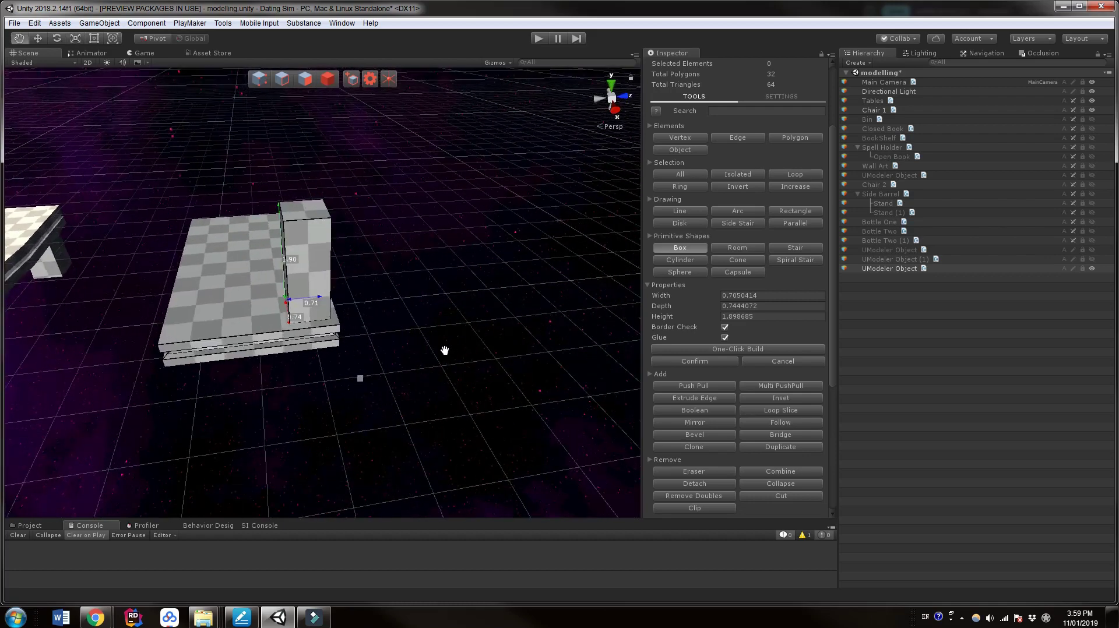
scroll(445, 353, "up", 2)
scroll(449, 353, "down", 1)
left_click_drag(761, 294, 729, 299)
type("5")
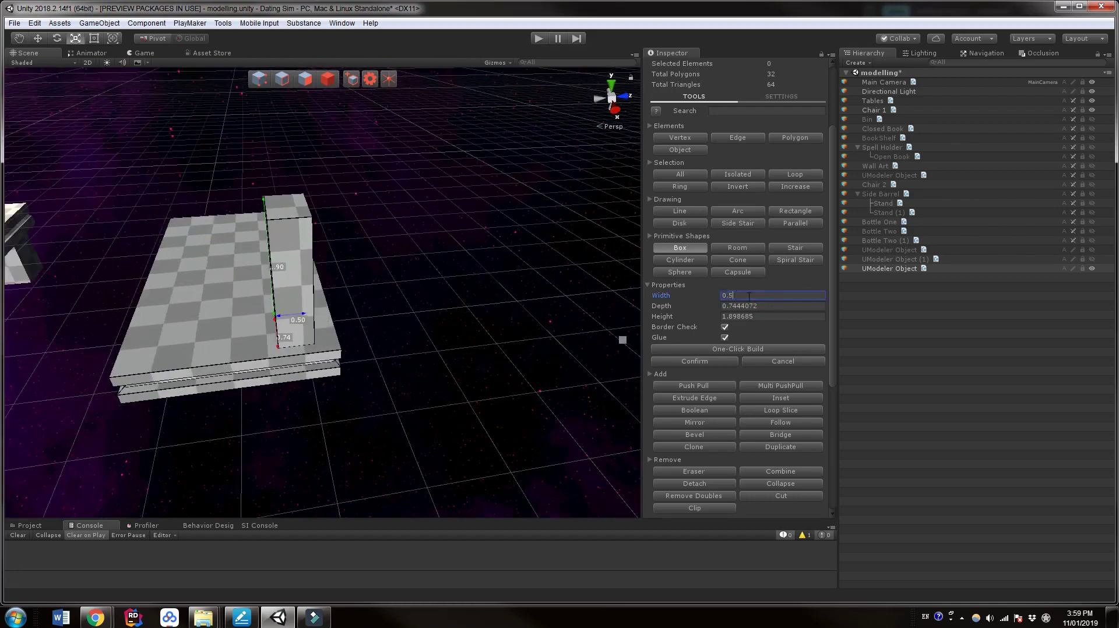
left_click_drag(761, 306, 724, 315)
type("5")
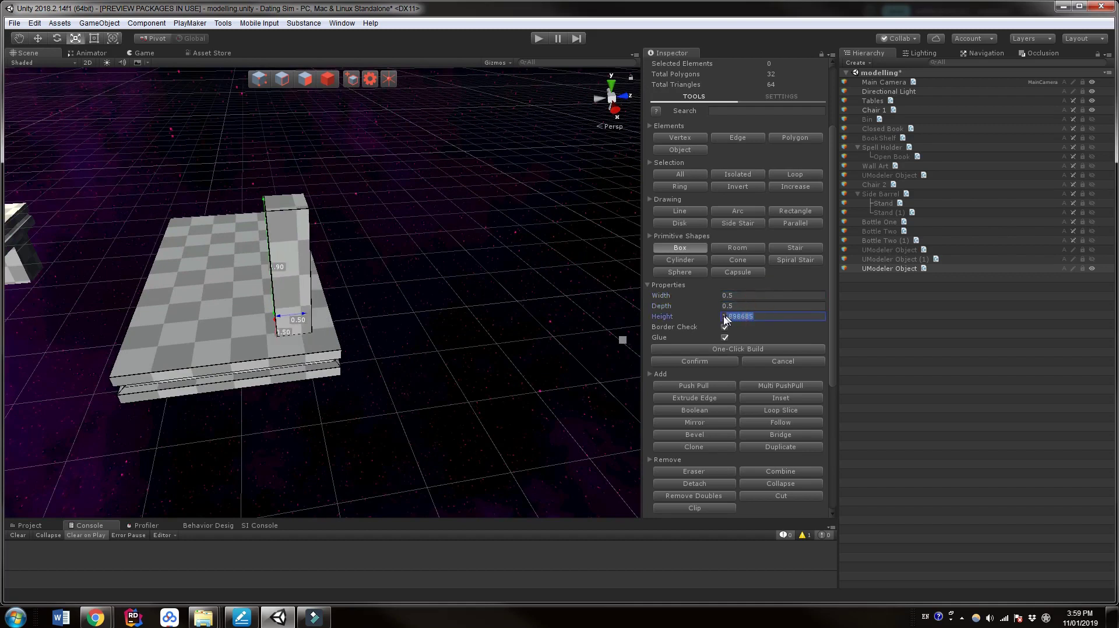
- Set the new box's height to 1 and finish building it
type("1")
scroll(489, 282, "up", 4)
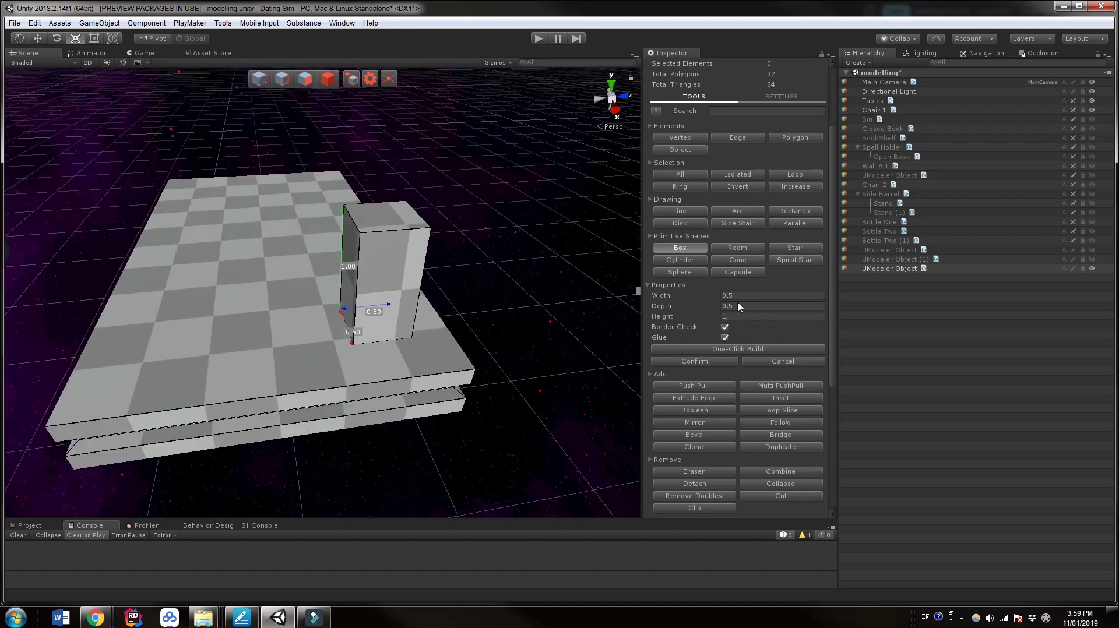
left_click(306, 80)
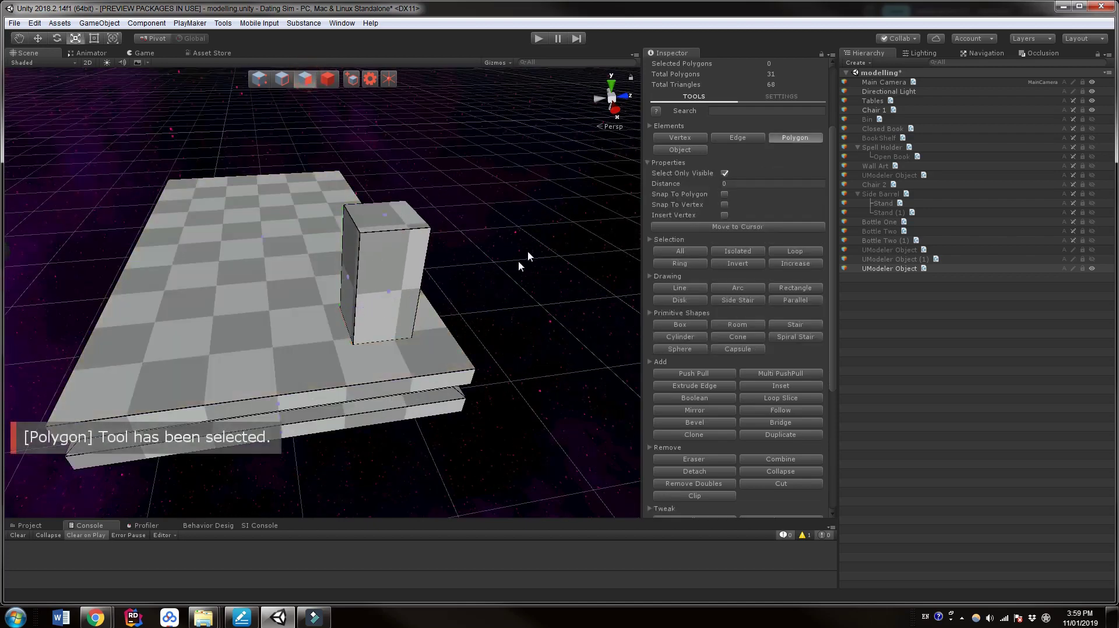
- Select all five exposed faces of the box and move it closer to the slab's corner
left_click(398, 286)
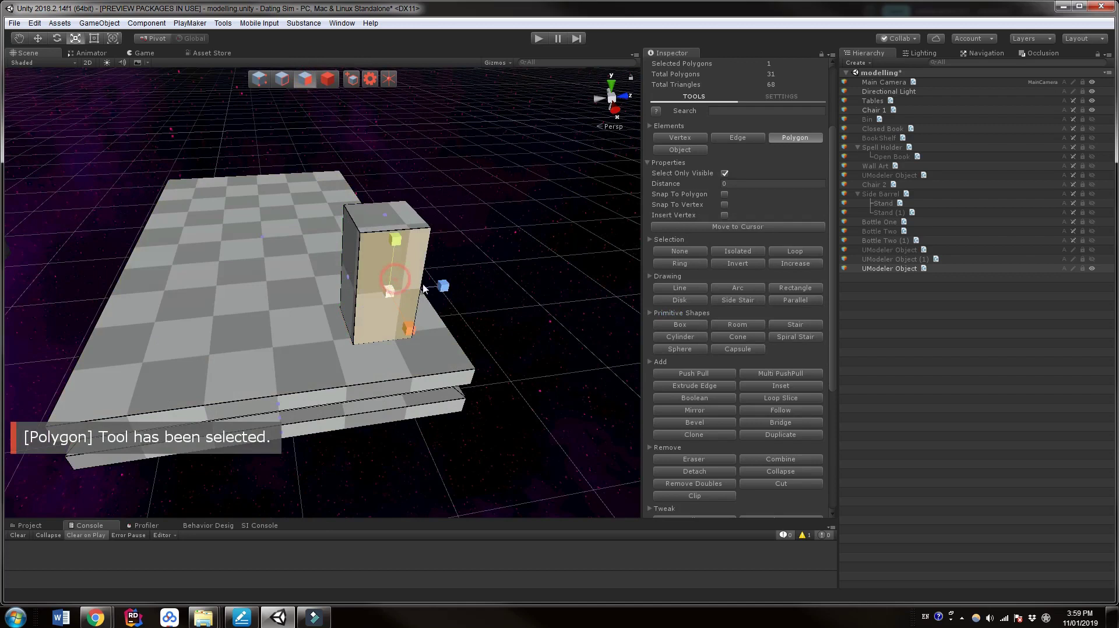
left_click(37, 38)
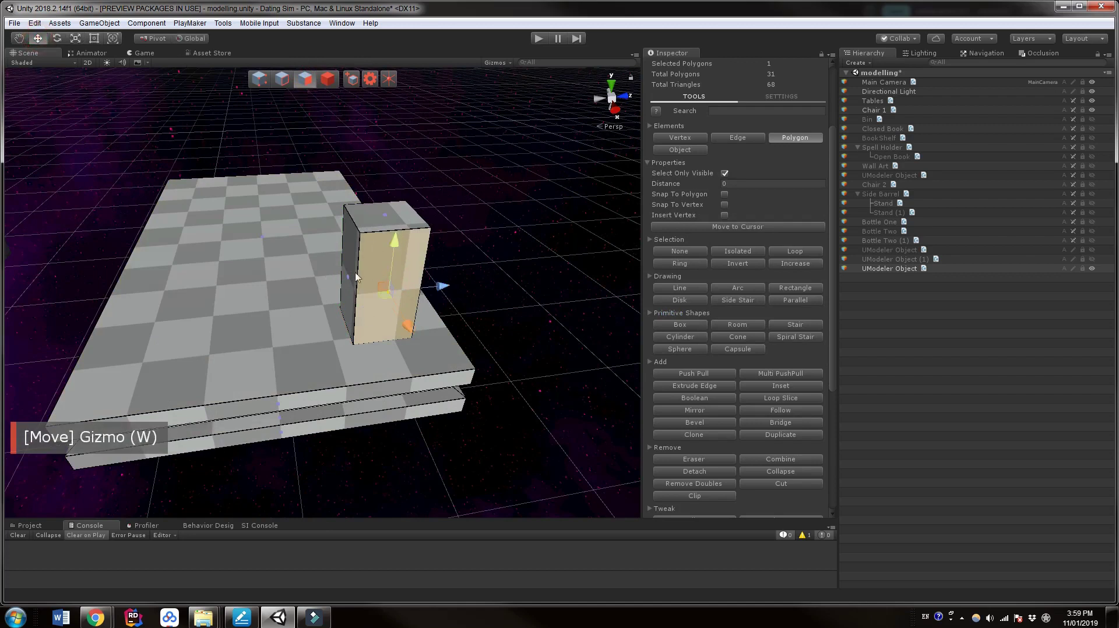
left_click(369, 206)
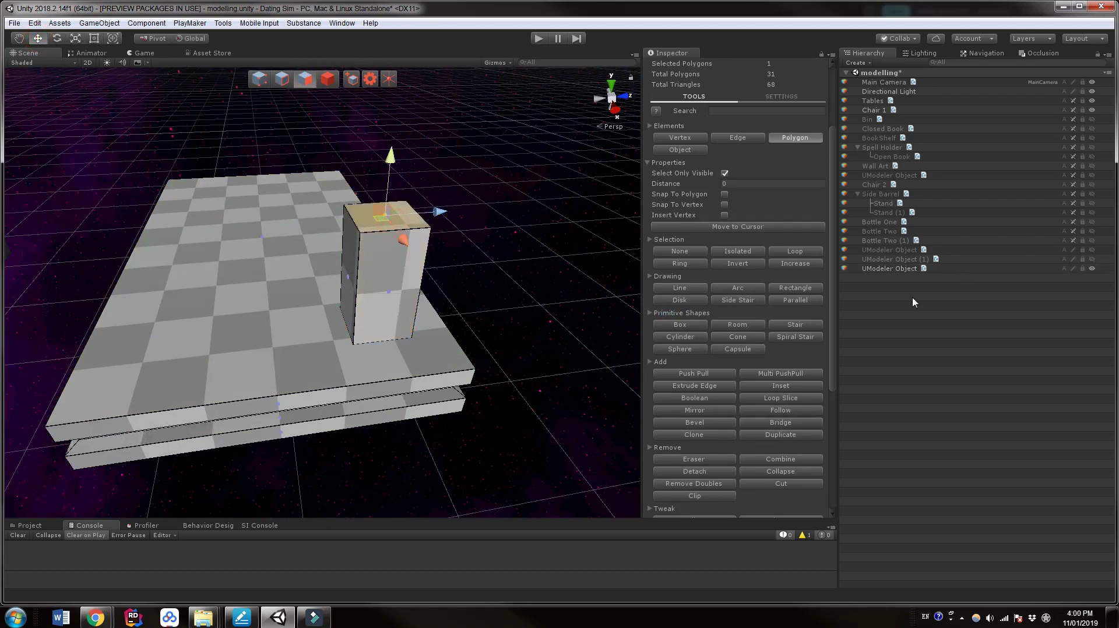
left_click(803, 267)
middle_click_drag(479, 232, 413, 272)
scroll(414, 272, "up", 1)
scroll(414, 272, "down", 1)
left_click_drag(392, 267, 410, 289)
left_click_drag(441, 251, 453, 253)
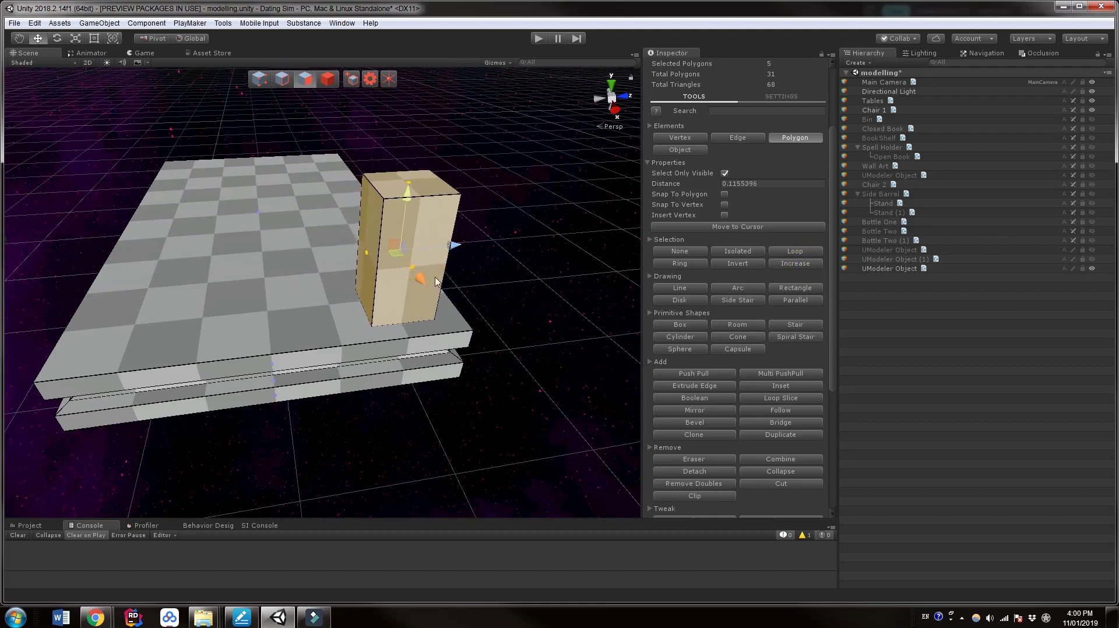
scroll(461, 320, "down", 5)
scroll(408, 256, "up", 6)
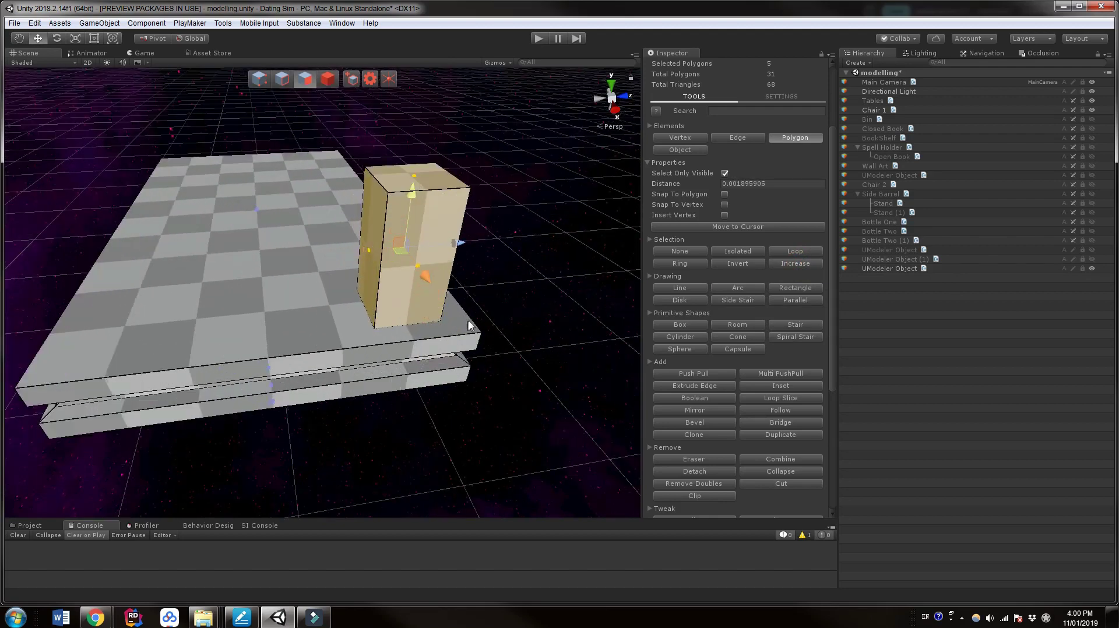
- Raise the leg's top face by about 0.55
left_click(353, 240)
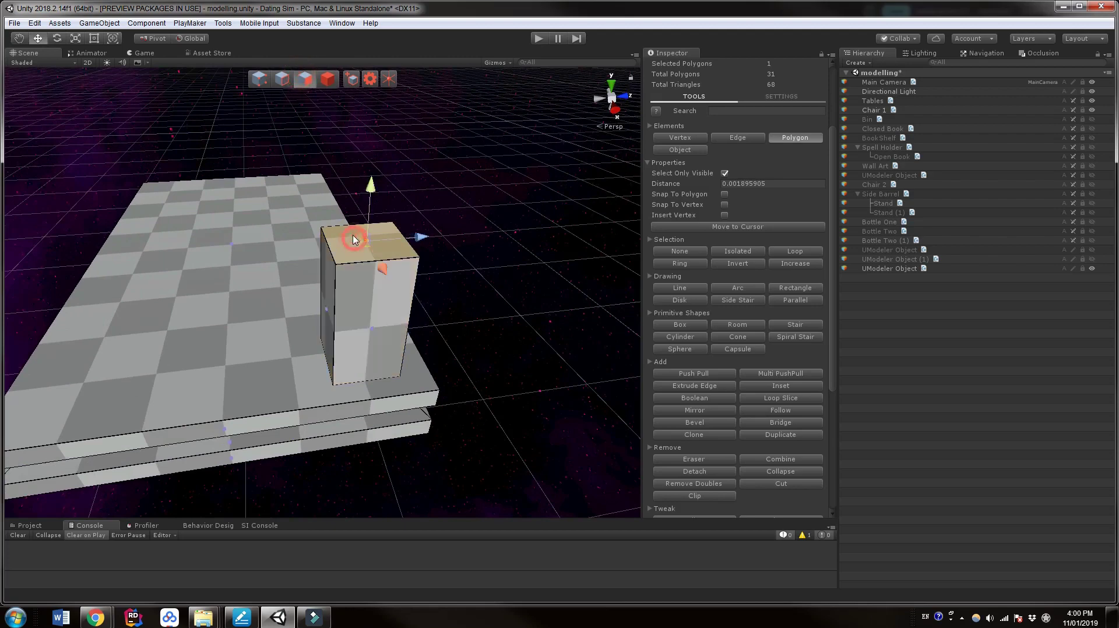
left_click_drag(371, 194, 374, 79)
scroll(457, 318, "down", 3)
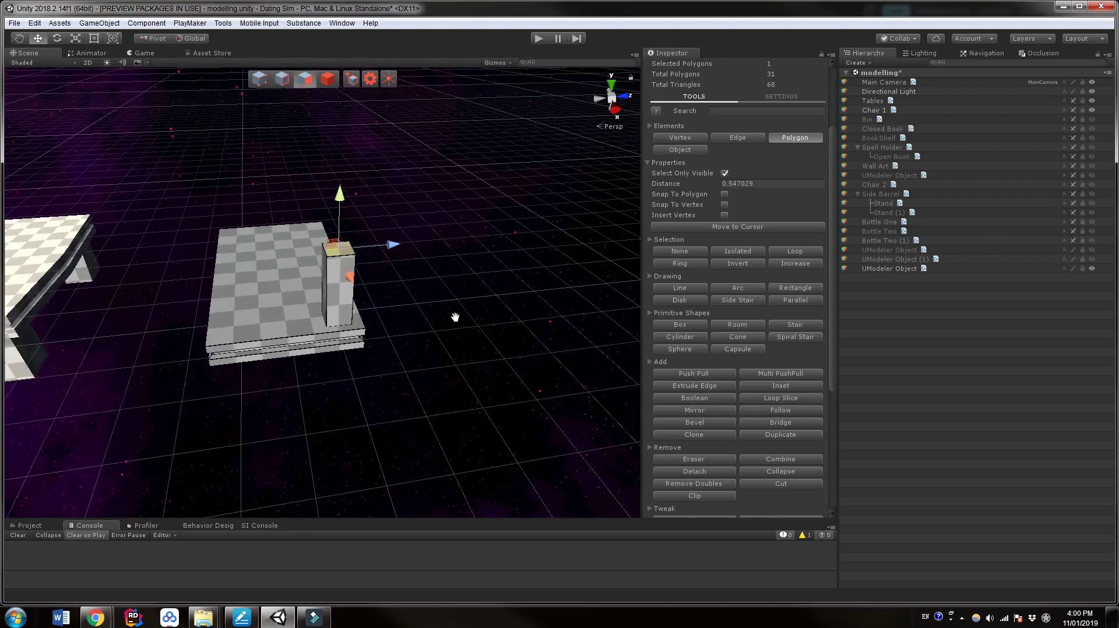
scroll(461, 347, "up", 4)
middle_click_drag(452, 325, 453, 289)
scroll(455, 318, "up", 3)
scroll(427, 302, "down", 3)
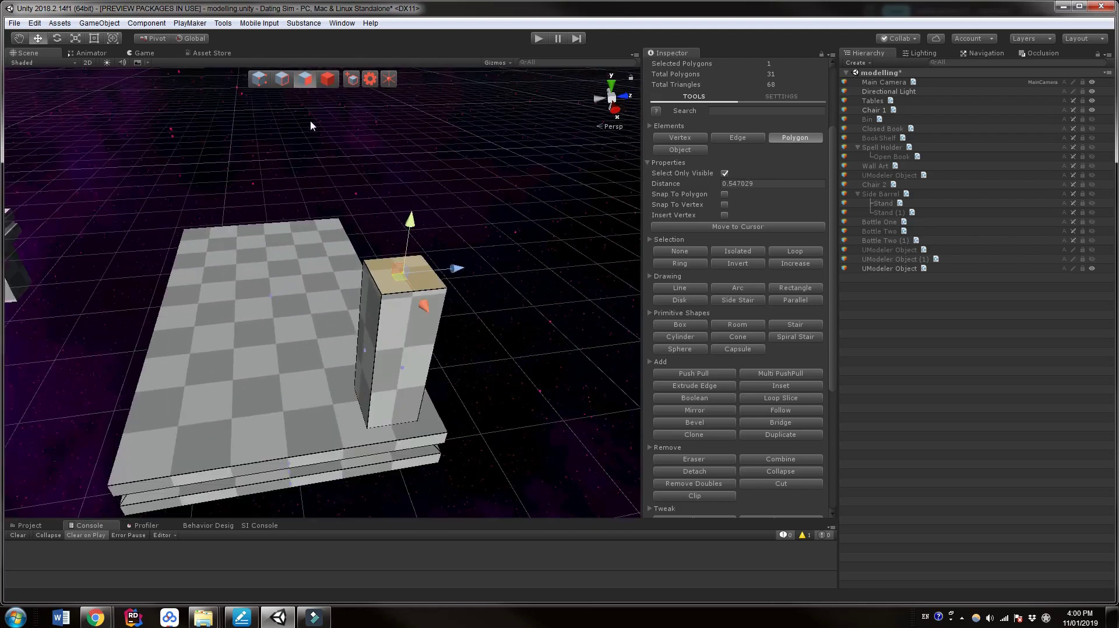
- Flare the leg's top by moving three top edges outward: the inner about 0.12, the opposite outer about 0.06 and the far one about 0.2
left_click(290, 81)
left_click(376, 281)
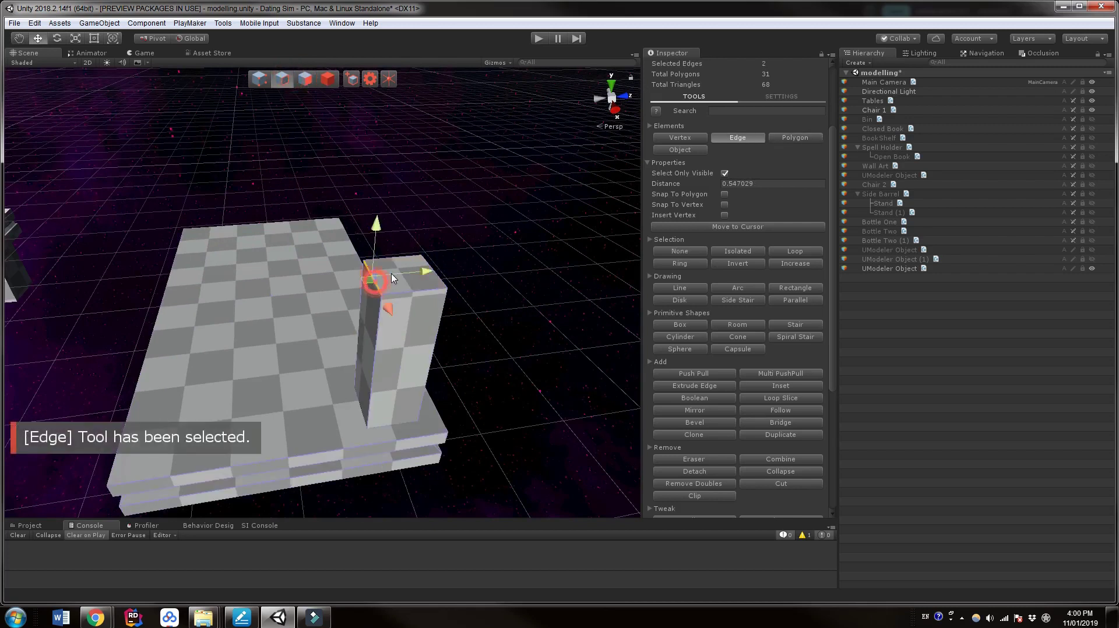
left_click_drag(424, 271, 408, 271)
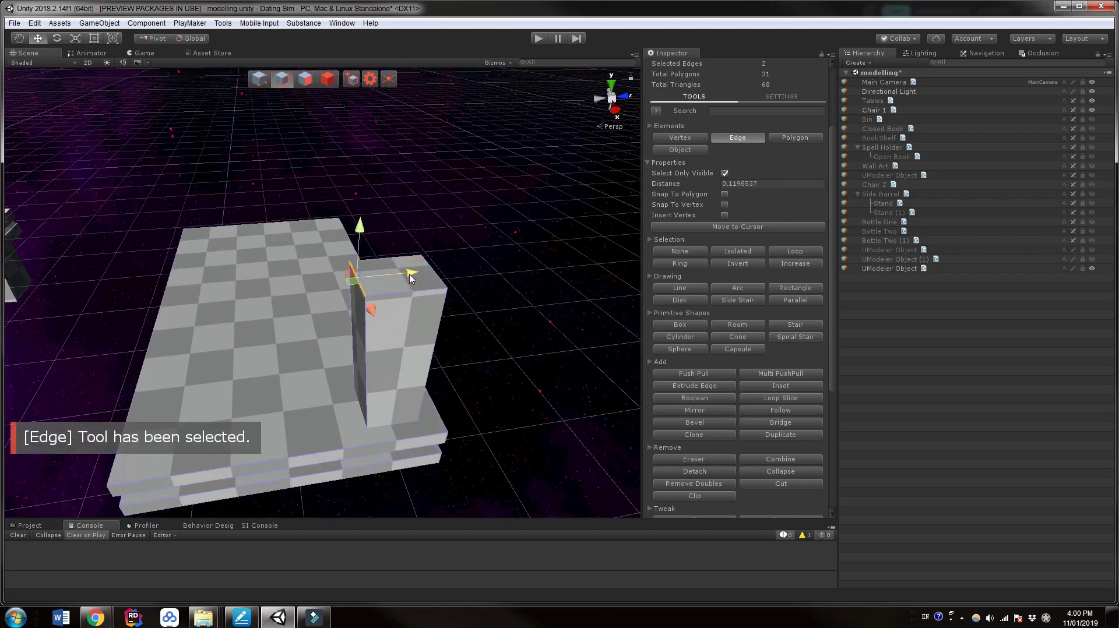
left_click(440, 282)
left_click_drag(497, 267, 504, 268)
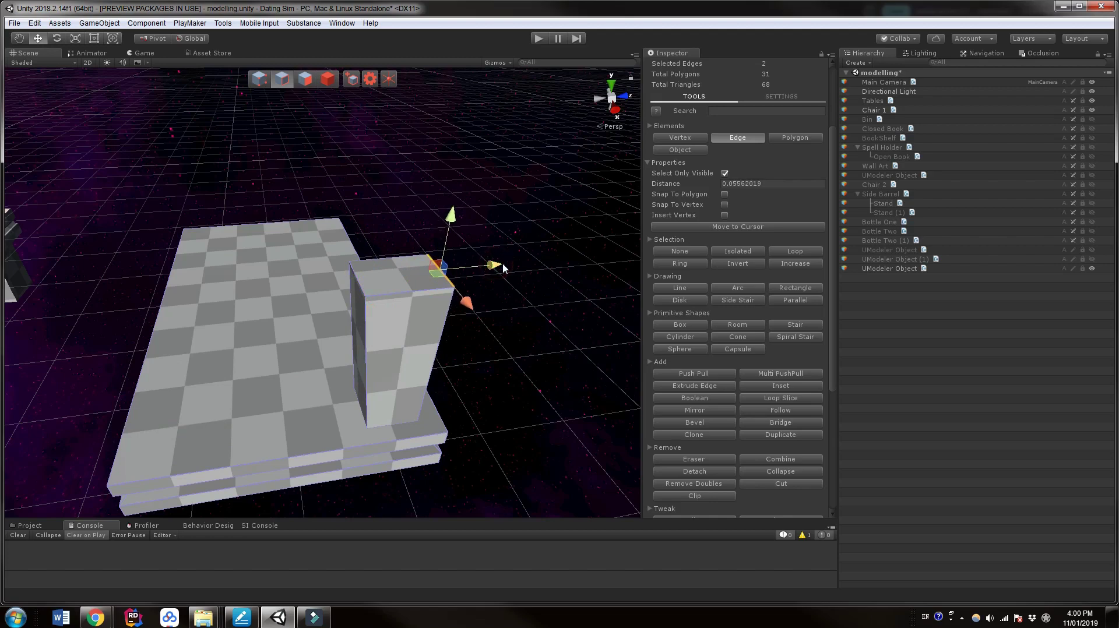
left_click(430, 293)
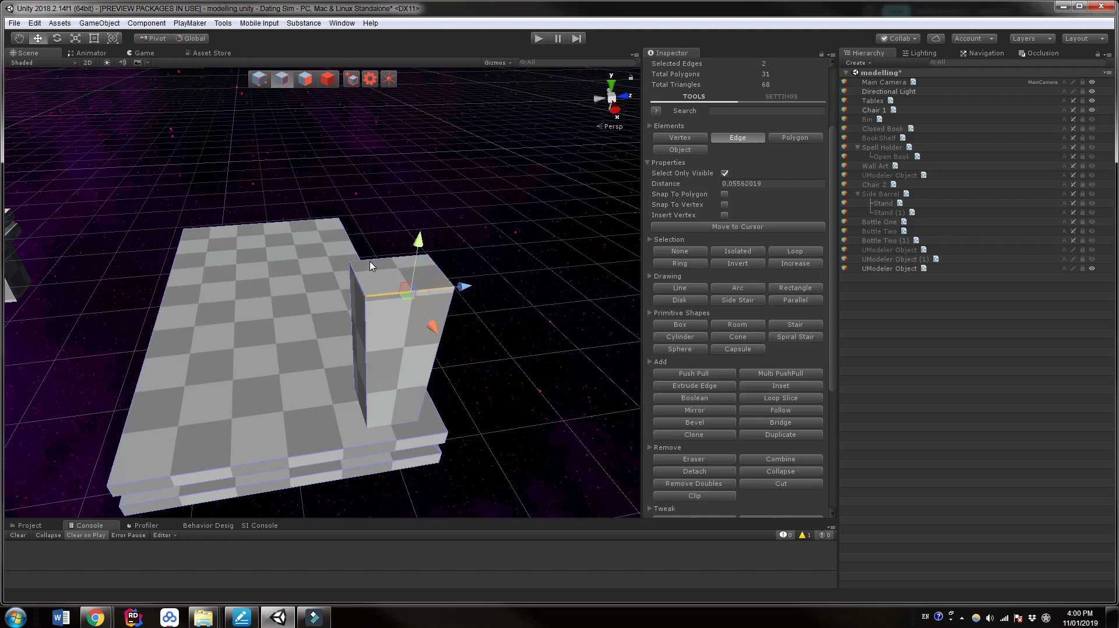
left_click(393, 253)
left_click_drag(410, 289, 397, 269)
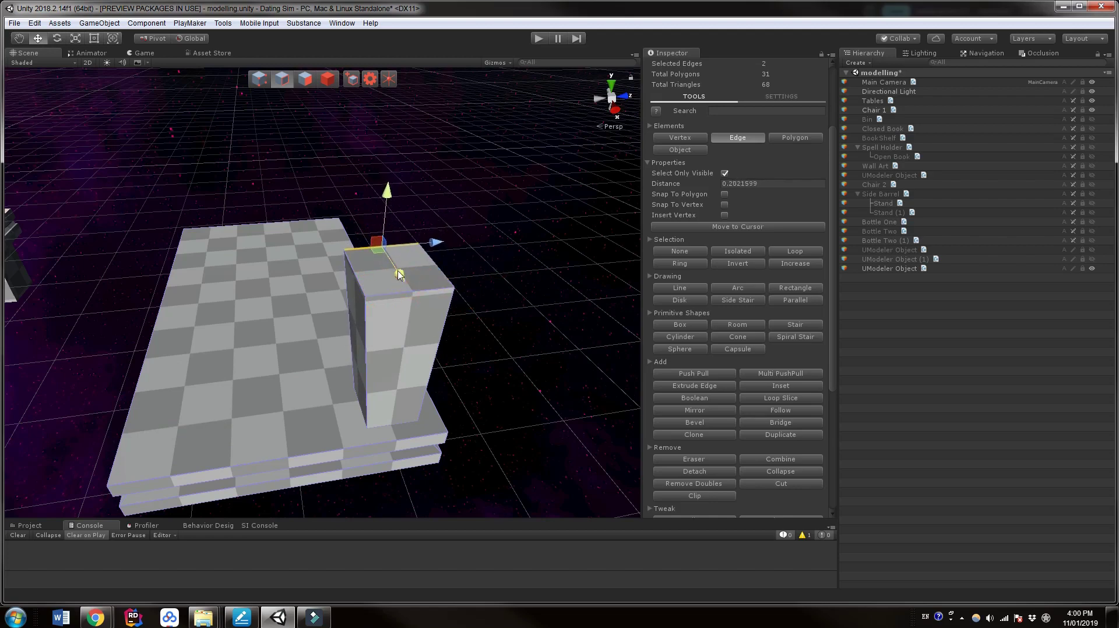
- Examine the flared leg and compare it with the finished table beside it
scroll(411, 398, "down", 4)
middle_click_drag(419, 401, 412, 352)
scroll(428, 373, "up", 2)
left_click_drag(412, 352, 416, 376, "alt")
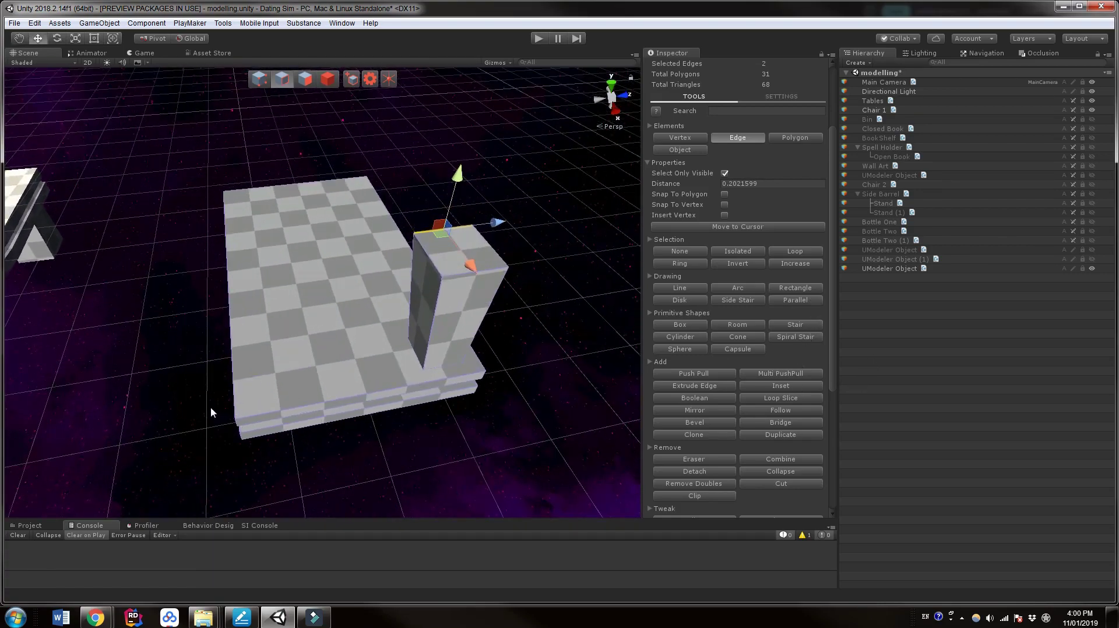
scroll(211, 406, "down", 3)
middle_click_drag(211, 407, 287, 345)
scroll(286, 345, "up", 2)
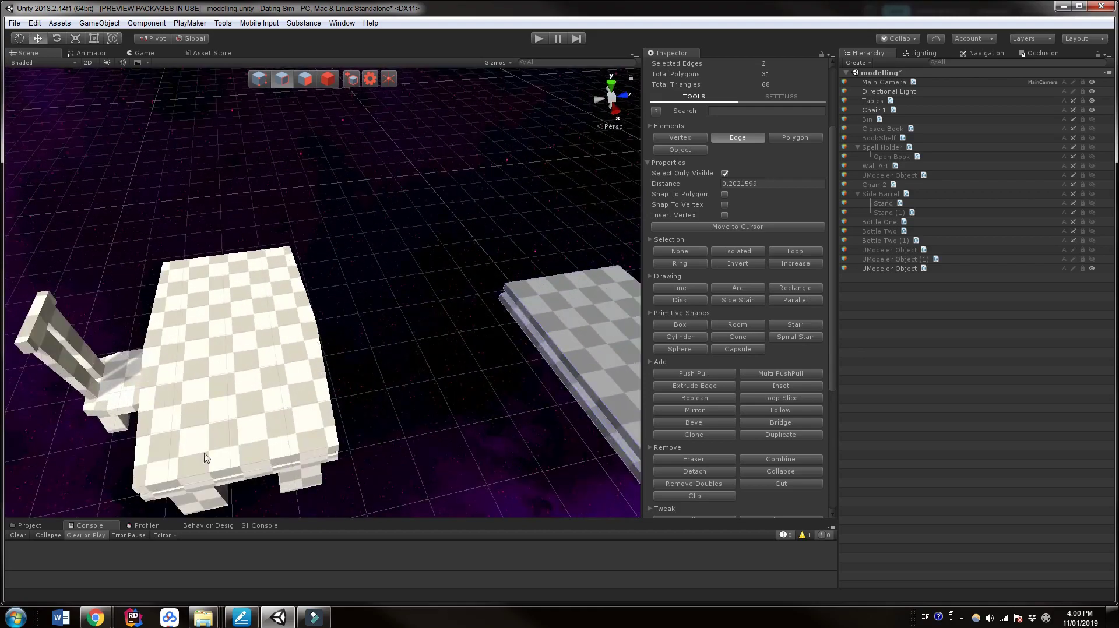
scroll(441, 433, "up", 3)
middle_click_drag(441, 433, 350, 415)
scroll(338, 413, "down", 3)
left_click_drag(350, 417, 449, 414, "alt")
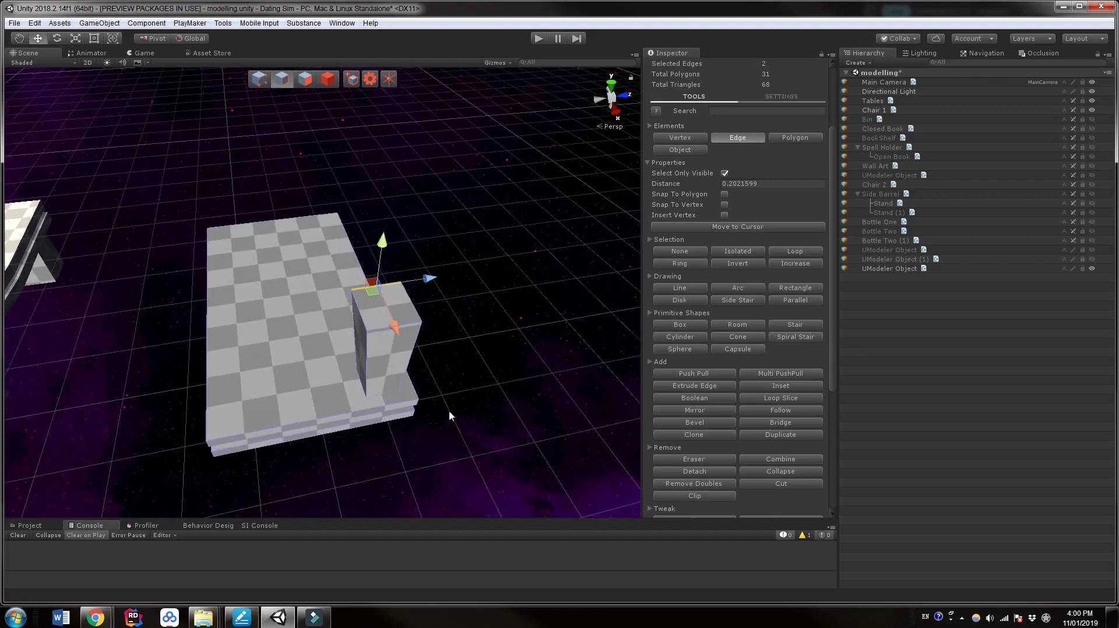
- Add a single Loop Slice running lengthwise through the middle of the slab's short sides
left_click(797, 397)
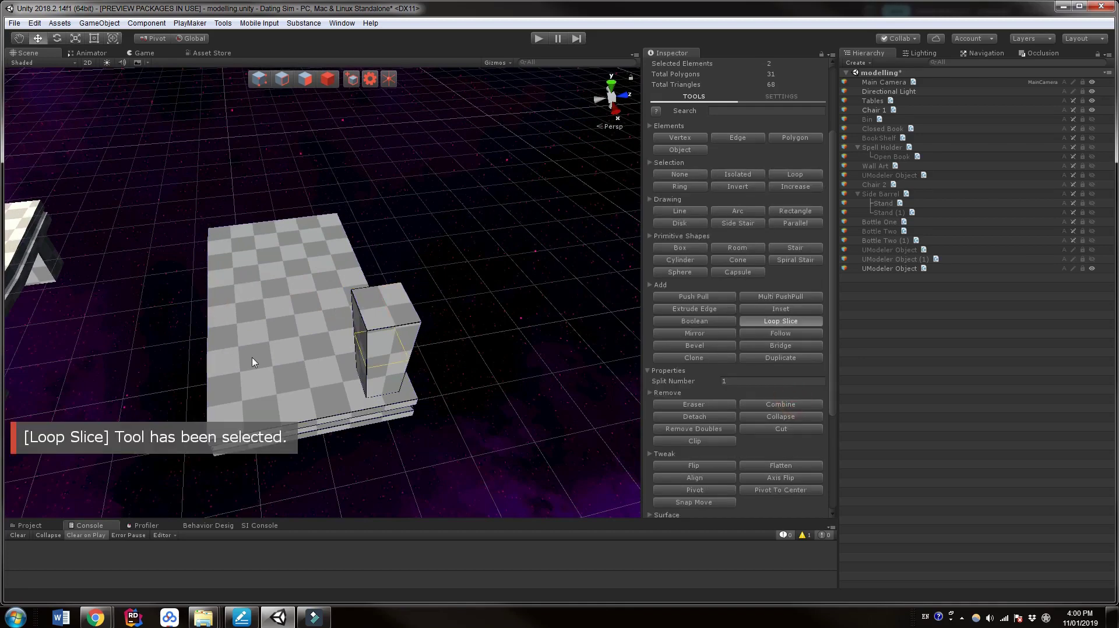
scroll(283, 355, "up", 1)
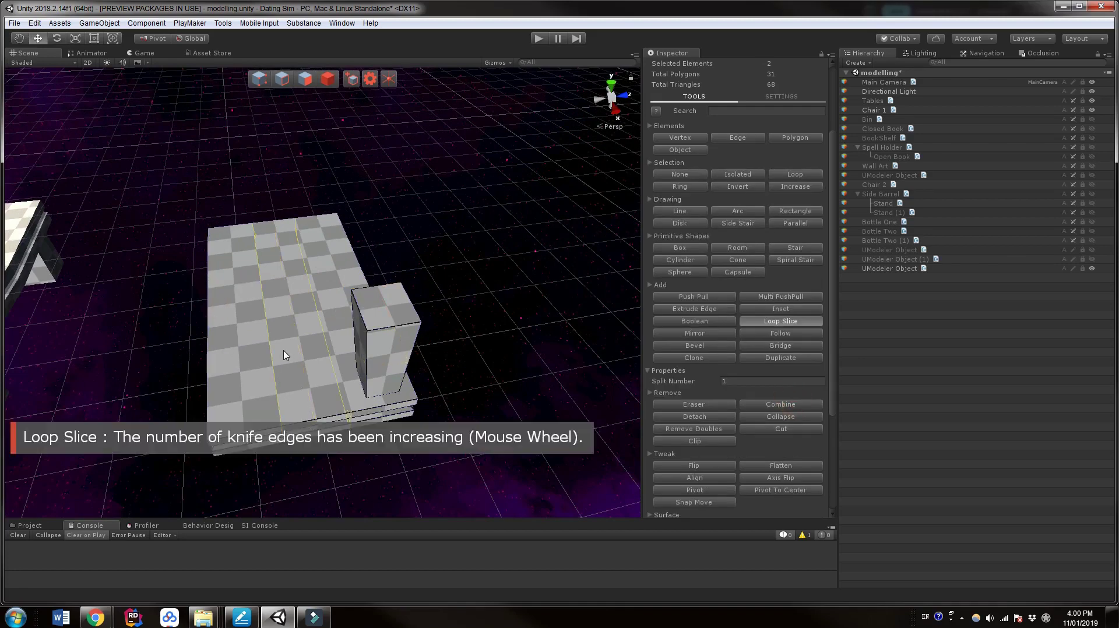
scroll(283, 356, "down", 1)
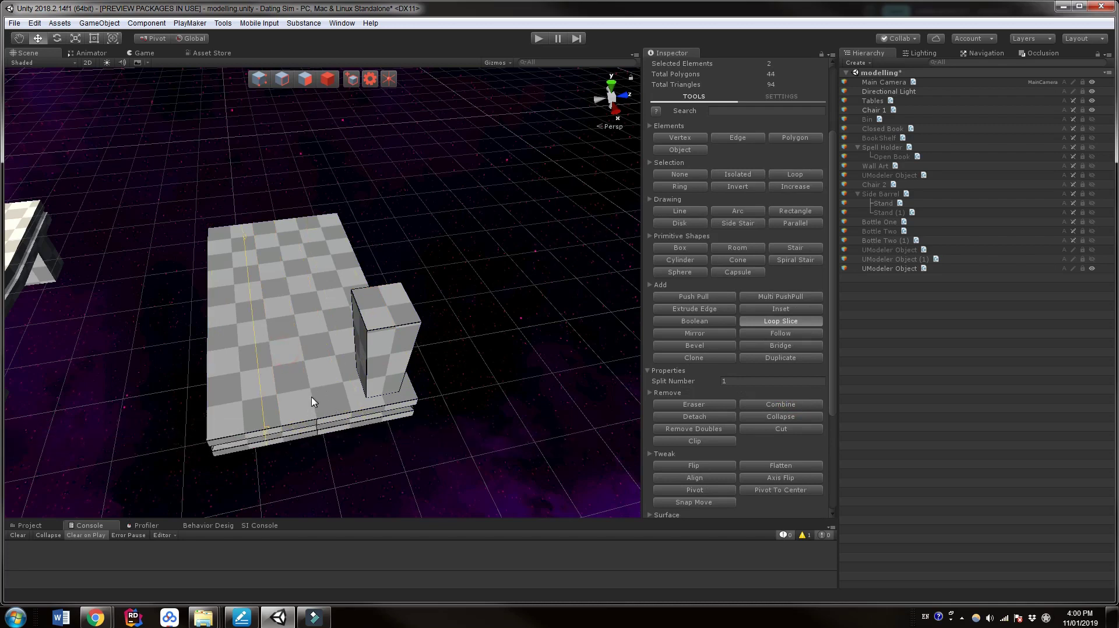
scroll(226, 321, "up", 1)
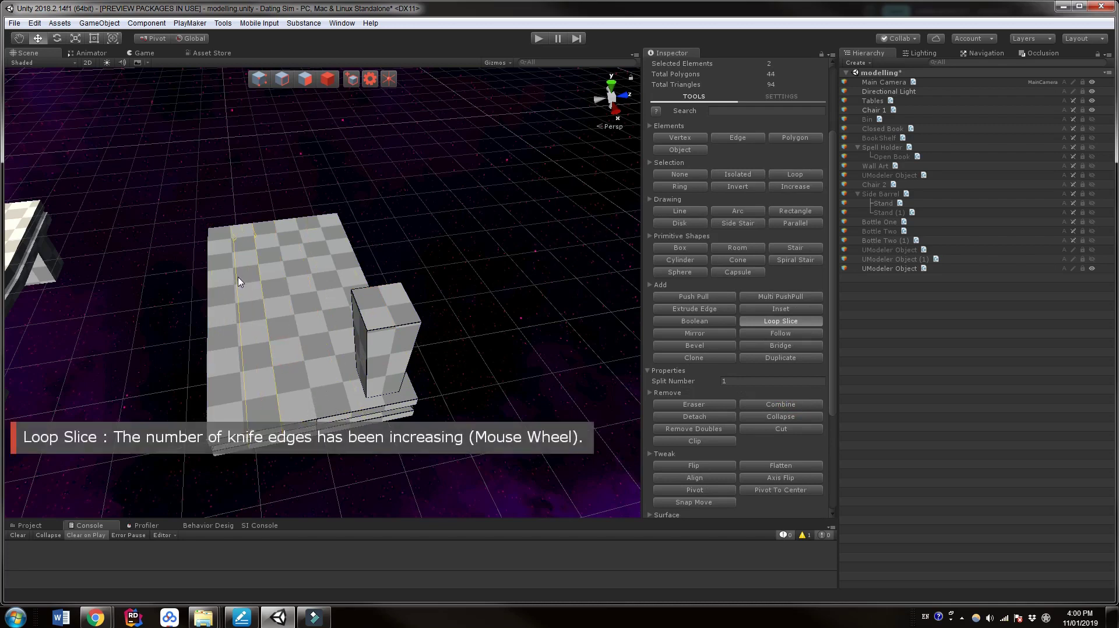
key("Escape")
- Inspect the sliced slab's top face and grooved sides from several angles in polygon, object and edge modes
left_click_drag(302, 325, 388, 355, "alt")
left_click(305, 79)
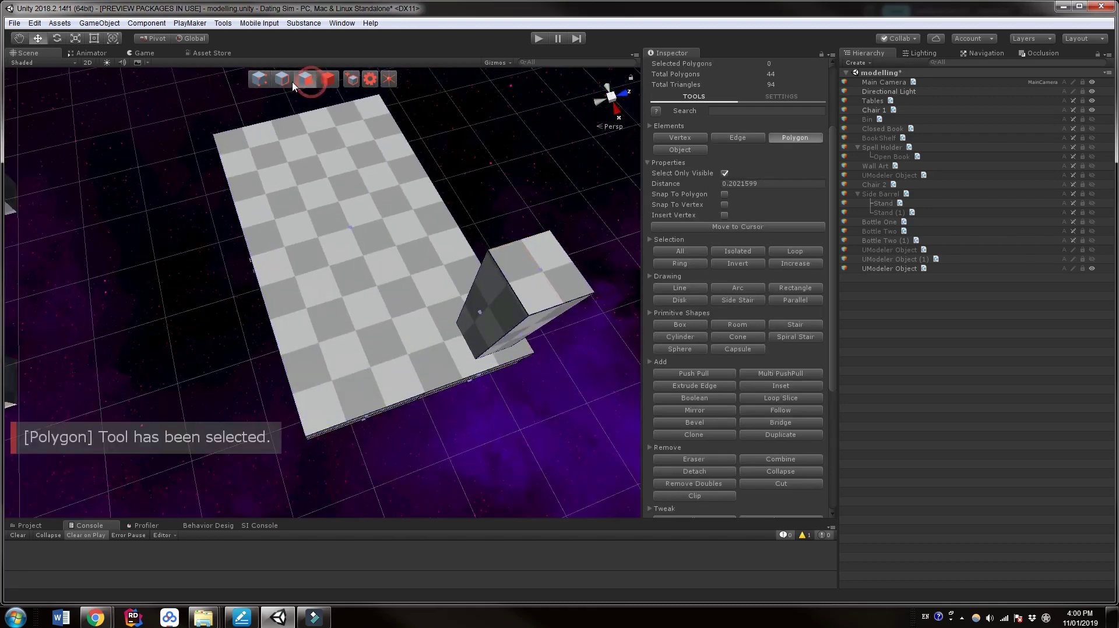
left_click(282, 78)
left_click(325, 80)
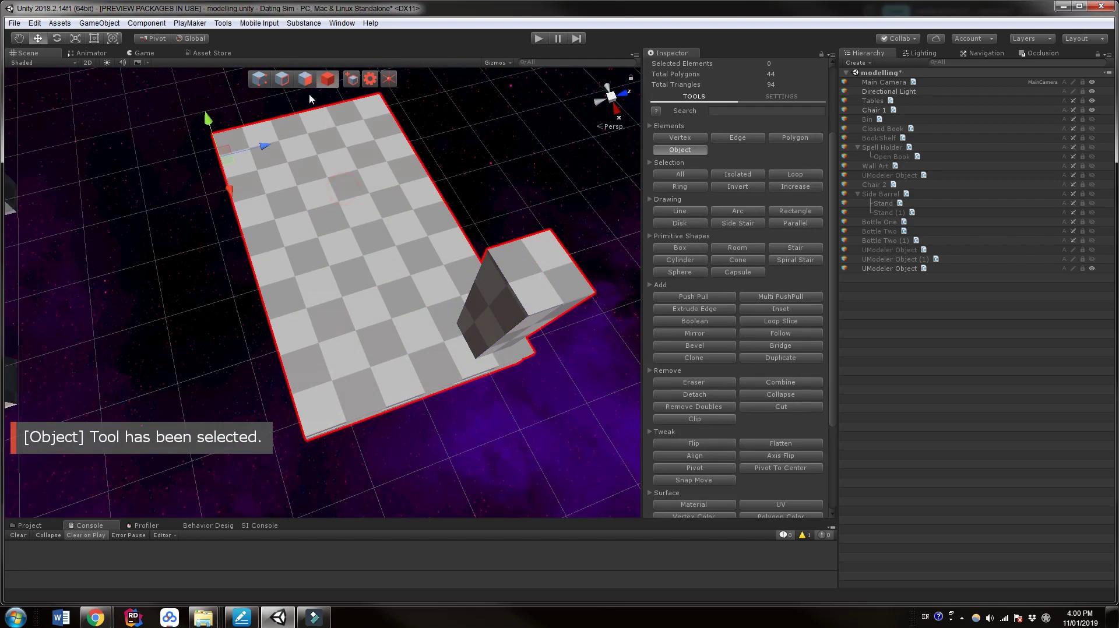
left_click(305, 78)
left_click(282, 78)
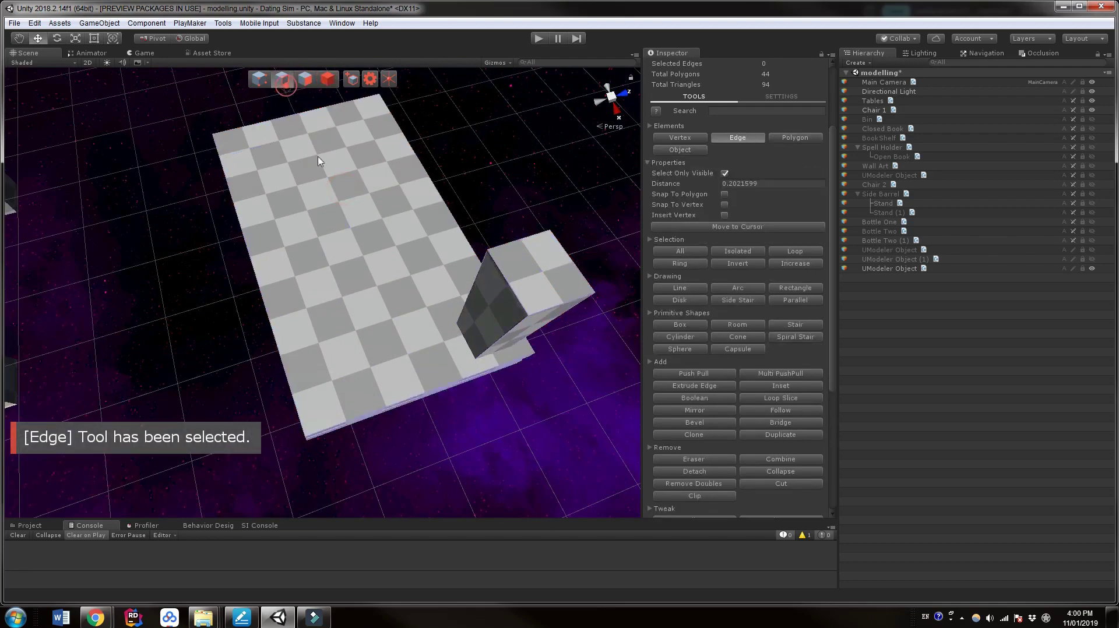
scroll(376, 405, "up", 5)
left_click_drag(387, 426, 529, 354, "alt")
scroll(411, 416, "down", 5)
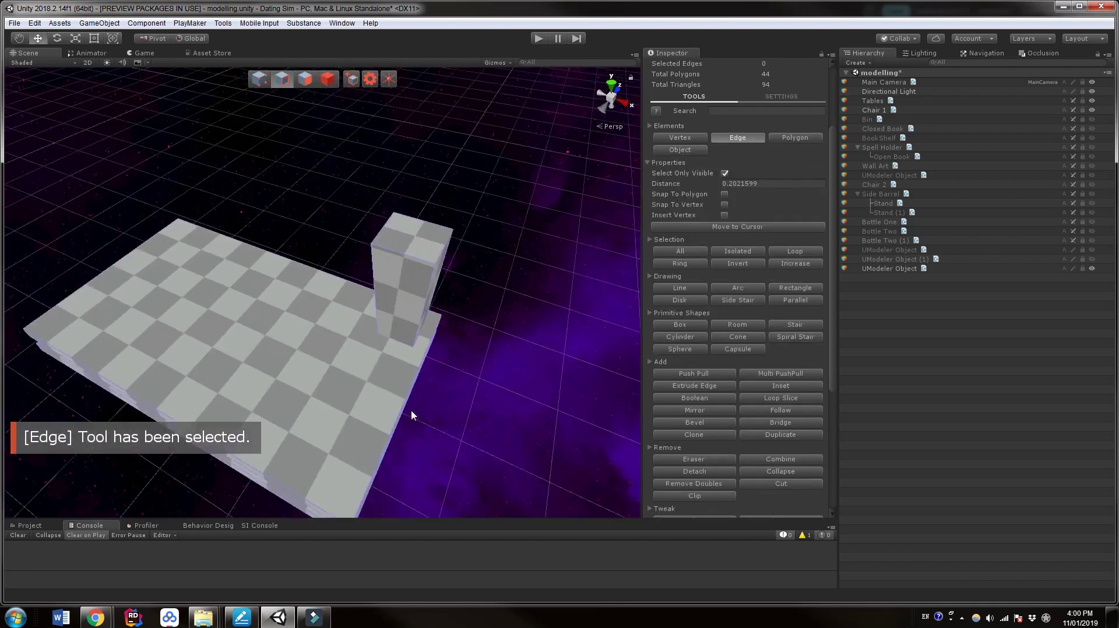
scroll(437, 395, "up", 3)
middle_click_drag(411, 416, 396, 366)
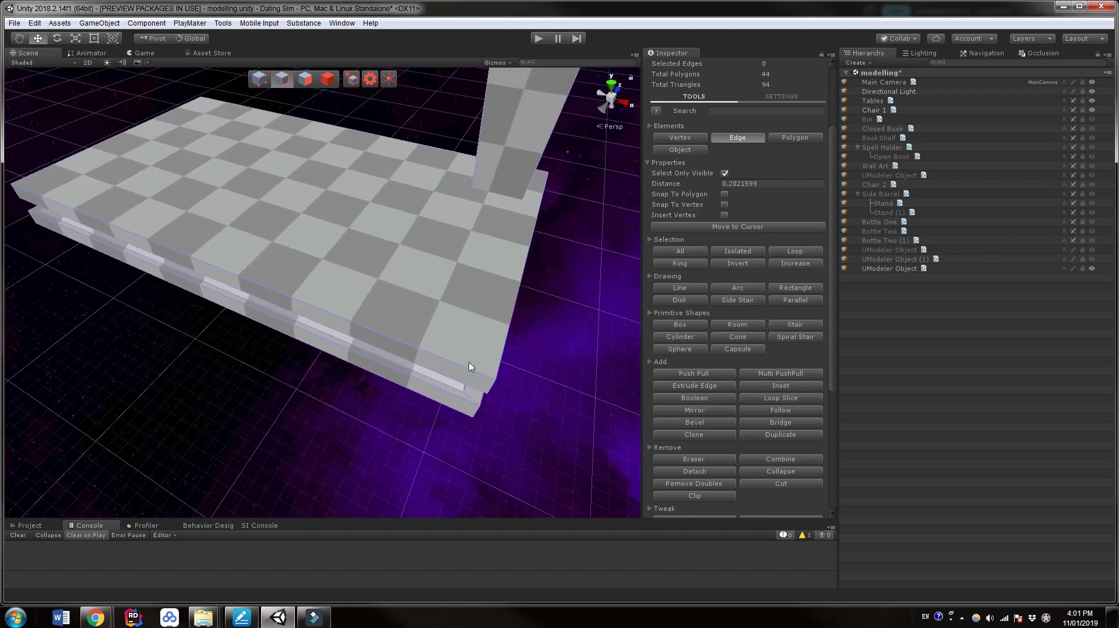
middle_click_drag(395, 316, 409, 332)
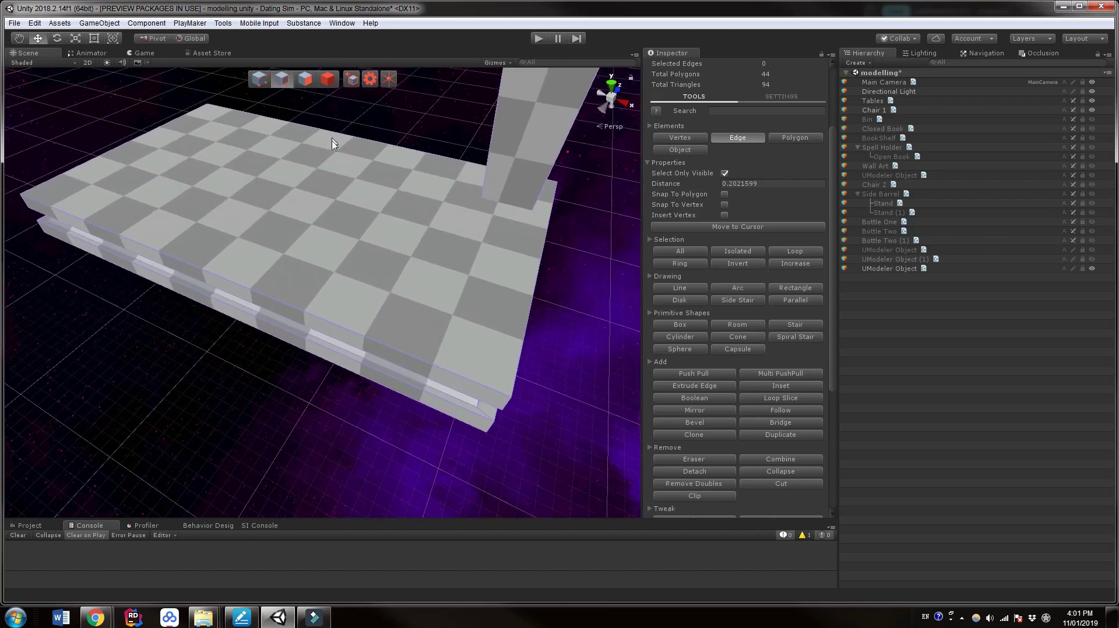
middle_click_drag(332, 138, 337, 149)
- Loop-slice the slab crosswise through its long sides with a split number of 2
left_click(767, 397)
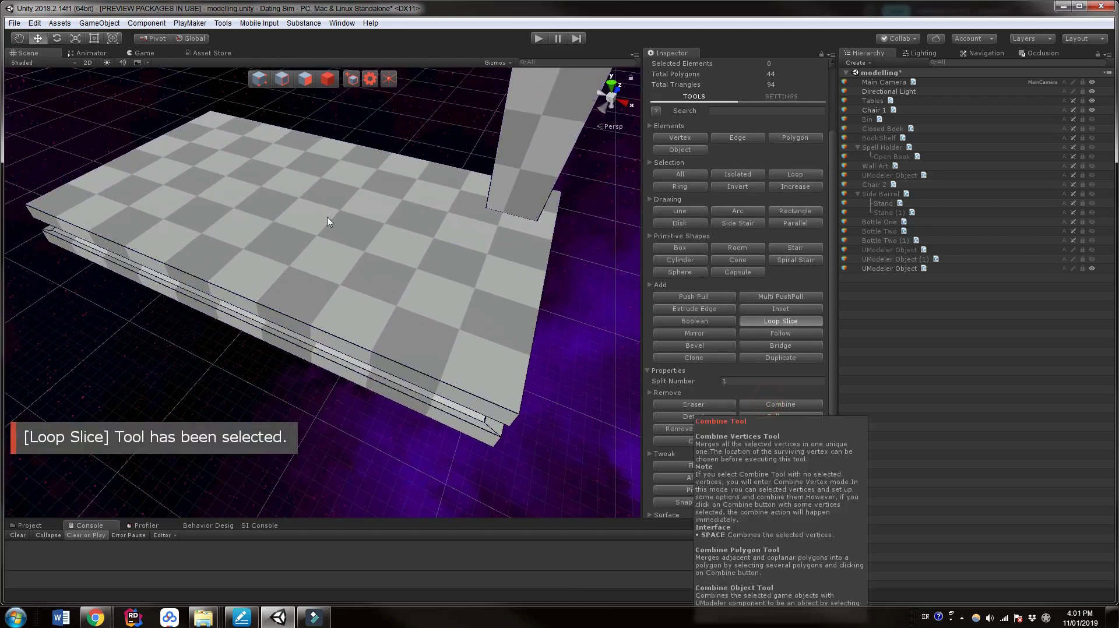
scroll(270, 332, "up", 1)
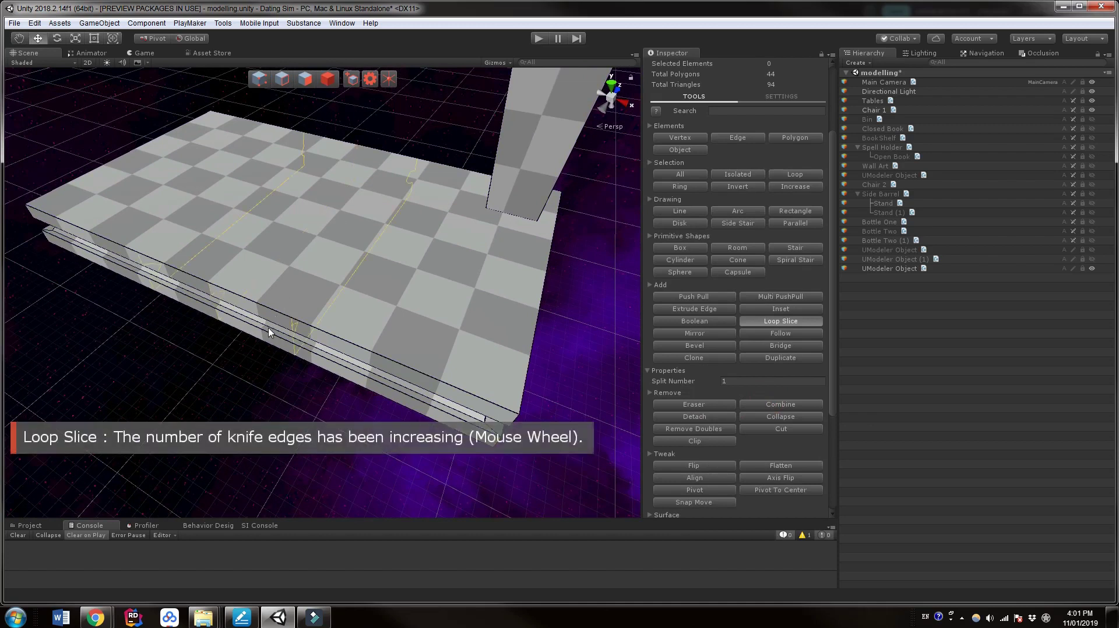
left_click(267, 332)
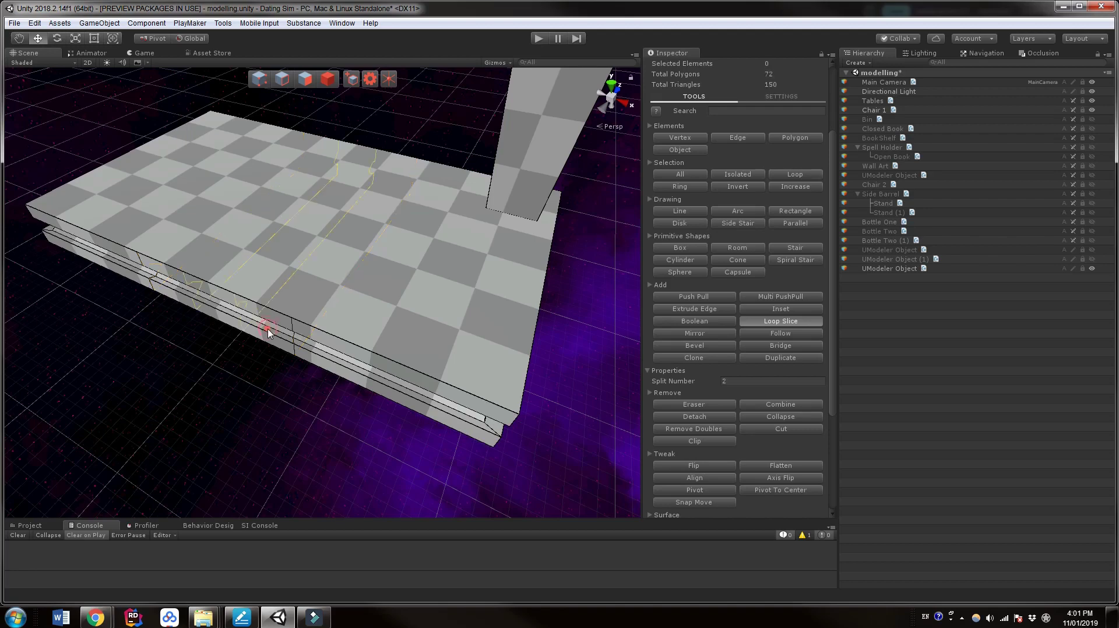
key("Escape")
- Draw a line across the slab's top face from the crosswise cut nearer the leg to the opposite long edge
middle_click_drag(243, 204, 256, 222)
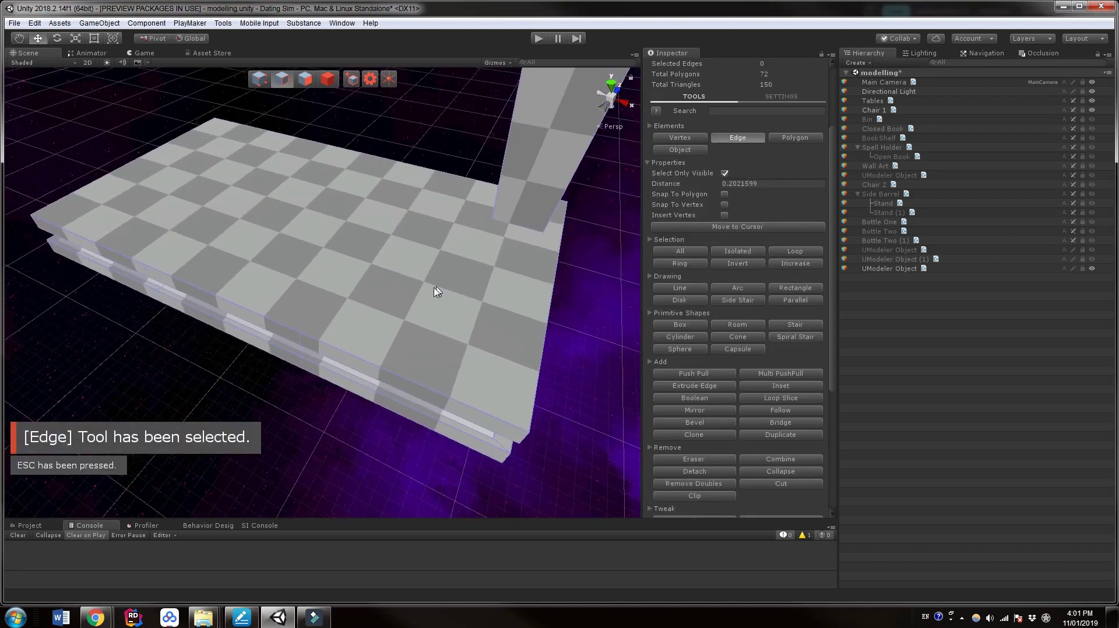
middle_click_drag(437, 292, 424, 303)
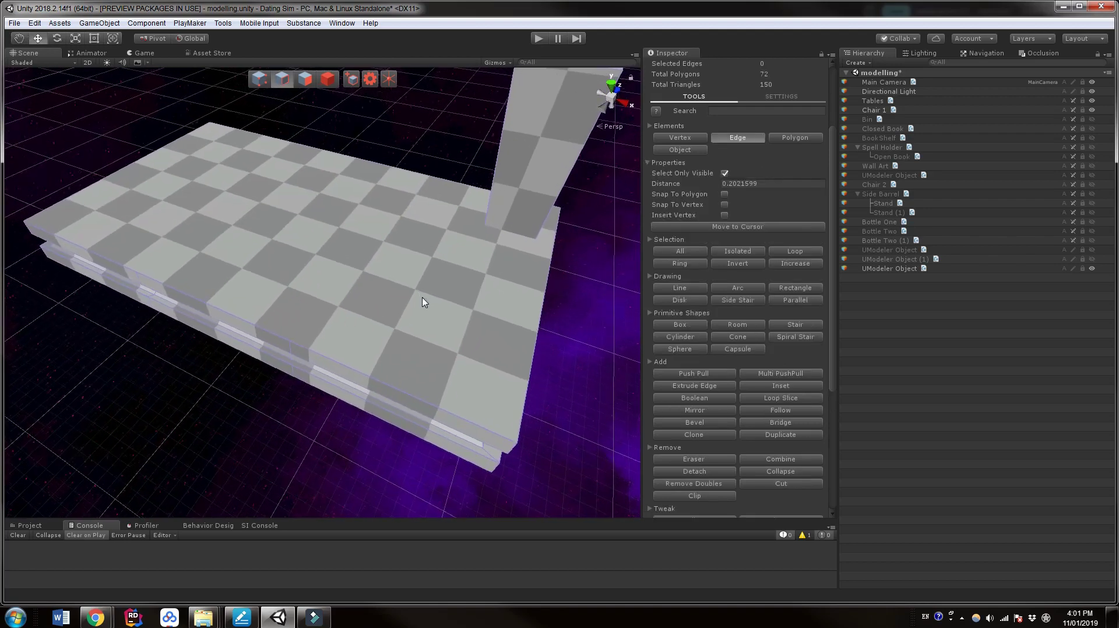
left_click(681, 290)
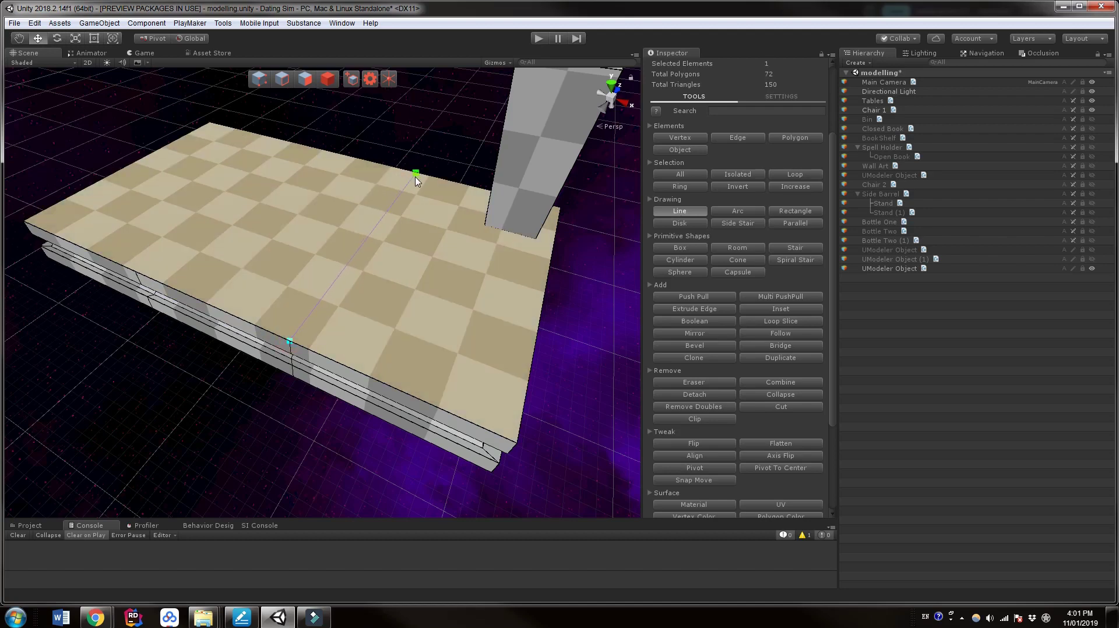
left_click(416, 173)
key("space")
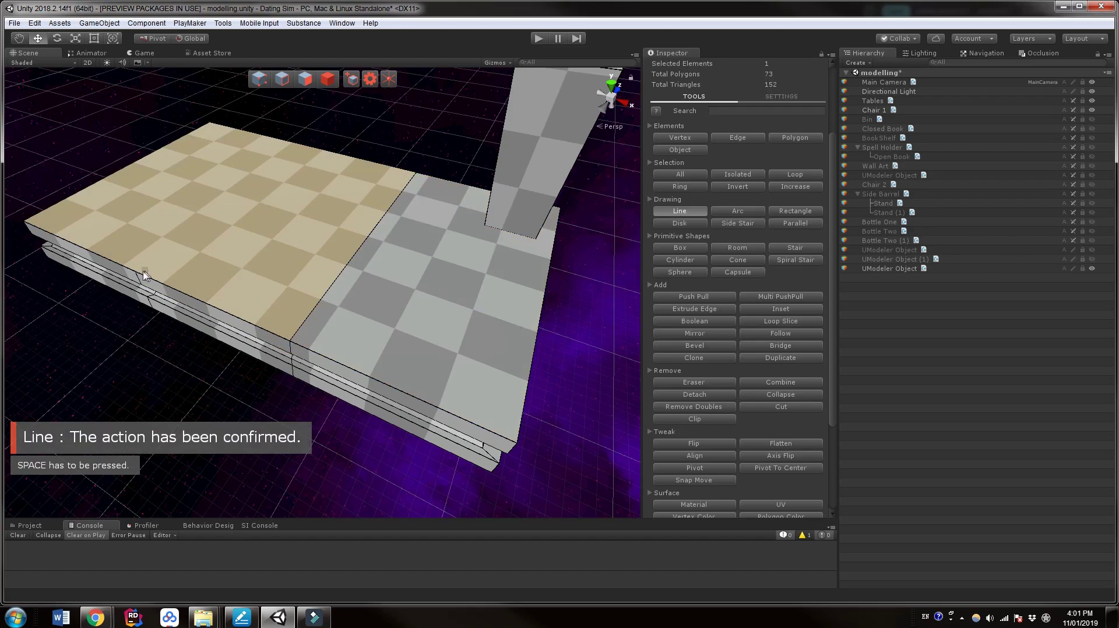
- Draw a line across the slab's top face from the crosswise cut farther from the leg to the opposite long edge
left_click(135, 272)
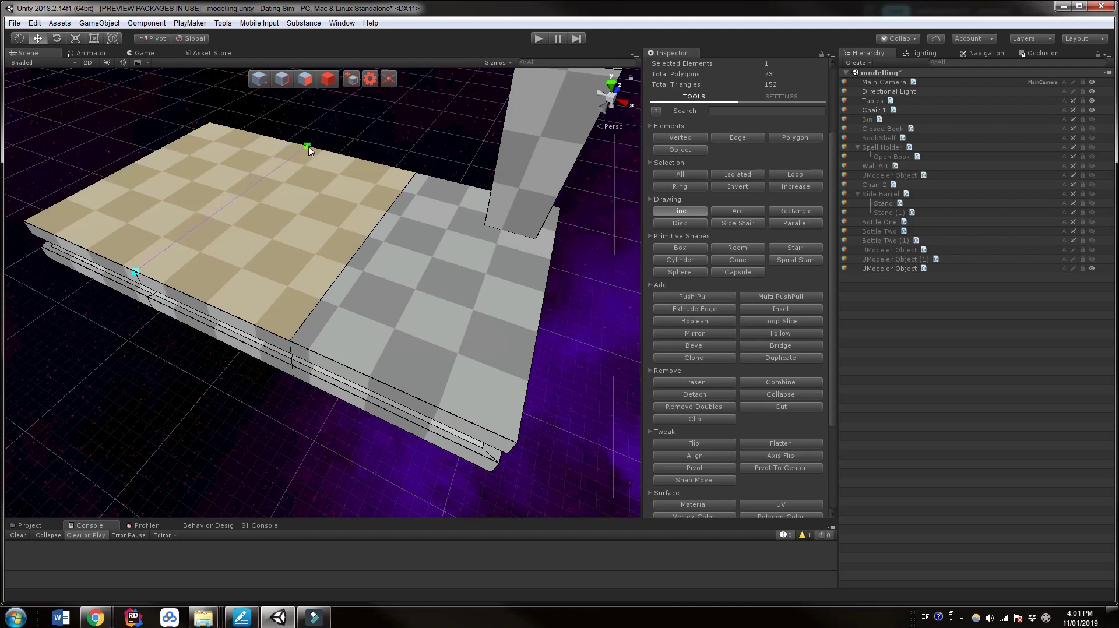
left_click(302, 145)
key("space")
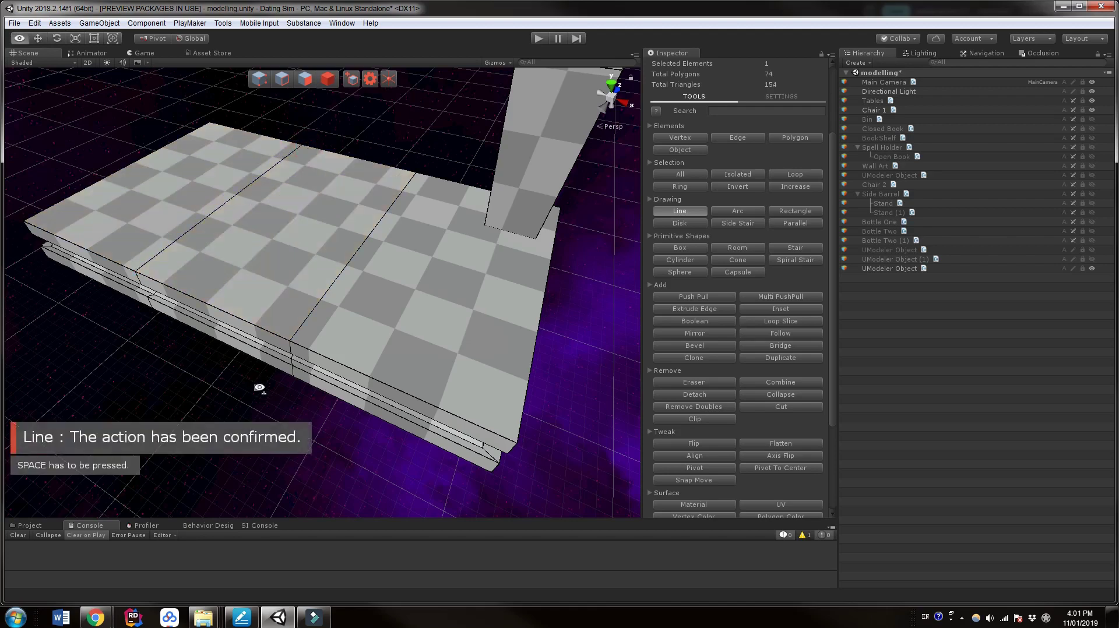
- Select both crosswise edge loops running around the slab, including the grooved sides
left_click_drag(259, 387, 313, 381, "alt")
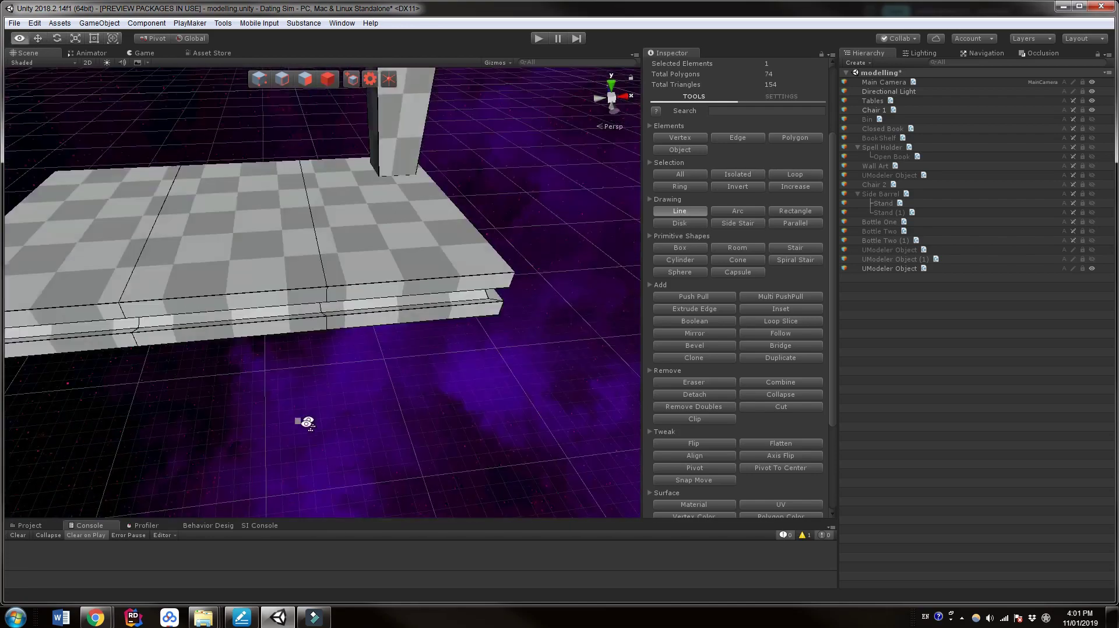
left_click_drag(306, 423, 349, 417, "alt")
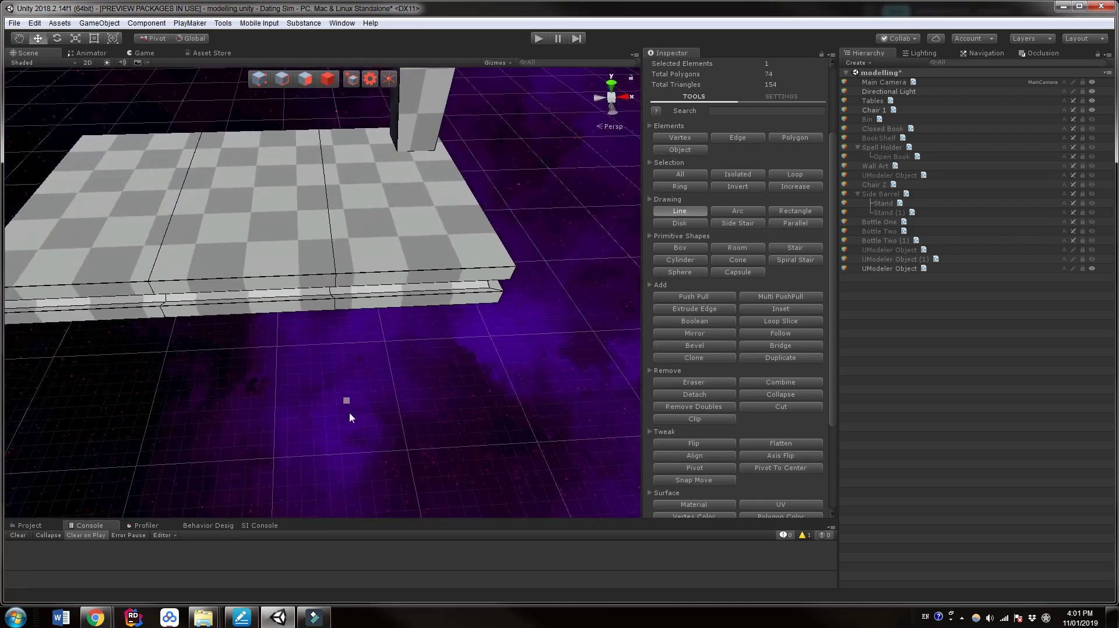
left_click(379, 328)
left_click(283, 79)
left_click(325, 185)
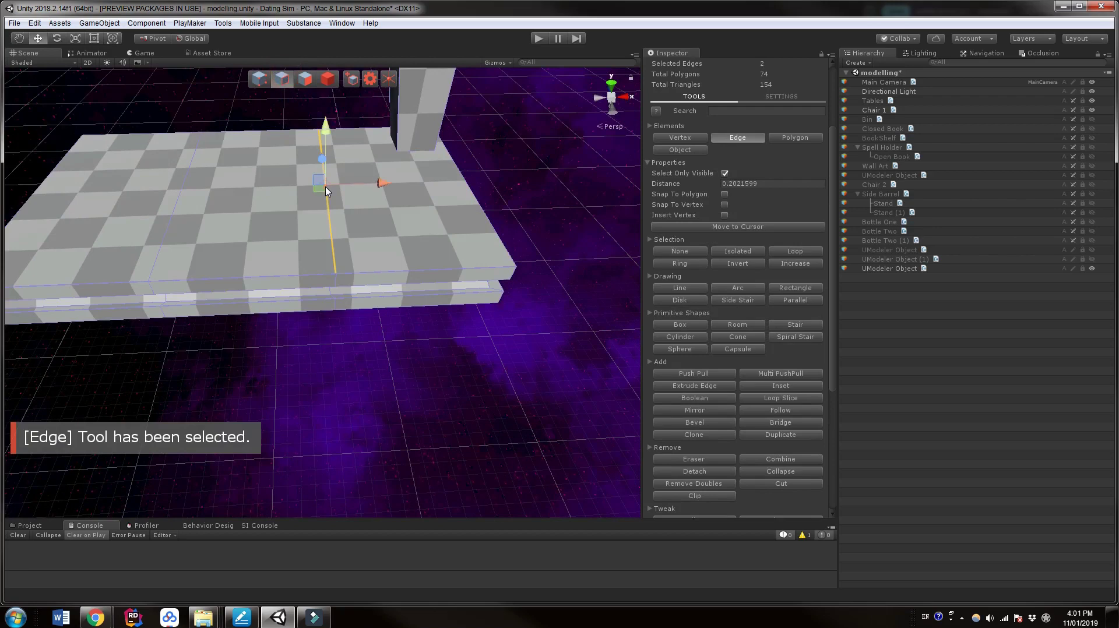
scroll(342, 300, "up", 2)
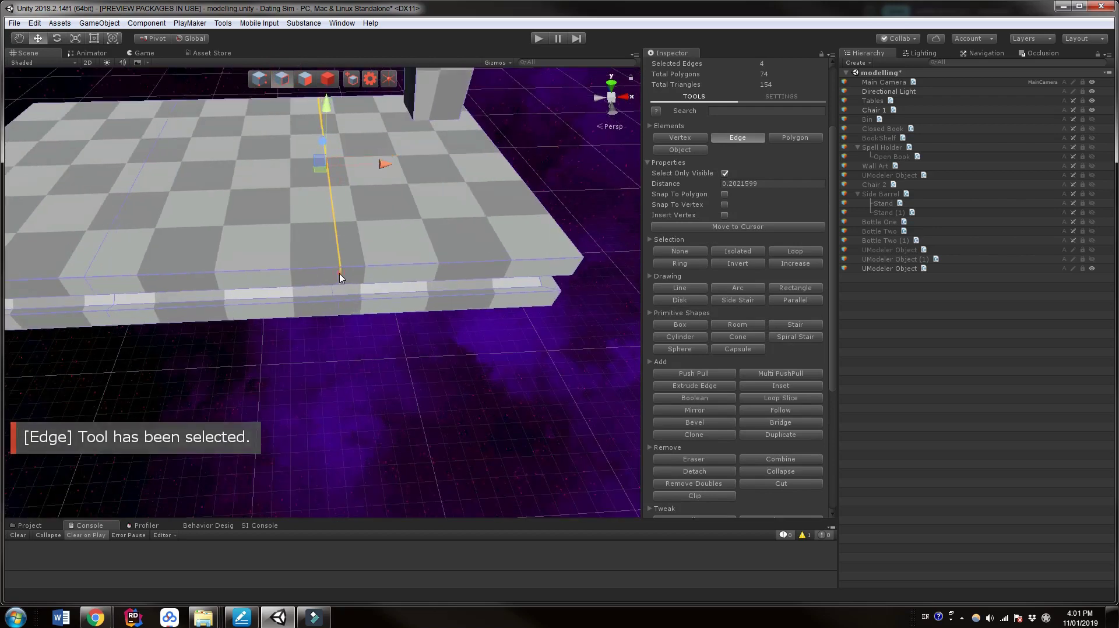
double_click(341, 275, "ctrl")
middle_click_drag(329, 279, 466, 295)
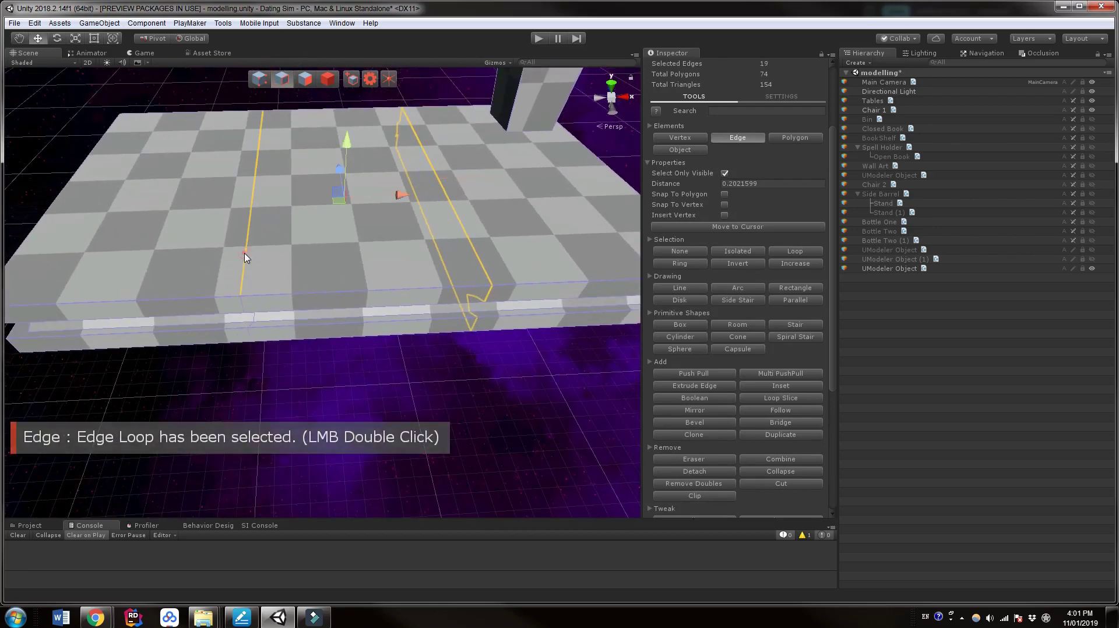
left_click(243, 256, "ctrl")
double_click(240, 302)
scroll(407, 320, "down", 2)
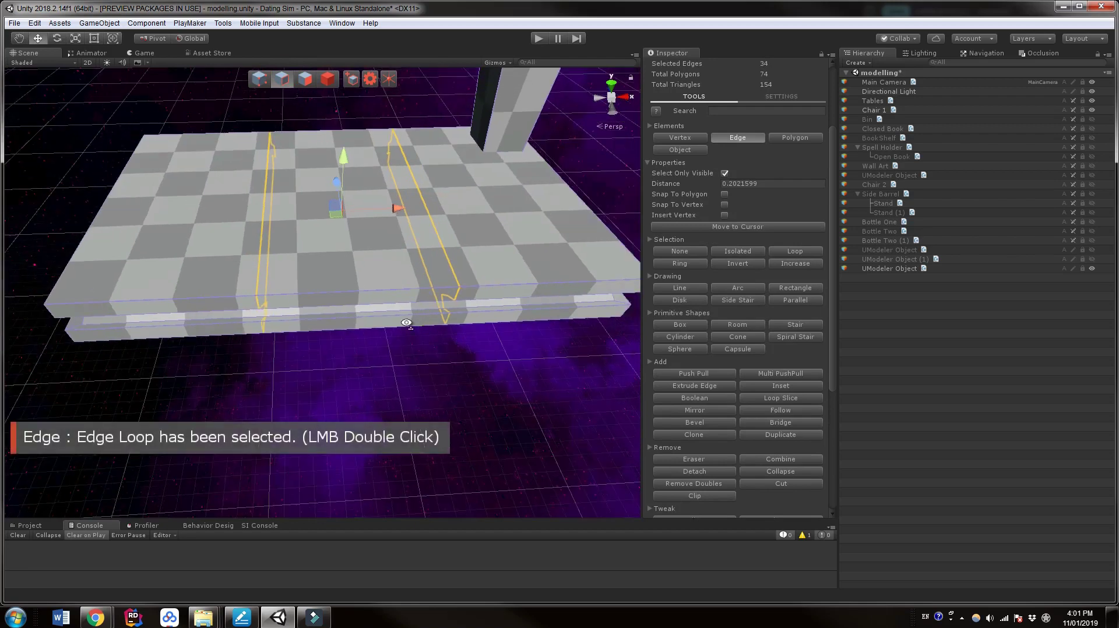
- Scale the two selected edge loops outward so the slab's long sides bulge in the middle
right_click_drag(408, 323, 334, 344)
scroll(429, 336, "down", 4)
middle_click_drag(405, 353, 367, 363)
left_click_drag(367, 364, 348, 366, "alt")
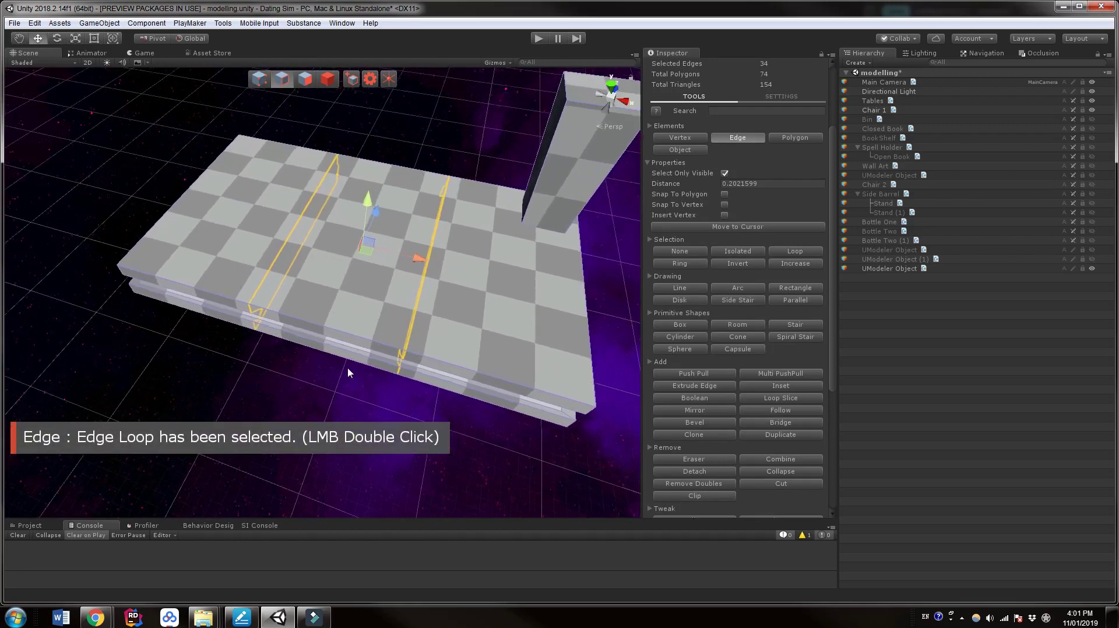
key("r")
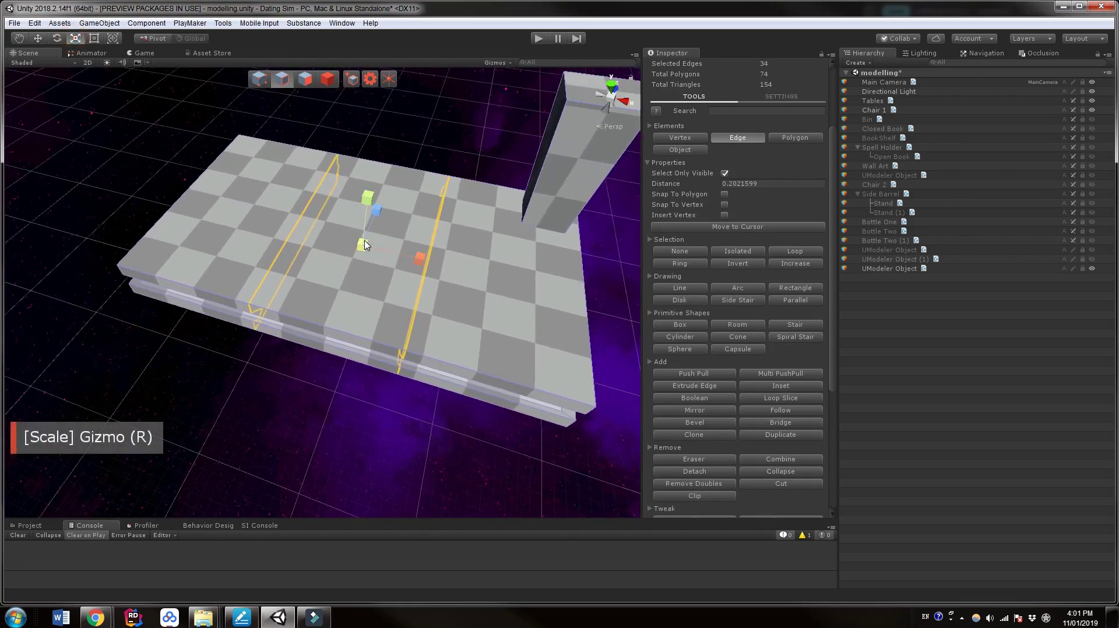
mouse_move(365, 245)
left_mouse_down()
mouse_move(355, 258)
mouse_move(371, 229)
left_mouse_up()
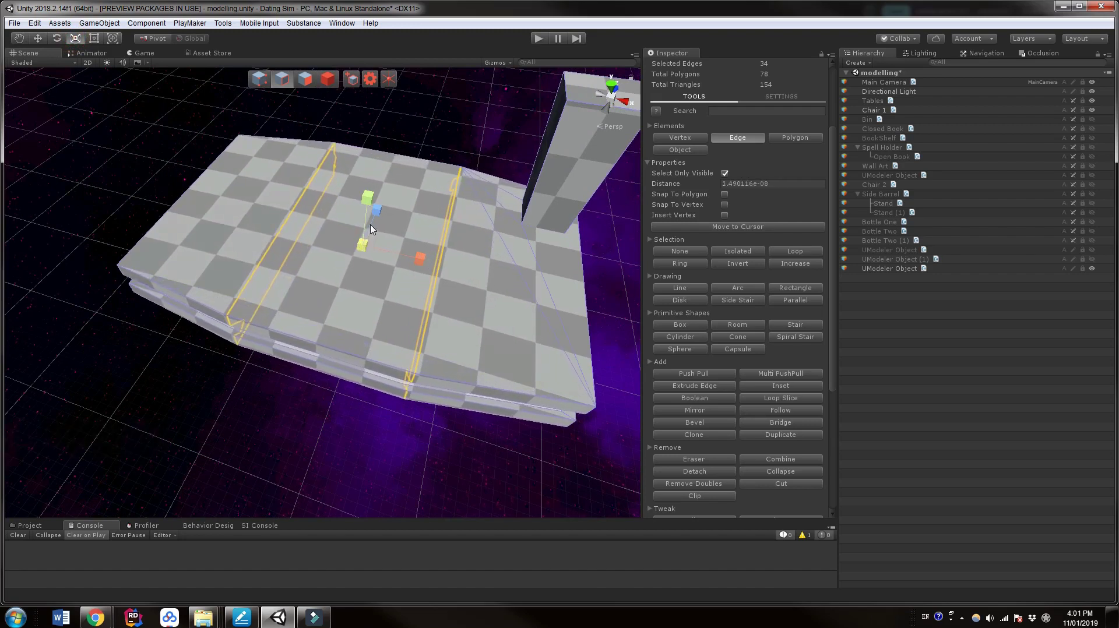
left_click(416, 257)
key("ctrl+z")
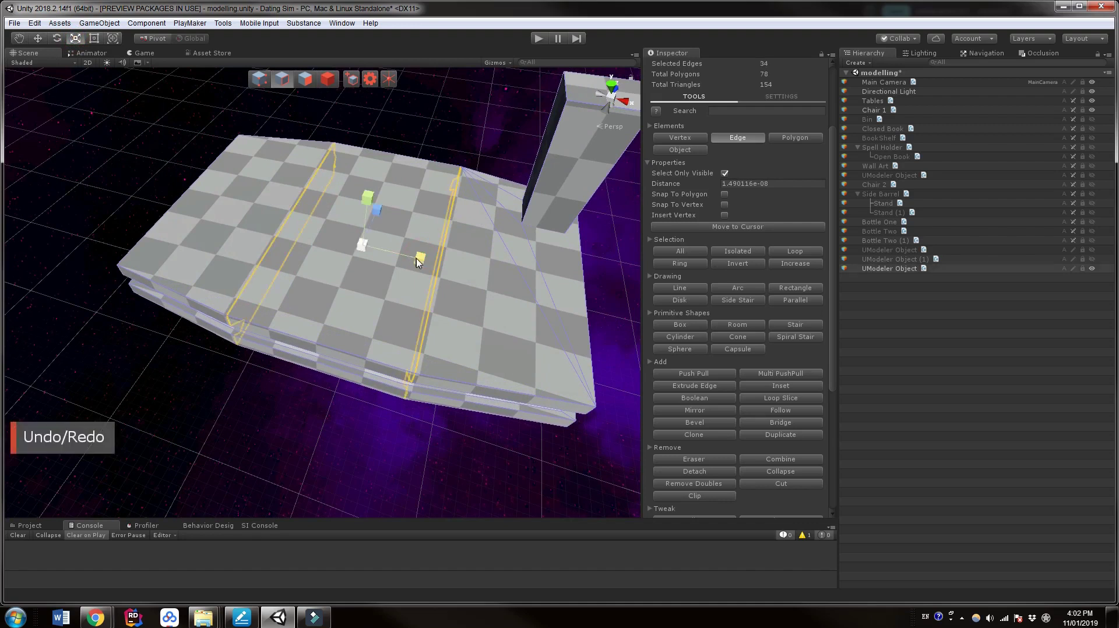
mouse_move(412, 259)
left_mouse_down()
mouse_move(395, 255)
mouse_move(409, 258)
left_mouse_up()
left_click_drag(386, 449, 312, 422, "alt")
right_click_drag(312, 427, 264, 390)
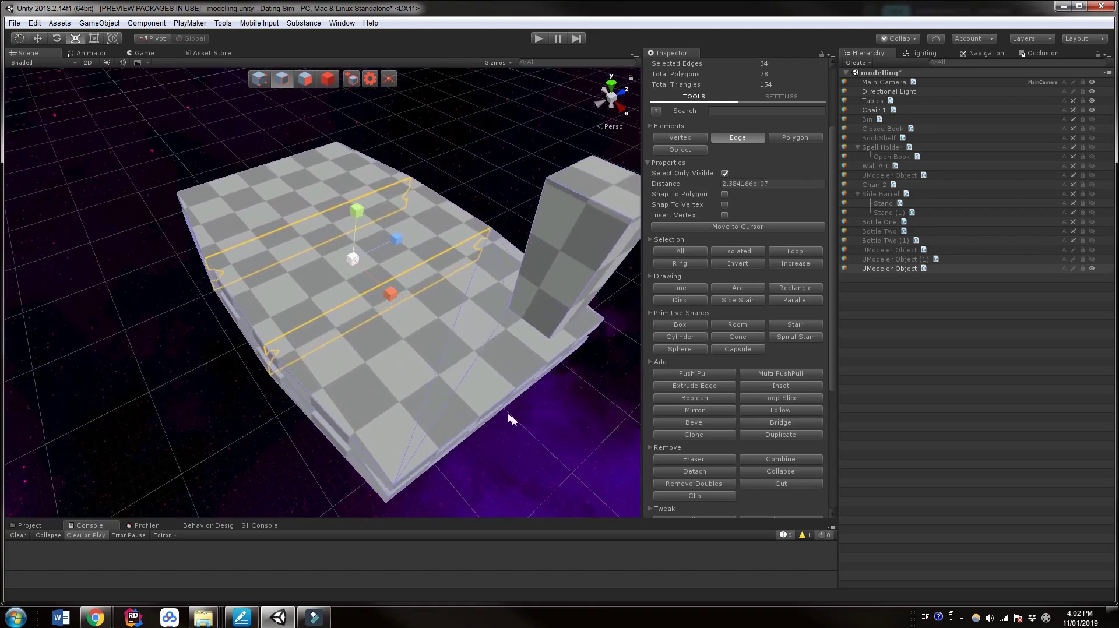
mouse_move(508, 418)
right_mouse_down()
mouse_move(407, 384)
mouse_move(372, 327)
mouse_move(384, 317)
mouse_move(514, 399)
right_mouse_up()
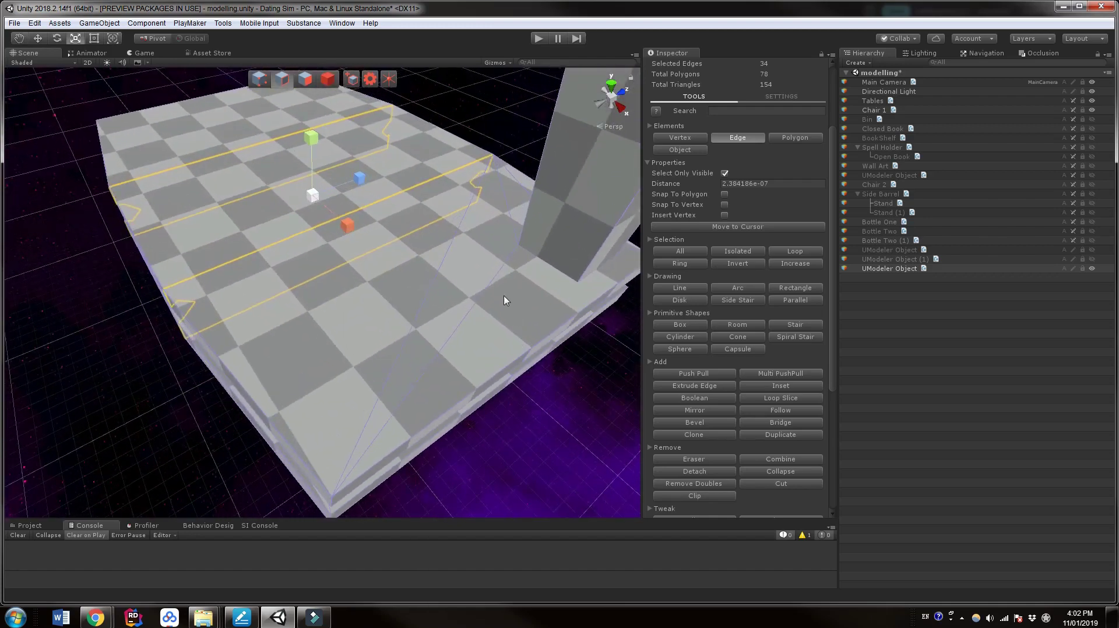
- Try to add a lengthwise Loop Slice through the bulged slab with a split number of 1
left_click(490, 290)
left_click(417, 306)
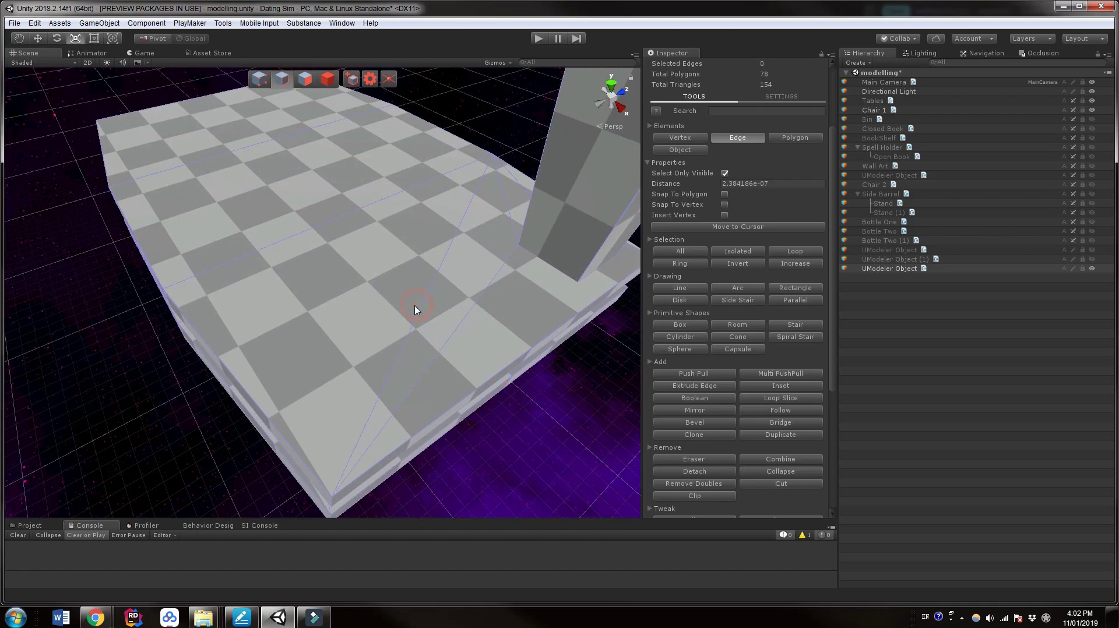
middle_click_drag(421, 337, 390, 366)
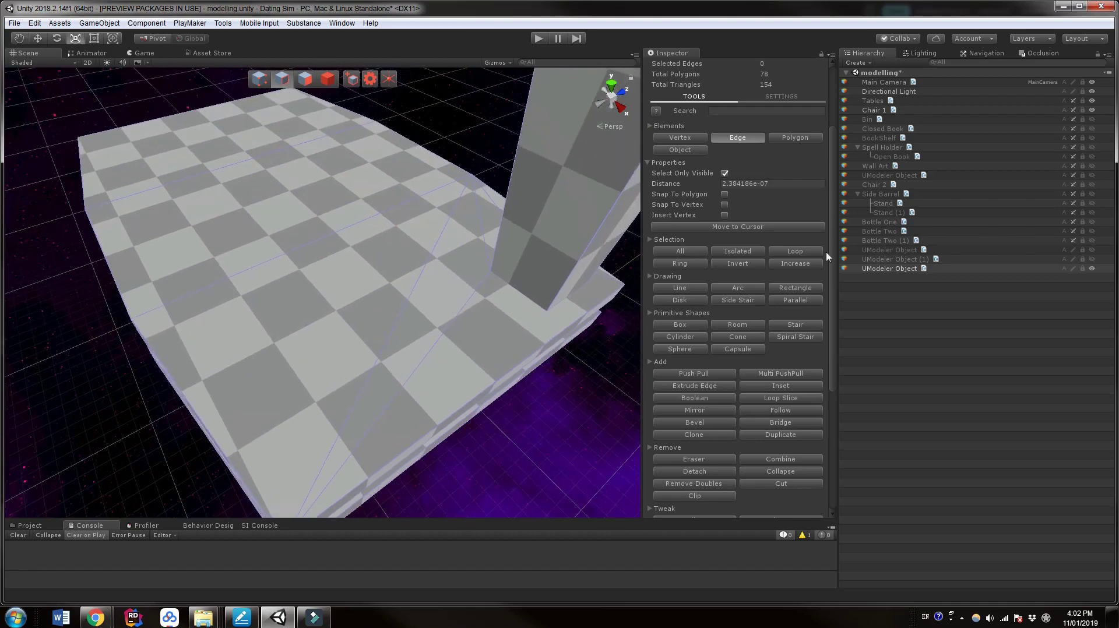
left_click(781, 398)
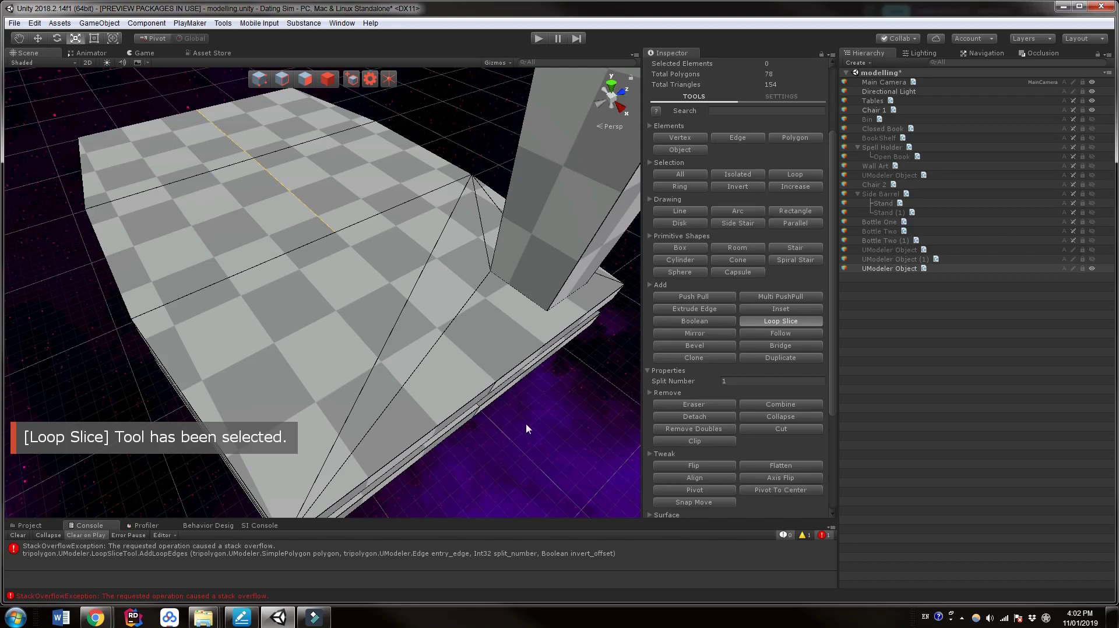
scroll(534, 419, "down", 3)
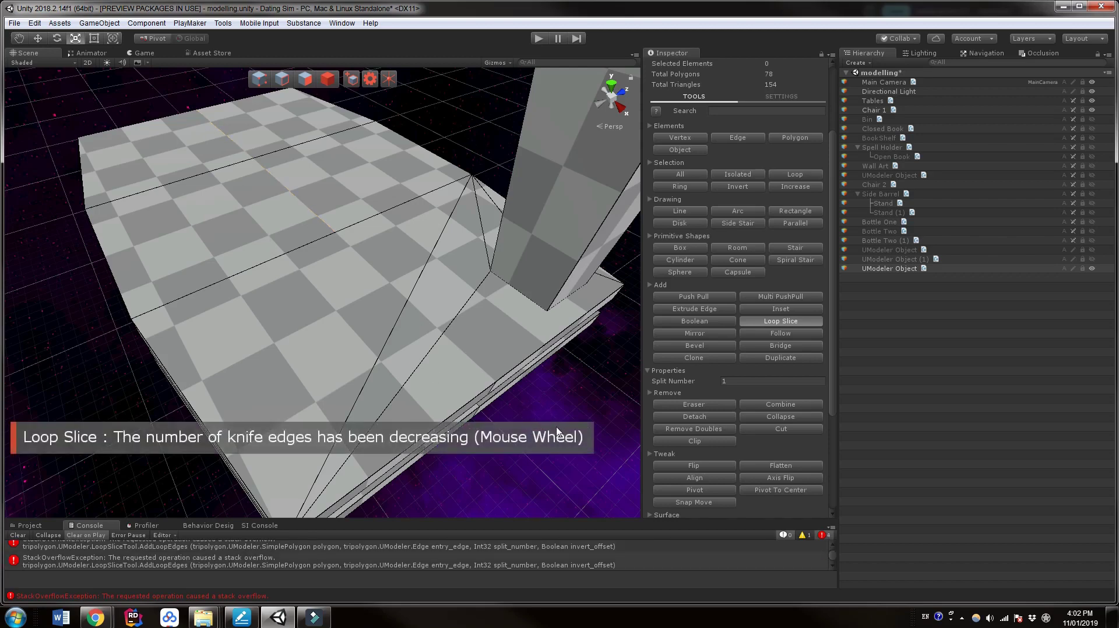
key("Escape")
scroll(528, 429, "down", 3)
- Mirror the slab and its leg across the X axis to create a leg at the opposite end
left_click_drag(535, 405, 458, 415, "alt")
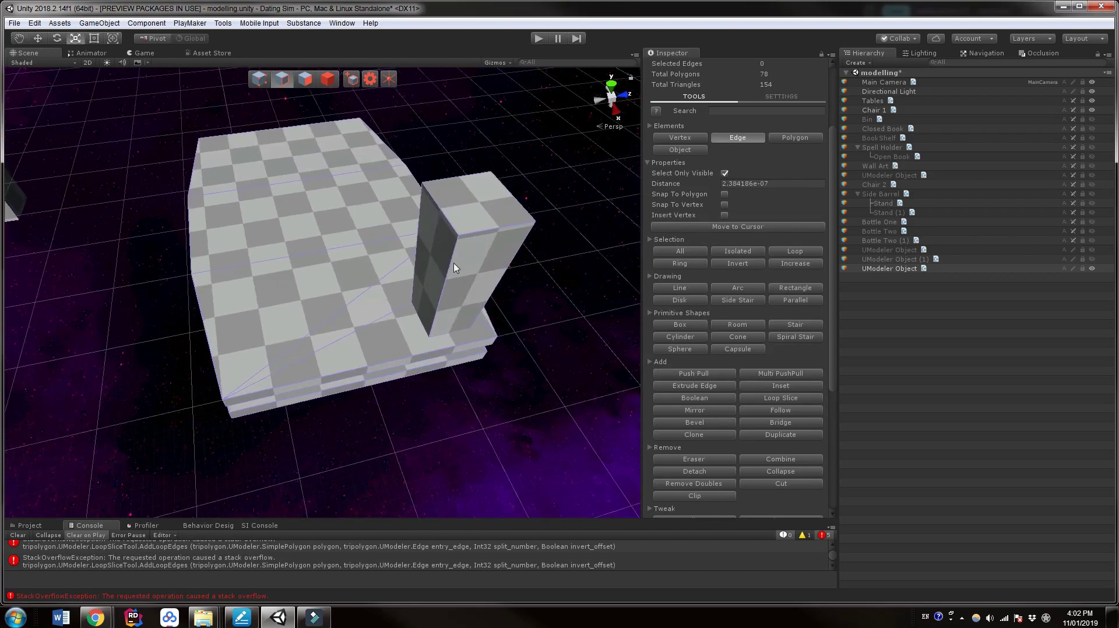
left_click_drag(506, 345, 491, 407, "alt")
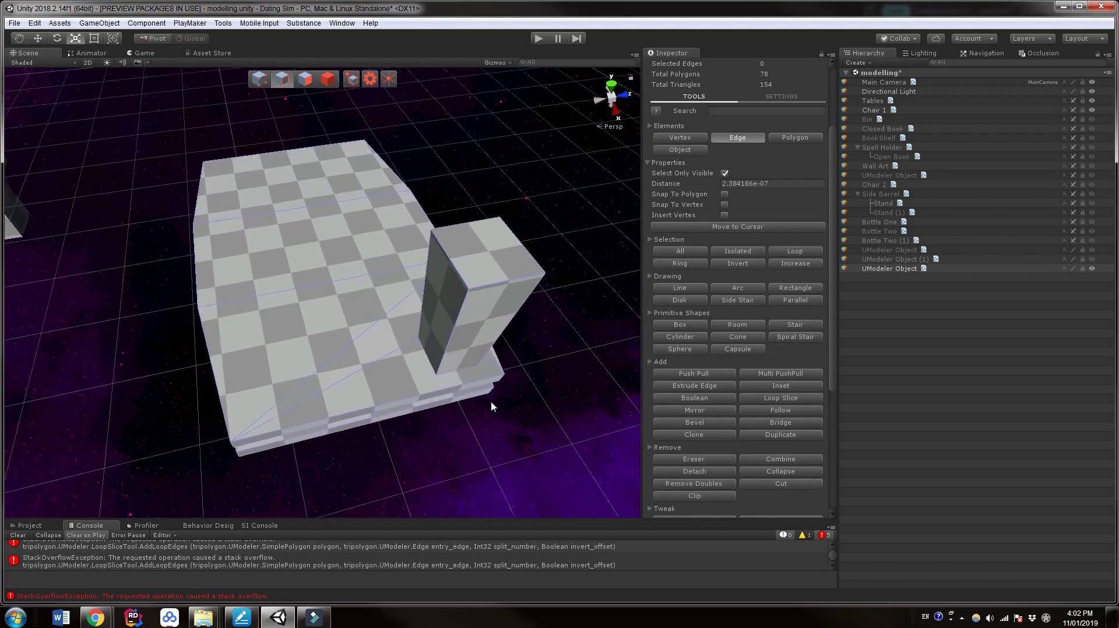
left_click(671, 410)
left_click(725, 385)
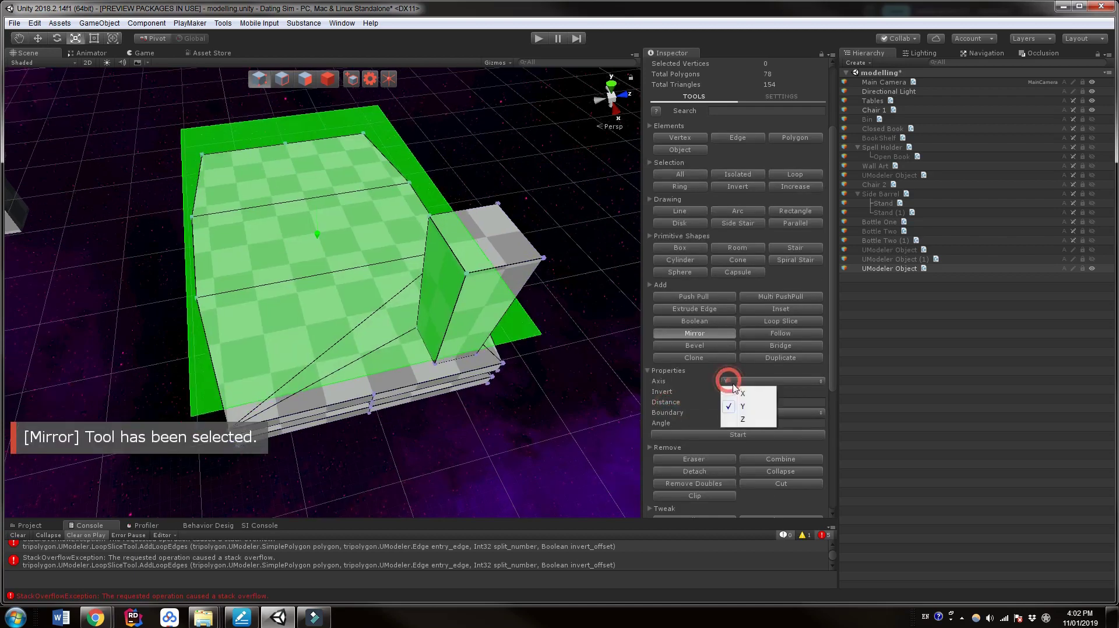
left_click(735, 399)
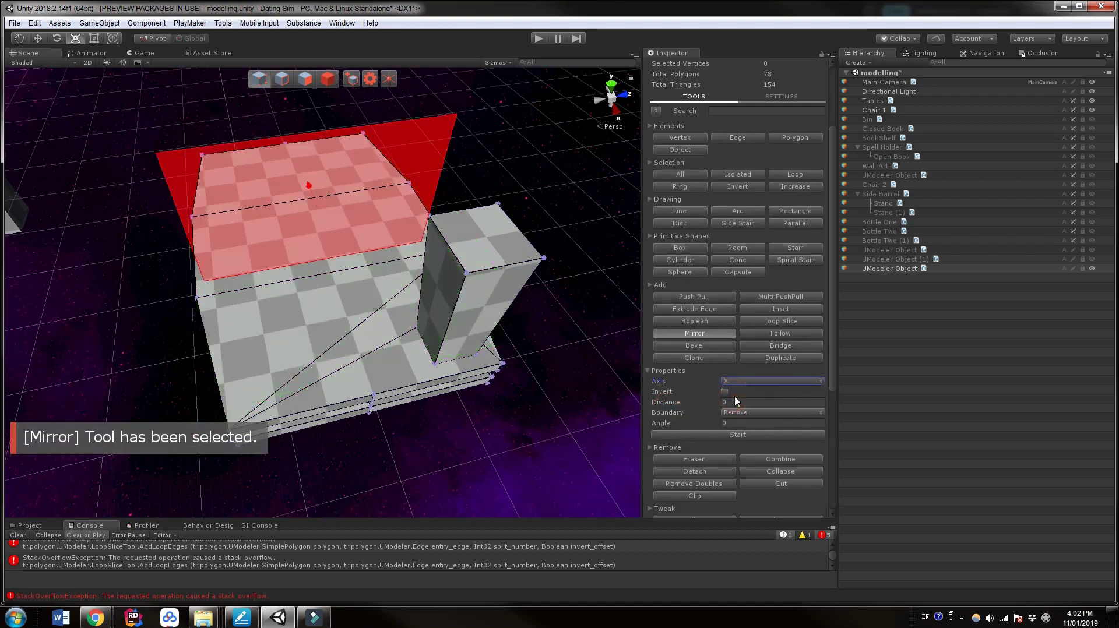
left_click(714, 436)
left_click(715, 435)
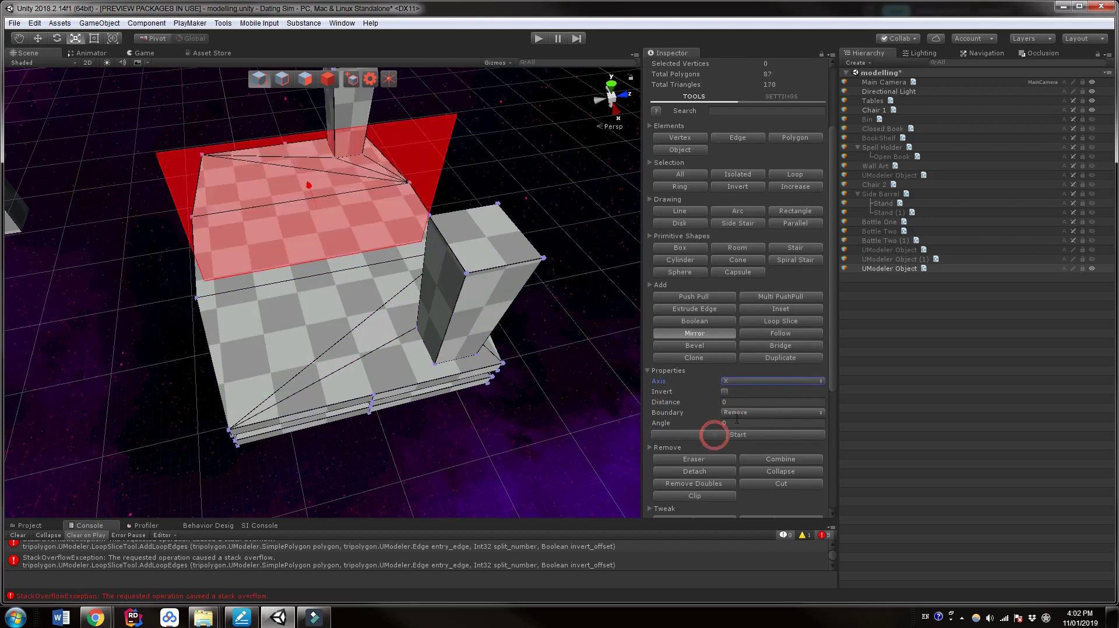
- Mirror the table across the Z axis so that all four corners have legs
left_click(742, 381)
left_click(749, 416)
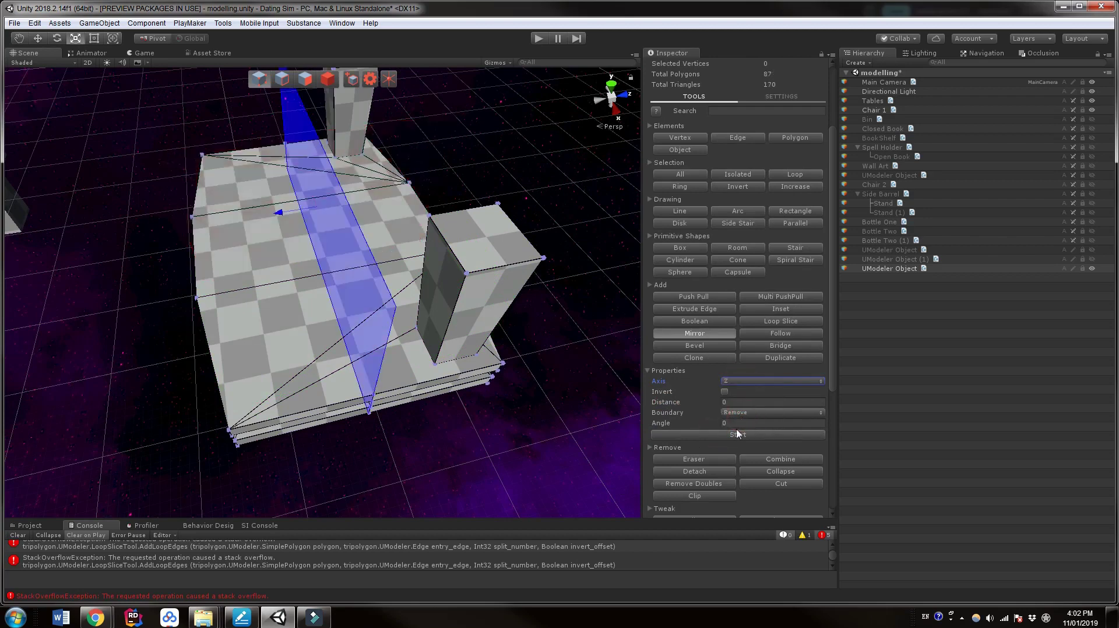
left_click(738, 435)
left_click(734, 434)
scroll(574, 437, "down", 2)
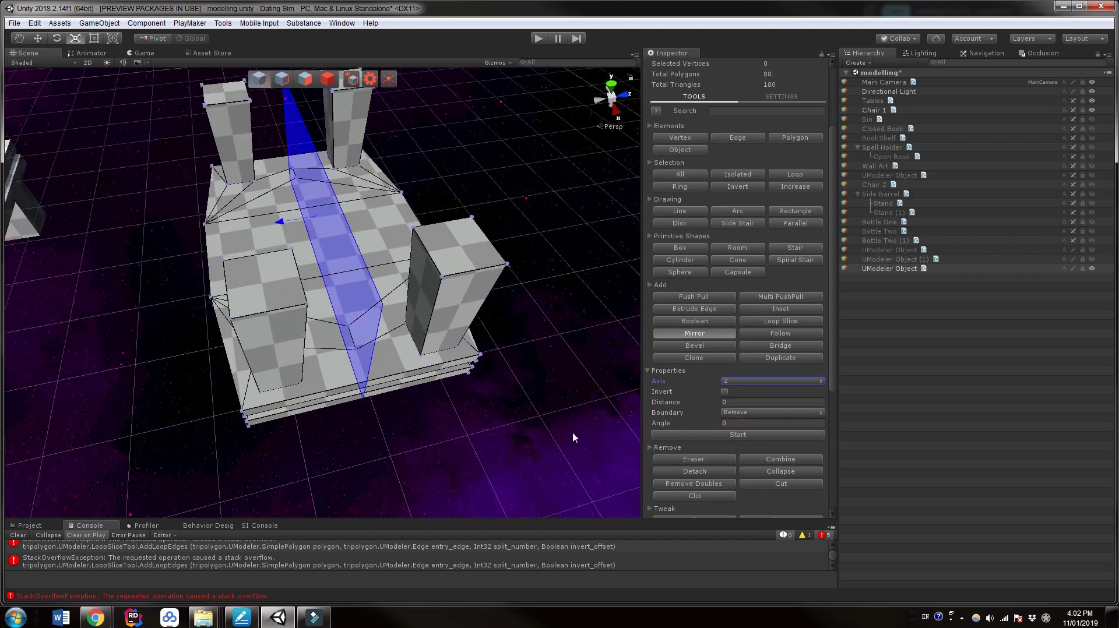
middle_click_drag(574, 437, 591, 385)
left_click_drag(471, 421, 495, 364, "alt")
scroll(487, 429, "down", 3)
middle_click_drag(487, 430, 566, 332)
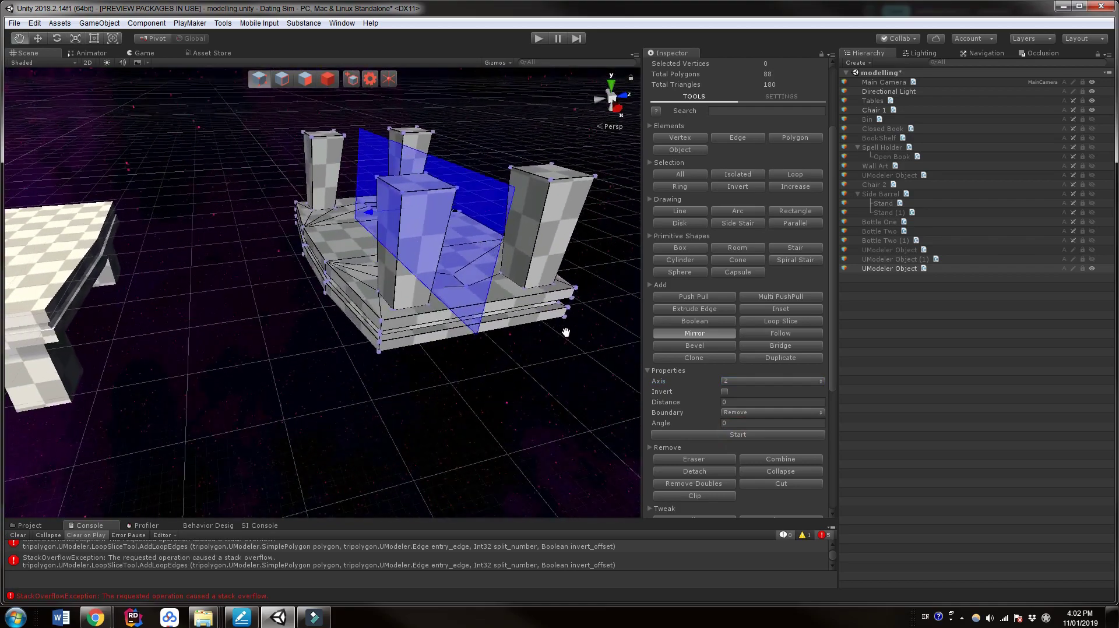
left_click_drag(565, 332, 536, 399, "alt")
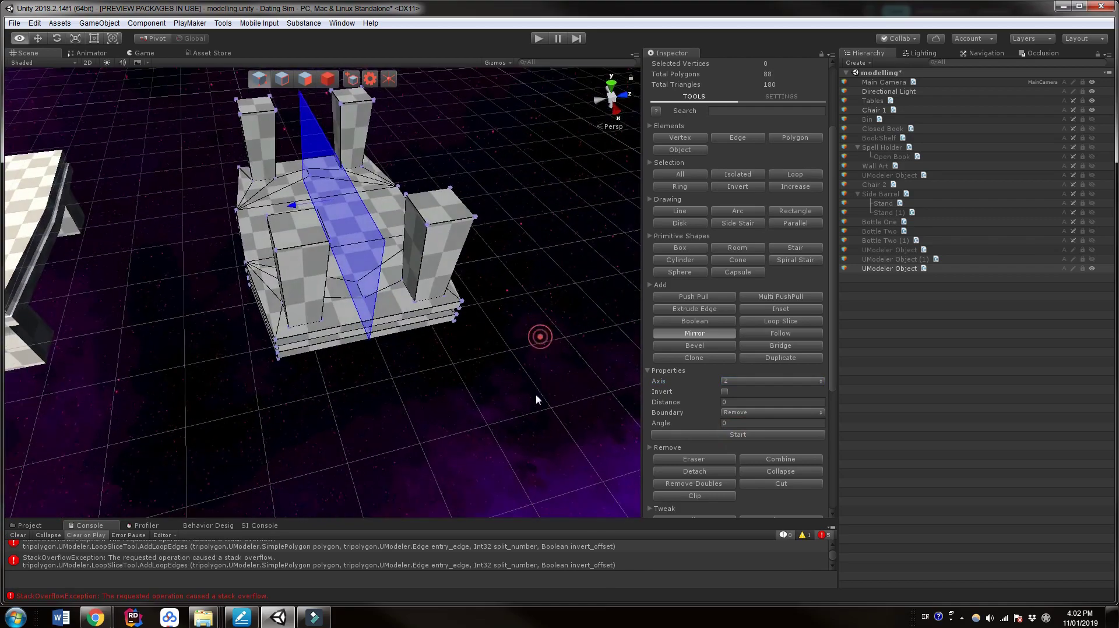
- Adjust the flare of the near mirrored leg by moving its two inner vertices at the free end
scroll(524, 375, "up", 2)
left_click(282, 79)
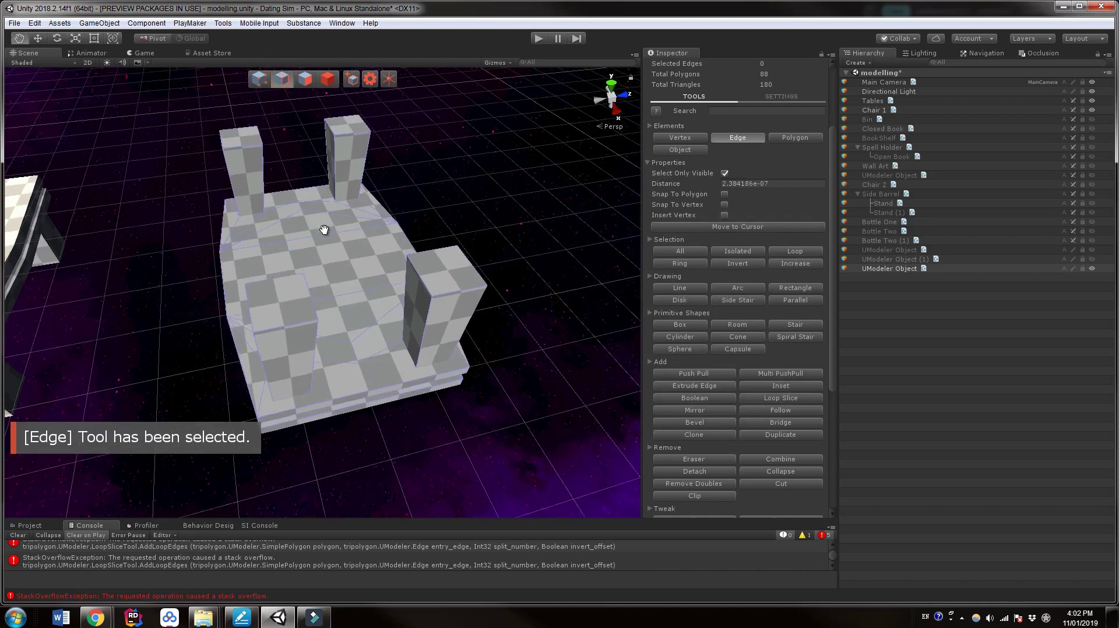
left_click(309, 315)
scroll(327, 256, "up", 2)
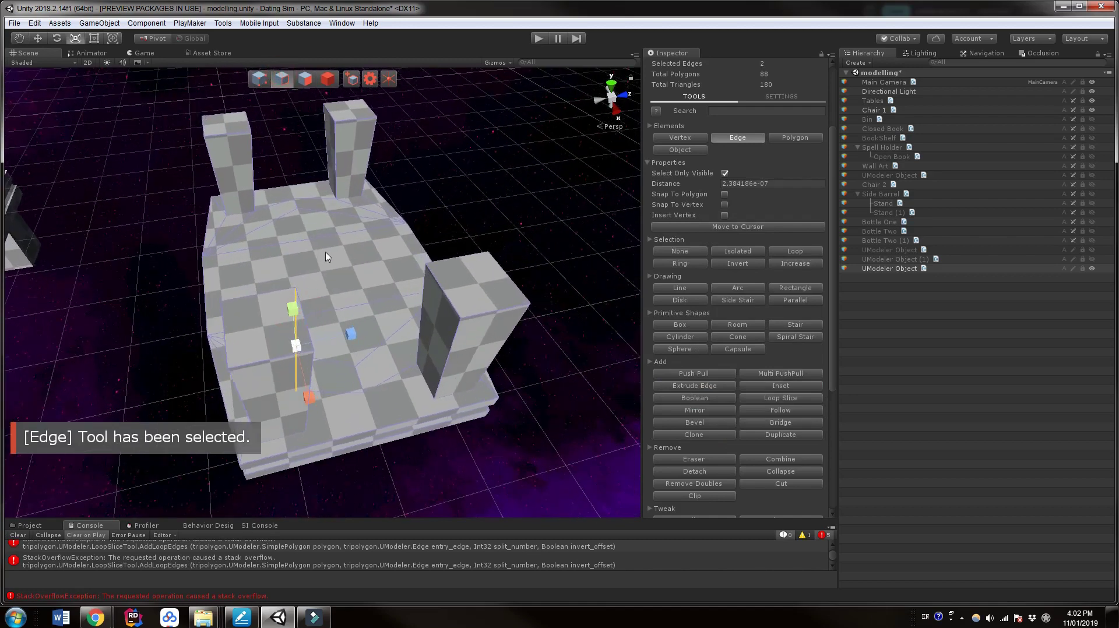
left_click(267, 85)
left_click(38, 38)
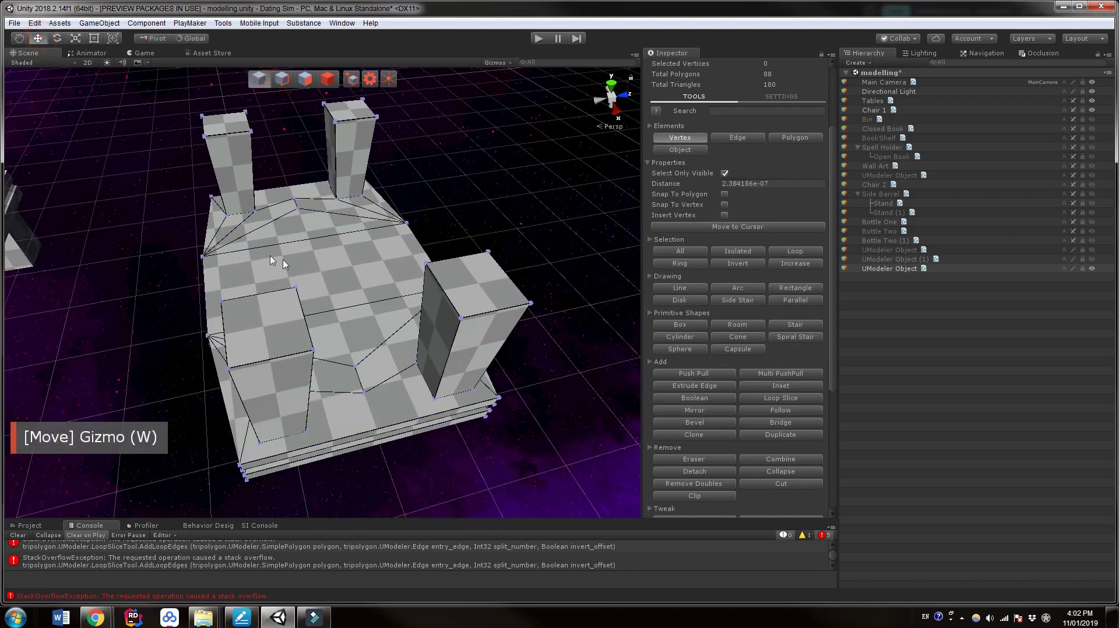
left_click(295, 287)
left_click_drag(317, 327, 315, 320)
left_click(313, 349)
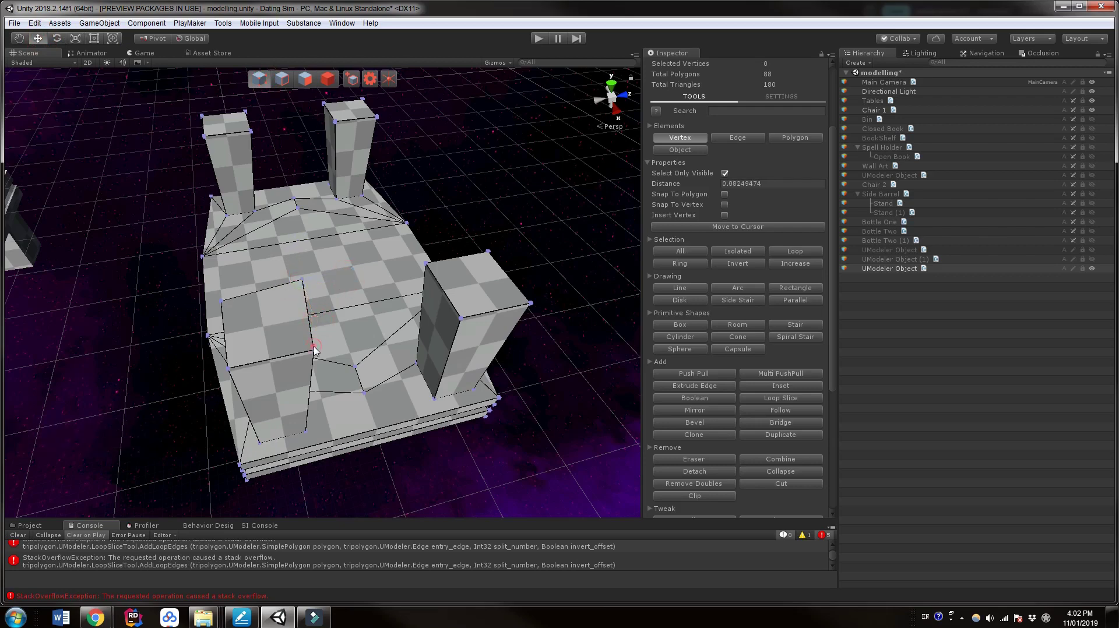
left_click_drag(329, 390, 326, 388)
- Turn the whole table upright by setting the object's X rotation to 180
scroll(488, 324, "down", 2)
middle_click_drag(466, 285, 514, 296)
scroll(515, 296, "up", 2)
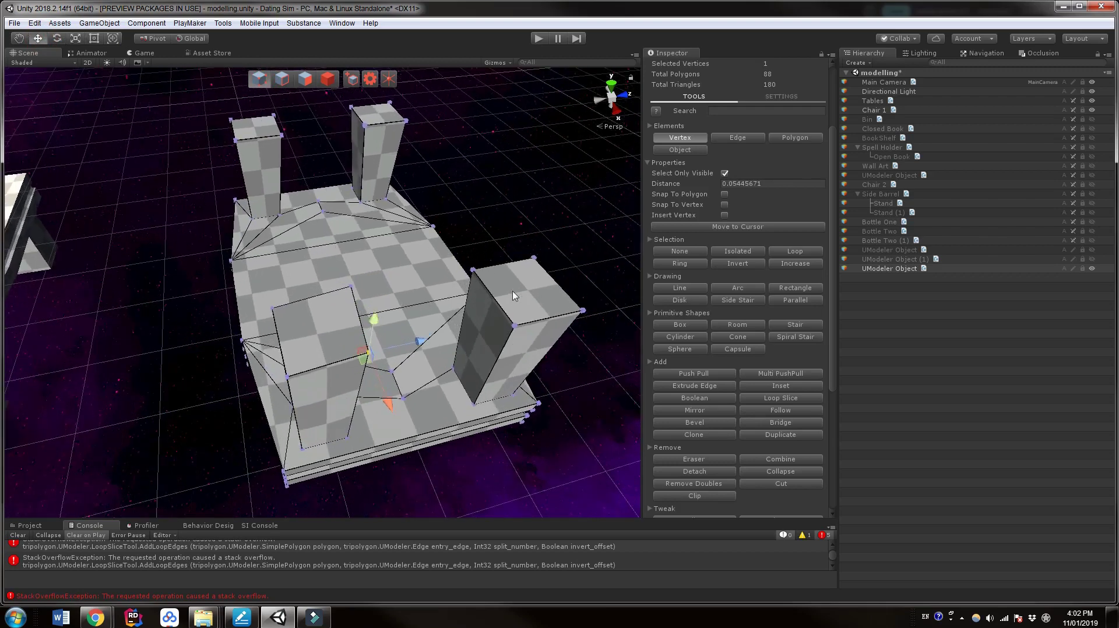
scroll(702, 239, "up", 3)
left_click(328, 79)
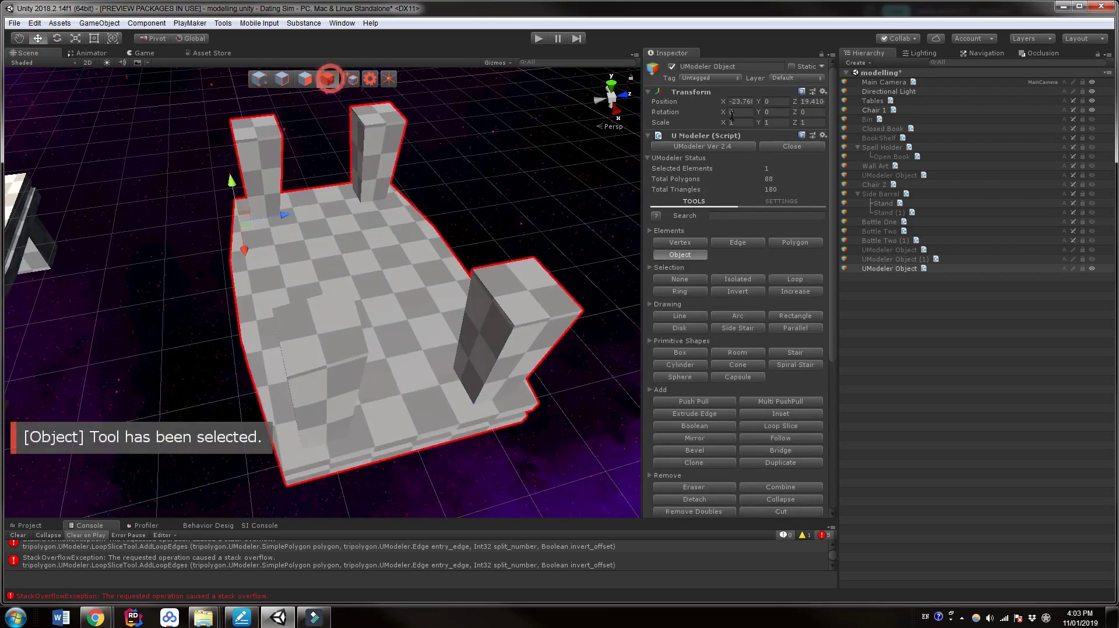
left_click(740, 112)
type("180")
key("Return")
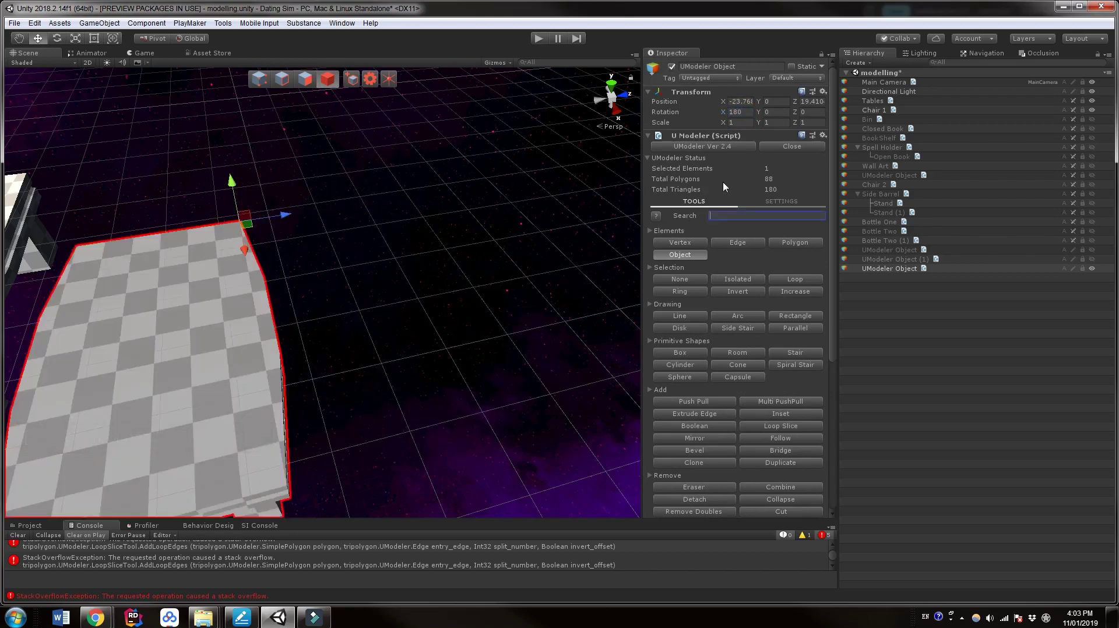
scroll(465, 218, "down", 3)
left_click_drag(394, 176, 509, 170)
middle_click_drag(508, 170, 437, 169)
scroll(716, 360, "down", 5)
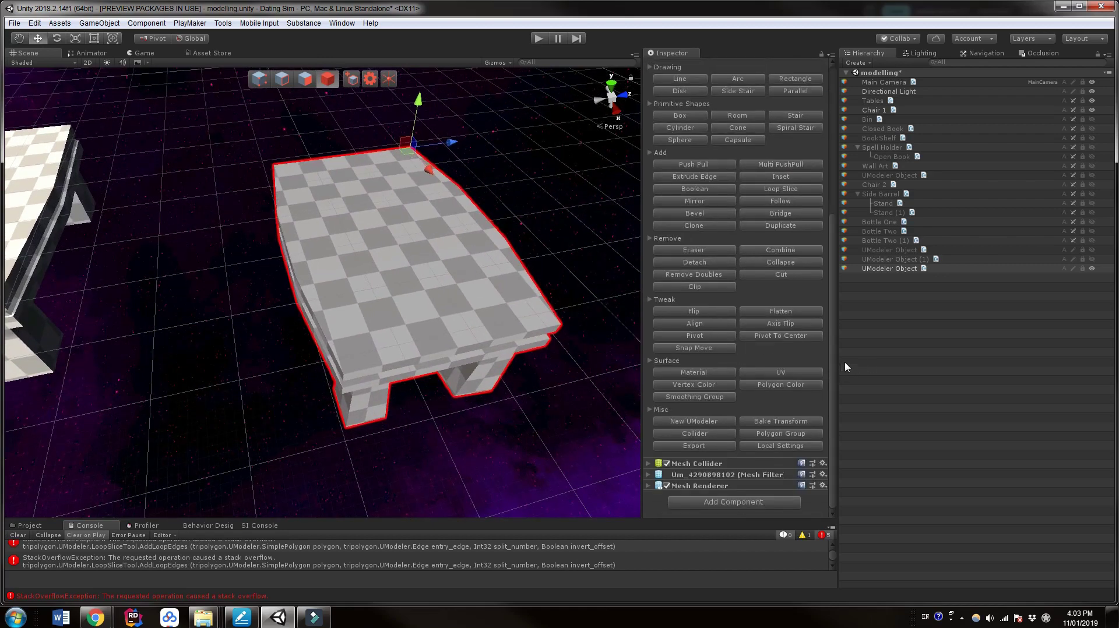
- Move the second table's pivot to its bottom center and bake all of its transforms
left_click(800, 338)
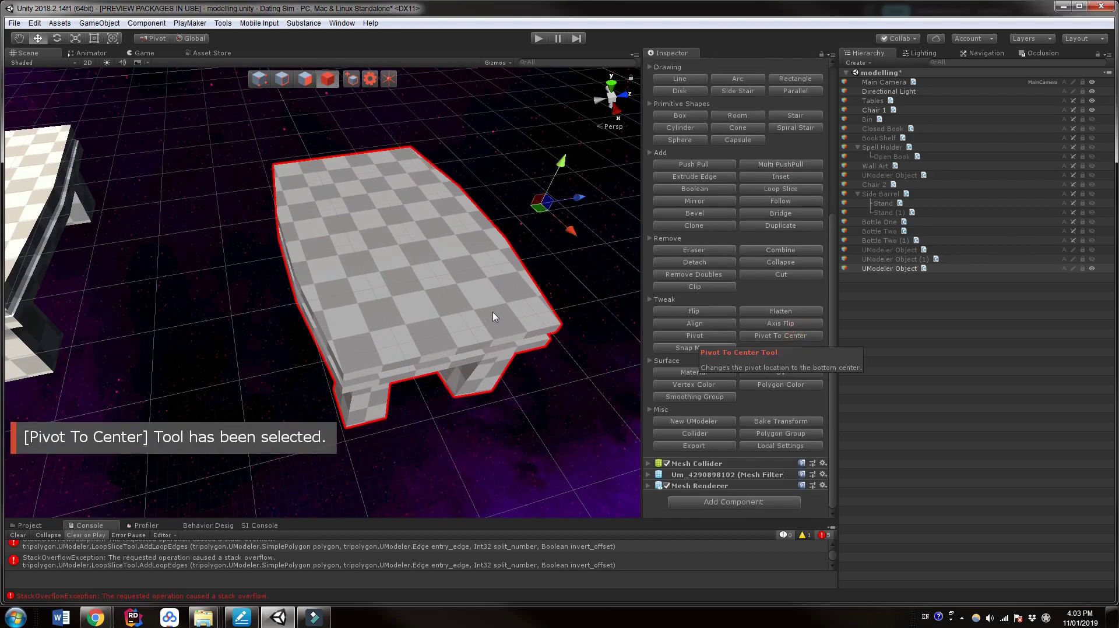
middle_click_drag(493, 317, 432, 314)
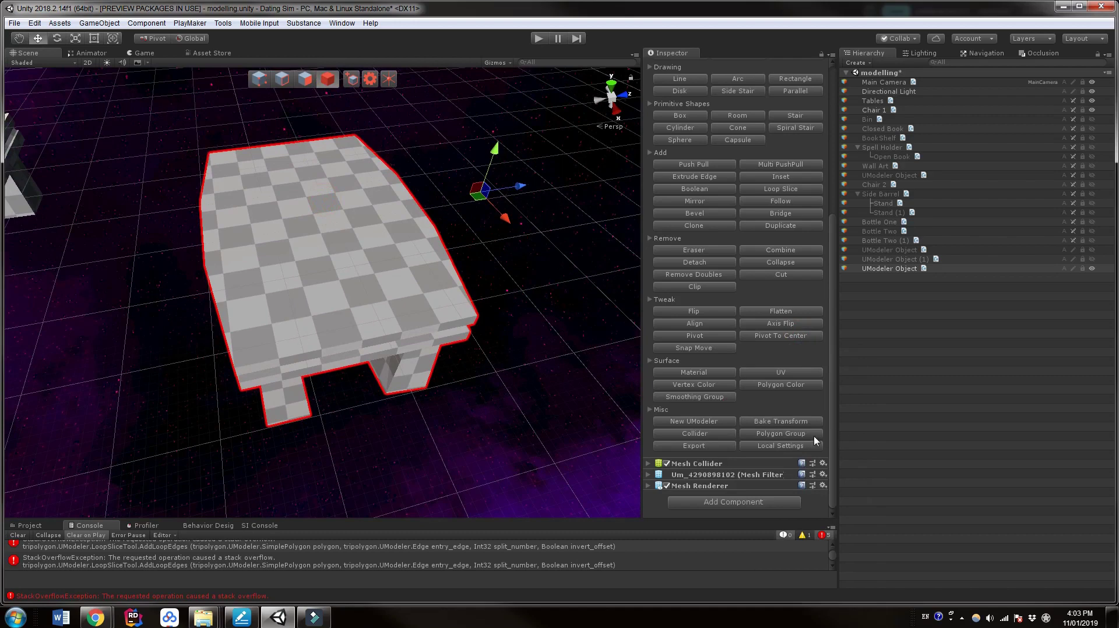
left_click(780, 421)
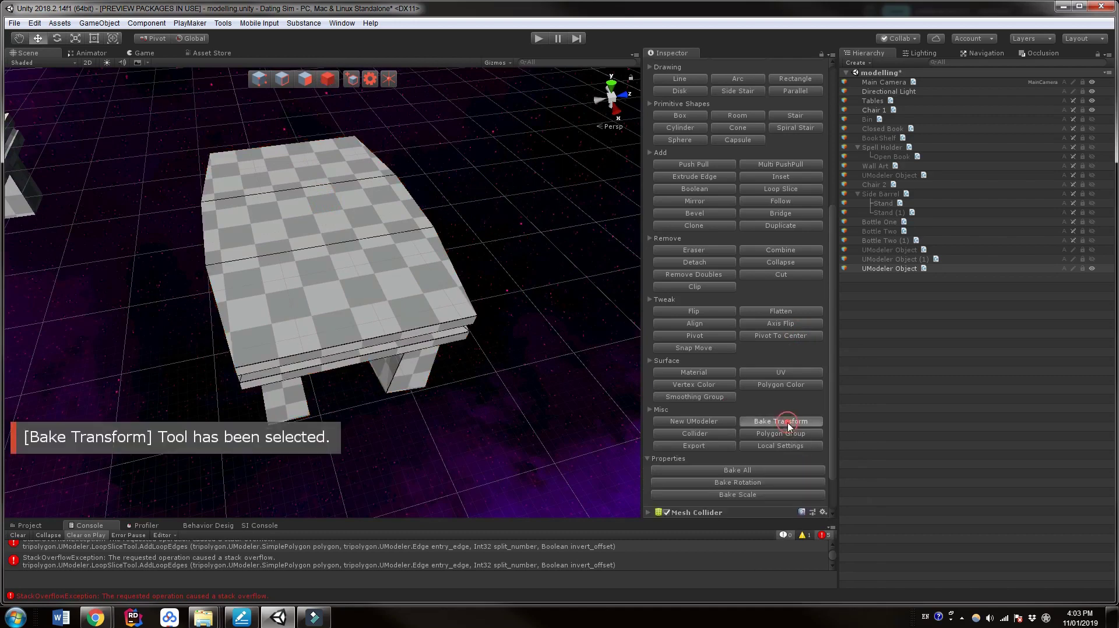
left_click(754, 471)
scroll(530, 324, "up", 2)
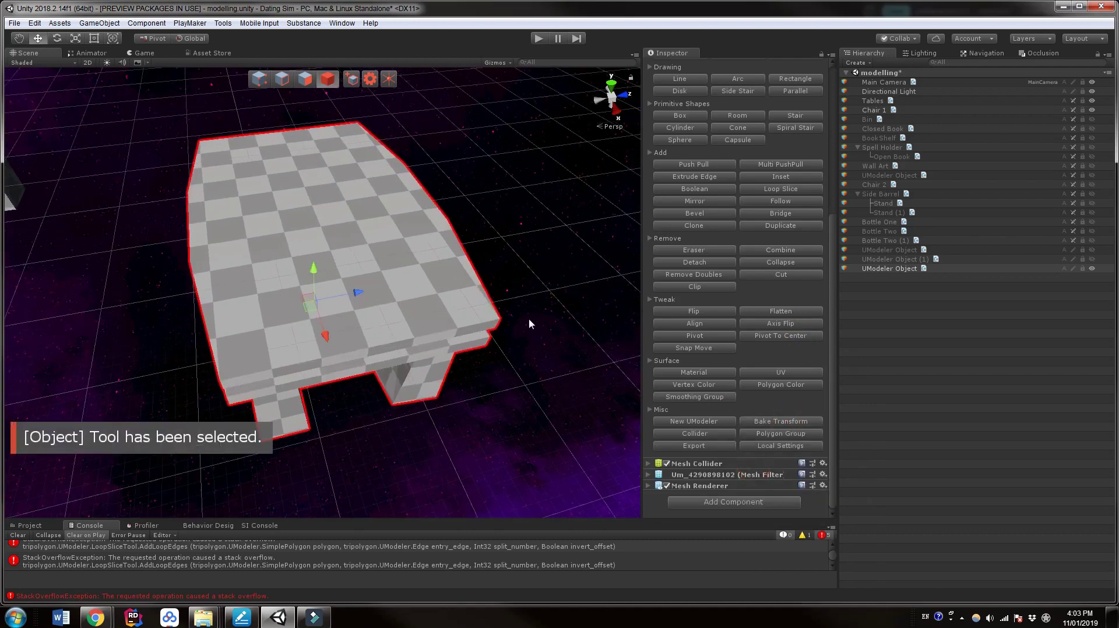
- Center the second table's pivot again and raise the table along the Y axis
middle_click_drag(385, 344, 460, 311)
scroll(400, 282, "down", 2)
left_click_drag(299, 439, 457, 304, "alt")
middle_click_drag(350, 429, 530, 239)
left_click_drag(530, 238, 519, 322, "alt")
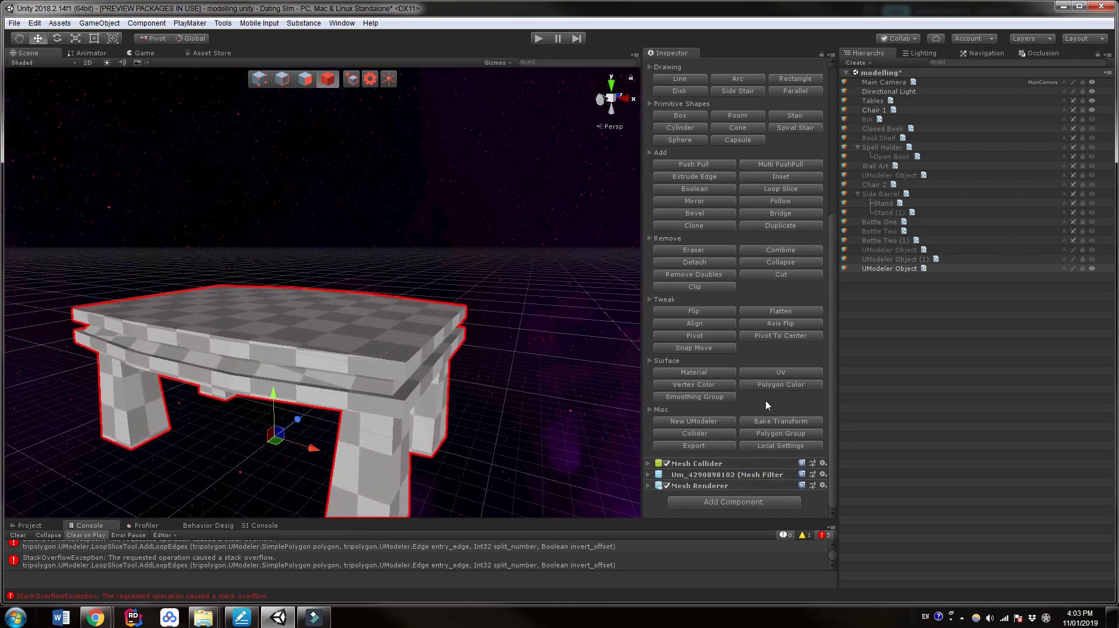
left_click(767, 341)
middle_click_drag(399, 367, 500, 245)
left_click_drag(398, 260, 400, 218)
scroll(495, 270, "down", 4)
- Move the second table along the Z axis, farther away from the first table
right_click_drag(494, 270, 454, 349)
scroll(454, 350, "down", 6)
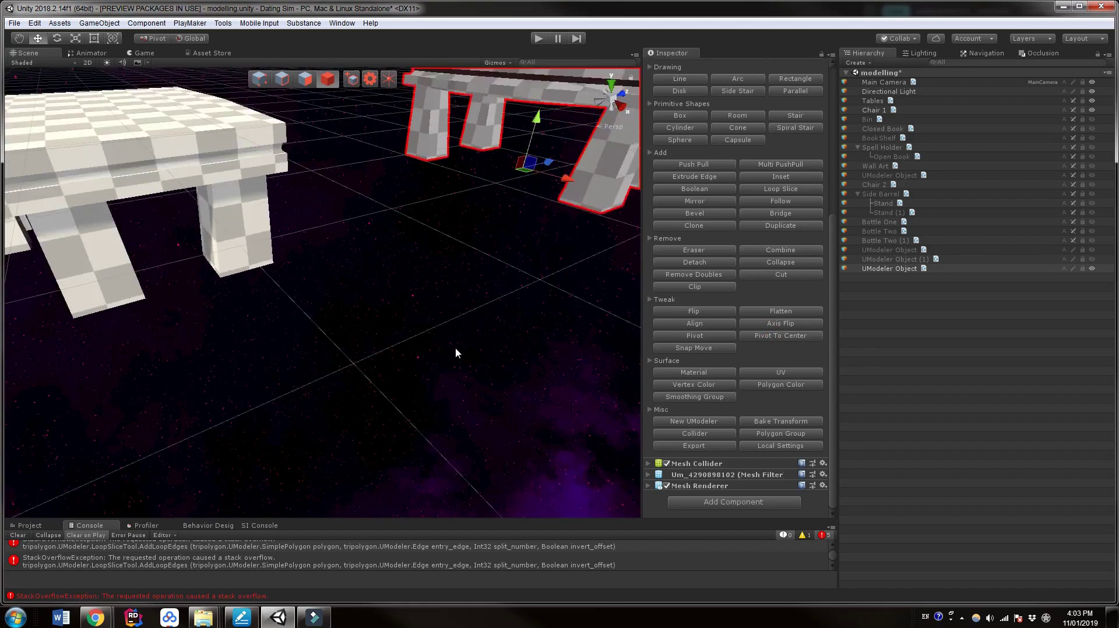
scroll(548, 304, "down", 1)
middle_click_drag(548, 304, 425, 413)
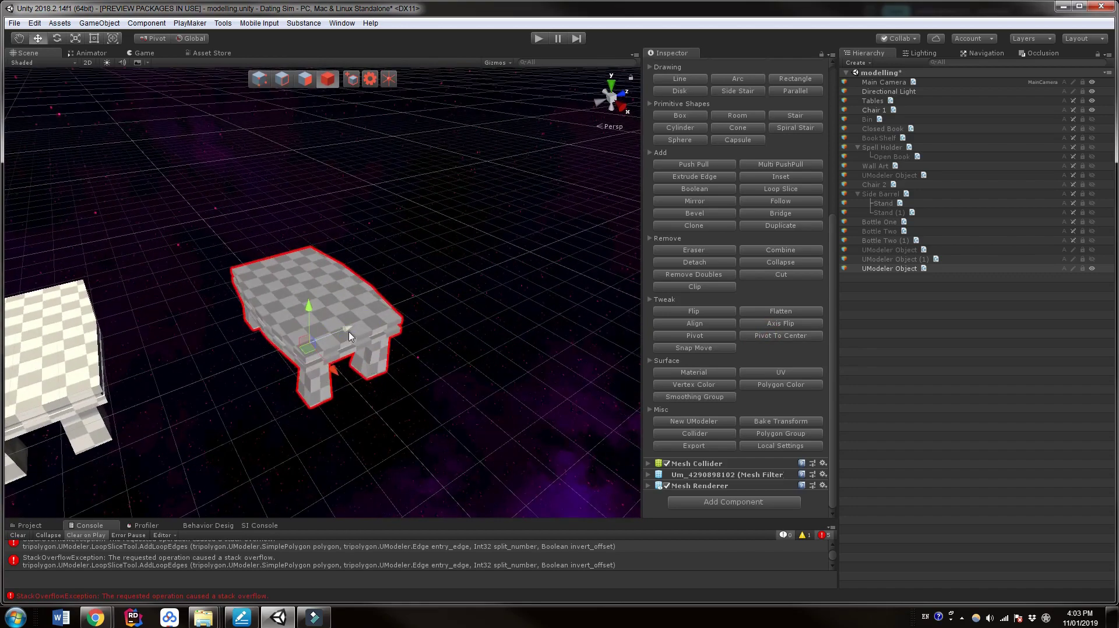
left_click_drag(348, 330, 427, 299)
- Select Chair 1 and move it along the Z axis away from the first table
middle_click_drag(169, 376, 292, 322)
scroll(292, 321, "up", 3)
middle_click_drag(233, 391, 424, 325)
scroll(424, 329, "up", 2)
left_click(401, 281)
scroll(402, 286, "down", 1)
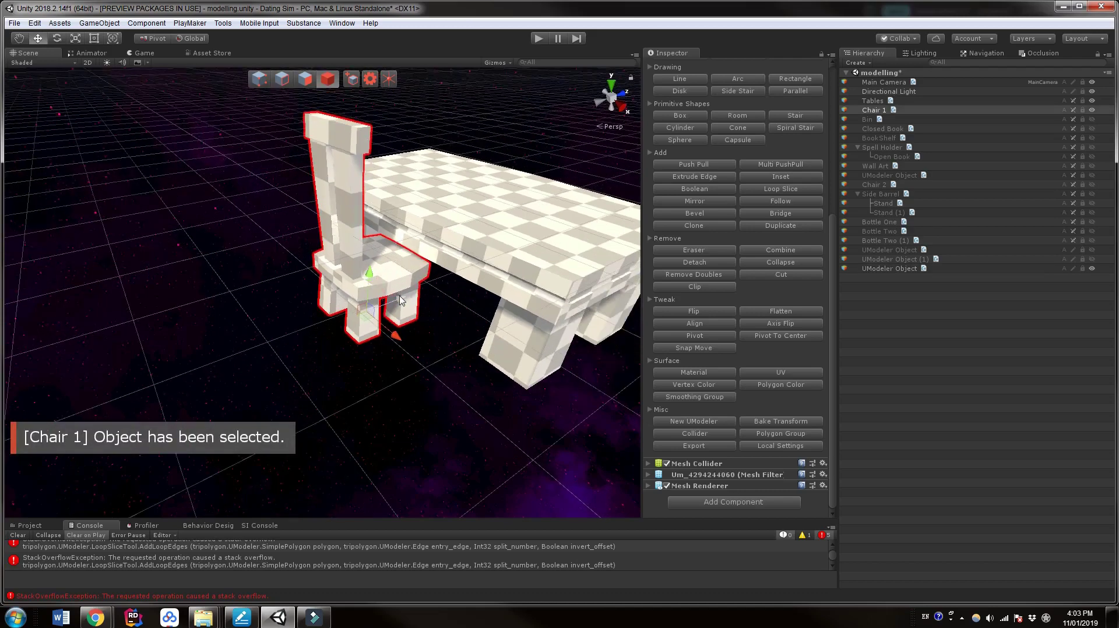
left_click_drag(400, 296, 286, 342)
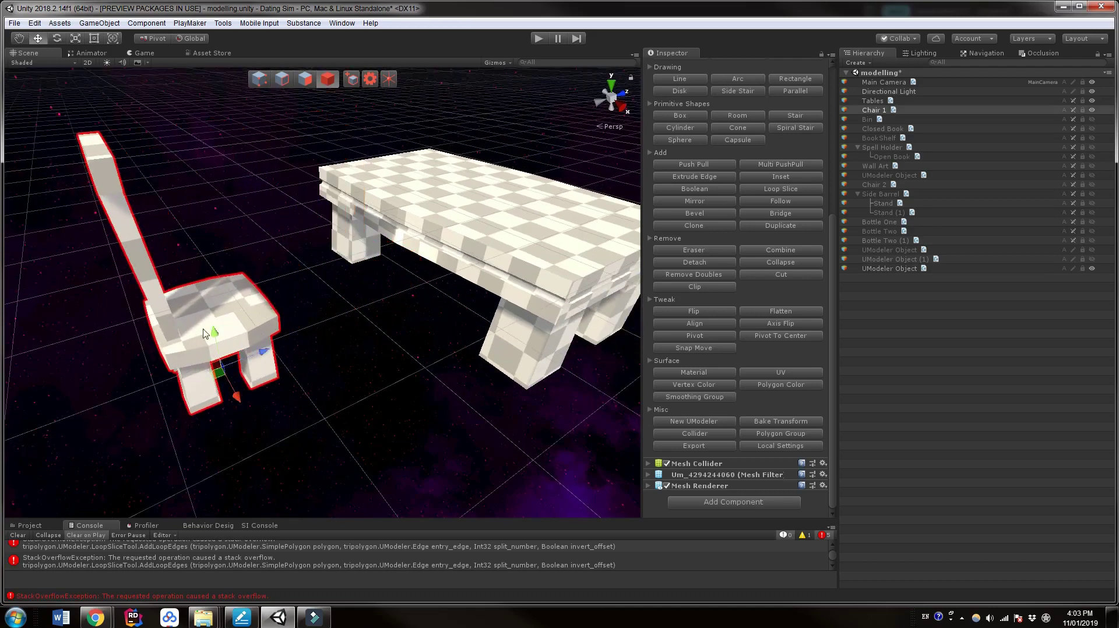
- Examine Chair 1 from behind and the free space between the two tables
middle_click_drag(215, 405, 265, 394)
right_click_drag(205, 422, 356, 367)
middle_click_drag(276, 402, 393, 359)
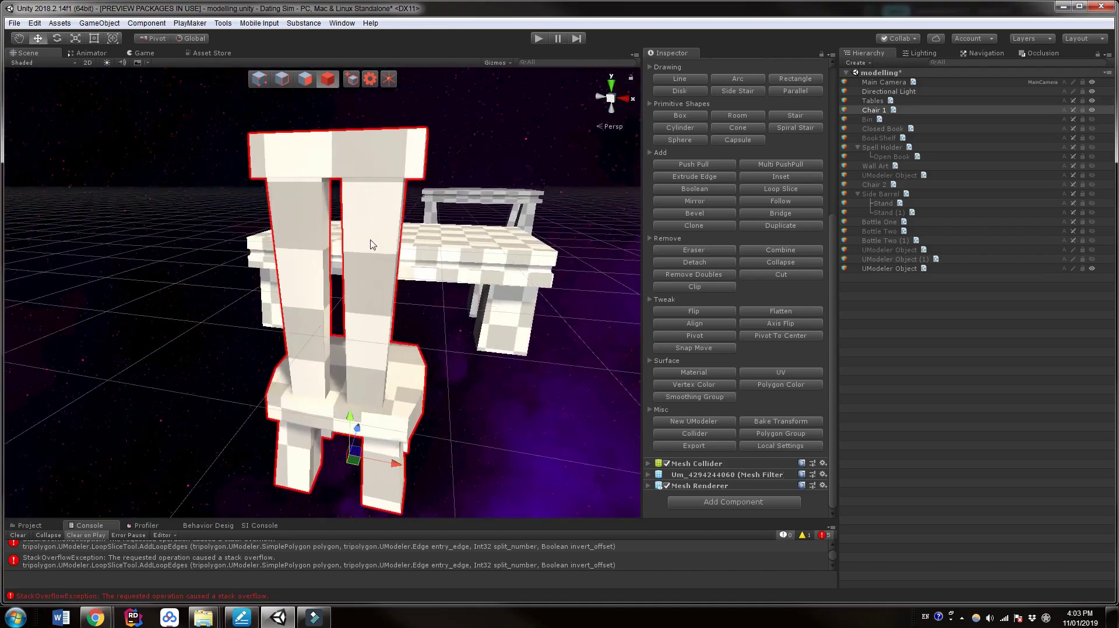
left_click_drag(453, 367, 418, 375, "alt")
right_click_drag(412, 391, 327, 411)
scroll(502, 407, "down", 8)
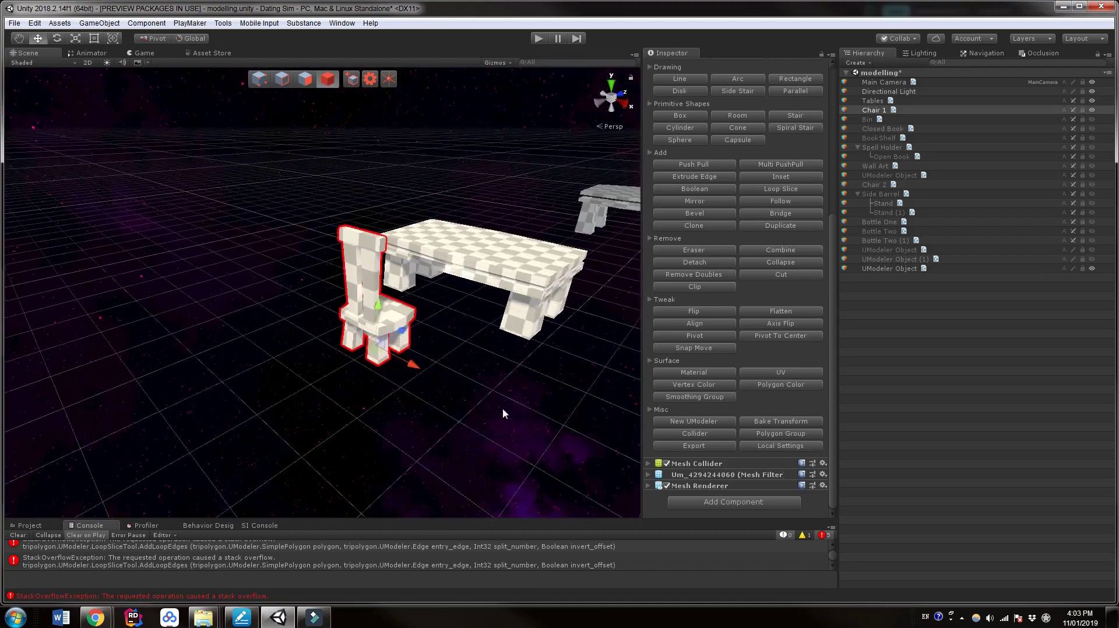
middle_click_drag(502, 407, 305, 457)
scroll(307, 442, "up", 3)
scroll(390, 424, "up", 8)
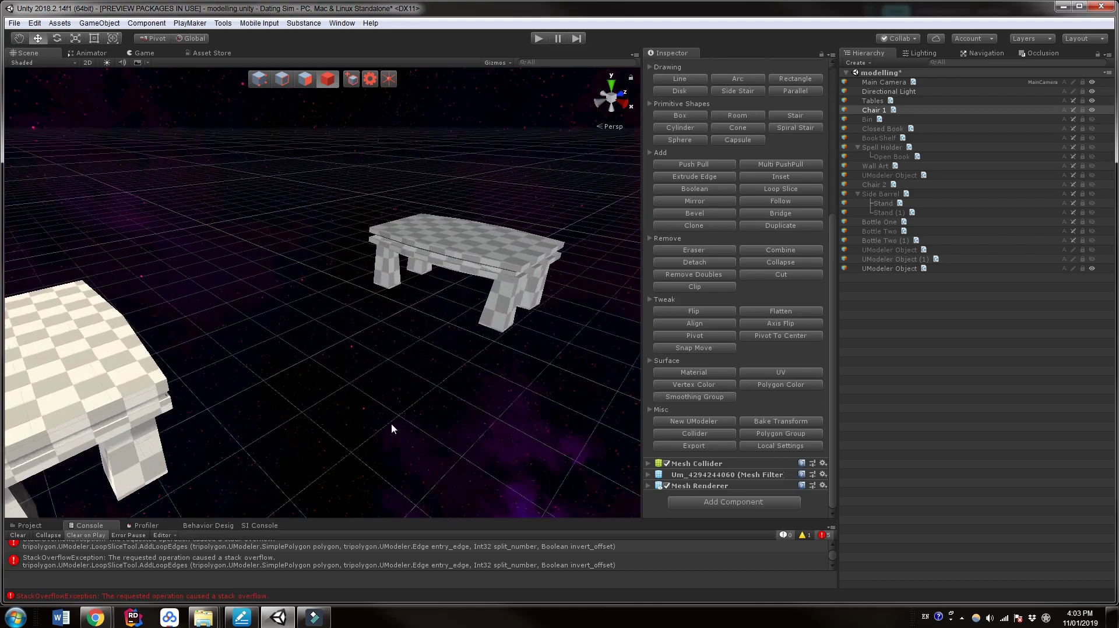
middle_click_drag(391, 425, 349, 441)
left_click_drag(349, 441, 377, 406, "alt")
key("w")
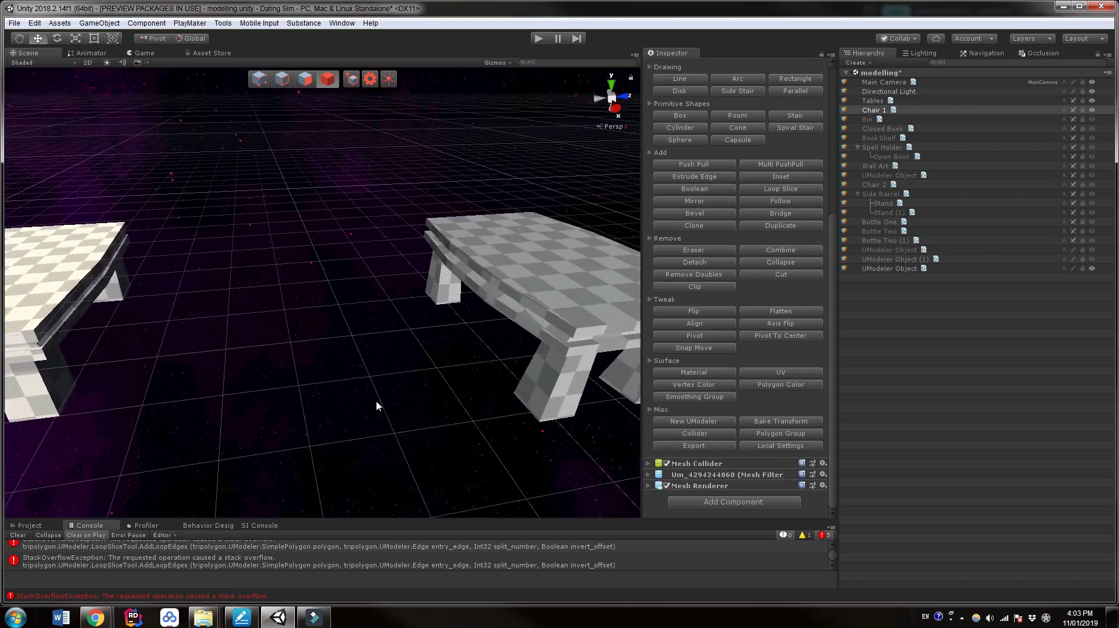
left_click(892, 307)
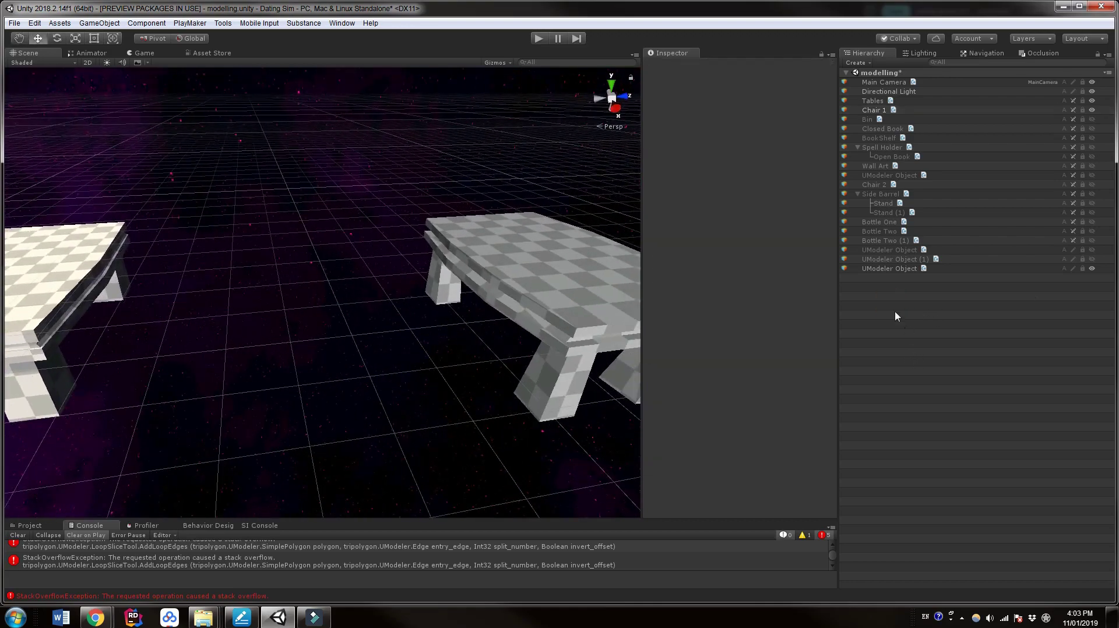
right_click(879, 300)
mouse_move(924, 411)
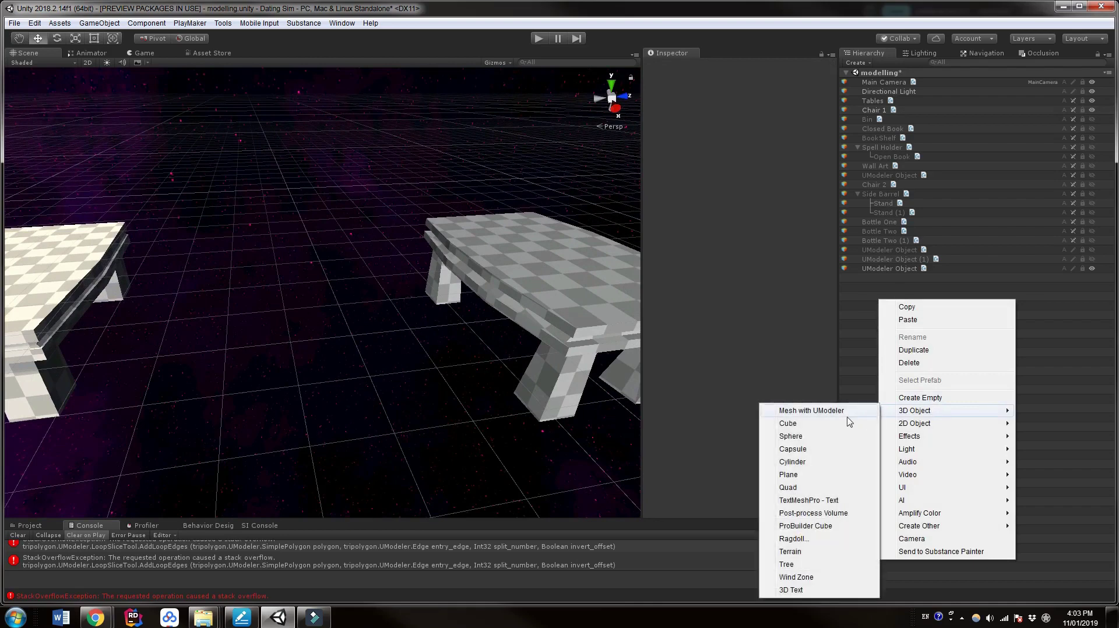
left_click(846, 423)
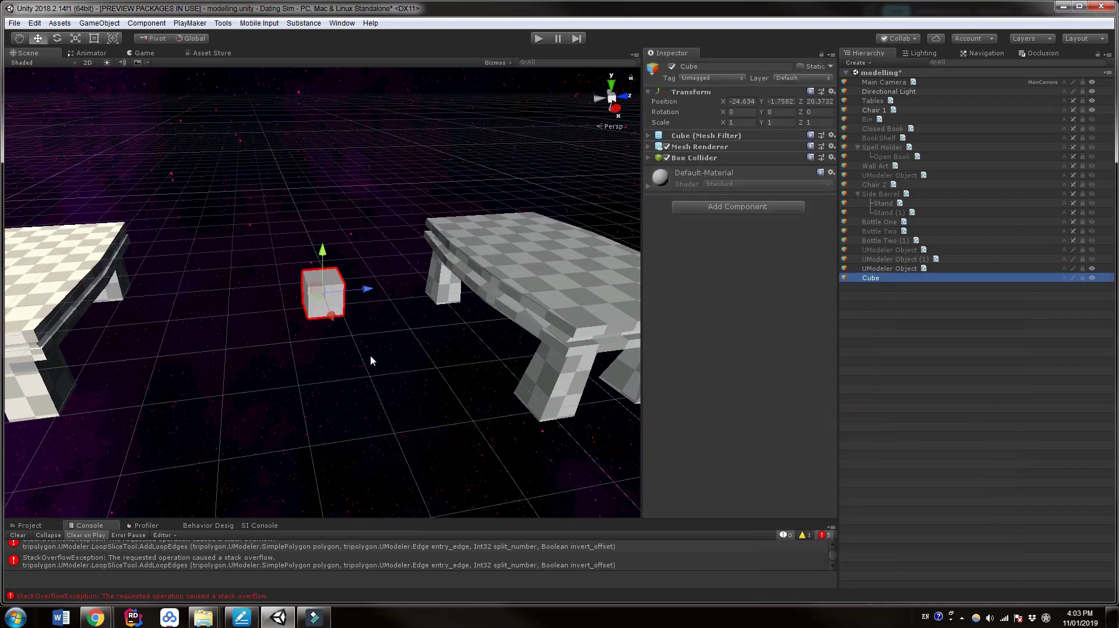
middle_click_drag(371, 357, 377, 356)
key("Delete")
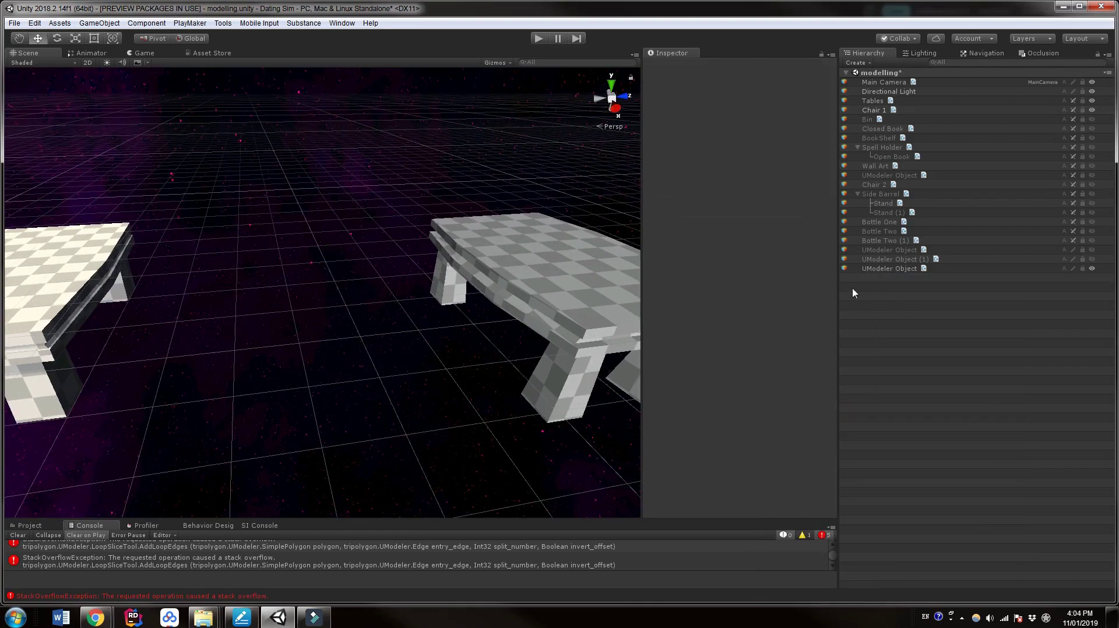
- Create a new UModeler mesh and draw a flat box about 1.05 wide, 1.25 deep and 0.22 high between the tables
right_click(852, 286)
mouse_move(919, 400)
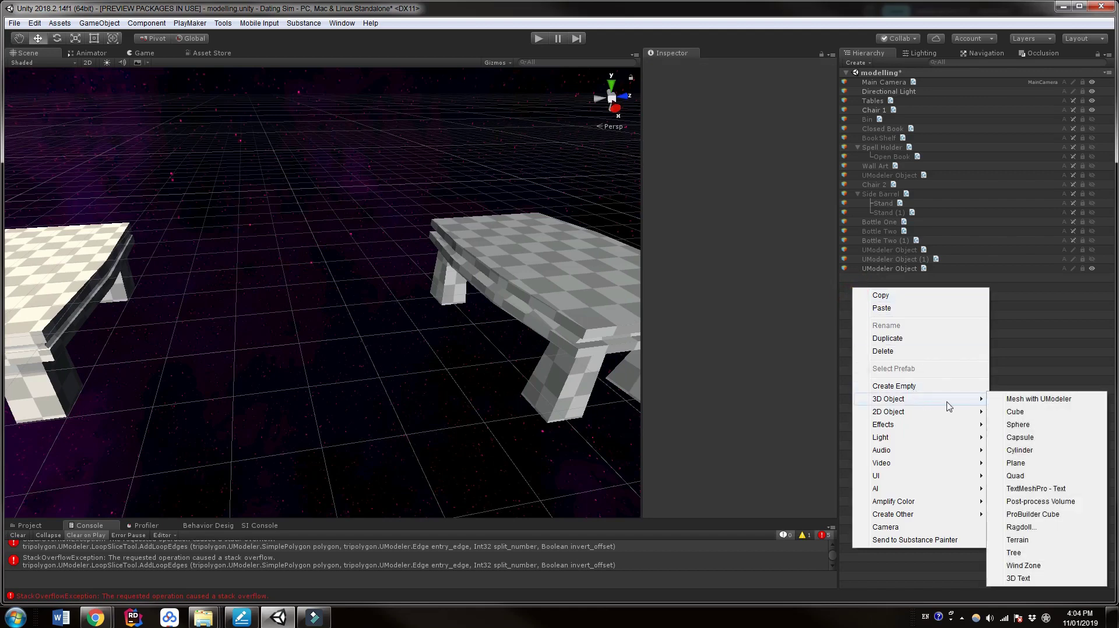
left_click(1017, 400)
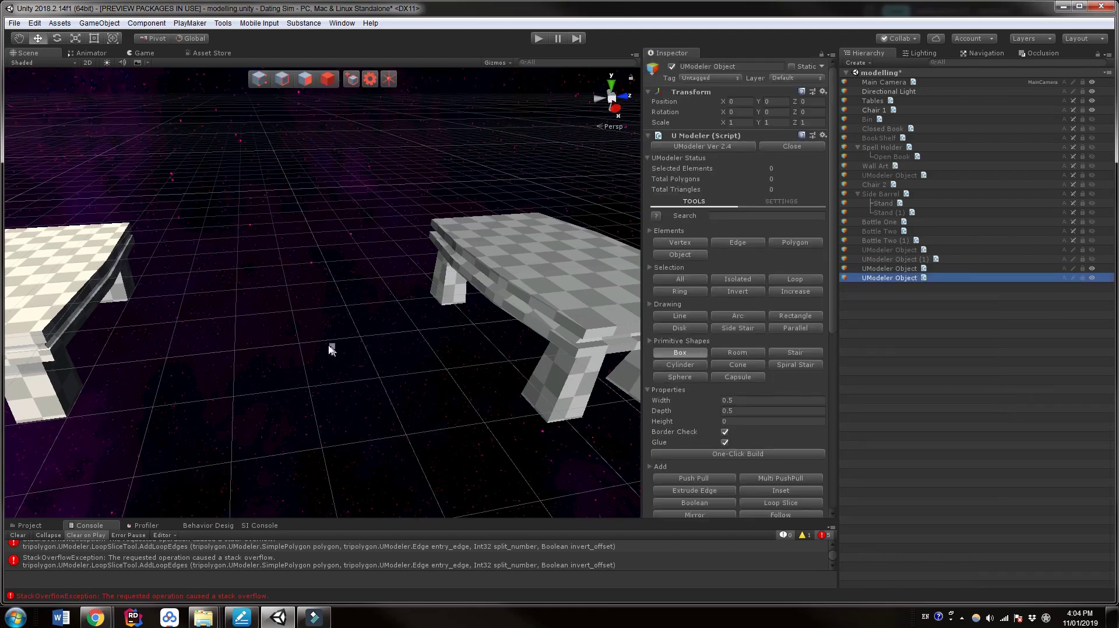
left_click_drag(318, 336, 408, 366)
- Set the box to width 1, depth 1 and height 0.2, and confirm it
left_click(773, 401)
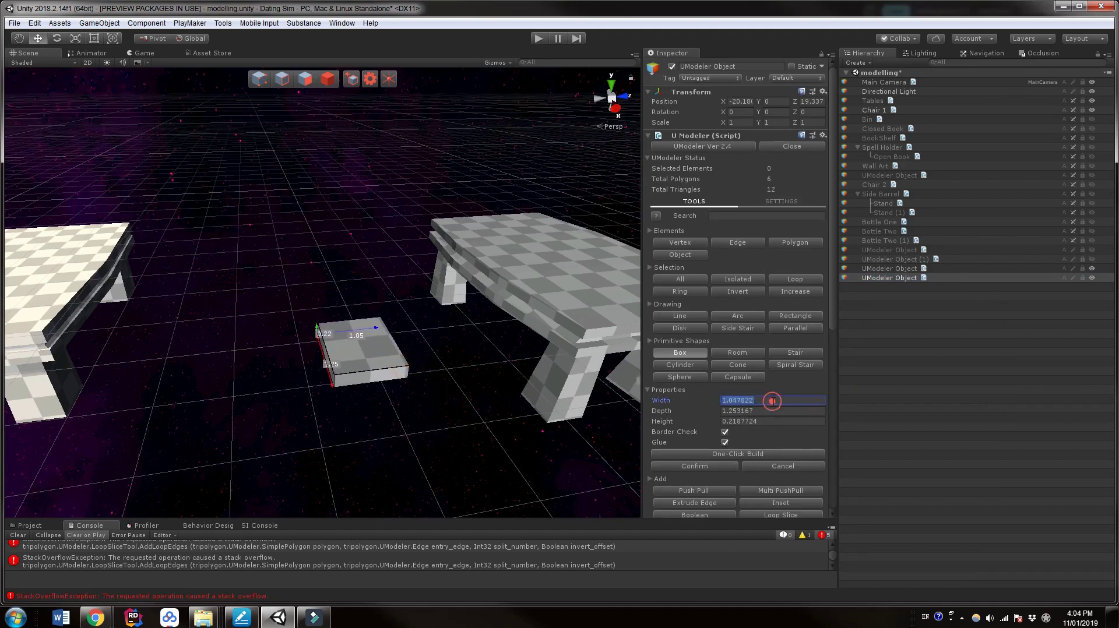
type("1")
left_click(768, 412)
type("1")
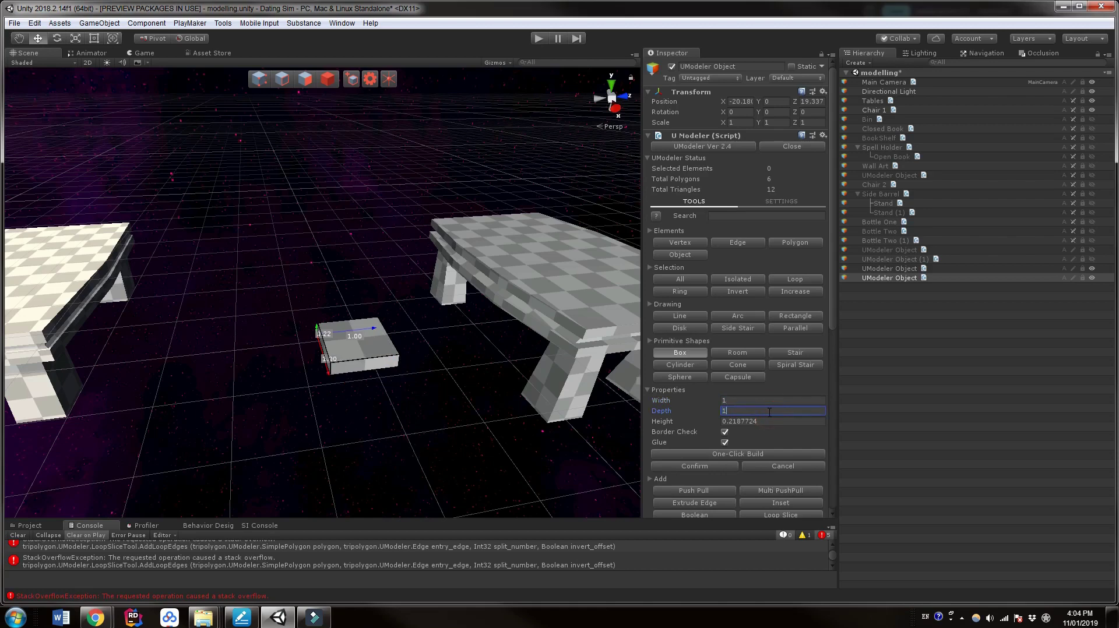
left_click(771, 425)
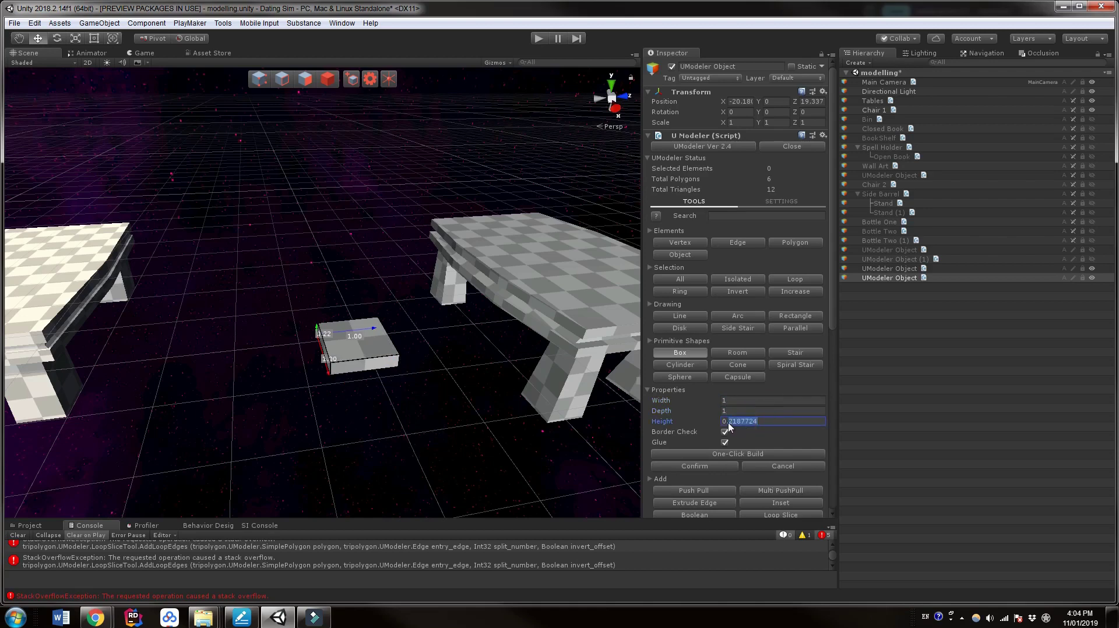
type("2")
key("Return")
scroll(440, 335, "up", 5)
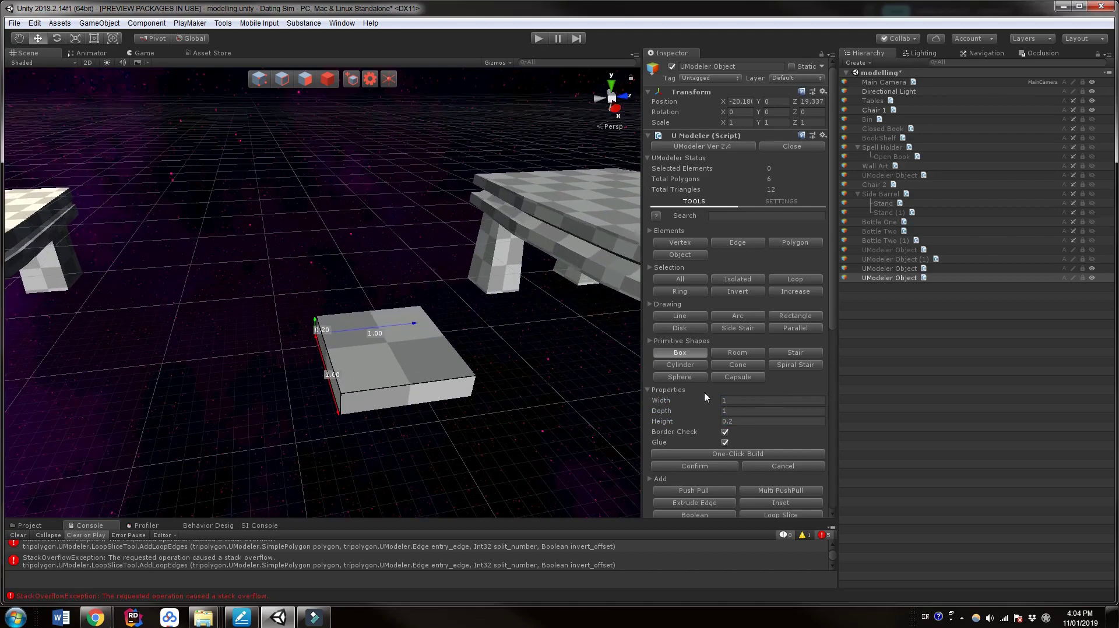
middle_click_drag(509, 326, 620, 446)
left_click(672, 467)
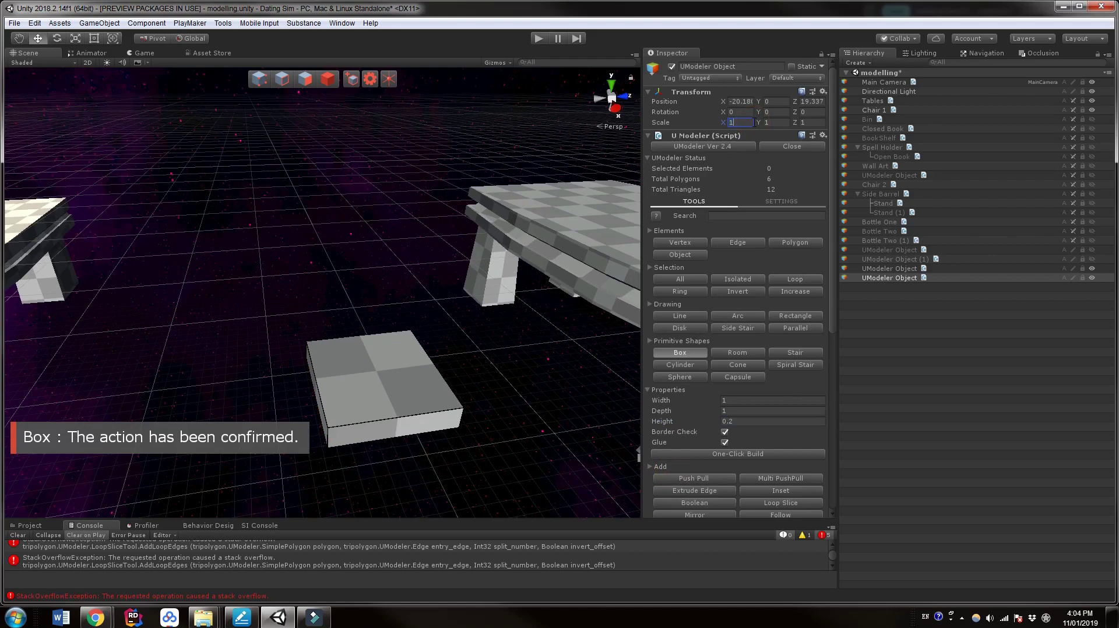
- Scale the new slab object to 1.25 on the X, Y and Z axes
type(".25")
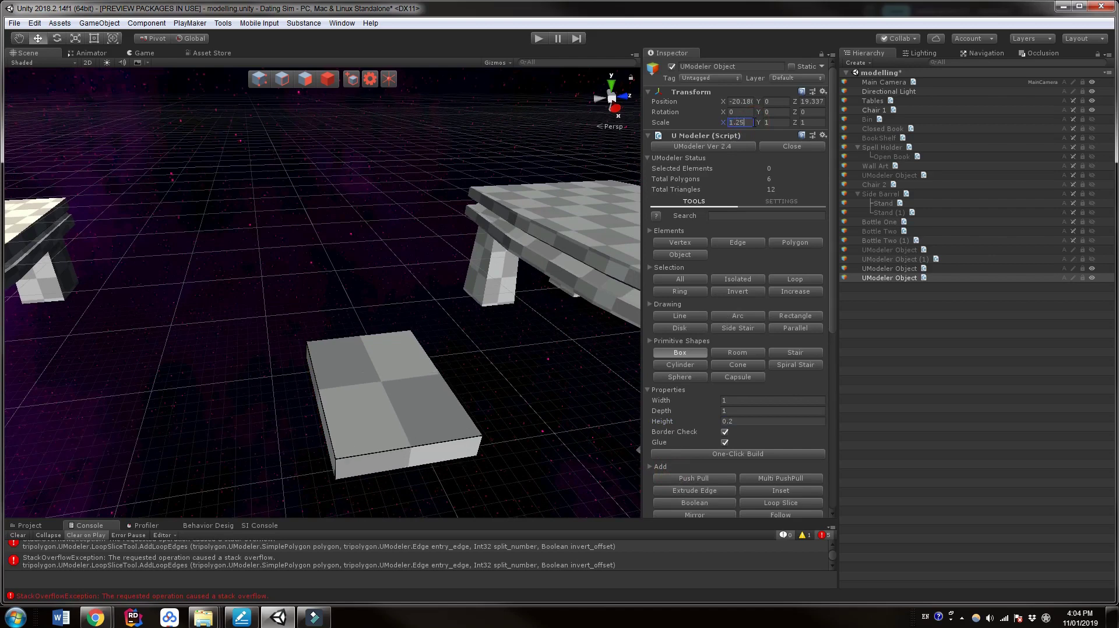
type(".")
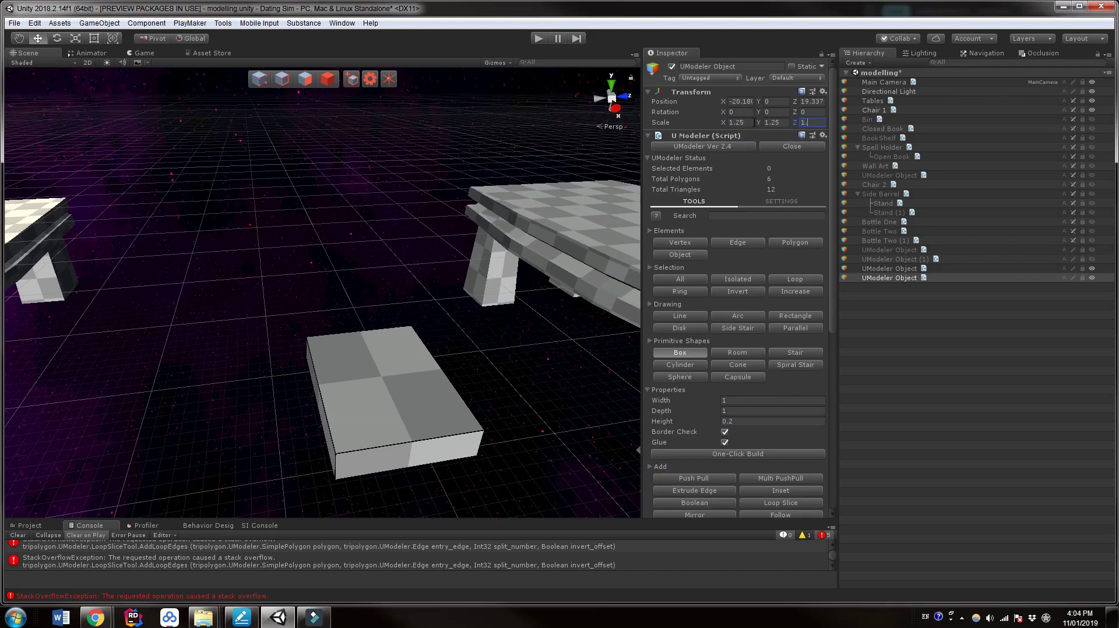
type("2525")
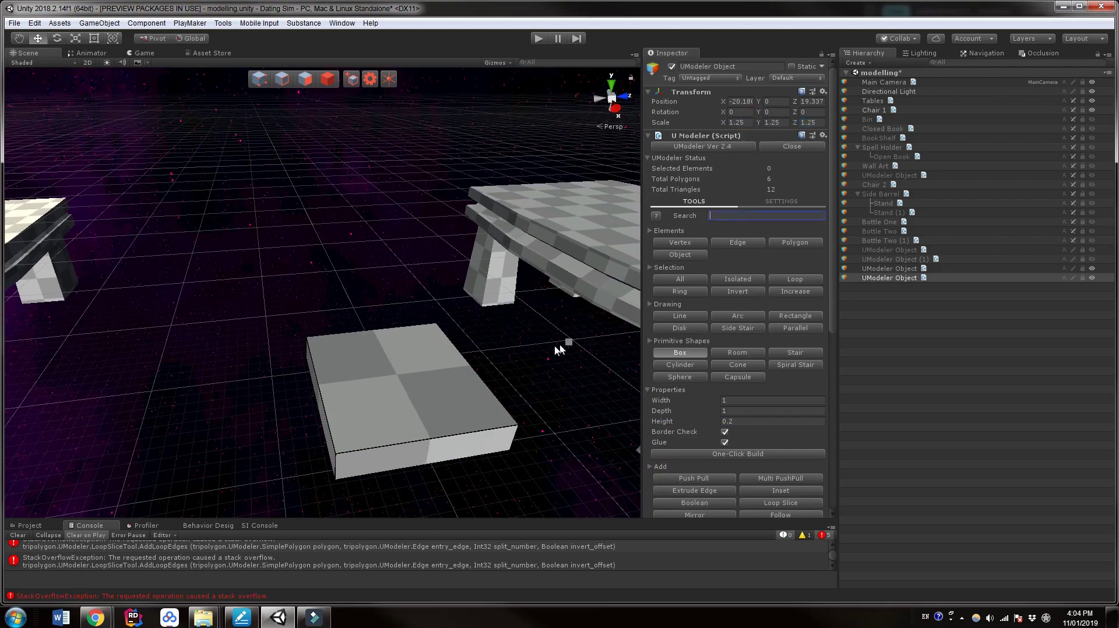
- Draw a box post at one corner of the slab's top, about 0.24 wide, 0.32 deep and 0.73 high
middle_click_drag(559, 350, 533, 303)
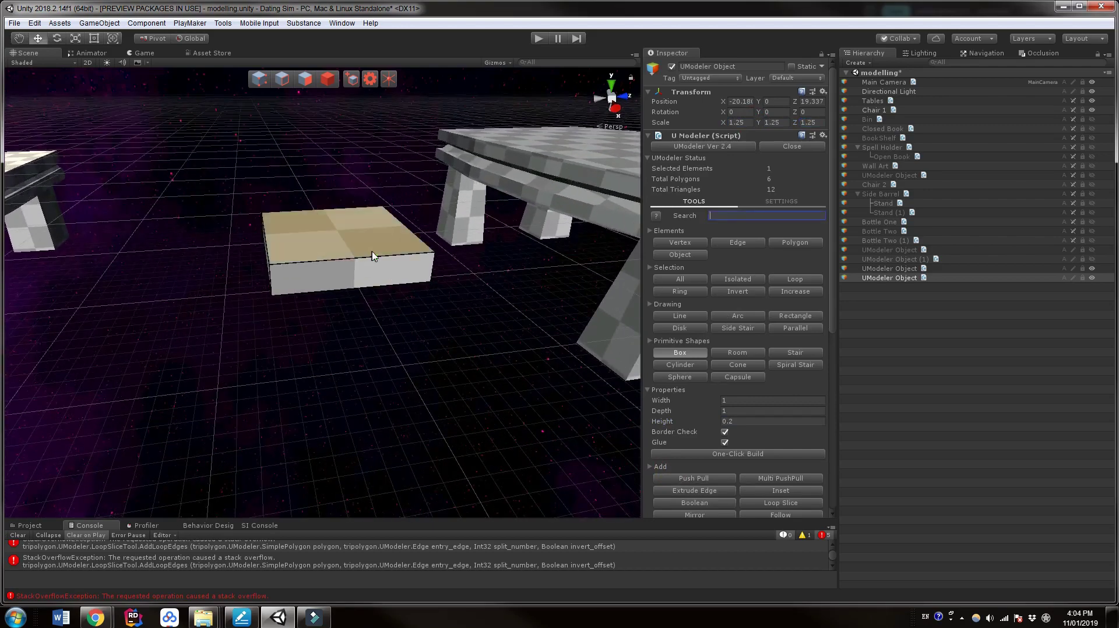
middle_click_drag(375, 257, 403, 277)
right_click_drag(403, 278, 449, 347)
scroll(370, 290, "down", 3)
left_click_drag(371, 293, 312, 316, "alt")
scroll(459, 293, "up", 3)
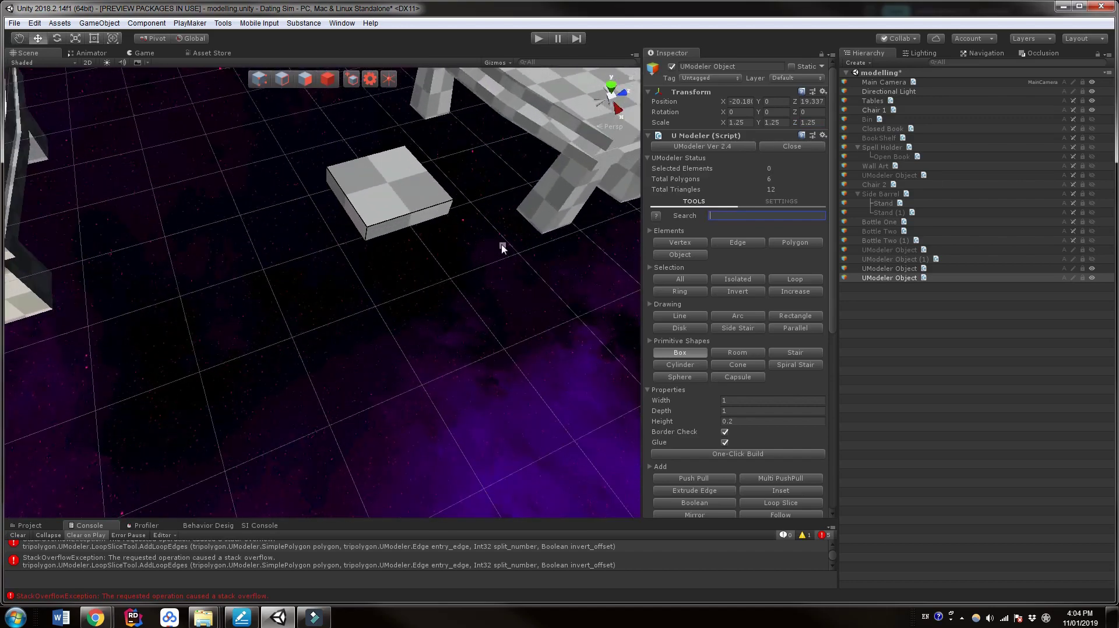
middle_click_drag(502, 247, 457, 289)
scroll(457, 289, "up", 4)
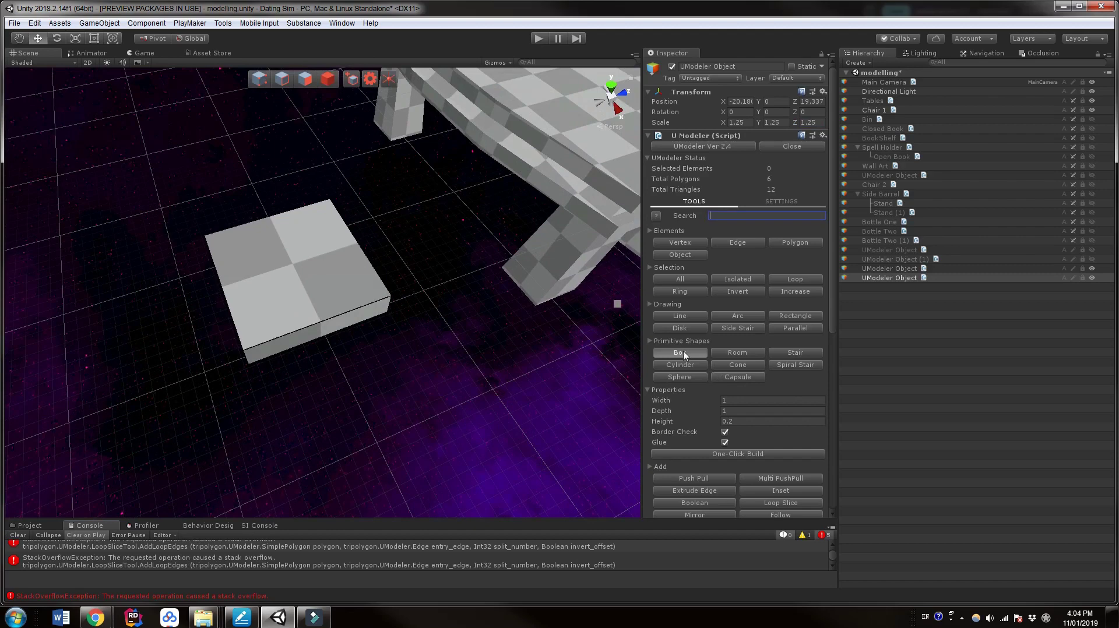
left_click(346, 284)
left_click_drag(339, 270, 376, 301)
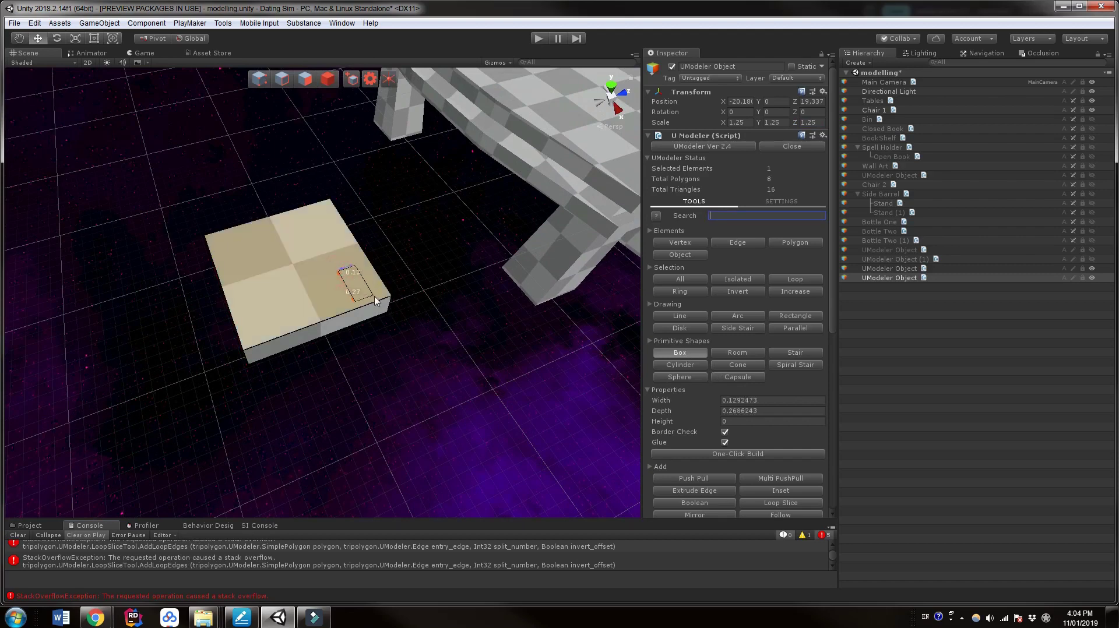
left_click(388, 295)
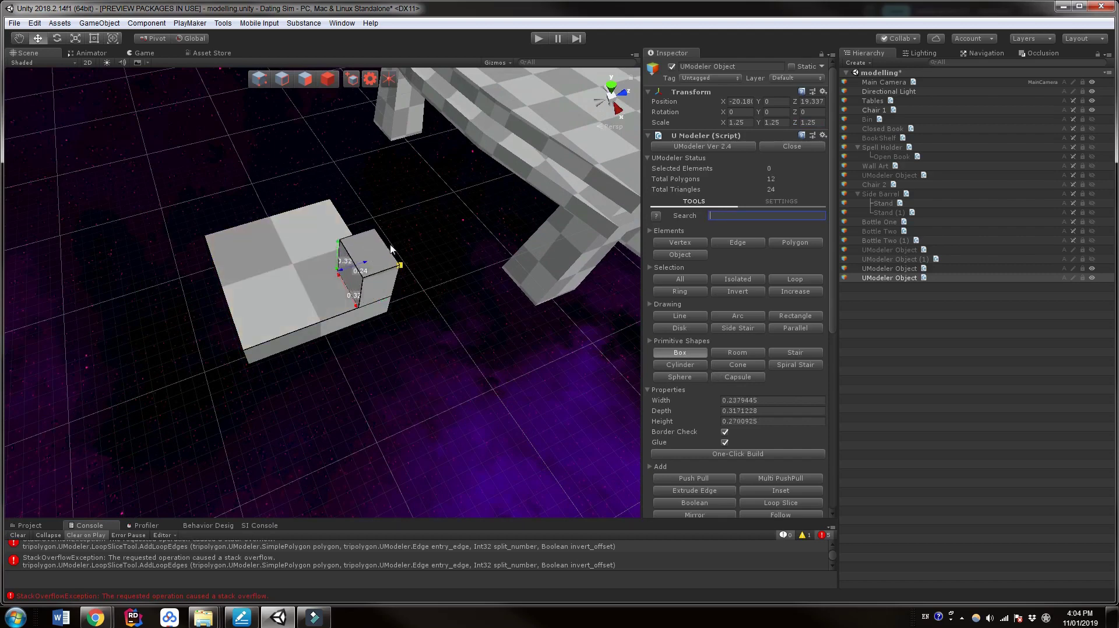
left_click(393, 217)
right_click_drag(402, 350, 432, 376)
left_click_drag(432, 371, 338, 144, "alt")
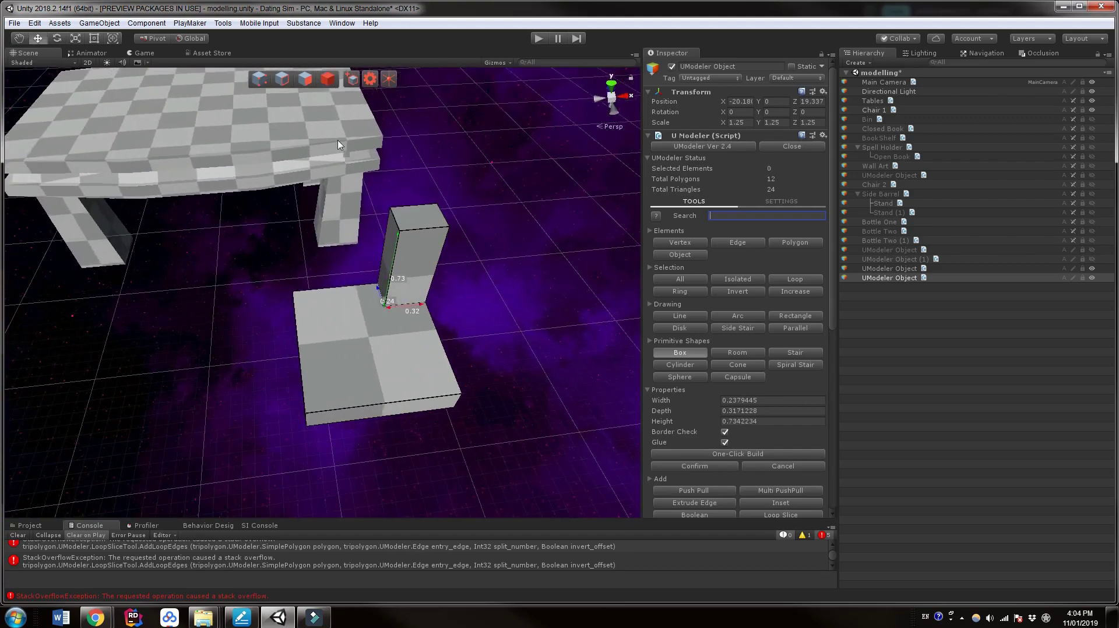
- Narrow the corner post by moving its side face inward, and select edges on the post
left_click(305, 79)
left_click(395, 252)
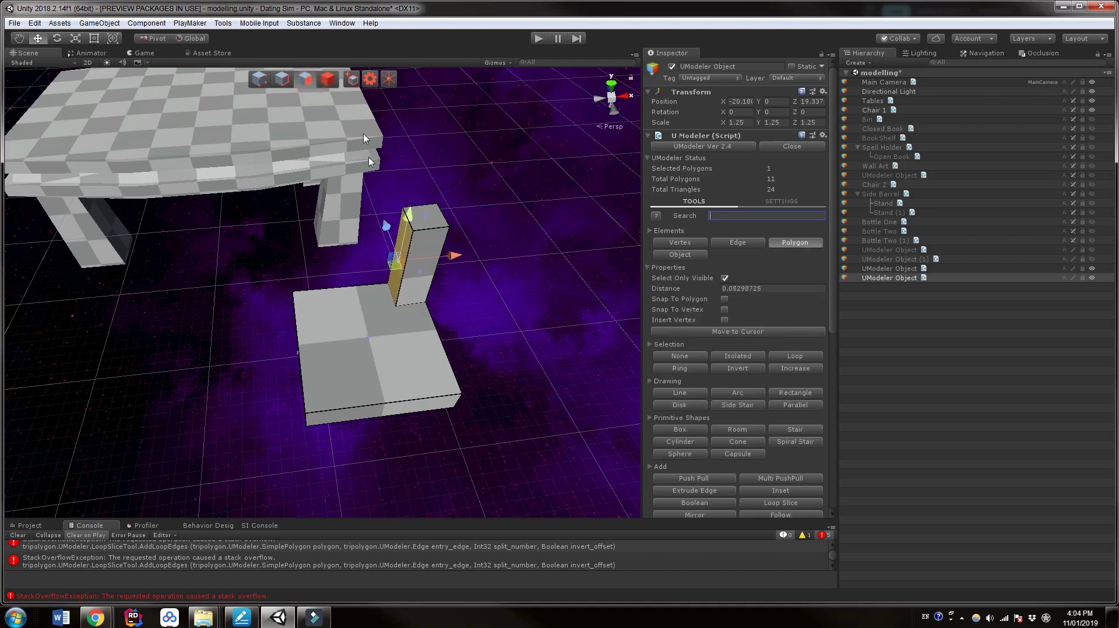
left_click(282, 80)
left_click(431, 230)
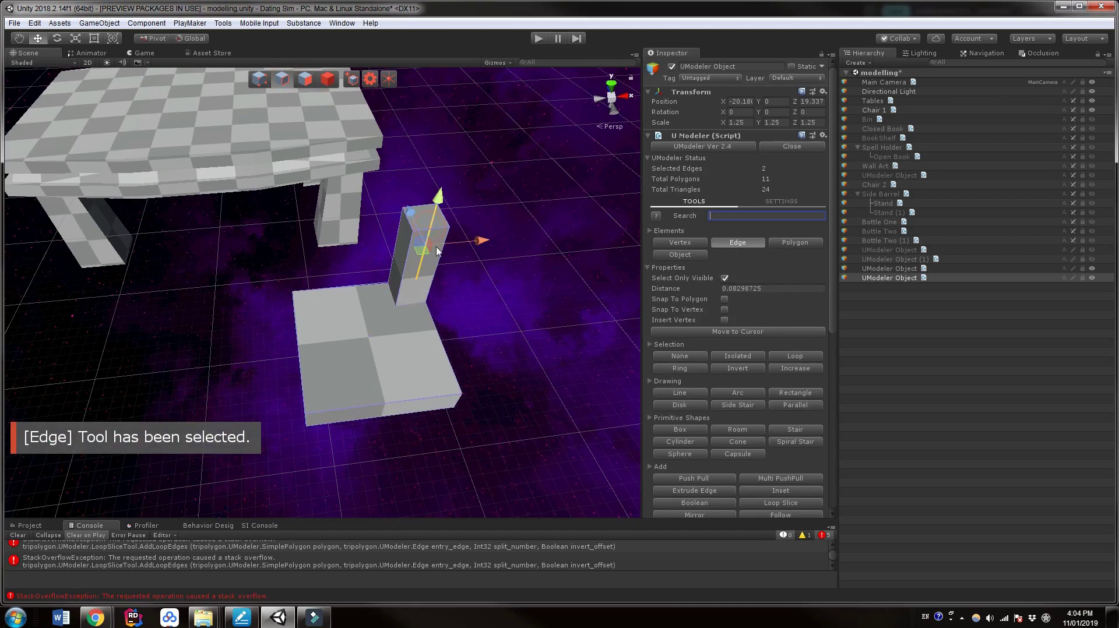
middle_click_drag(522, 228, 488, 251)
scroll(487, 251, "up", 5)
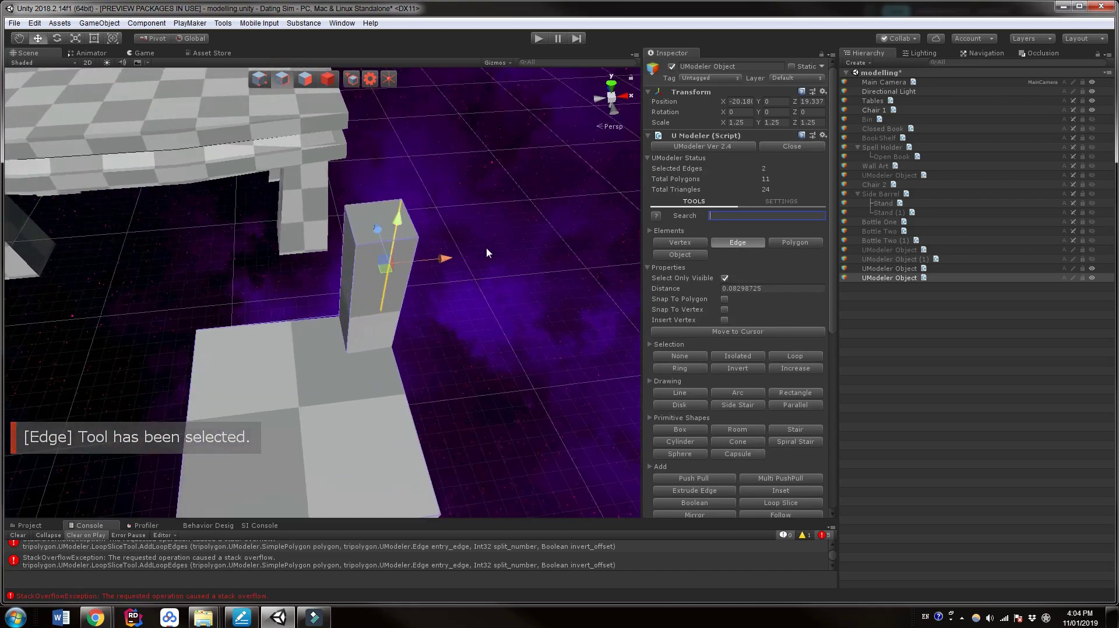
scroll(496, 252, "down", 5)
left_click_drag(533, 280, 495, 287, "alt")
middle_click_drag(494, 288, 333, 279)
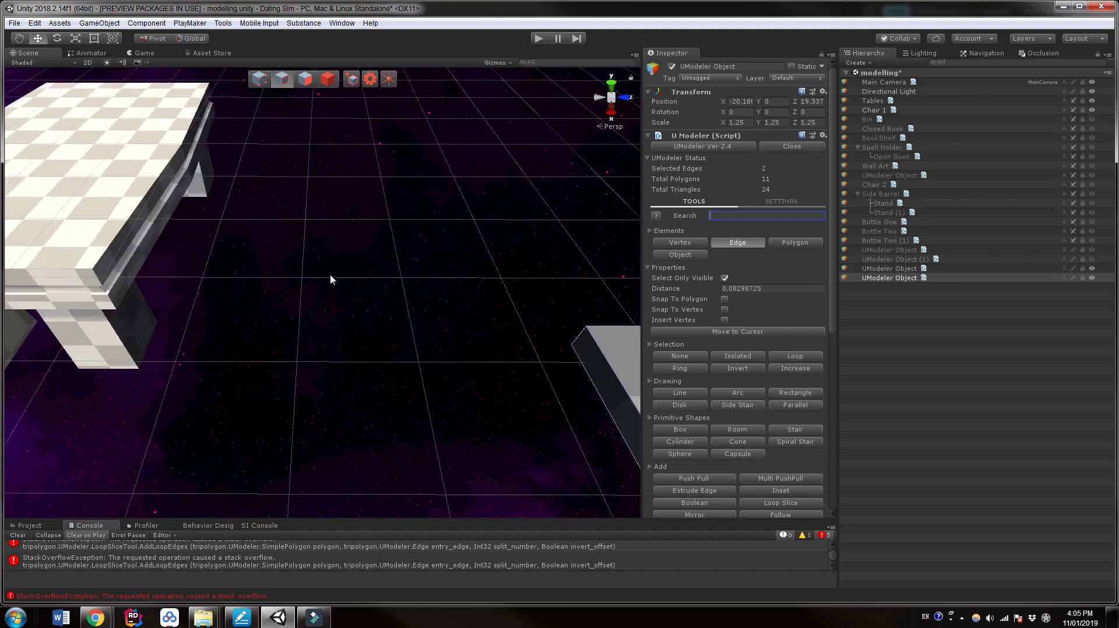
right_click_drag(332, 279, 347, 352)
left_click_drag(348, 352, 425, 333, "alt")
- Undo the corner post's face edits and its creation on the slab
key("ctrl+z")
key("ctrl+z")
key("ctrl+z")
key("ctrl+z")
key("ctrl+z")
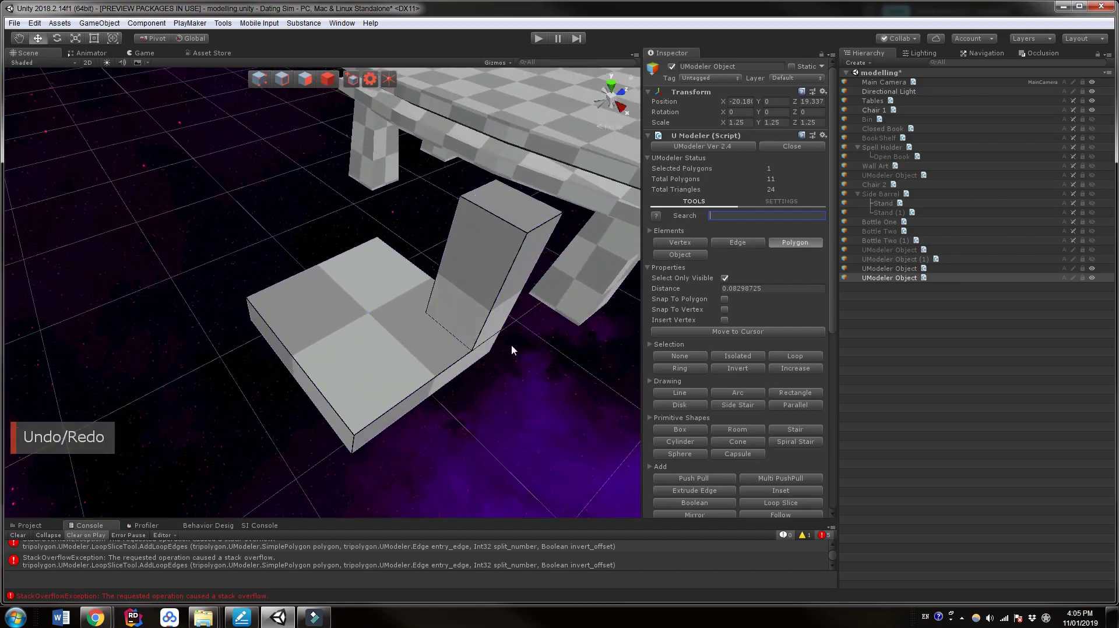
- Loop-slice the slab once across one direction and twice across the other
scroll(788, 396, "down", 3)
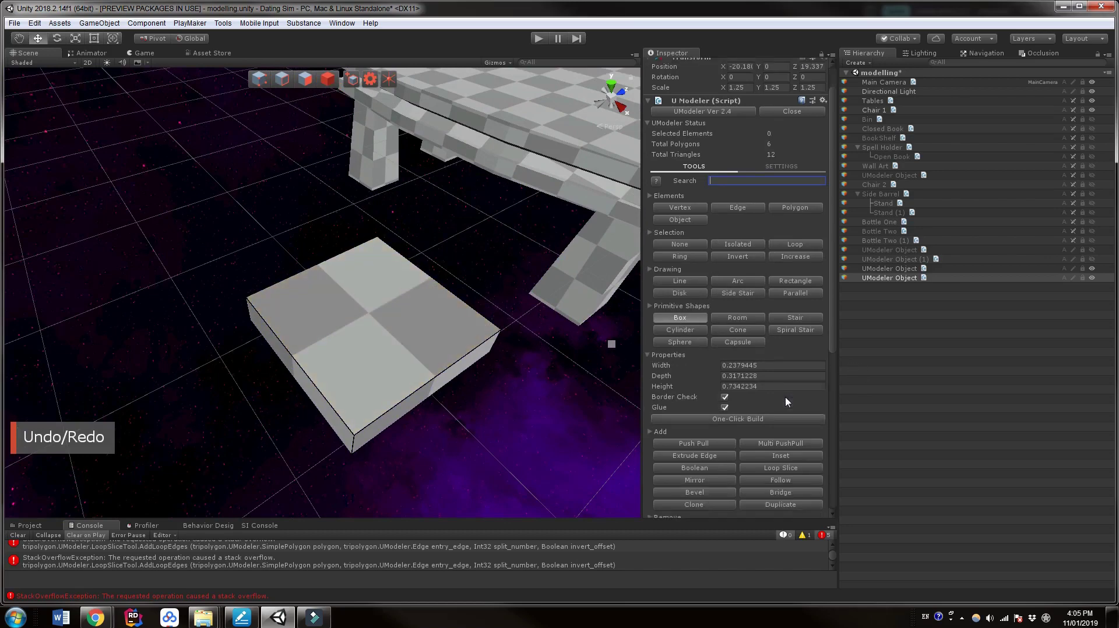
left_click(801, 436)
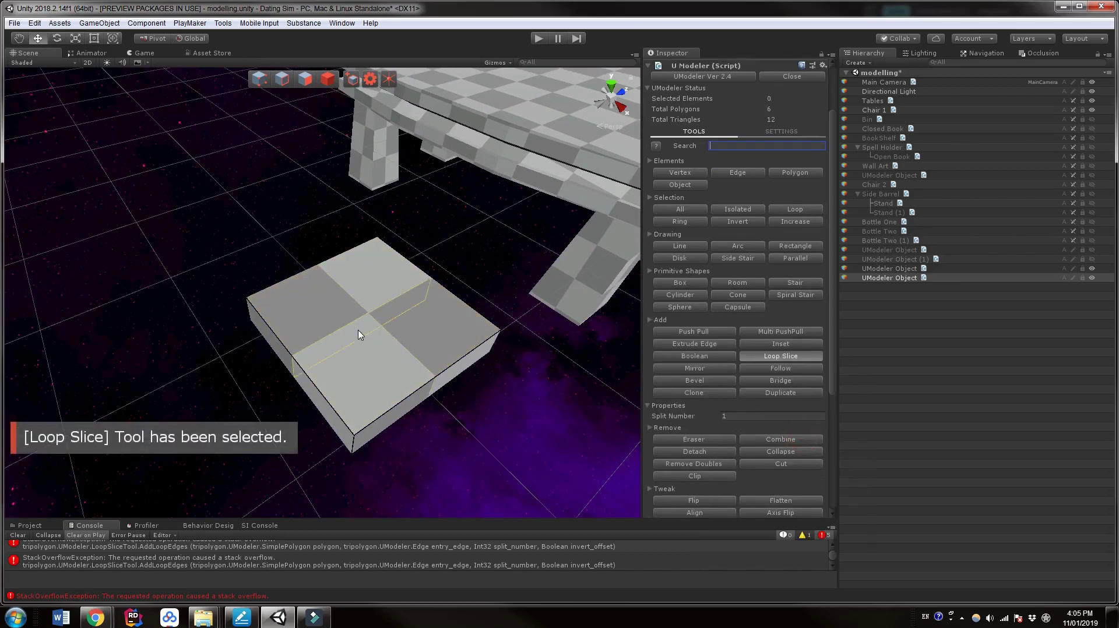
scroll(383, 336, "up", 1)
left_click(383, 332)
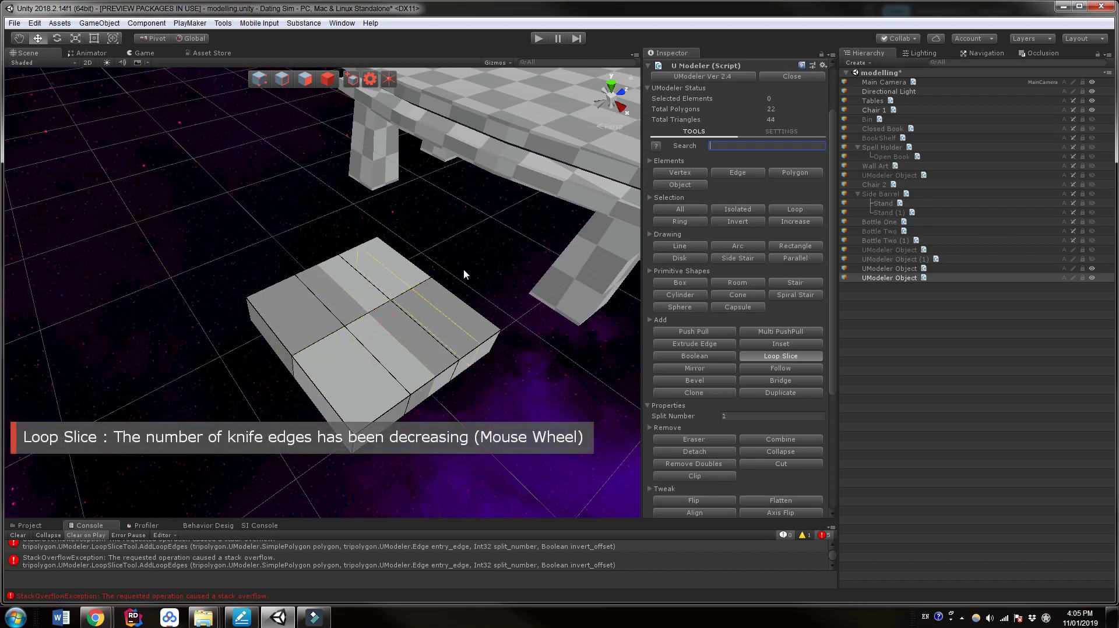
key("Escape")
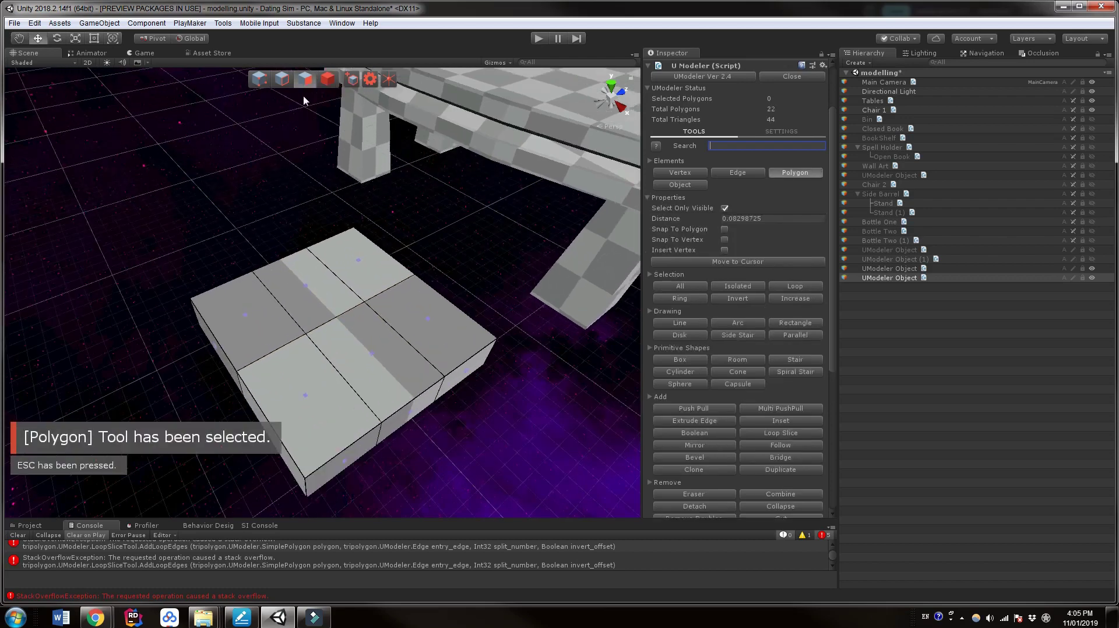
- Scale the slab's two parallel edge loops to curve its sides inward, and scale the crossing edge loop along Z
left_click(281, 79)
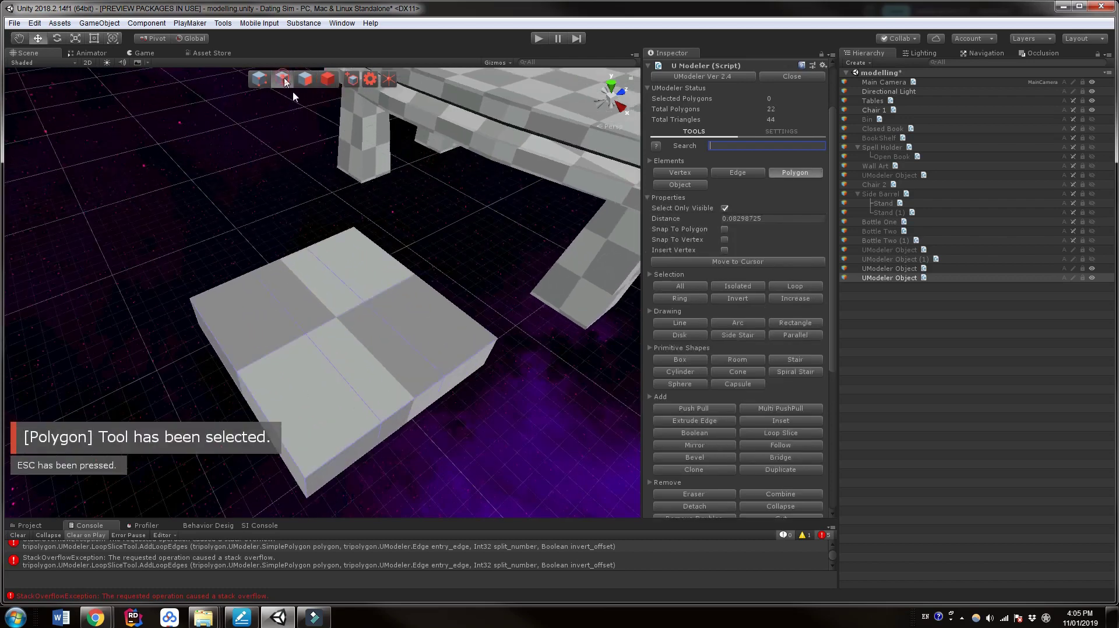
double_click(387, 326)
double_click(344, 380, "shift")
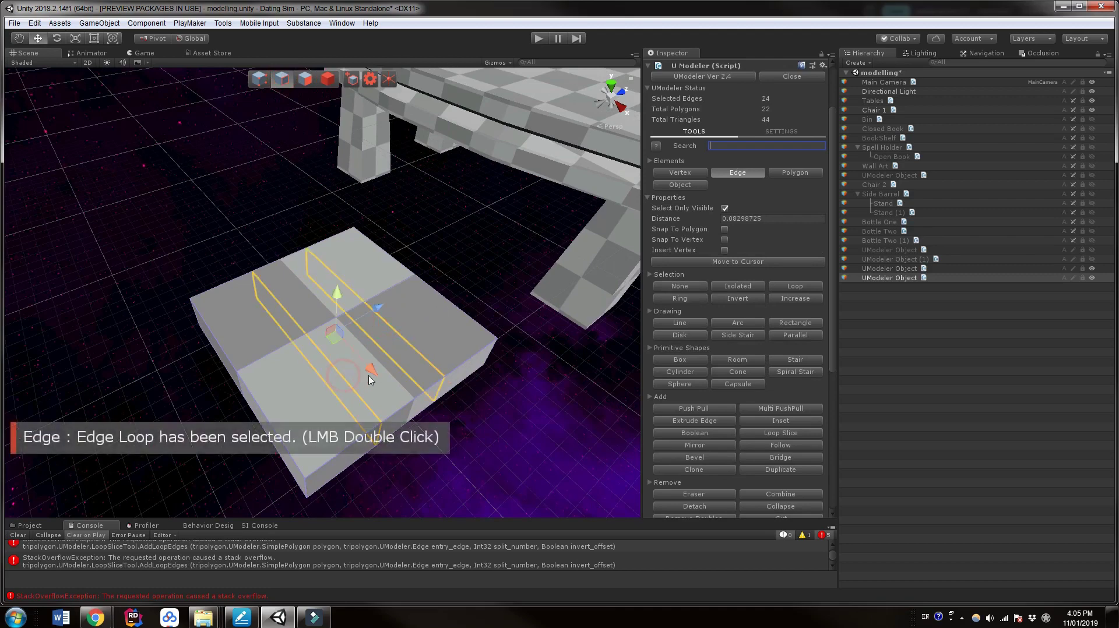
middle_click_drag(305, 284, 310, 289)
left_click(74, 40)
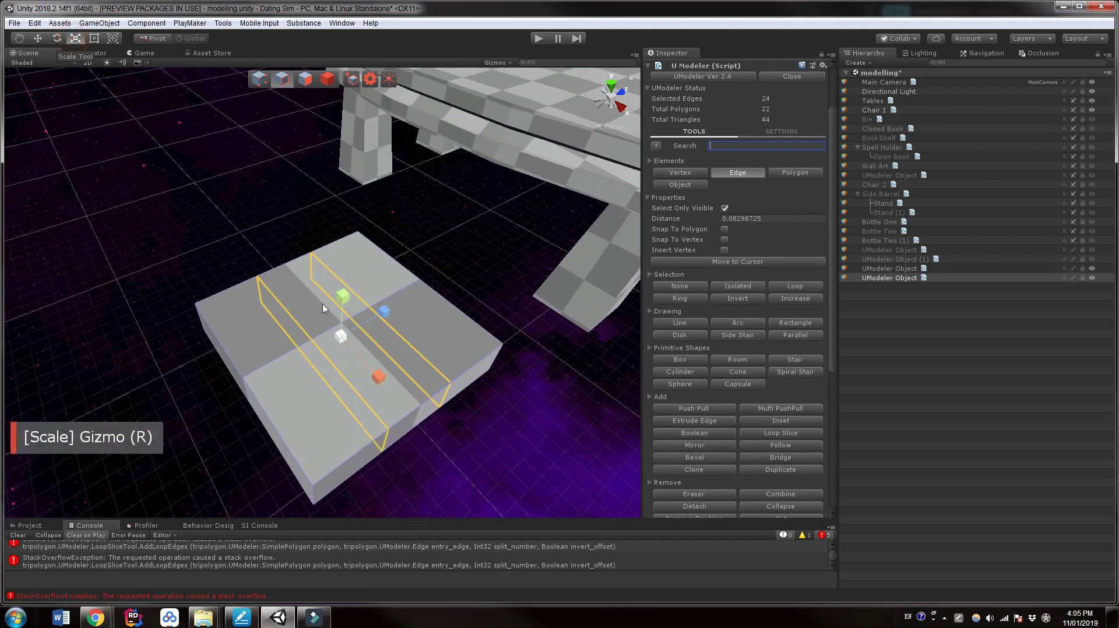
mouse_move(341, 344)
left_mouse_down()
mouse_move(349, 351)
mouse_move(316, 307)
mouse_move(342, 328)
mouse_move(354, 378)
mouse_move(357, 340)
left_mouse_up()
double_click(390, 298)
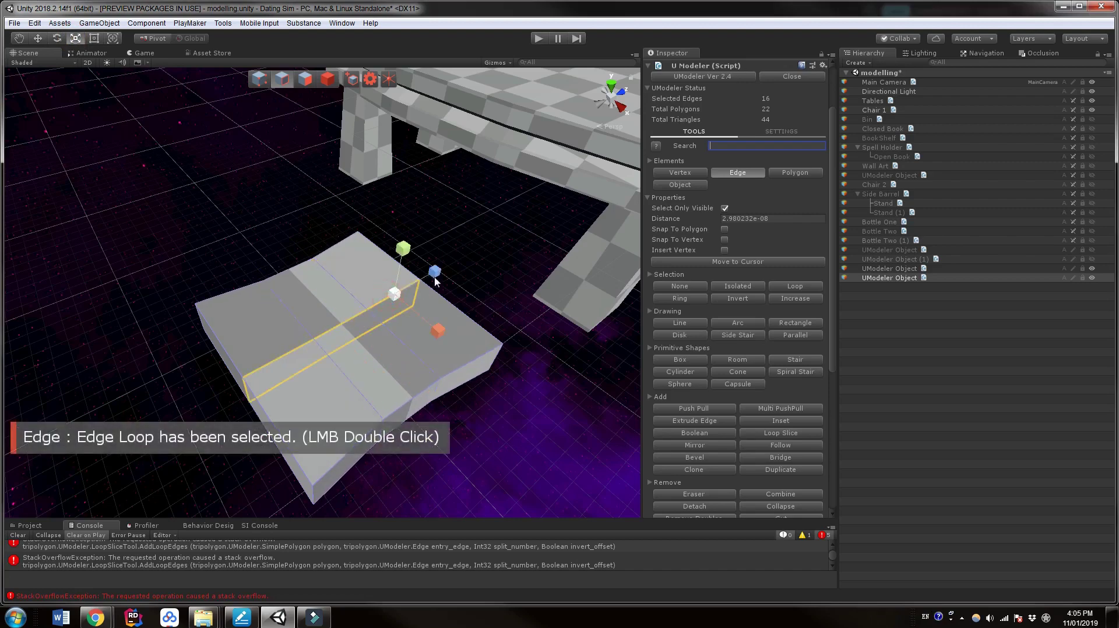
left_click_drag(437, 279, 453, 267)
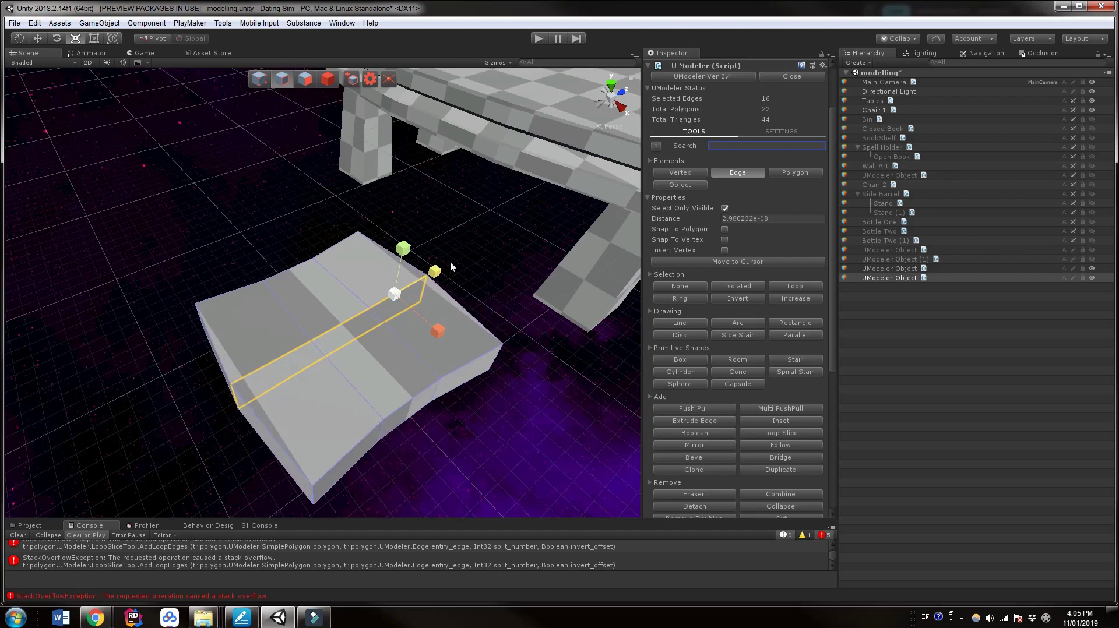
- Draw a box on the slab's back corner, about 0.14 wide, 0.37 deep and 0.35 high
middle_click_drag(485, 395, 461, 403)
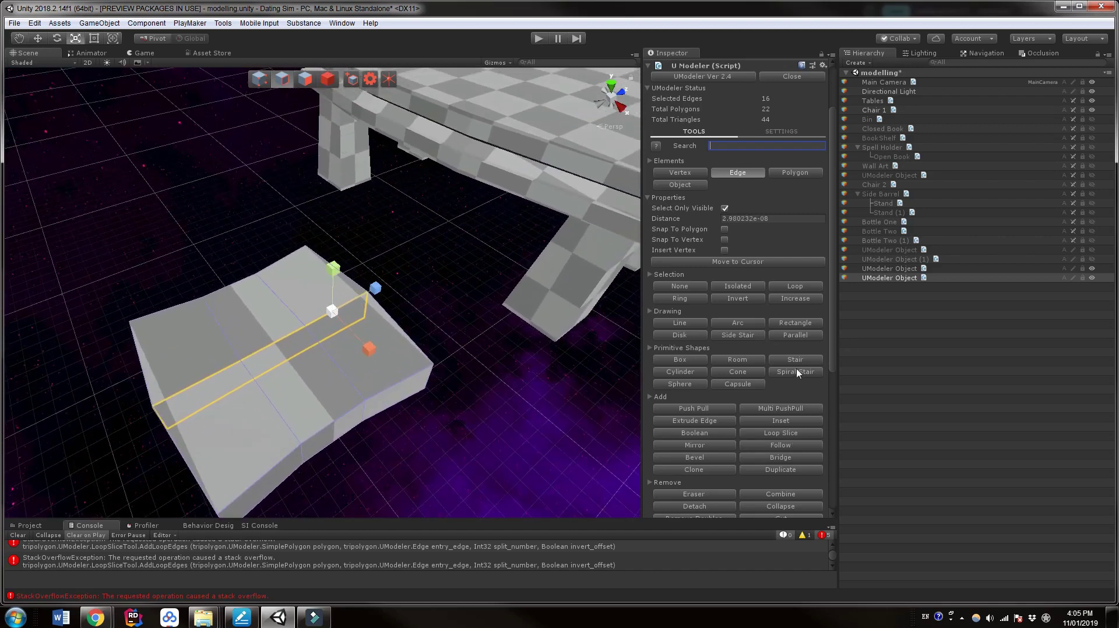
left_click(680, 360)
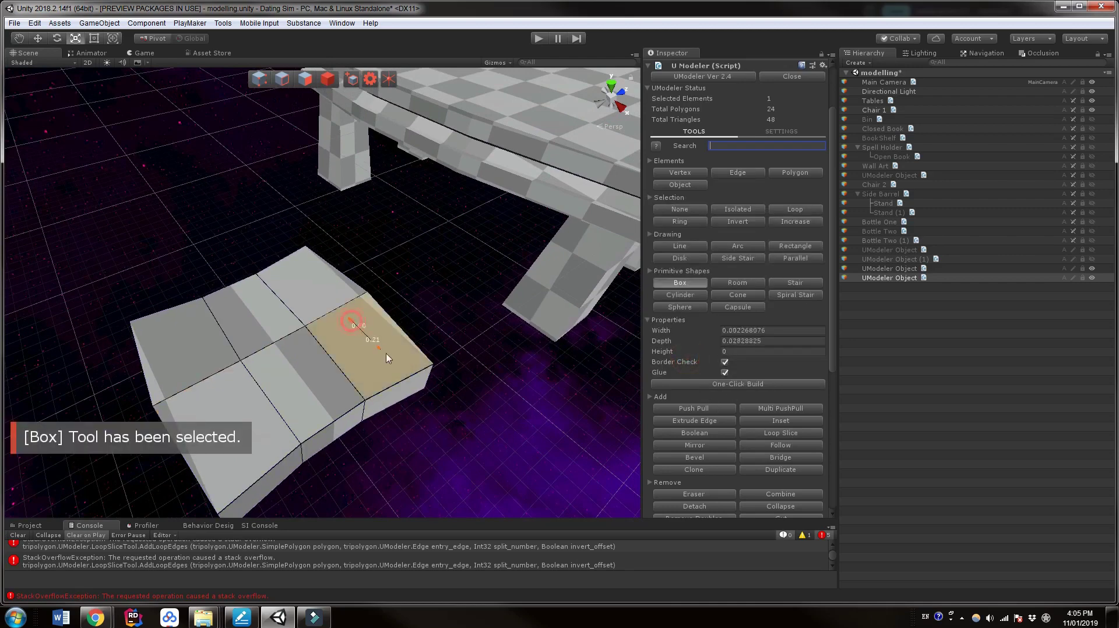
left_click_drag(388, 358, 430, 361)
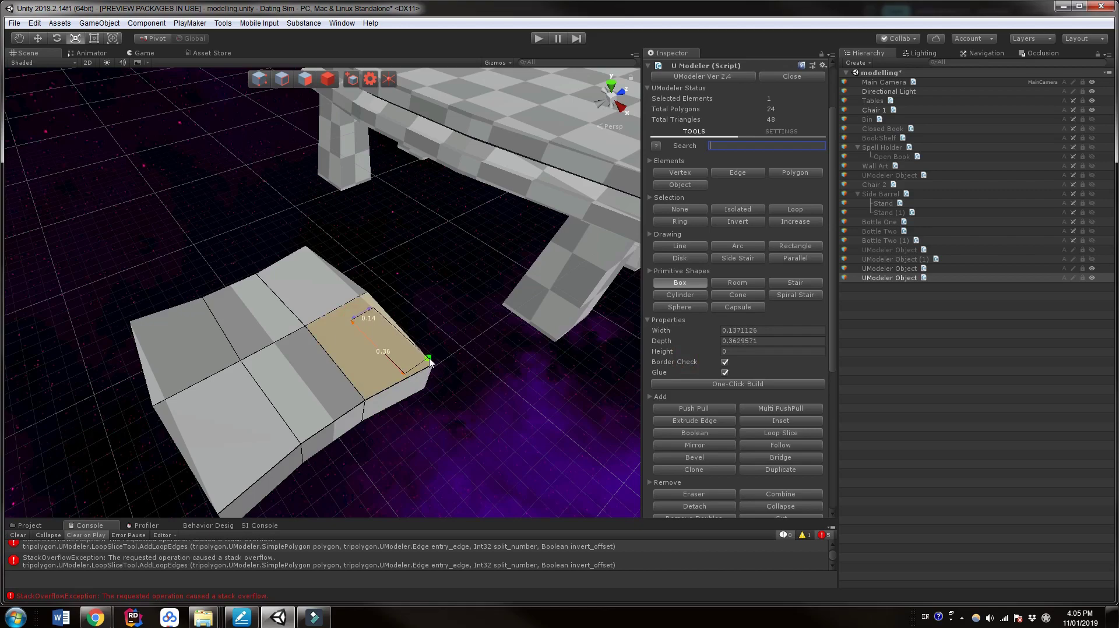
left_click(429, 359)
middle_click_drag(431, 354, 431, 354)
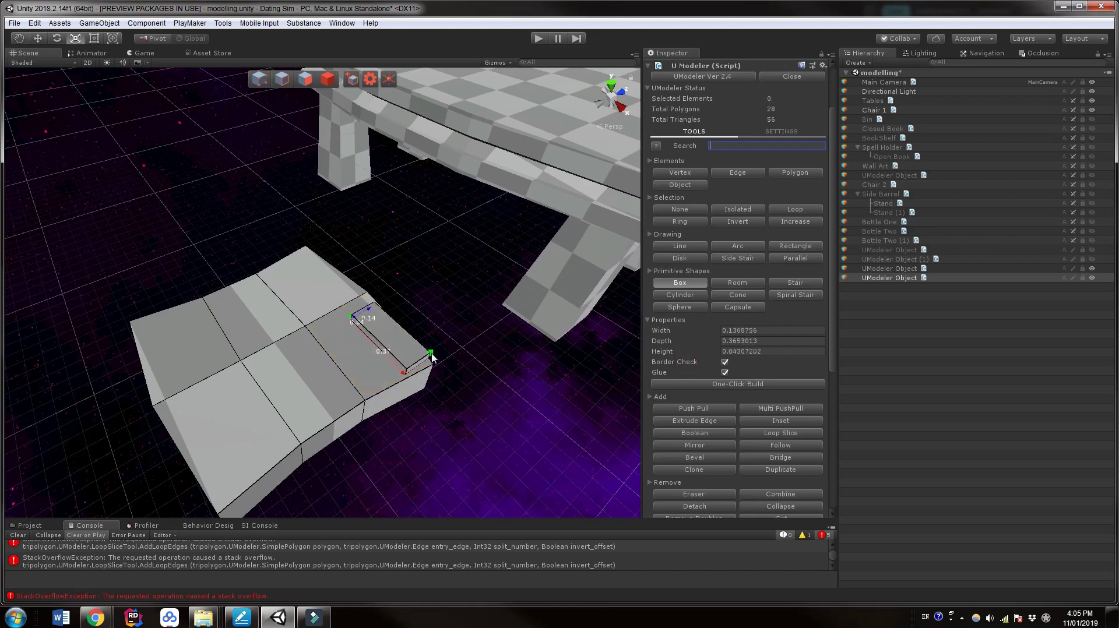
left_click(439, 309)
- Move the corner box's narrow side face slightly inward and pull its front face outward to thicken the box
left_click_drag(415, 429, 307, 457, "alt")
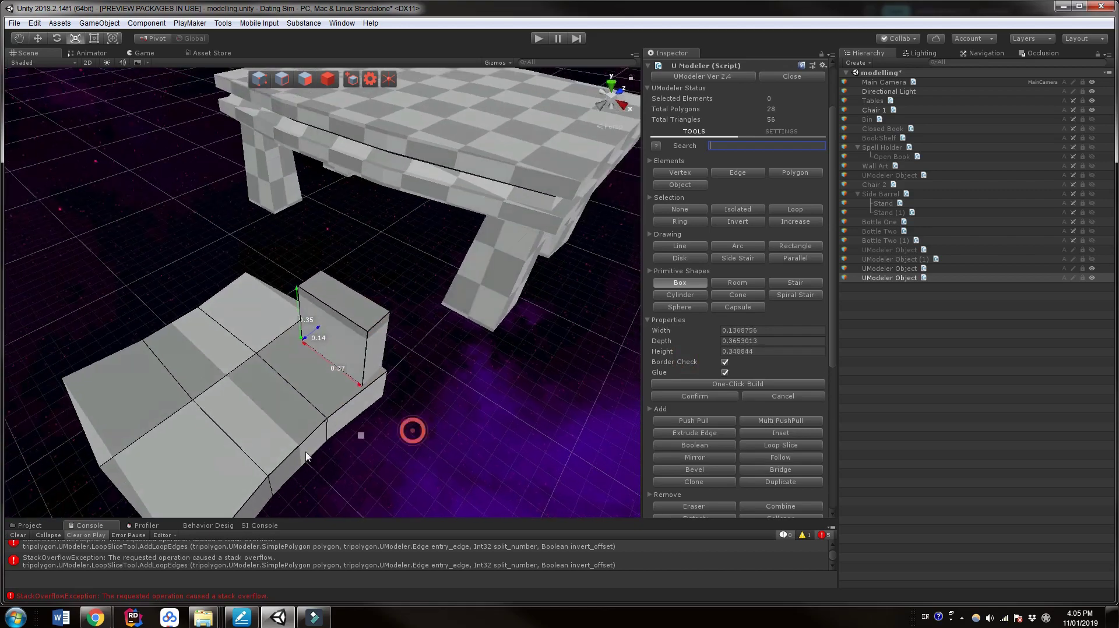
middle_click_drag(307, 457, 392, 440)
left_click_drag(322, 365, 460, 402, "alt")
middle_click_drag(393, 342, 389, 398)
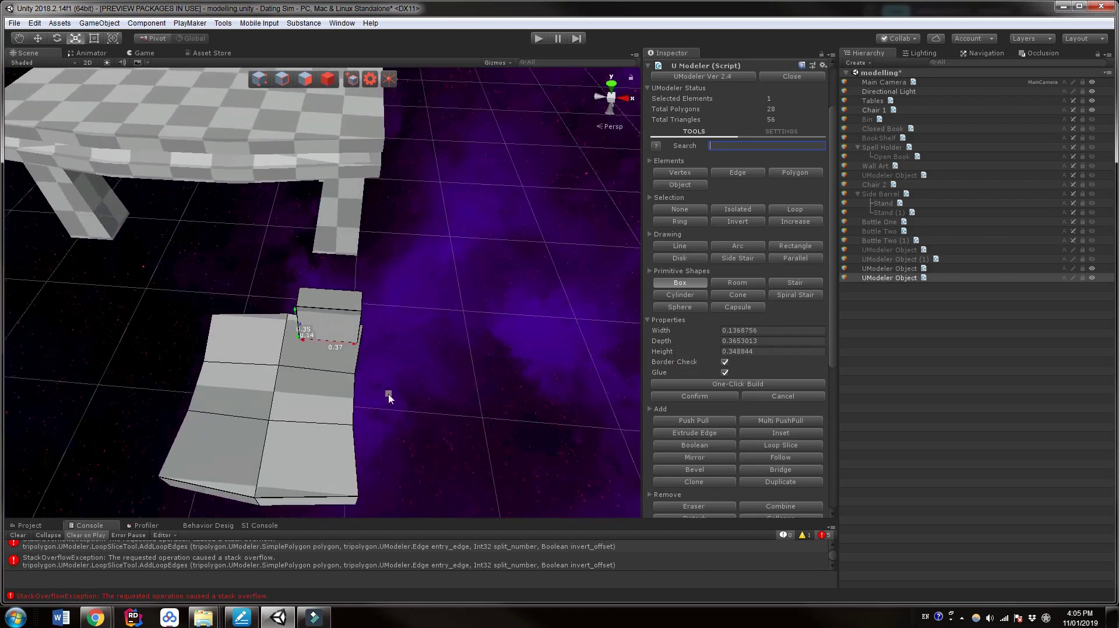
left_click_drag(392, 394, 502, 389, "alt")
middle_click_drag(417, 392, 458, 362)
scroll(458, 362, "up", 3)
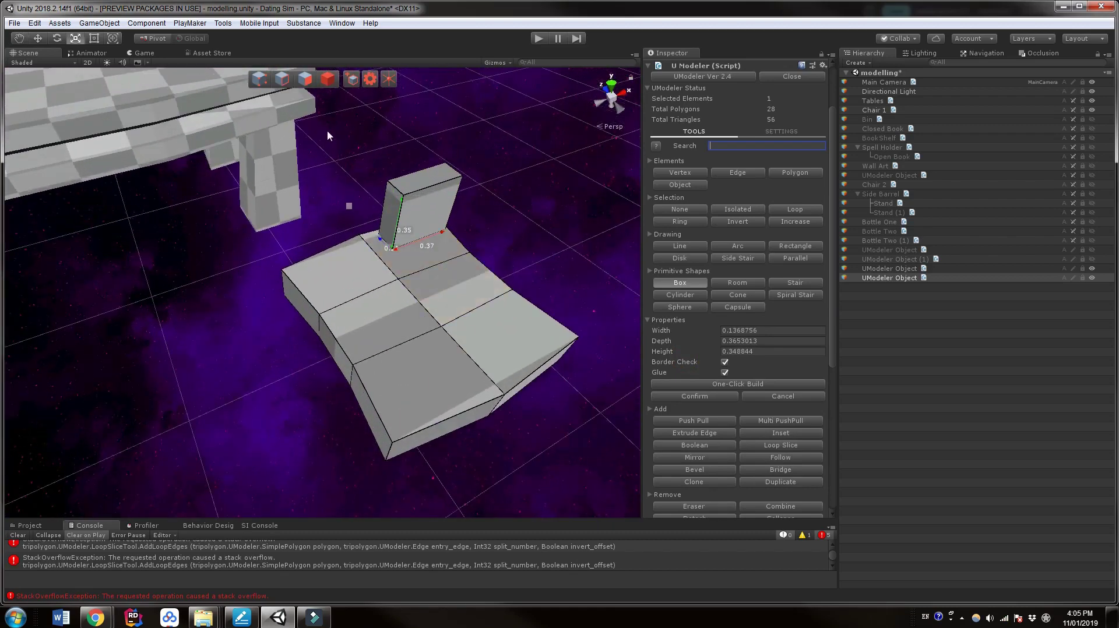
left_click(309, 83)
left_click(392, 216)
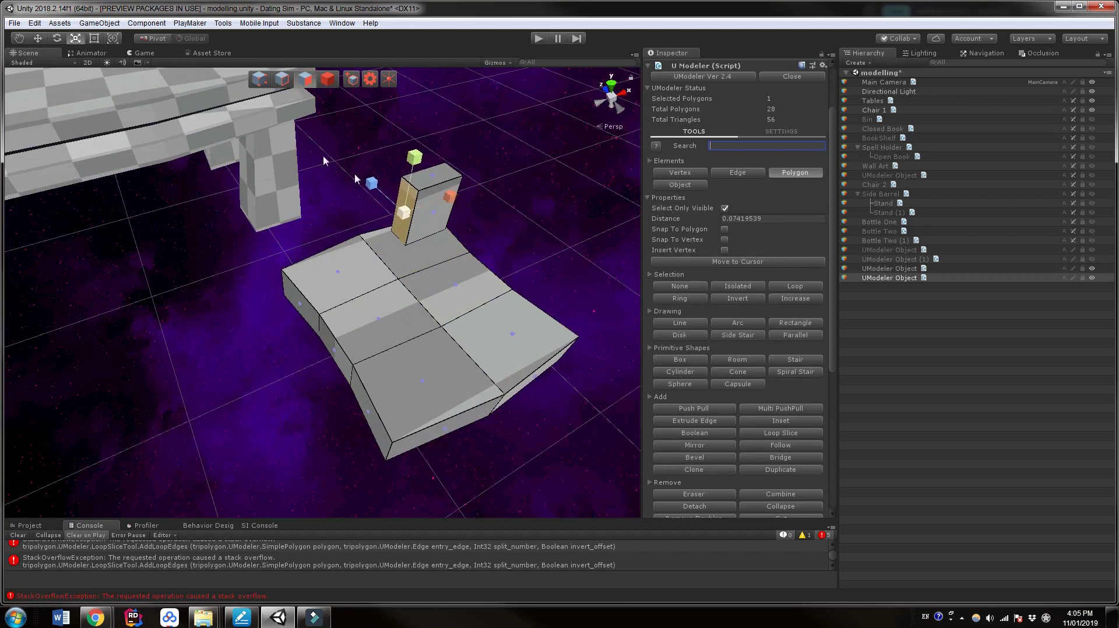
key("ctrl+z")
left_click(37, 38)
left_click(437, 210)
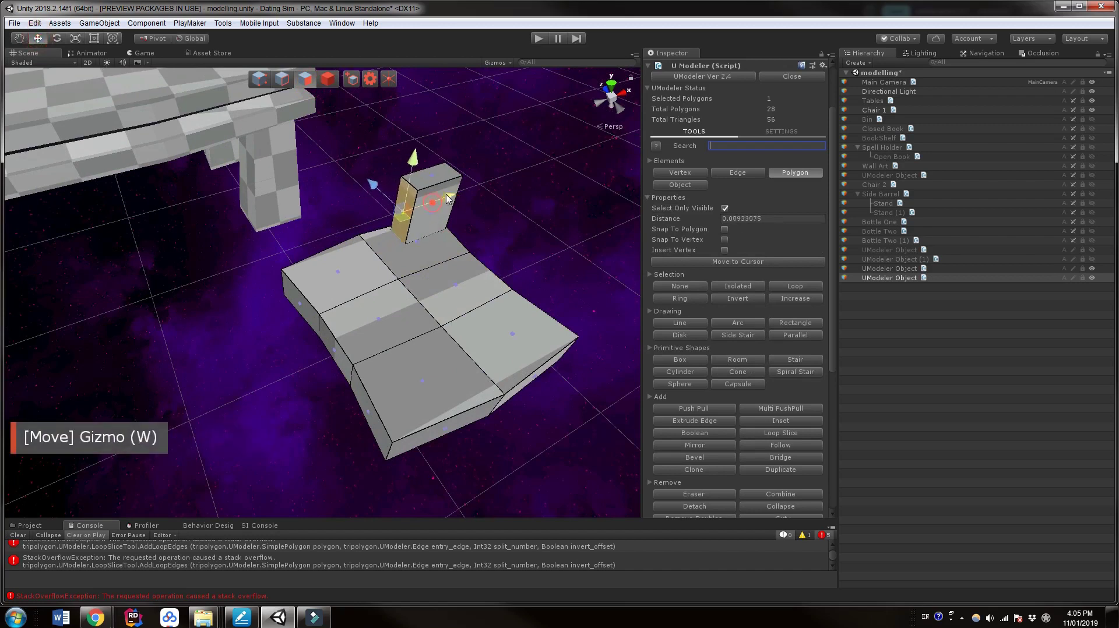
left_click_drag(392, 185, 413, 198)
- Move the corner box's outer side face inward along X by about 0.07
left_click_drag(497, 228, 517, 247, "alt")
middle_click_drag(517, 247, 471, 287)
left_click_drag(471, 286, 420, 296, "alt")
left_click(345, 277)
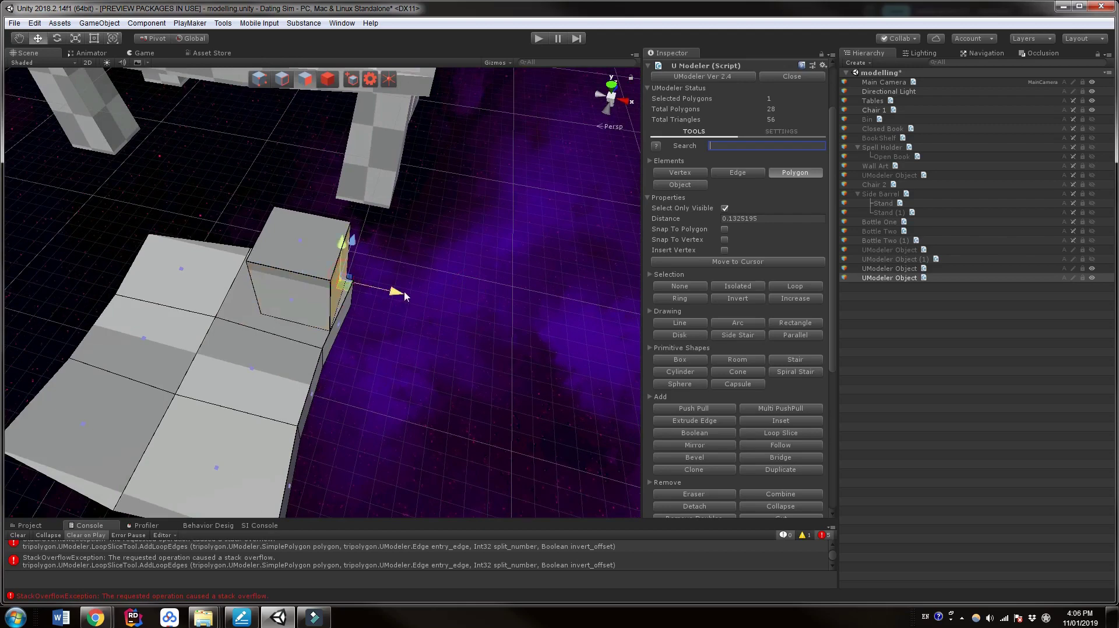
left_click_drag(397, 296, 380, 294)
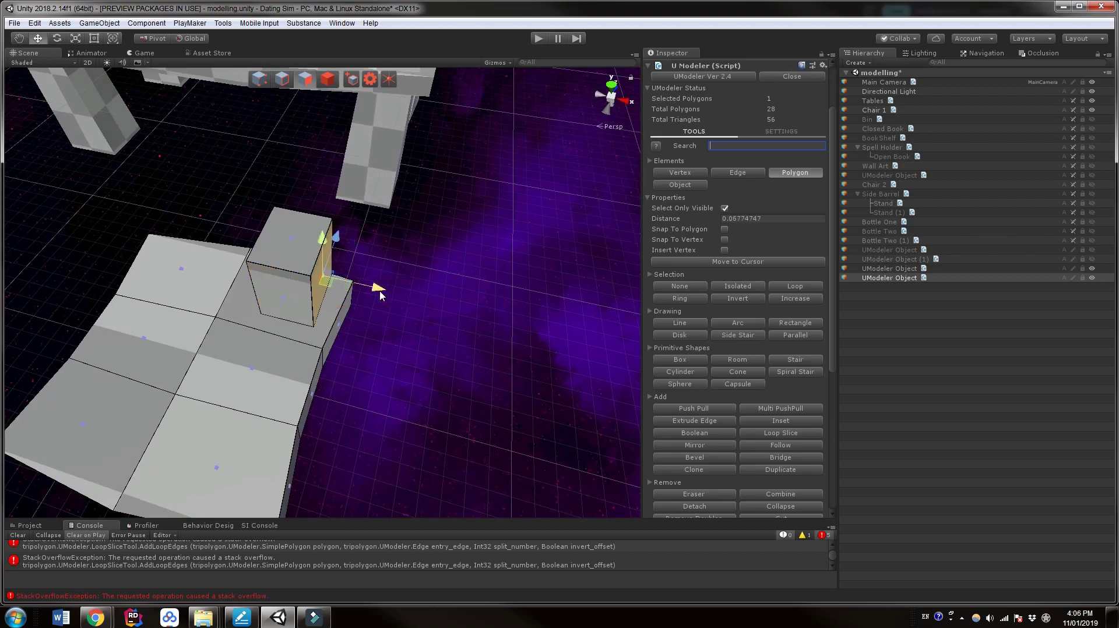
- Raise the corner box's top face by about 0.36 to form a tall post
middle_click_drag(377, 299, 459, 300)
left_click(380, 254)
scroll(488, 349, "down", 5)
right_click_drag(488, 358, 475, 302)
left_click_drag(468, 422, 432, 366, "alt")
left_click_drag(353, 235, 357, 148)
- Slant the post by shifting its front top edge about 0.11 and its inner side top edge about 0.03
left_click(282, 79)
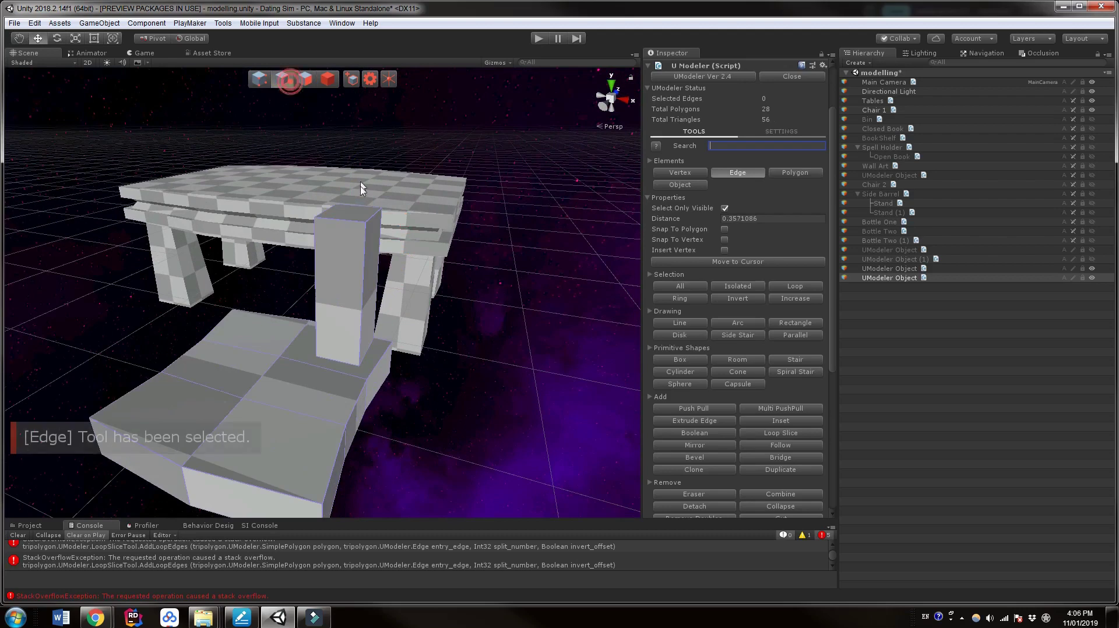
left_click_drag(355, 208, 344, 216)
left_click_drag(429, 336, 476, 302, "alt")
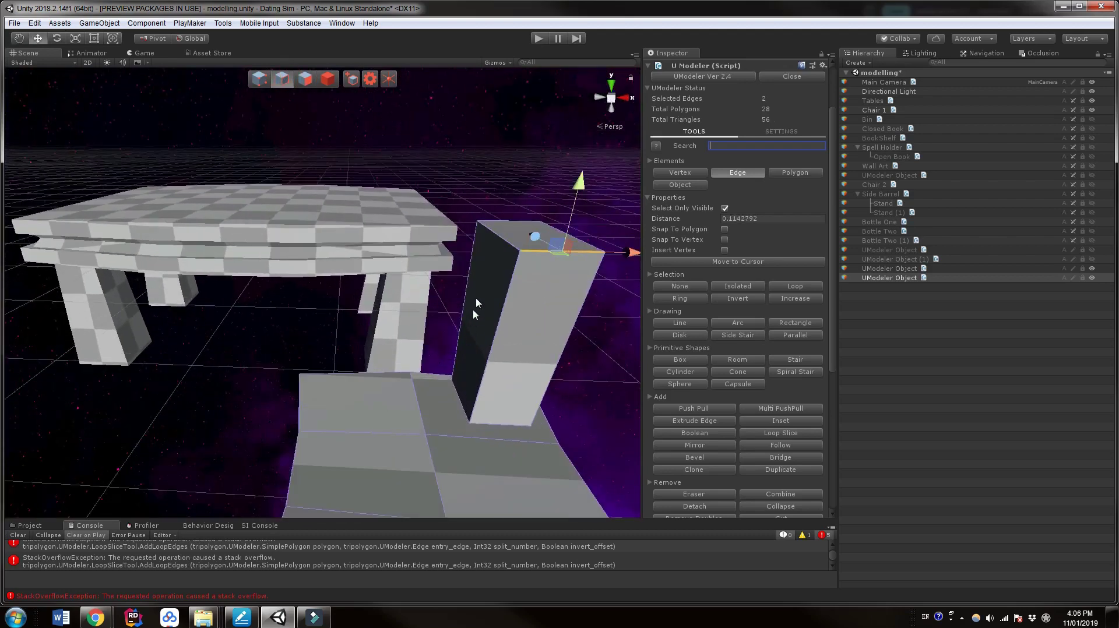
left_click(503, 244)
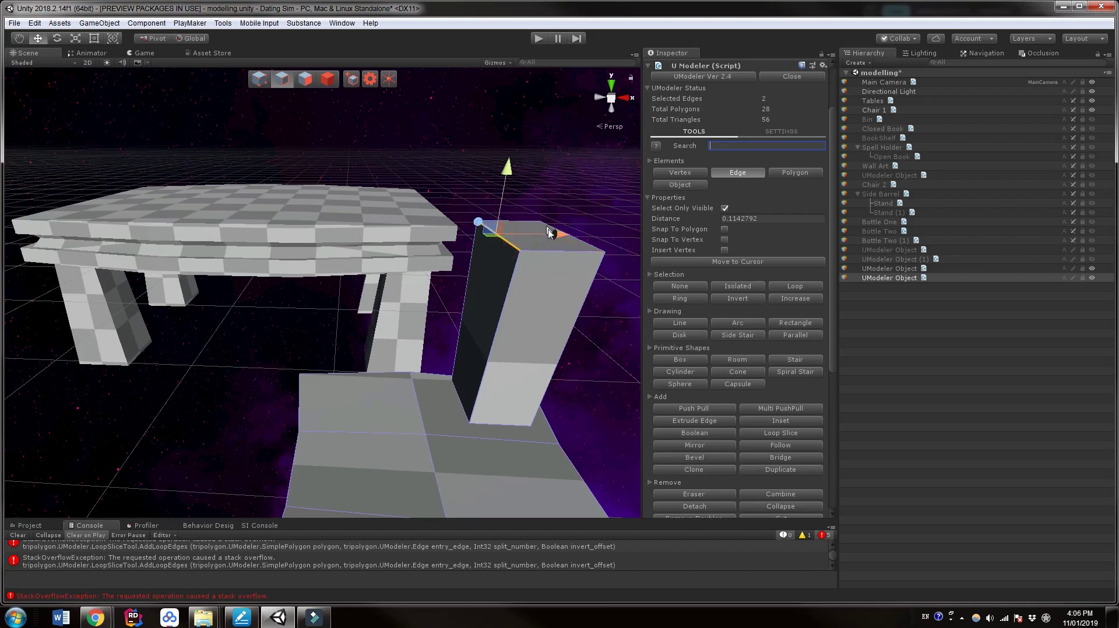
left_click_drag(550, 233, 545, 235)
- Start mirroring the slab and post mesh across the Z axis with the Mirror tool
left_click_drag(517, 293, 430, 340, "alt")
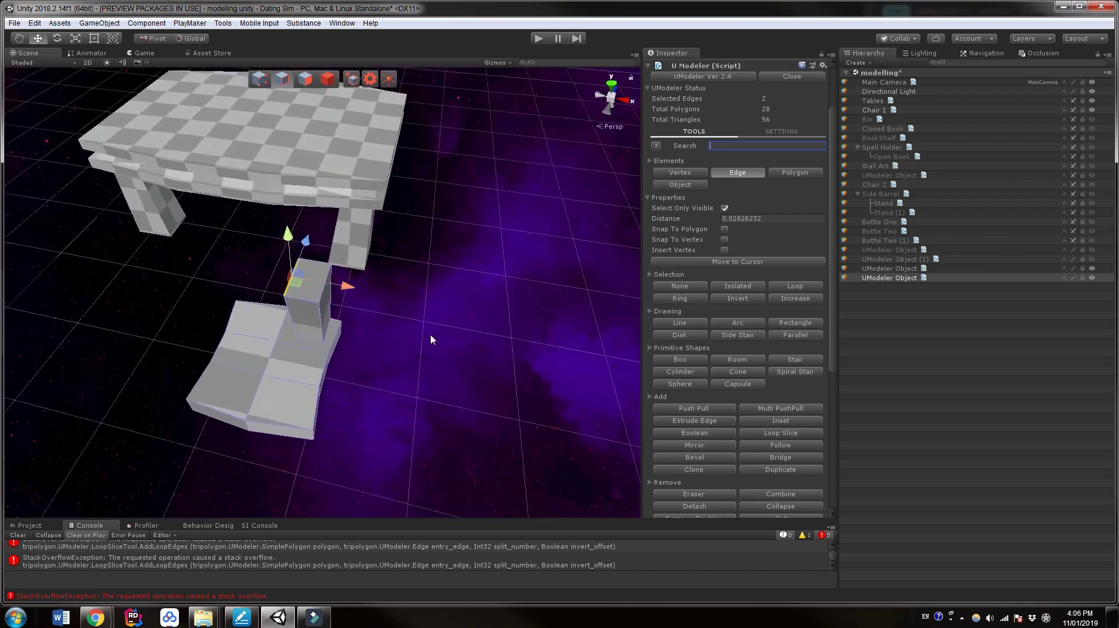
scroll(430, 335, "up", 3)
middle_click_drag(432, 335, 484, 318)
scroll(787, 413, "down", 5)
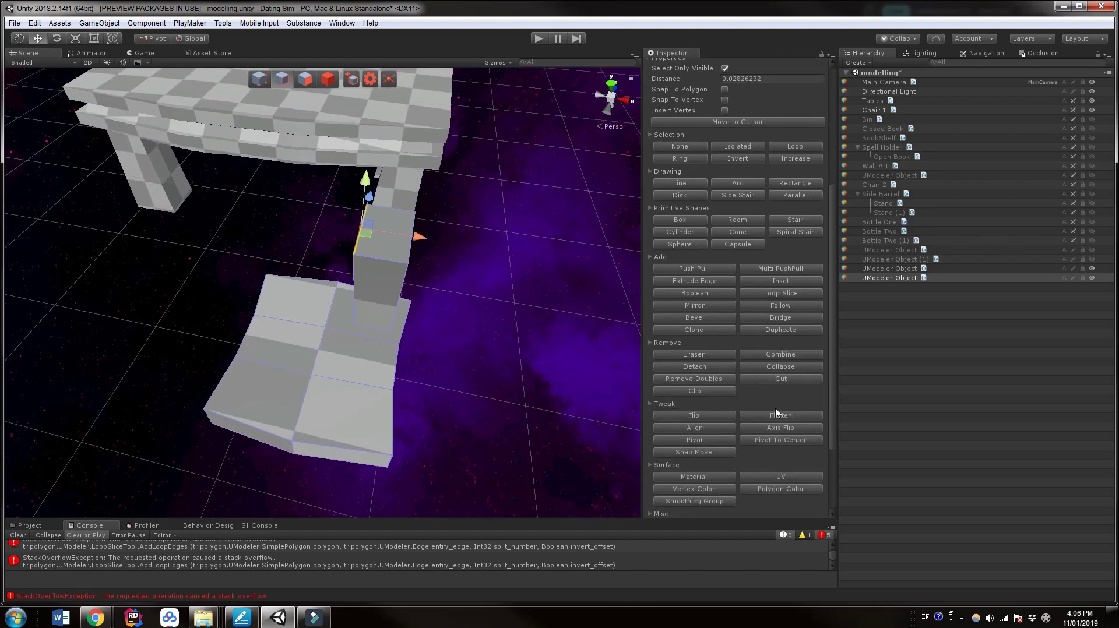
left_click(697, 308)
left_click(737, 332)
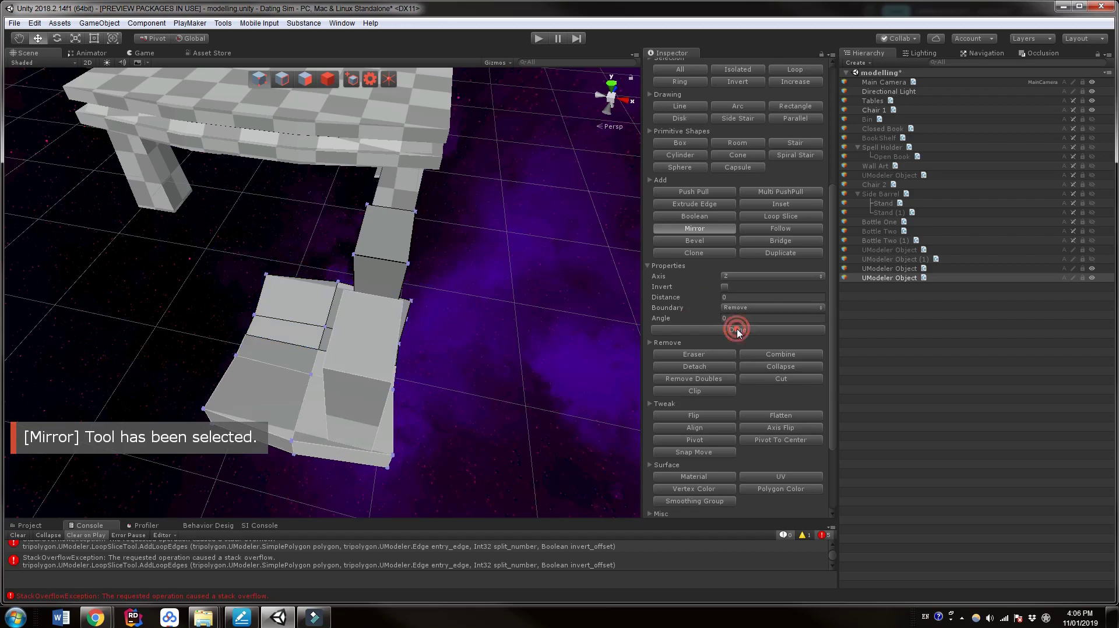
- Finish the Z-axis mirroring of the slab and post mesh
left_click(738, 274)
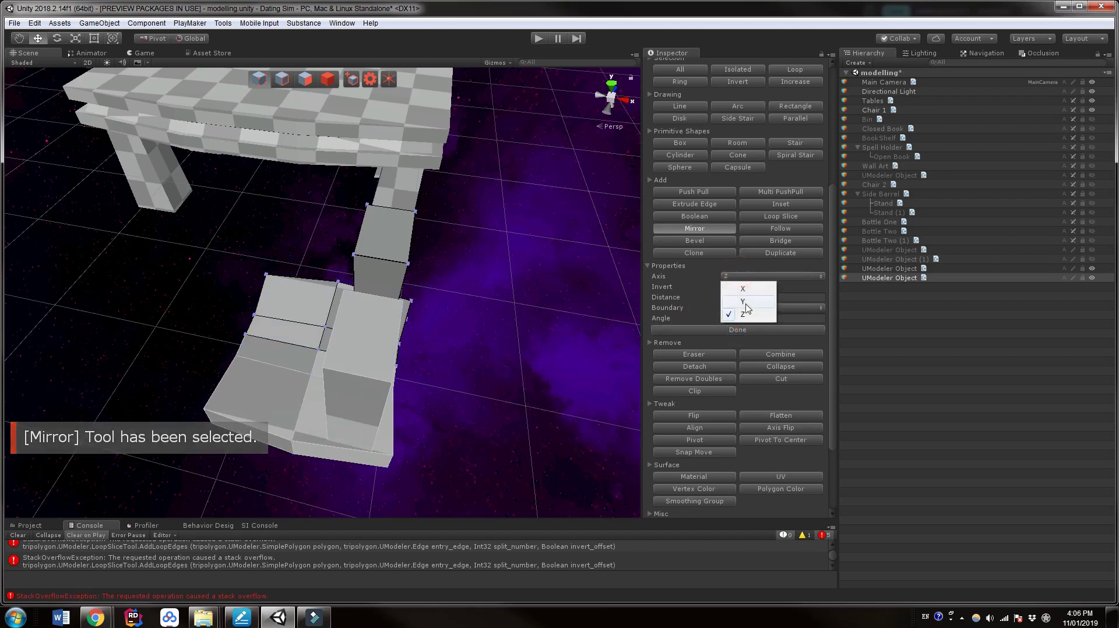
left_click(744, 297)
left_click(746, 278)
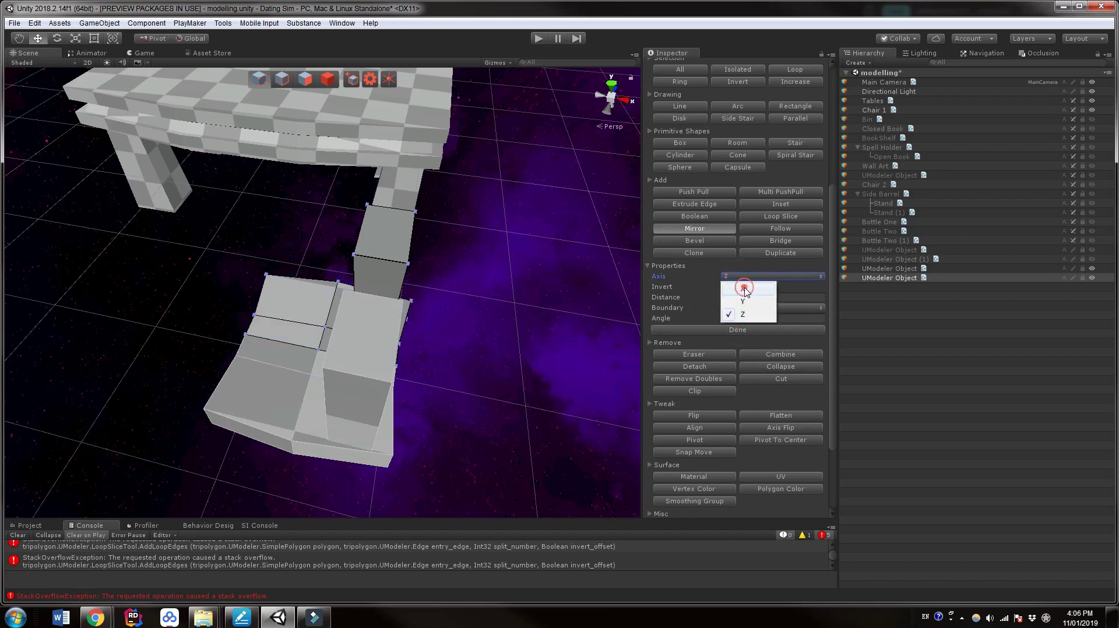
left_click(746, 291)
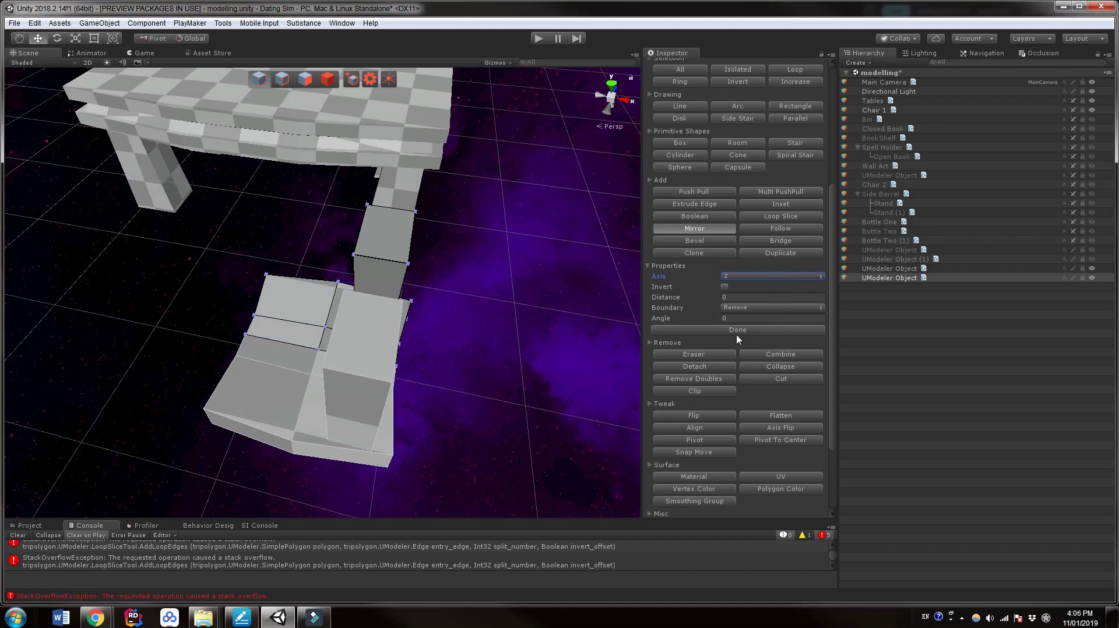
left_click(737, 331)
- Mirror the slab and its posts across the X axis to get posts at all four corners
left_click(726, 276)
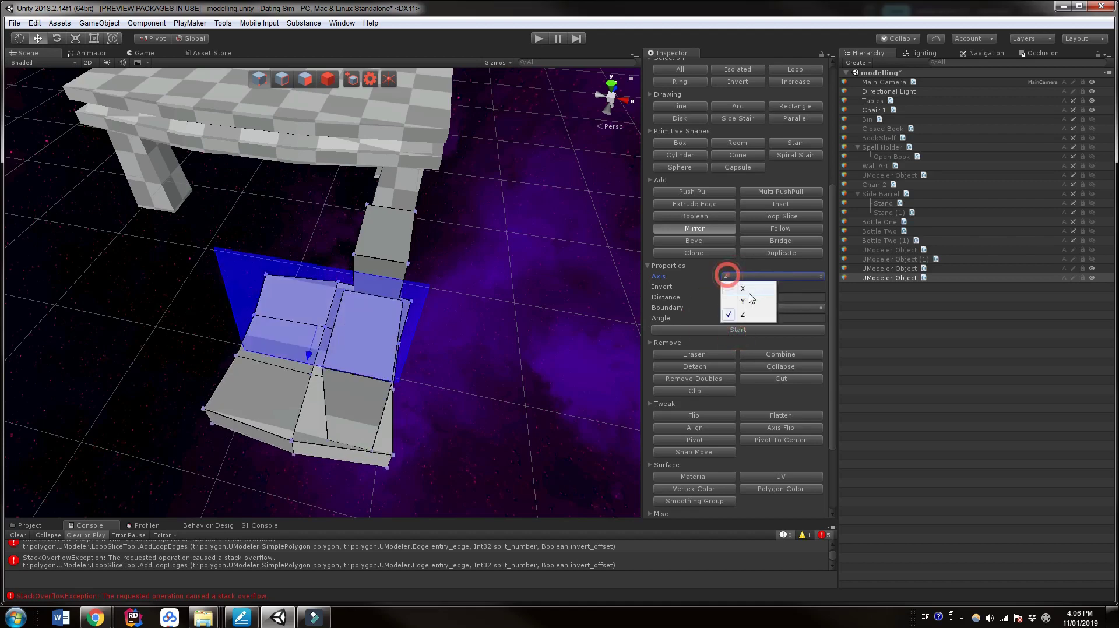
left_click(742, 302)
left_click(743, 276)
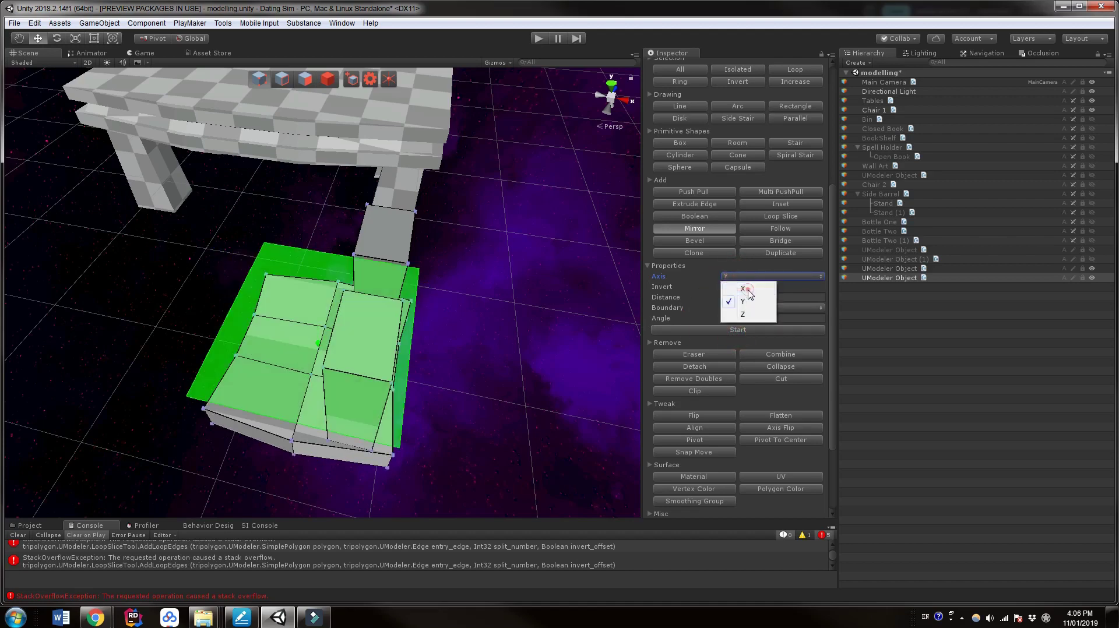
left_click(743, 288)
left_click(738, 331)
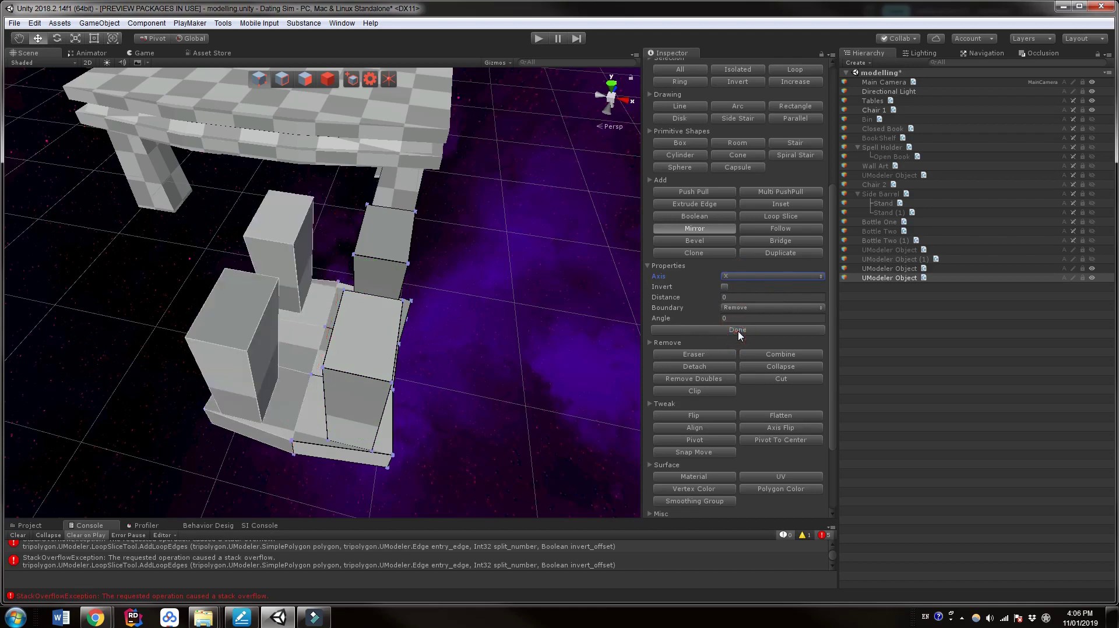
left_click(738, 330)
- Set the object's X rotation to 180 so the posts point down as legs
middle_click_drag(475, 380, 455, 379)
left_click_drag(470, 392, 375, 332, "alt")
middle_click_drag(484, 379, 499, 356)
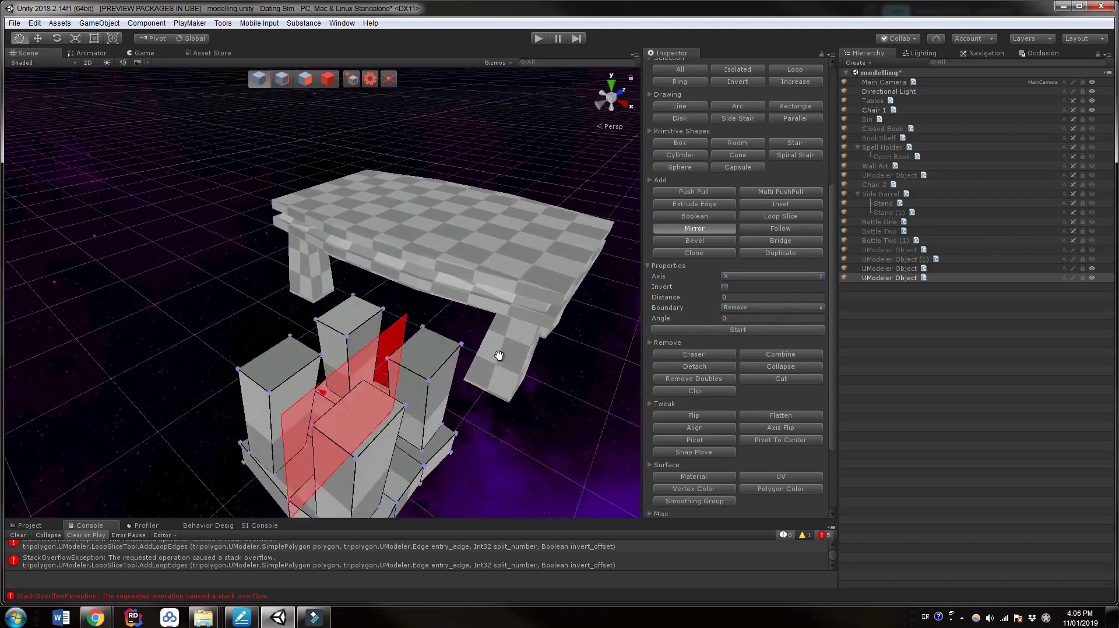
left_click_drag(499, 355, 615, 330, "alt")
scroll(752, 292, "up", 6)
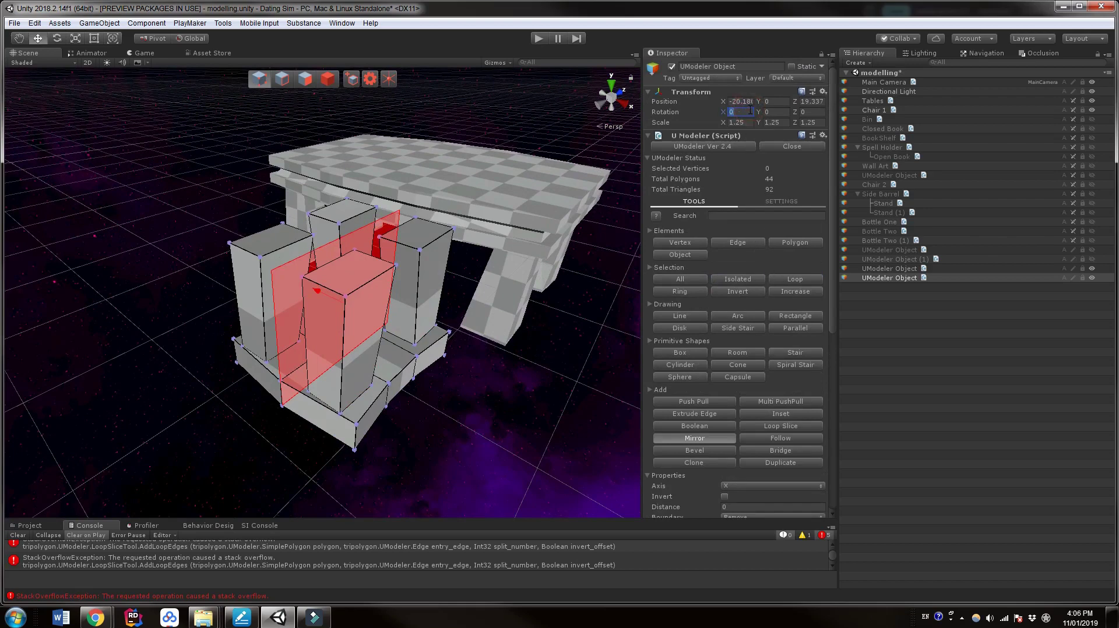
type("180")
key("Return")
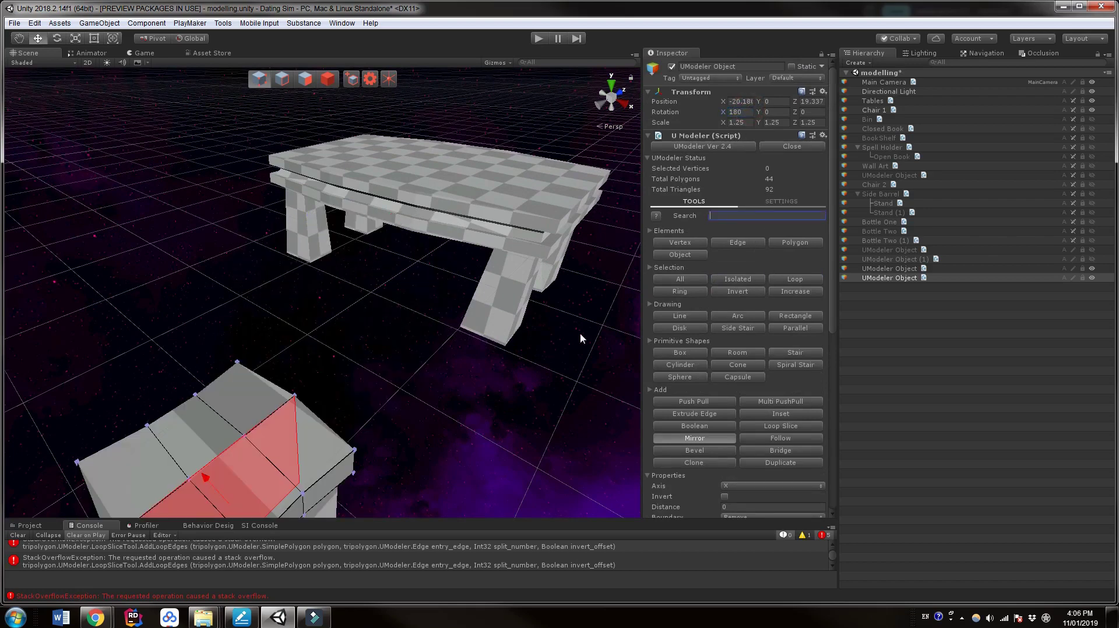
- Move the flipped stool as a whole object up to Y about 0.6 and along Z to about 20.61
key("f")
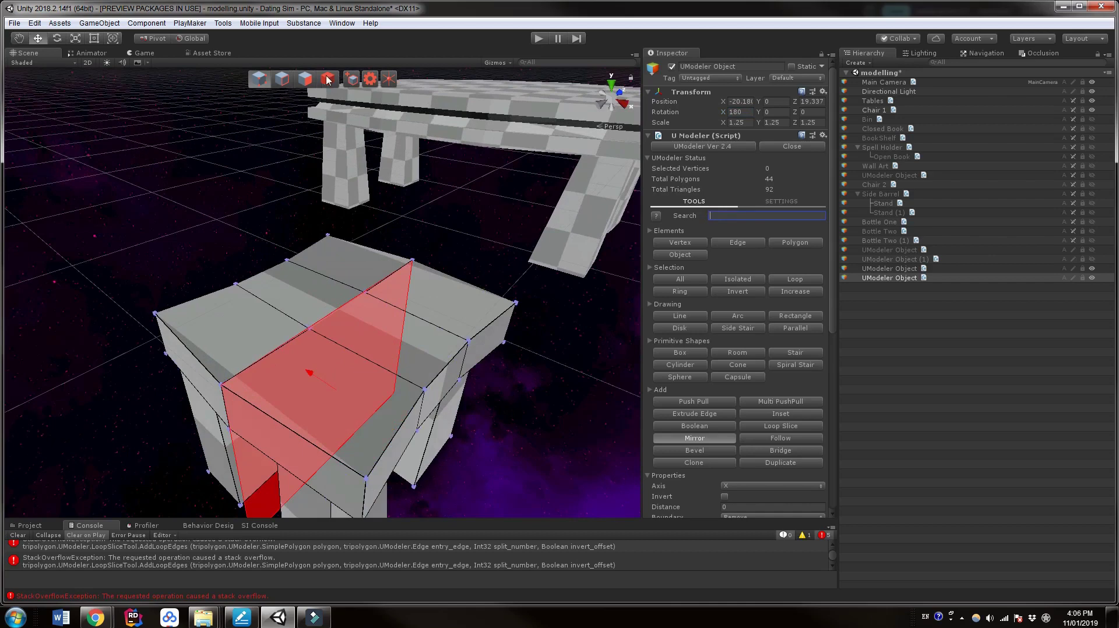
left_click(328, 79)
scroll(313, 149, "down", 3)
left_click_drag(356, 242, 410, 130)
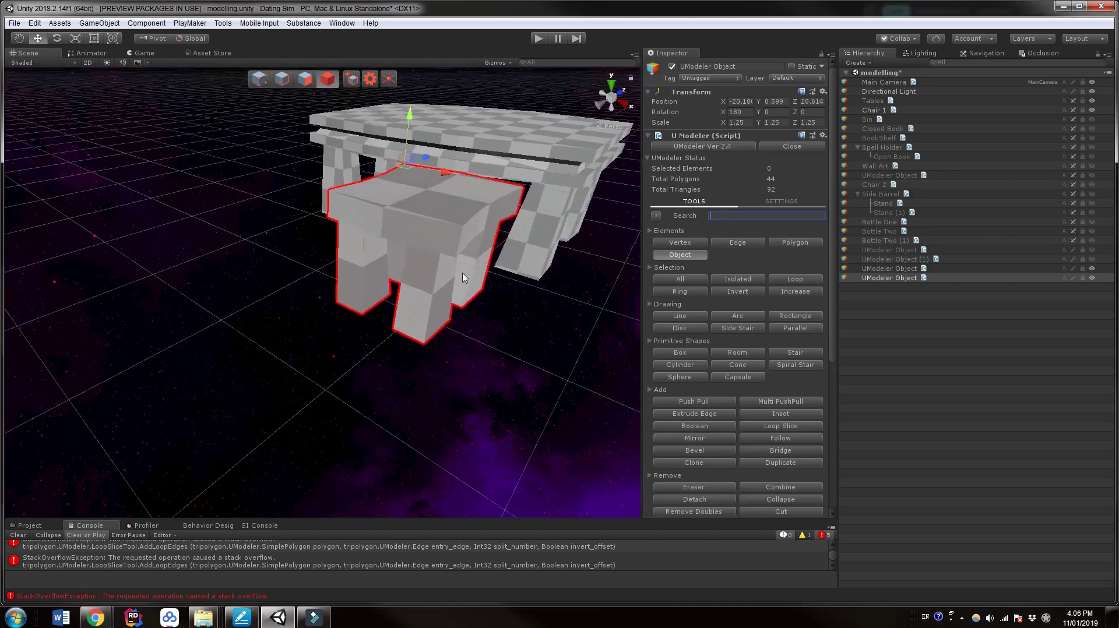
- Shift the middle edge on one side of the seat along Z by about 0.06
right_click_drag(463, 274, 376, 301)
scroll(401, 275, "down", 3)
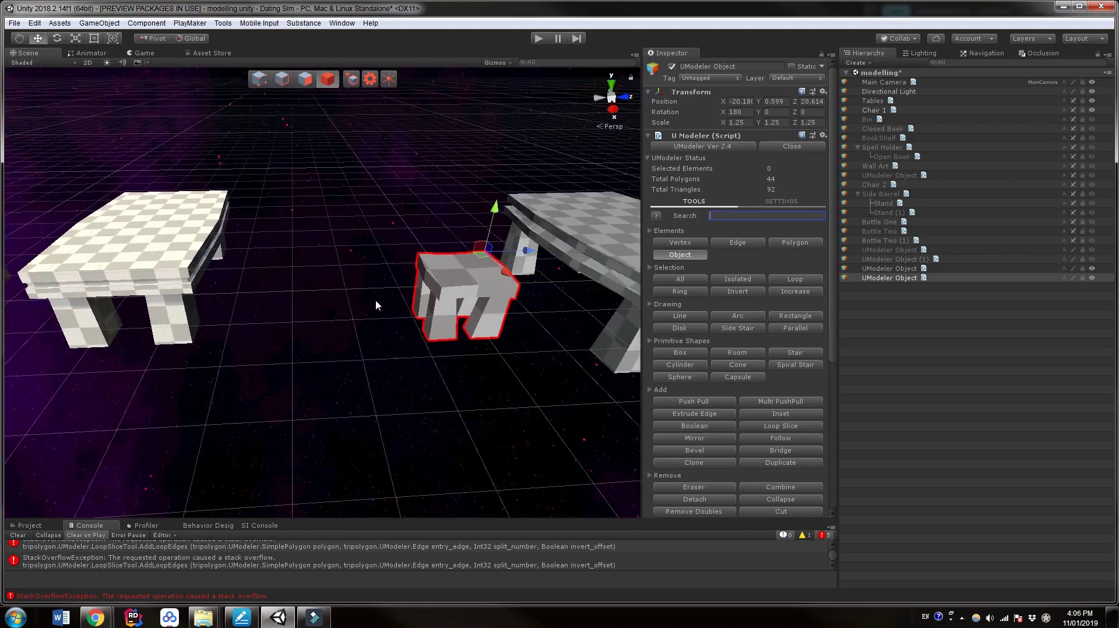
scroll(376, 301, "down", 2)
middle_click_drag(400, 295, 361, 304)
scroll(360, 302, "up", 4)
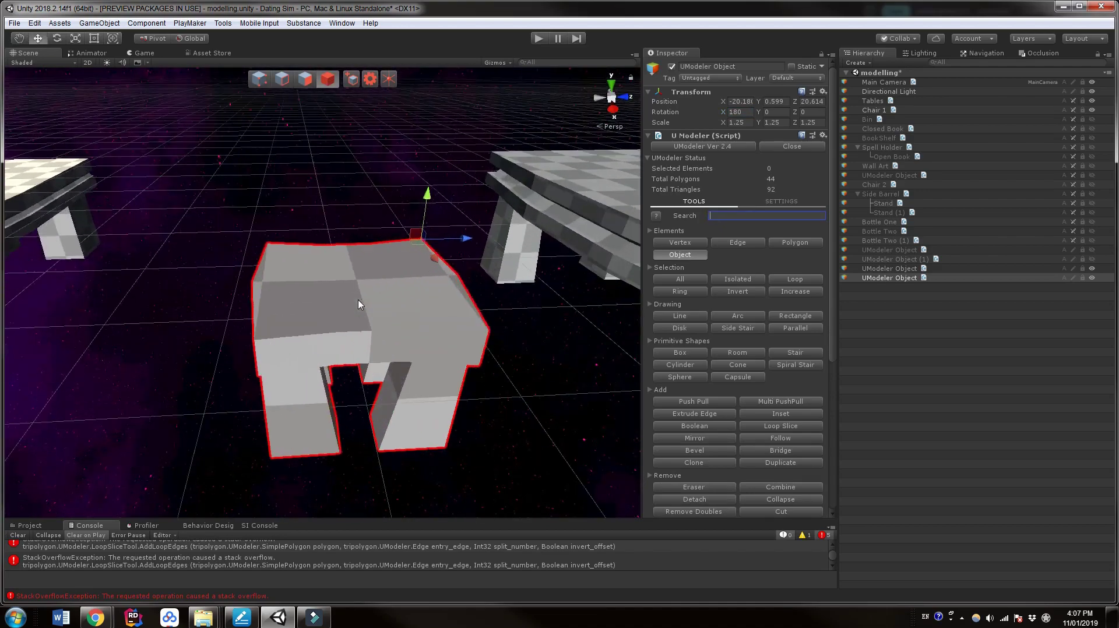
left_click_drag(358, 300, 373, 278, "alt")
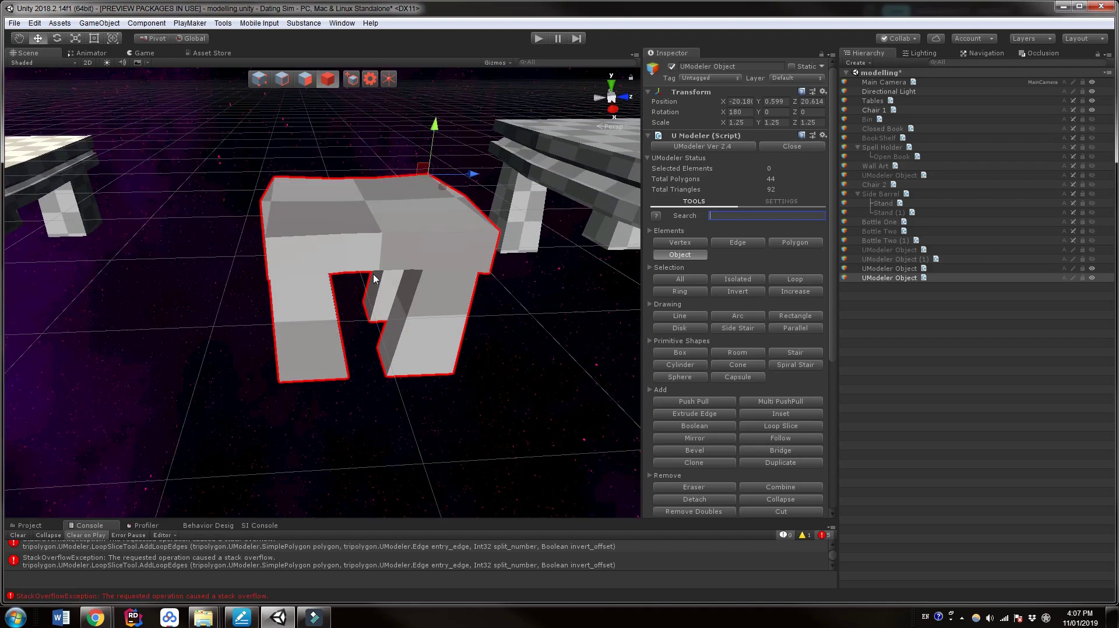
left_click_drag(374, 278, 369, 284, "alt")
left_click(305, 79)
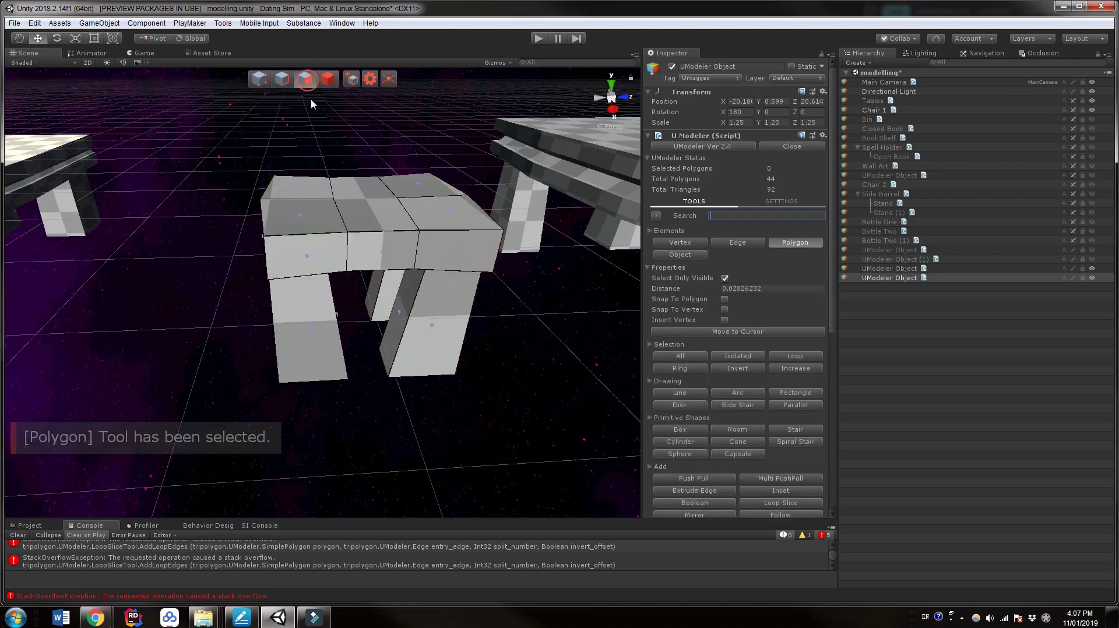
left_click_drag(315, 111, 445, 242, "alt")
left_click(288, 86)
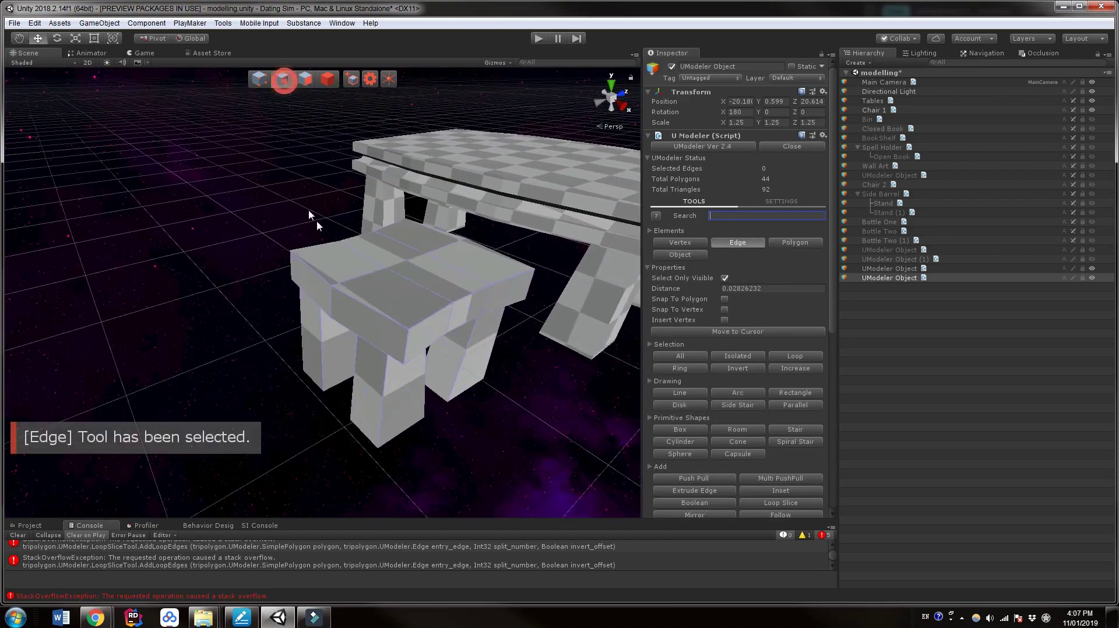
left_click(331, 292)
left_click_drag(369, 292, 378, 293)
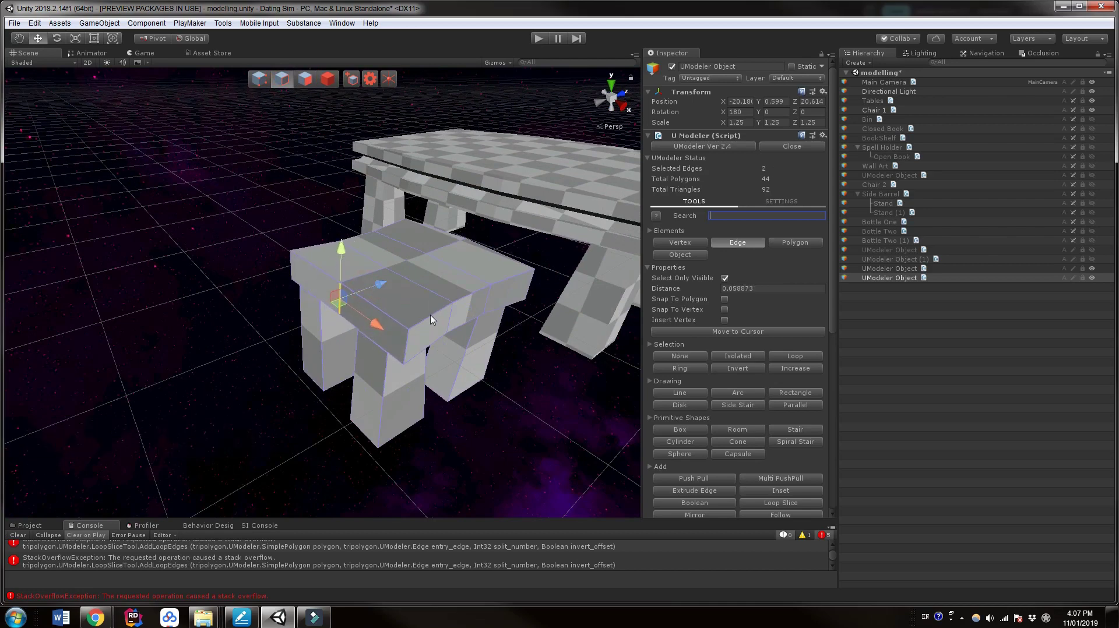
- Shift the middle edge on the opposite side of the seat by about 0.03
right_click_drag(480, 326, 349, 325)
middle_click_drag(588, 344, 417, 321)
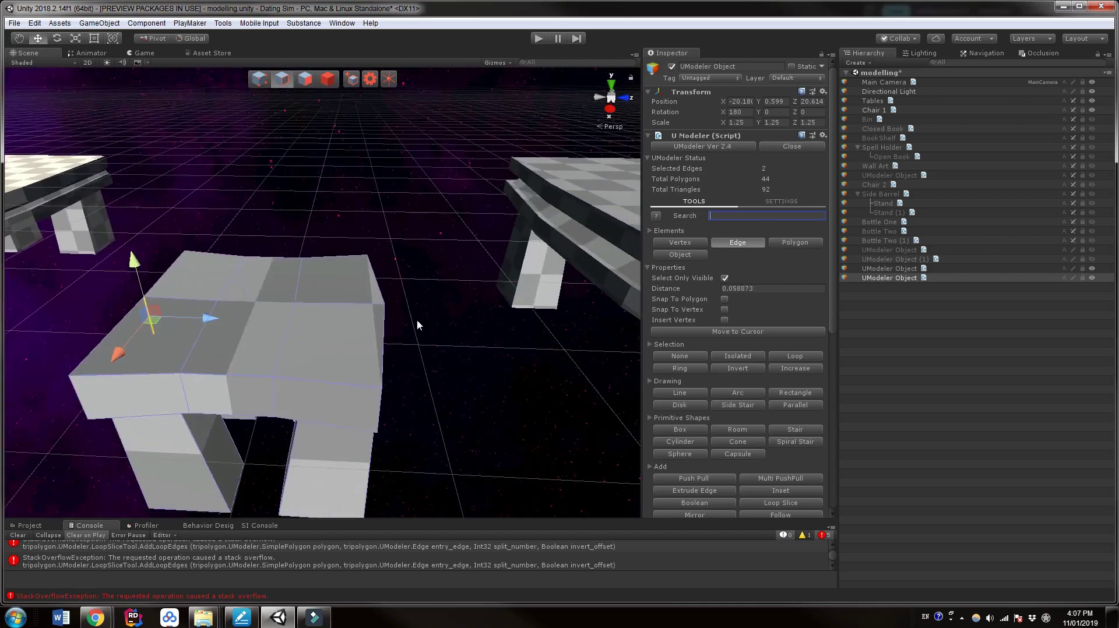
left_click(384, 312)
left_click_drag(385, 315, 356, 351, "alt")
left_click_drag(417, 333, 362, 311, "alt")
left_click(319, 293)
- Examine the existing chair's backrest and proportions beside its table and compare them with the new stool
scroll(362, 311, "down", 5)
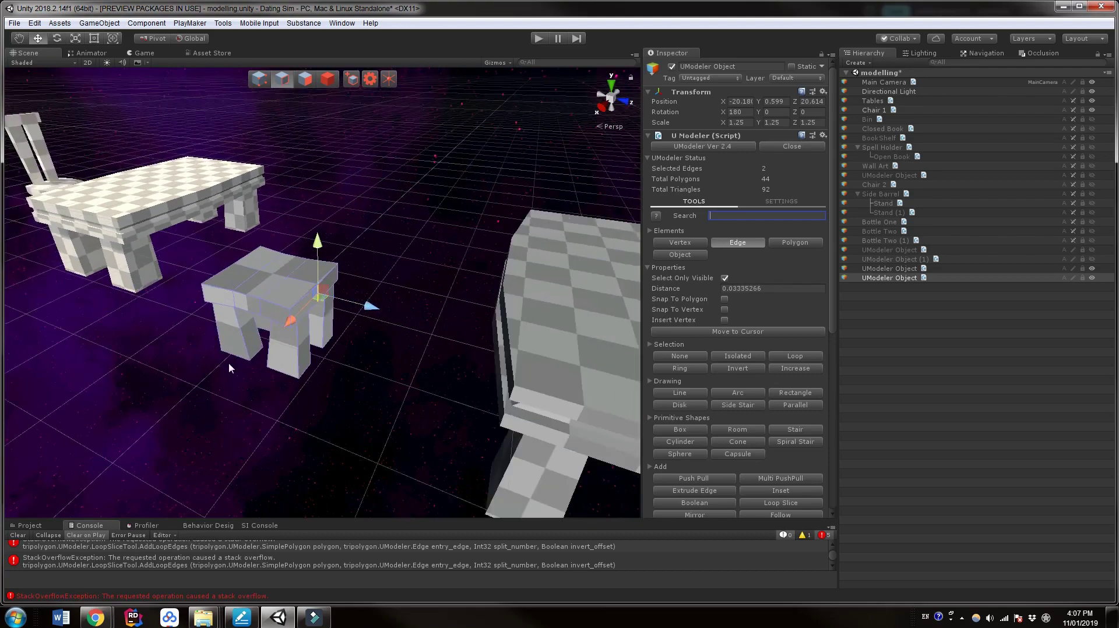
left_click_drag(220, 368, 392, 357, "alt")
scroll(379, 364, "down", 3)
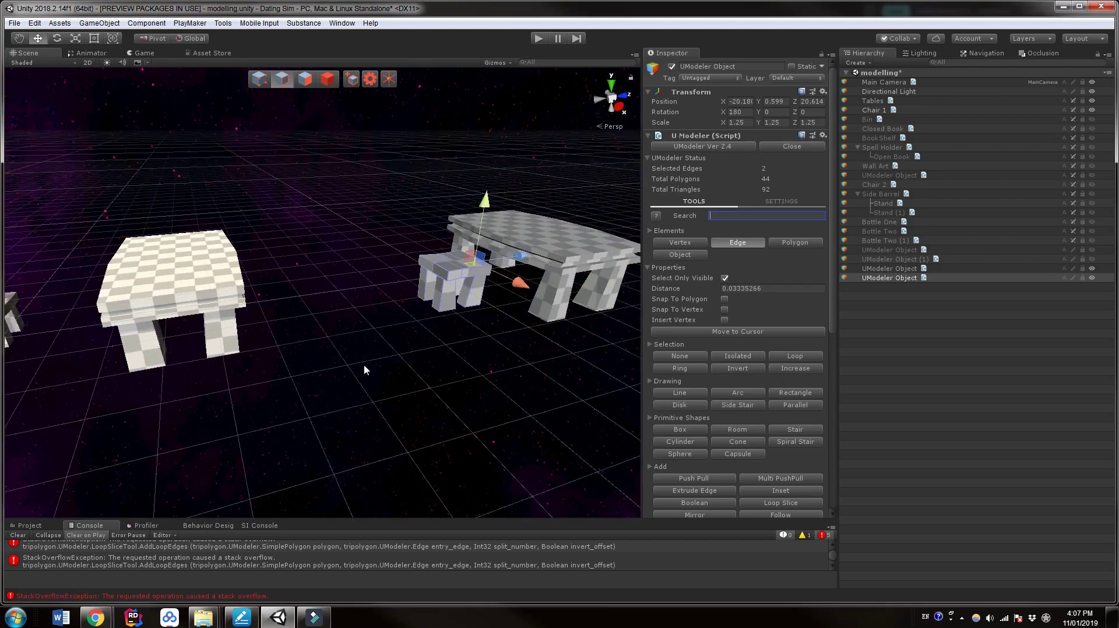
left_click_drag(314, 363, 282, 340, "alt")
middle_click_drag(79, 389, 278, 333)
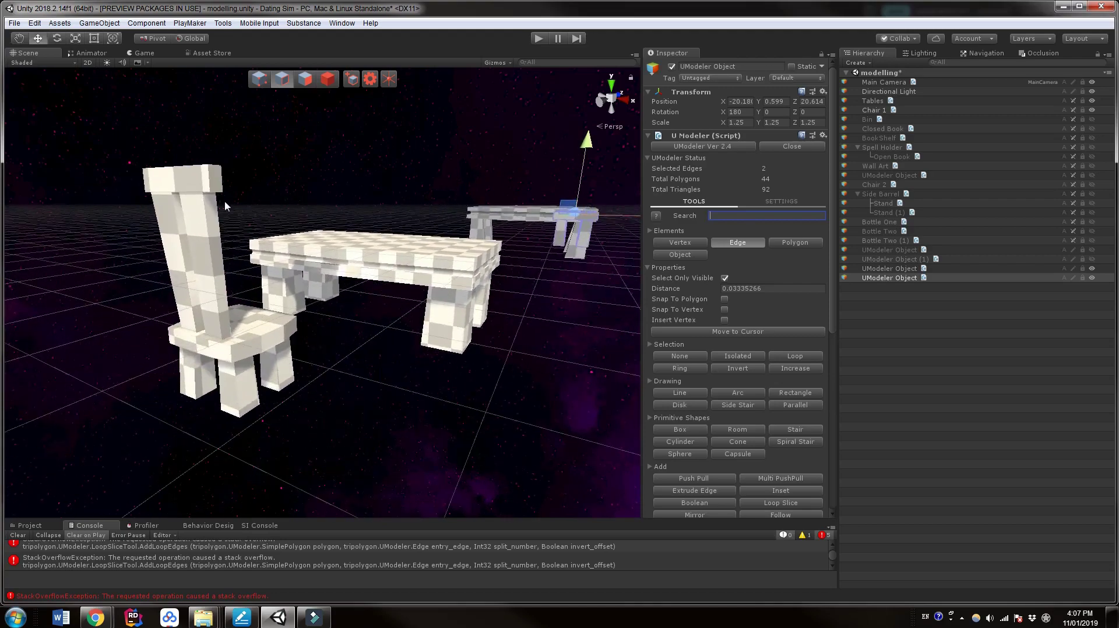
middle_click_drag(418, 309, 277, 372)
scroll(360, 365, "up", 7)
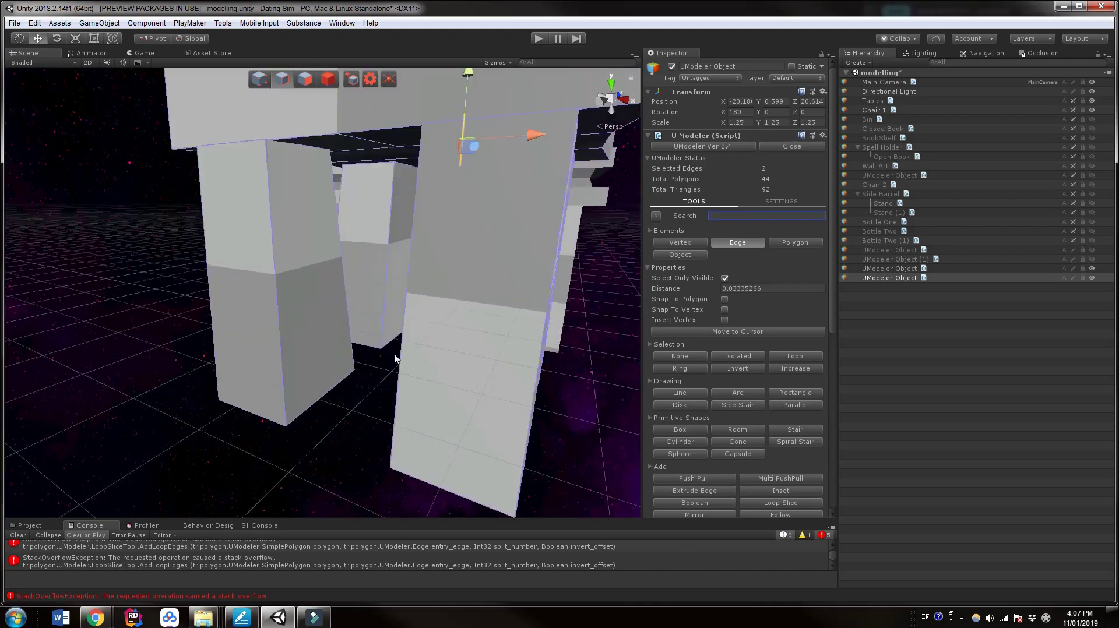
scroll(394, 357, "down", 3)
middle_click_drag(394, 357, 378, 374)
left_click_drag(378, 375, 462, 355, "alt")
scroll(466, 365, "up", 2)
middle_click_drag(462, 356, 472, 377)
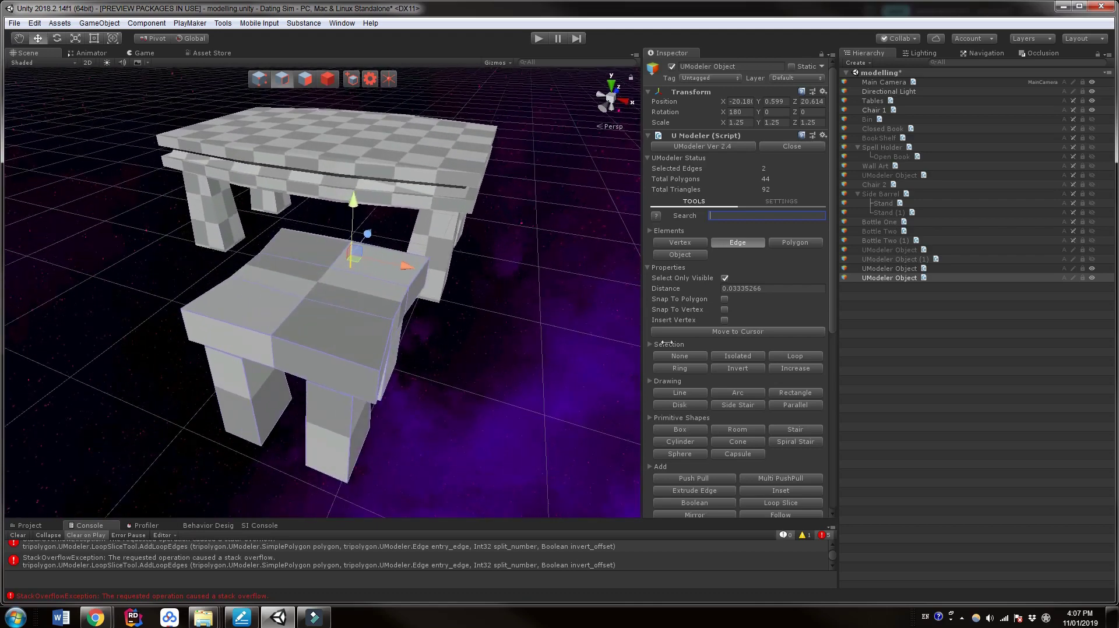
- Build a box about 0.09 by 0.30 and 0.88 high on the seat's rear part as a backrest post
left_click(687, 432)
mouse_move(298, 333)
left_mouse_down()
mouse_move(376, 365)
mouse_move(346, 356)
left_mouse_up()
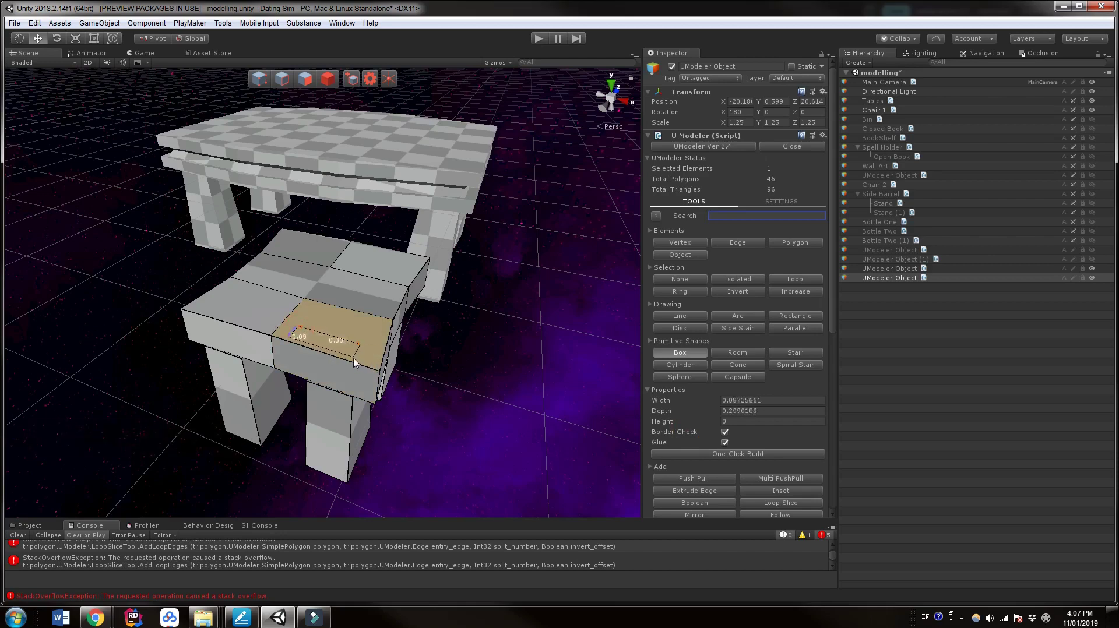
left_click(316, 116)
middle_click_drag(316, 116, 413, 245)
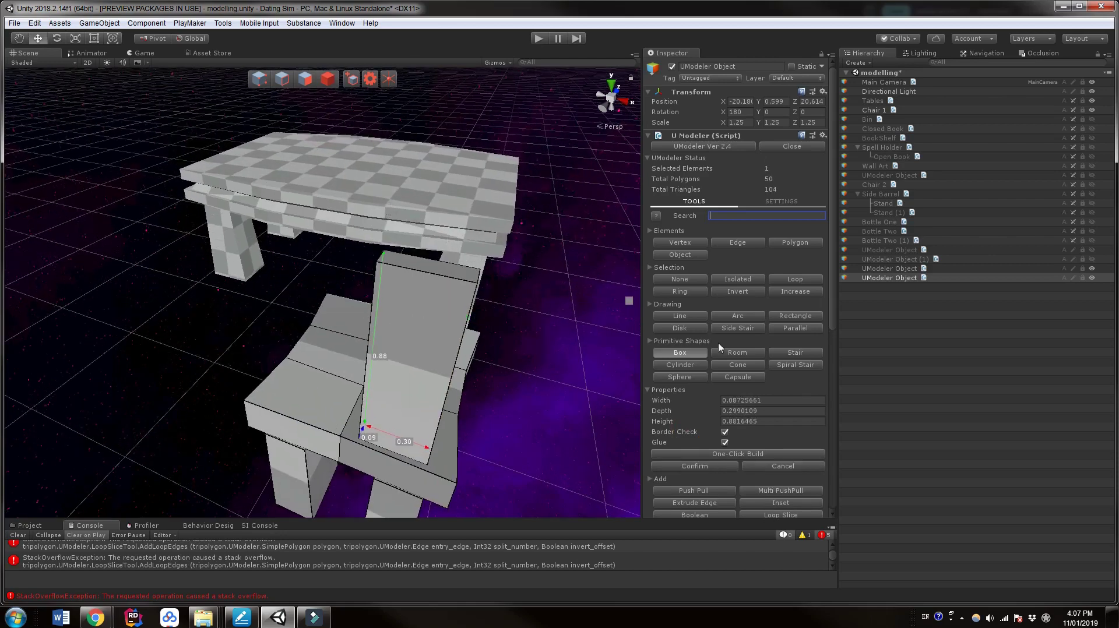
- Start mirroring the chair mesh across the X axis to duplicate the backrest post on the other half
scroll(730, 376, "down", 5)
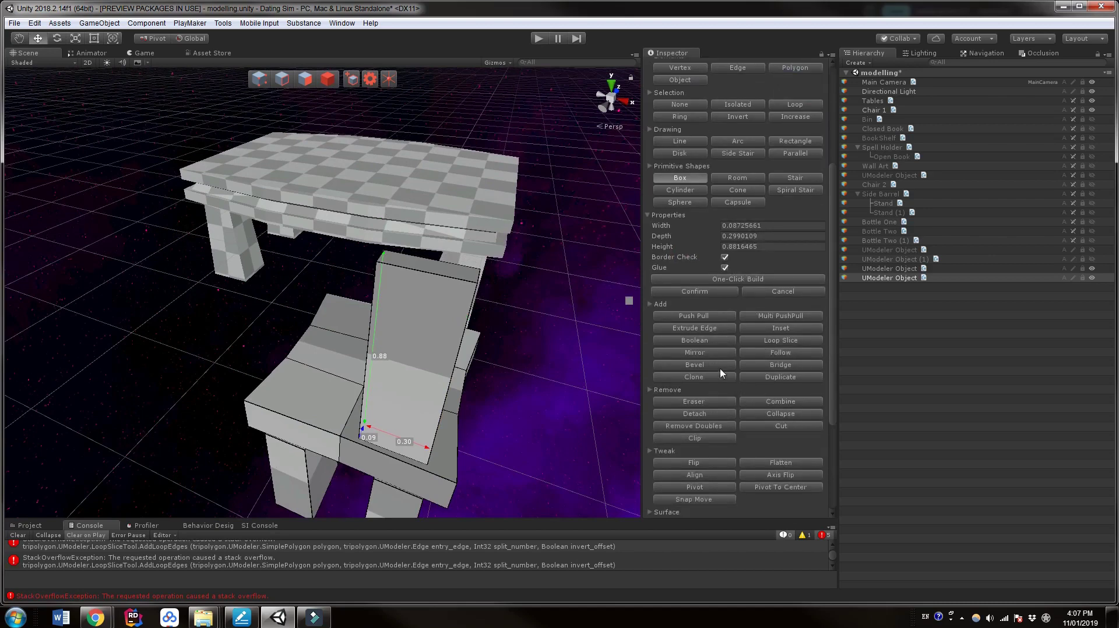
left_click(694, 353)
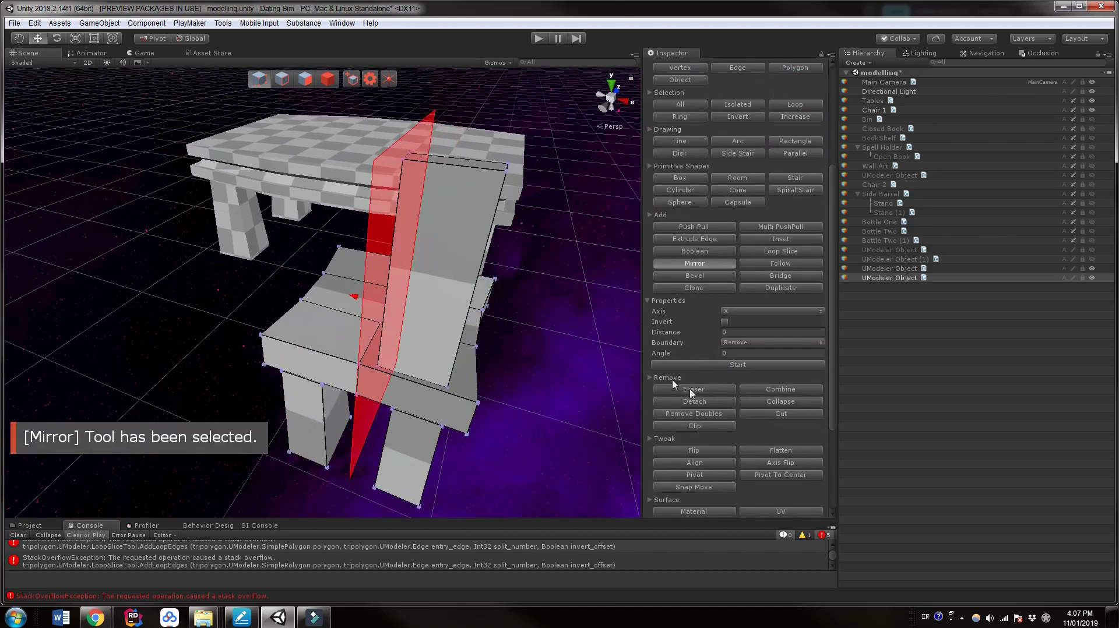
left_click(725, 367)
left_click_drag(559, 318, 482, 279, "alt")
- Narrow the backrest post by moving its outer side face inward about 0.11 and shifting its inner side face about 0.02
left_click(304, 79)
left_click_drag(304, 81, 353, 154, "alt")
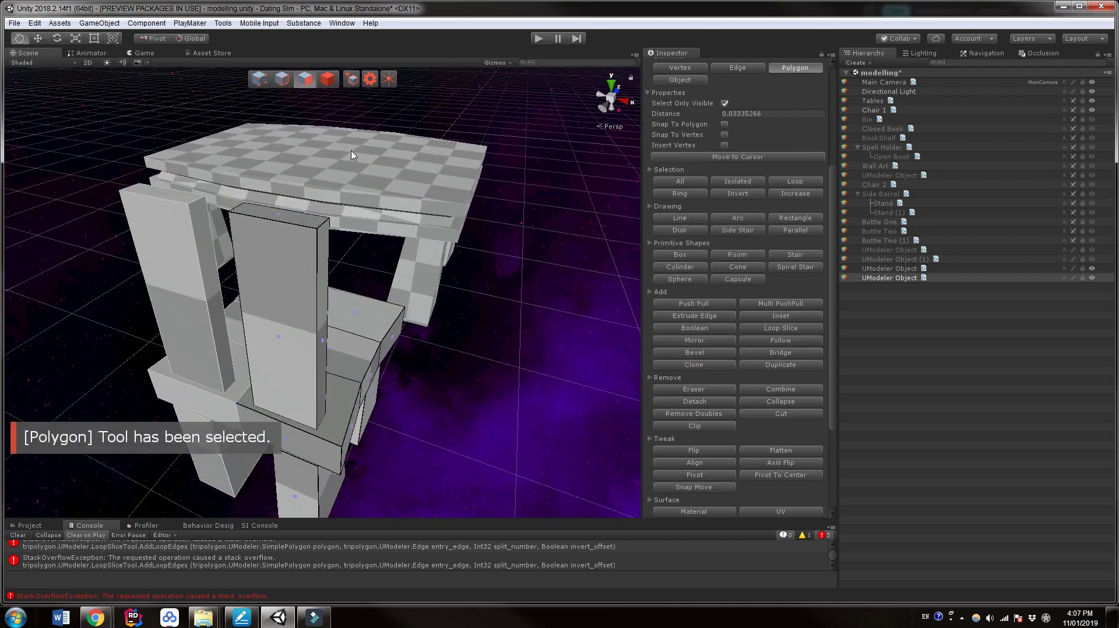
left_click(324, 279)
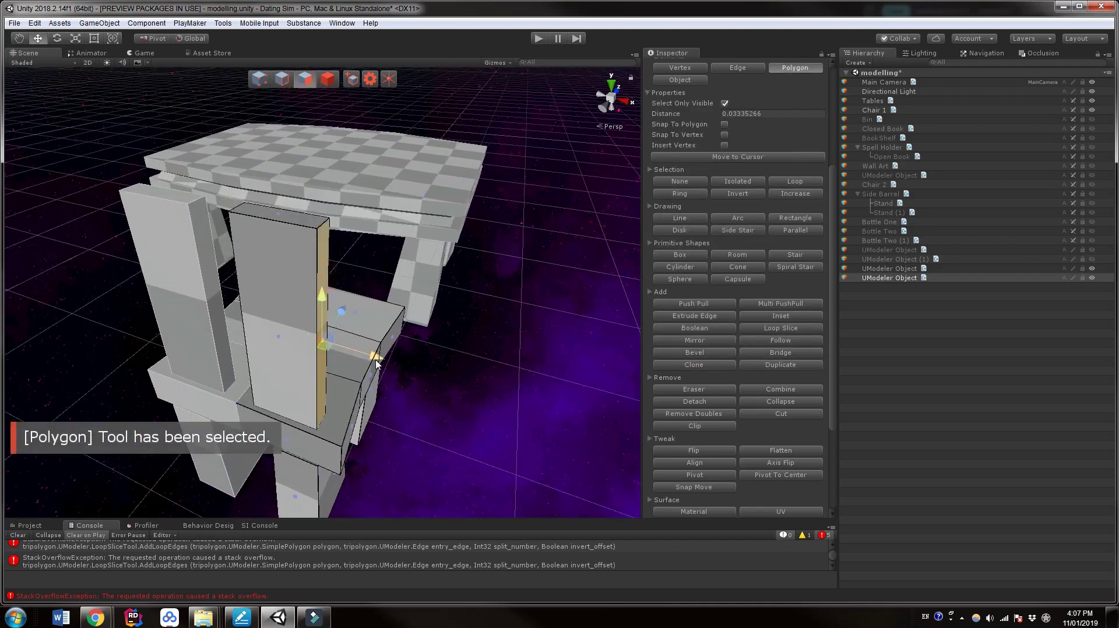
left_click_drag(375, 364, 409, 379)
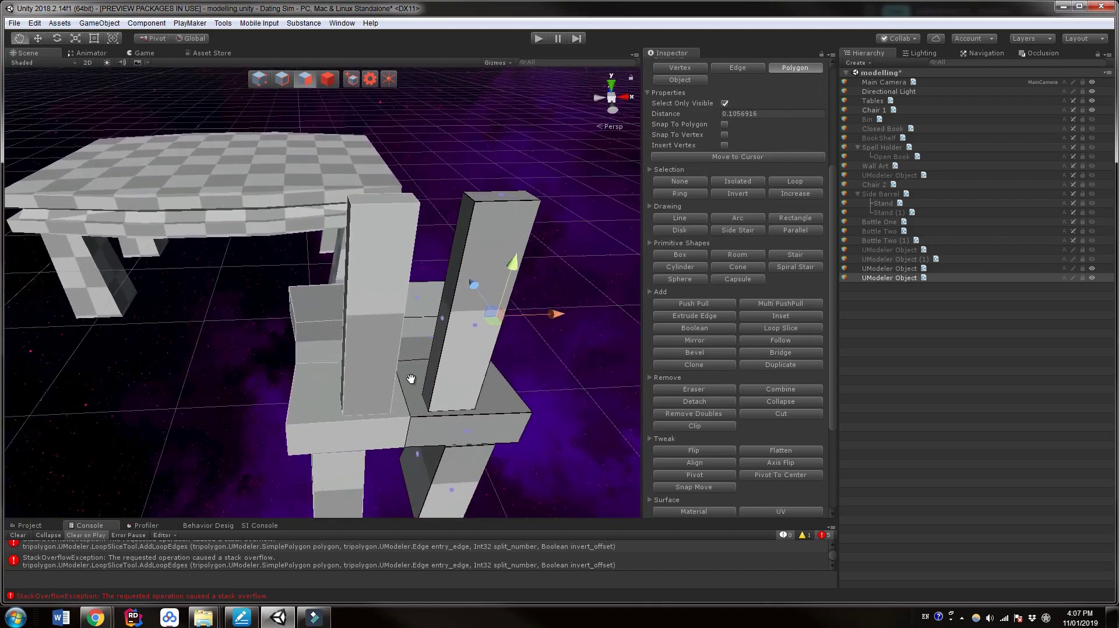
left_click(444, 326)
left_click_drag(493, 317, 284, 231)
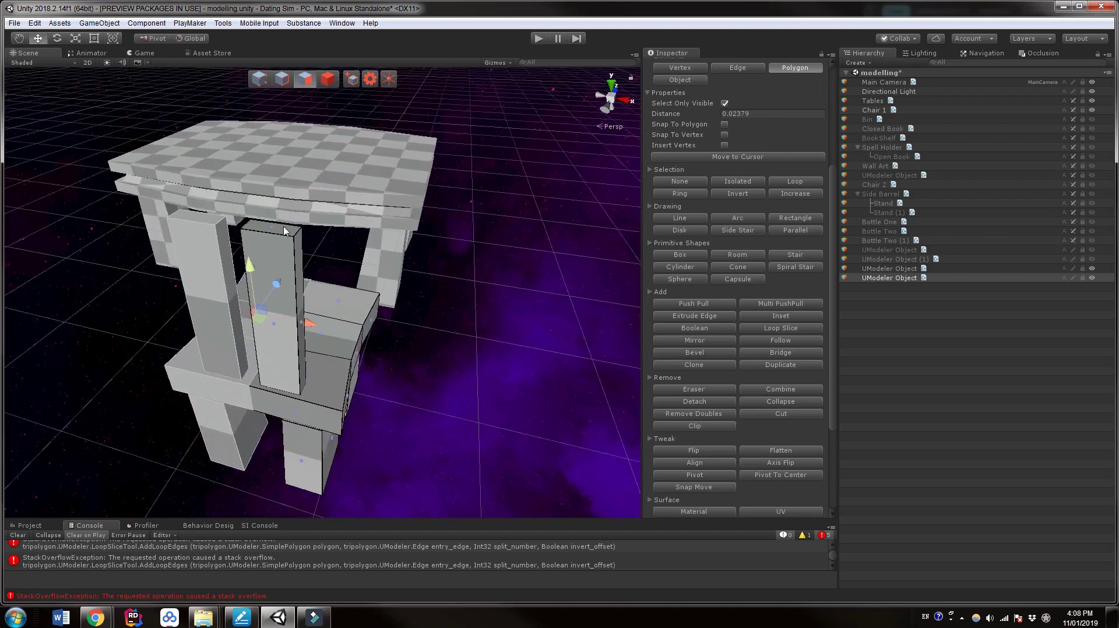
- Raise the backrest post's top face by about 0.28 and shift it back along Z by about 0.10
left_click(284, 231)
left_click_drag(269, 185, 266, 87)
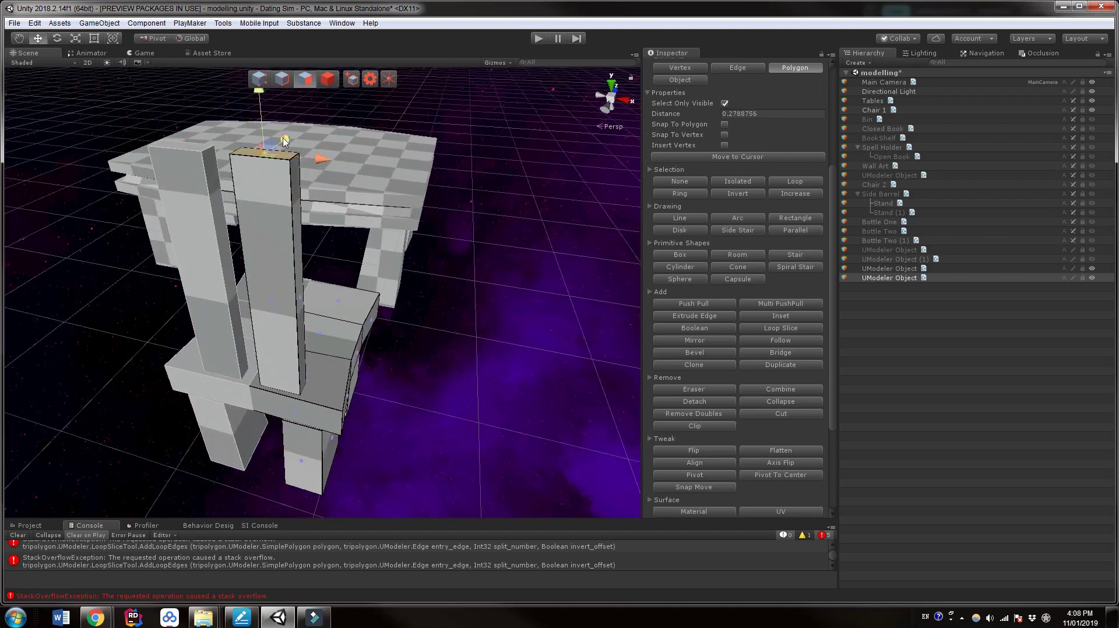
left_click_drag(284, 139, 273, 145)
middle_click_drag(294, 152, 320, 175)
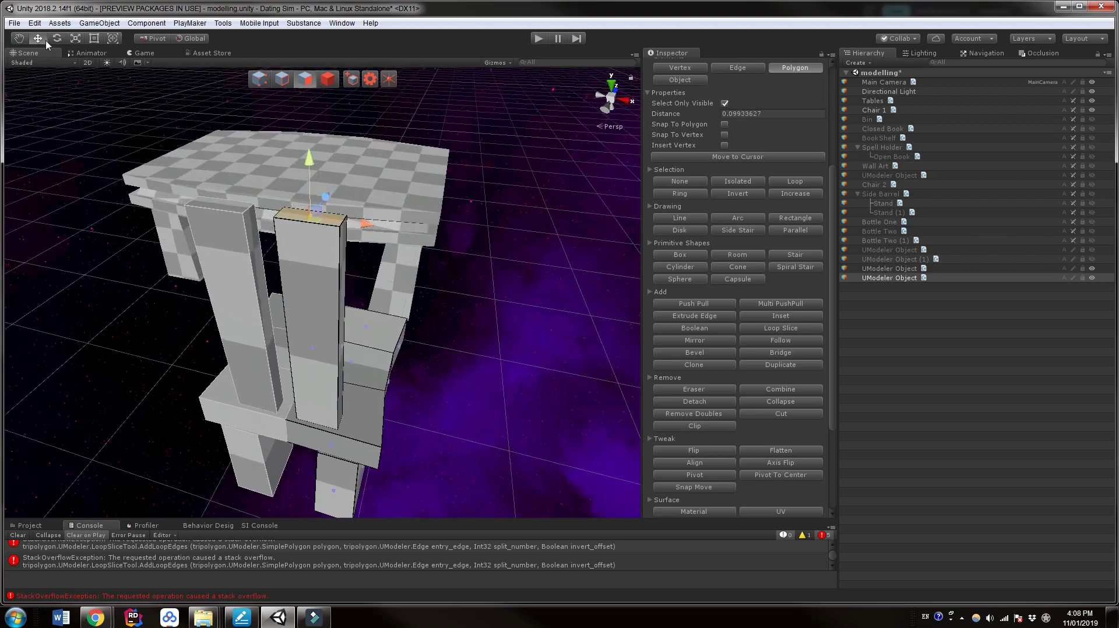
- Widen the backrest post's top face by scaling it along X
left_click(75, 39)
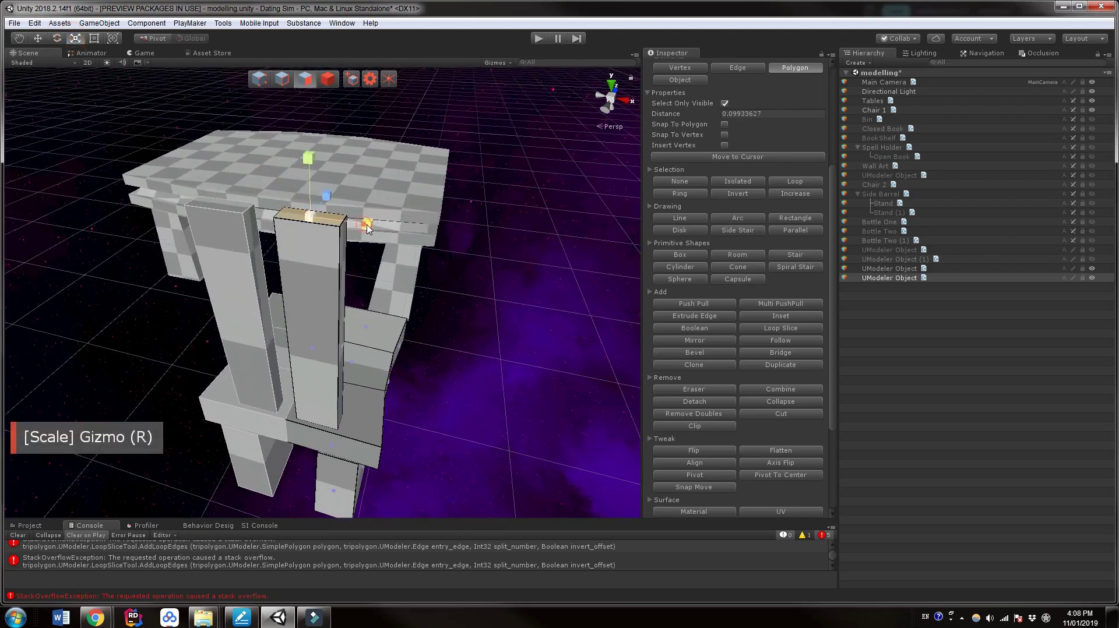
left_click_drag(367, 227, 420, 252)
middle_click_drag(469, 357, 422, 350)
left_click_drag(500, 348, 320, 338, "alt")
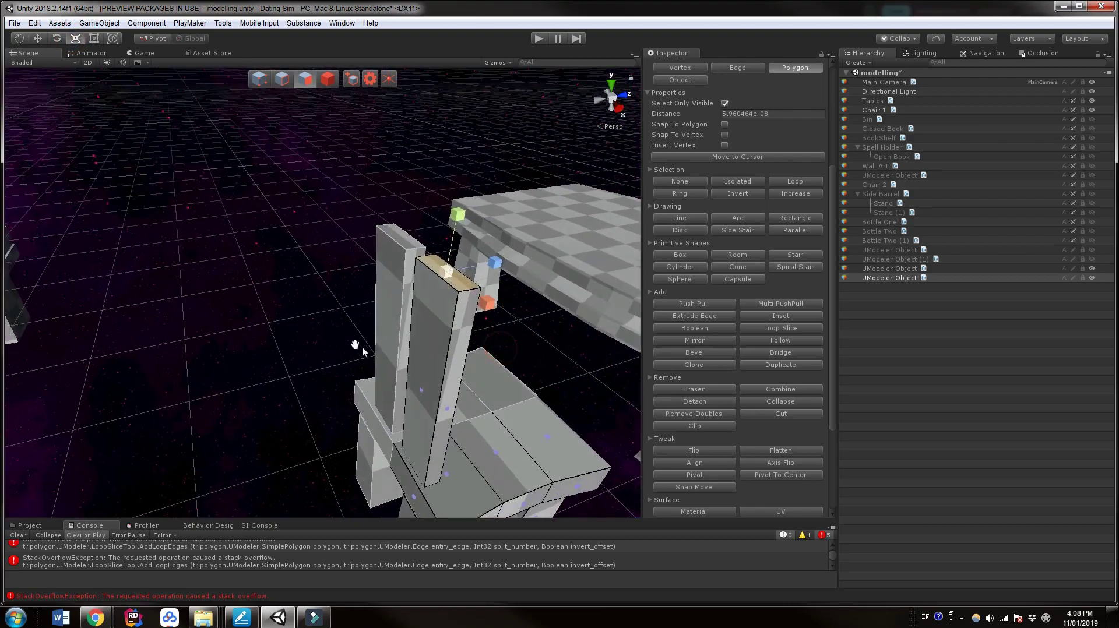
- Inspect the backrest posts from several angles and compare them with the finished chair and tables
middle_click_drag(362, 346, 338, 345)
scroll(338, 345, "down", 3)
left_click_drag(361, 351, 563, 367, "alt")
middle_click_drag(431, 361, 470, 340)
scroll(472, 350, "up", 1)
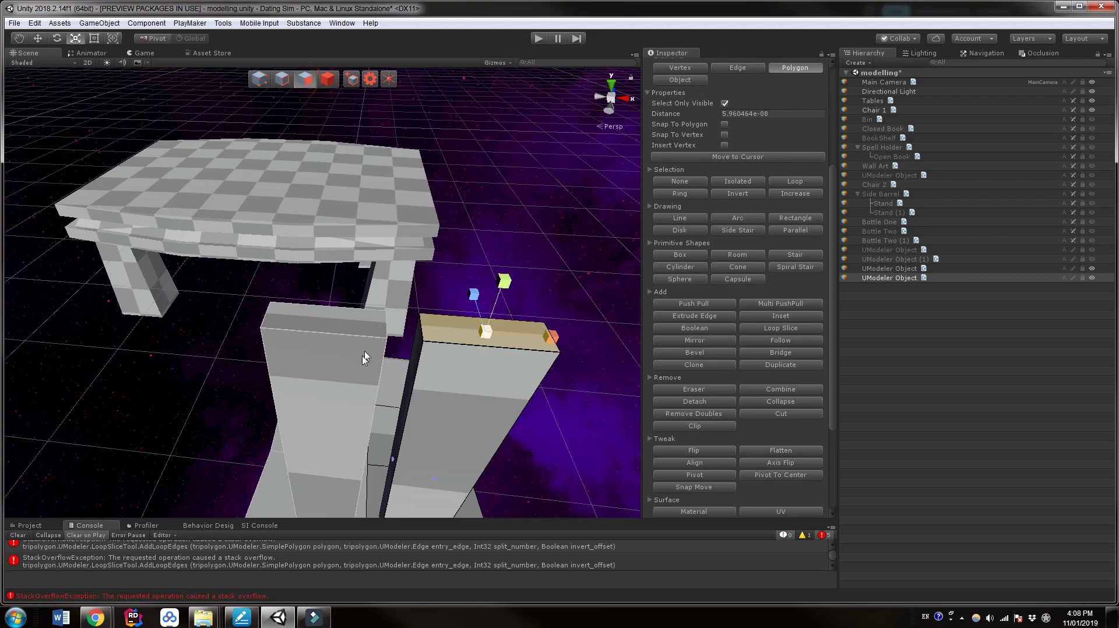
scroll(363, 358, "down", 15)
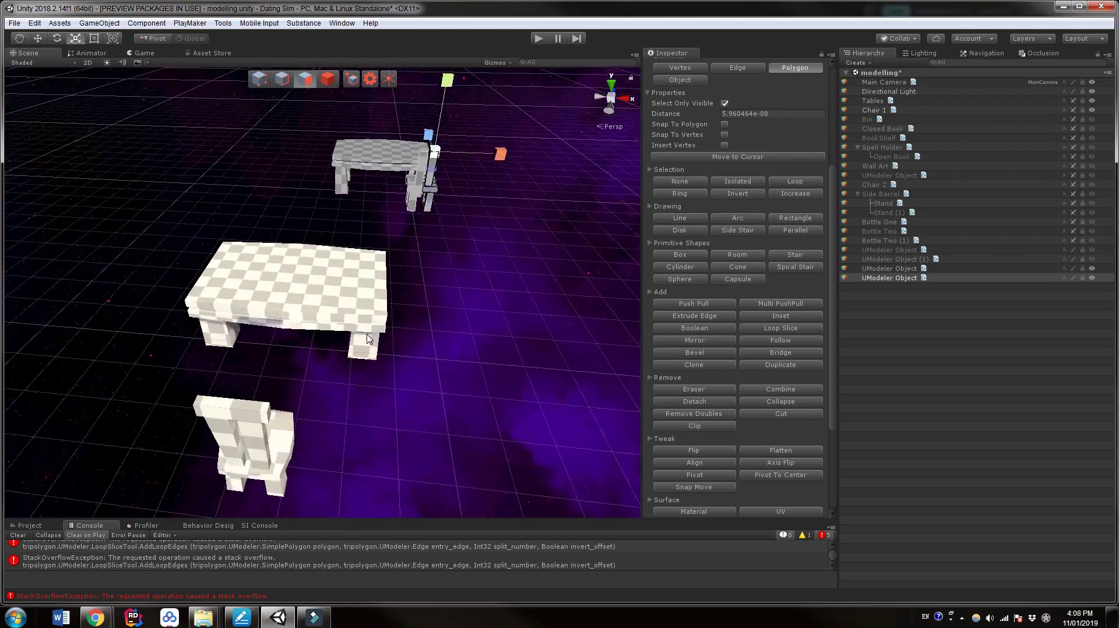
scroll(367, 340, "up", 3)
middle_click_drag(367, 339, 294, 375)
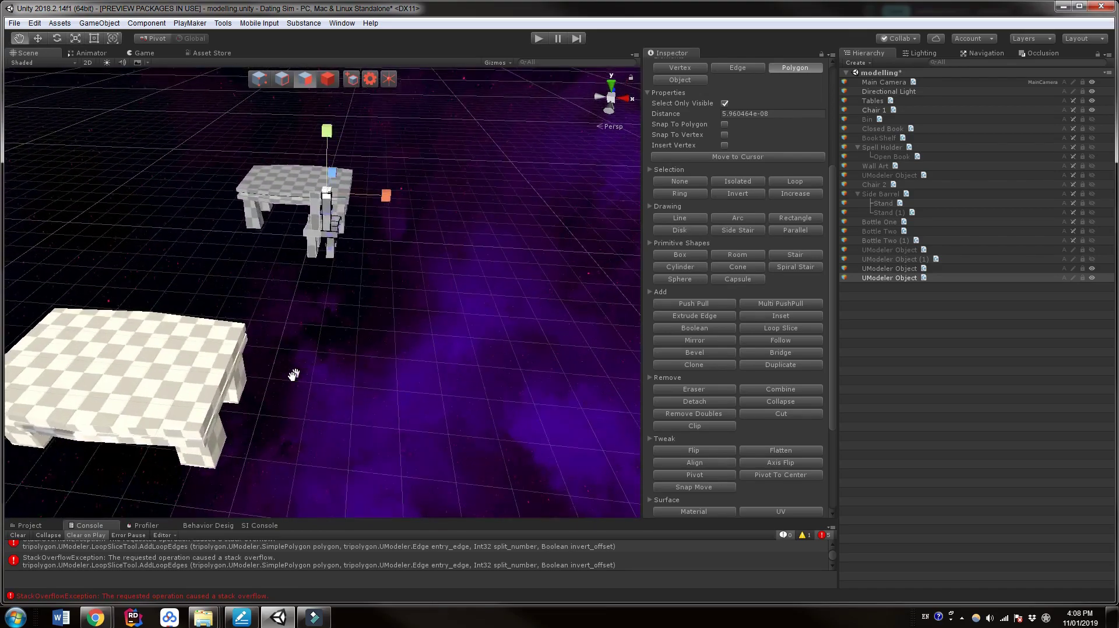
scroll(311, 333, "up", 6)
middle_click_drag(311, 333, 369, 314)
scroll(359, 327, "down", 2)
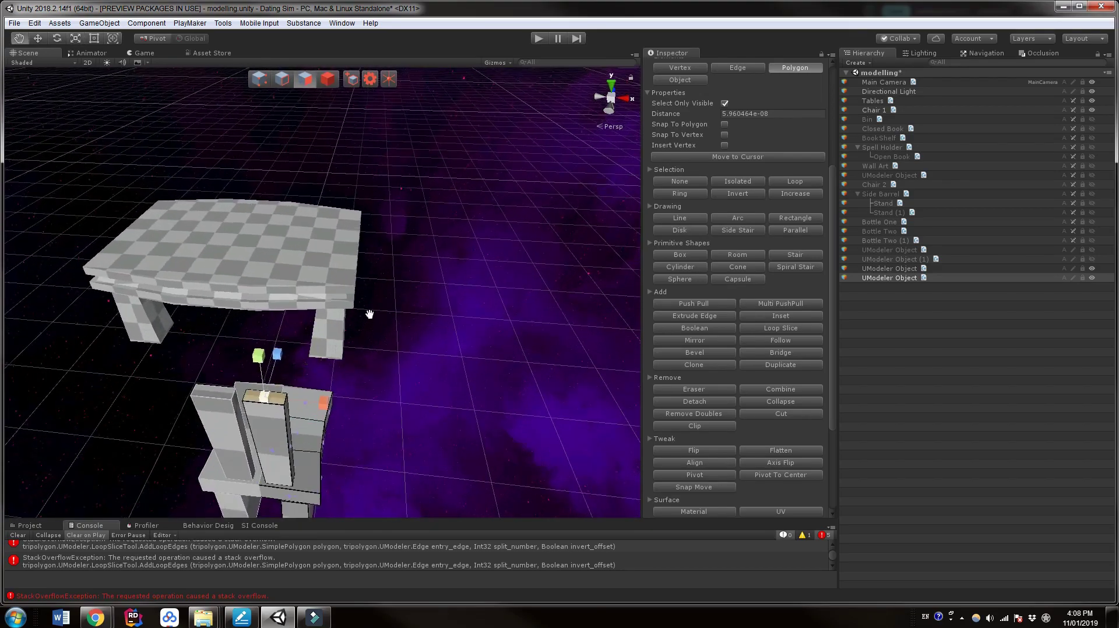
scroll(324, 227, "up", 3)
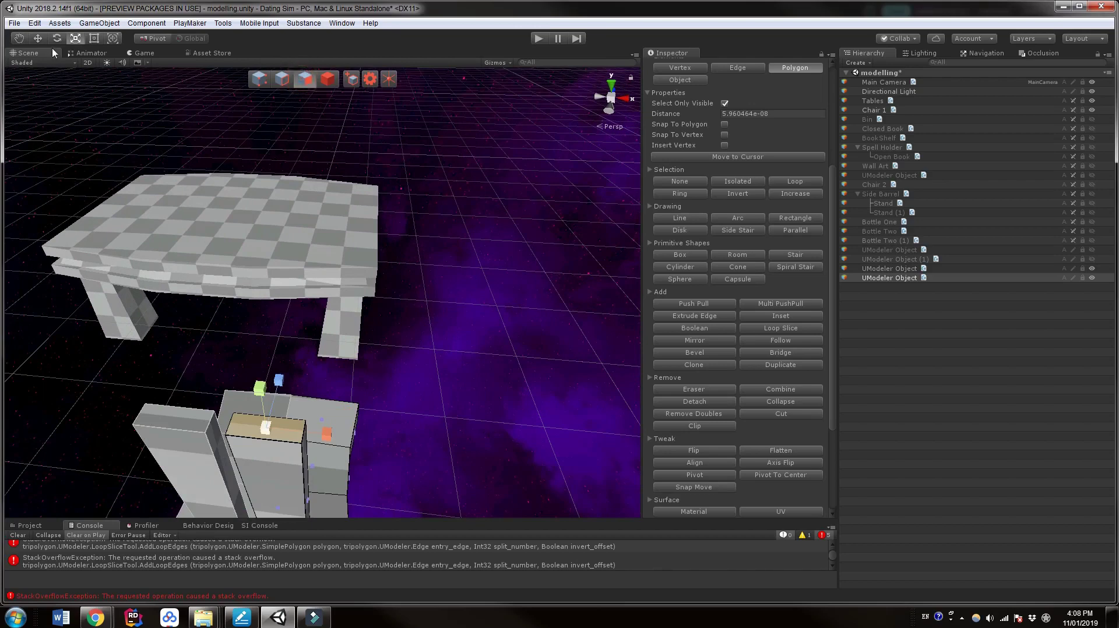
- Try to start a box on the top face of the mirrored backrest post
left_click(39, 39)
middle_click_drag(362, 406, 417, 355)
scroll(400, 378, "up", 3)
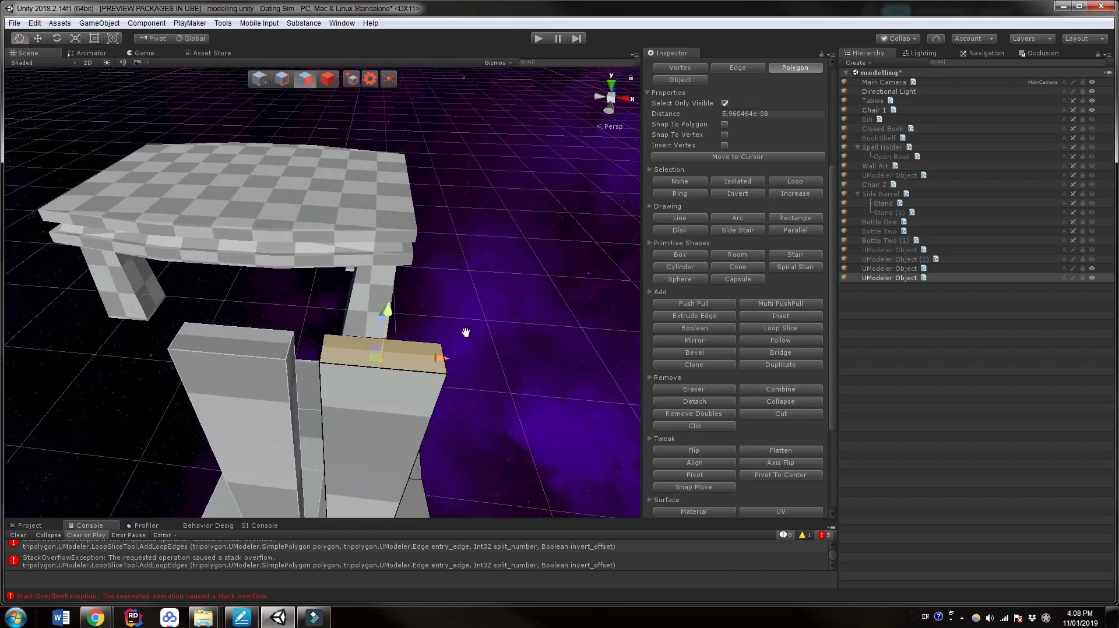
left_click_drag(464, 329, 498, 334, "alt")
left_click(667, 258)
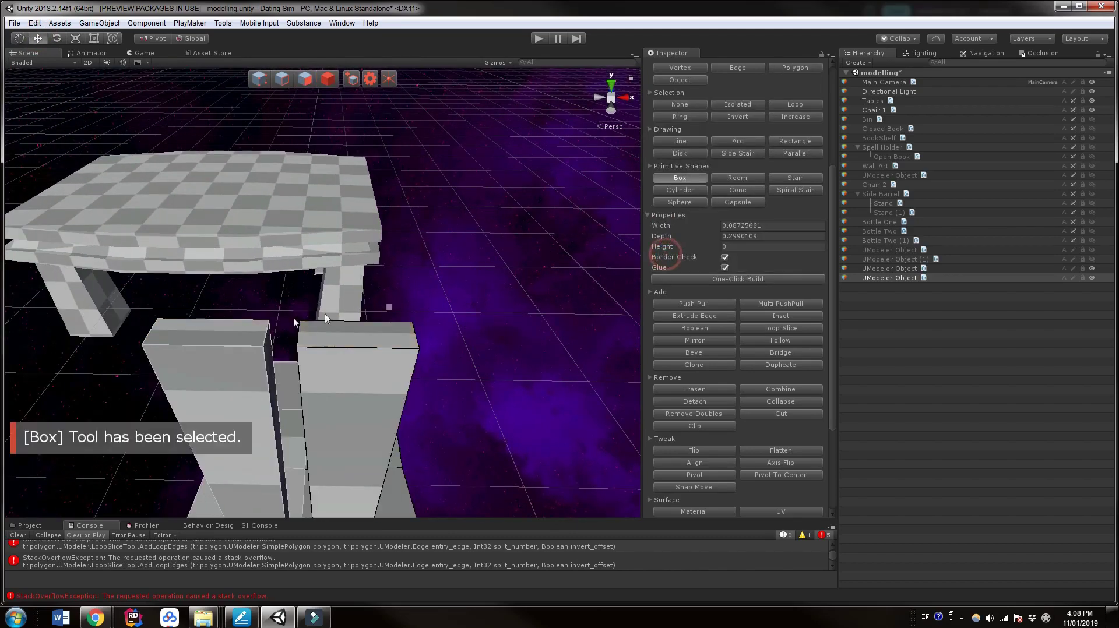
left_click(159, 320)
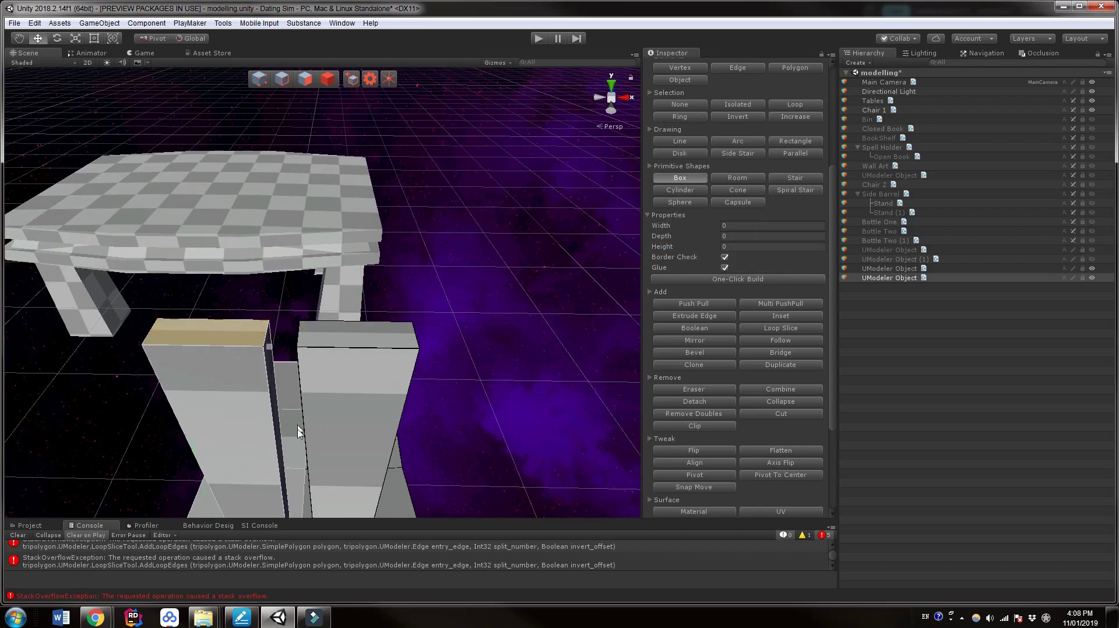
scroll(297, 432, "down", 5)
middle_click_drag(298, 432, 310, 402)
scroll(313, 402, "up", 2)
key("Escape")
left_click_drag(335, 377, 326, 402, "alt")
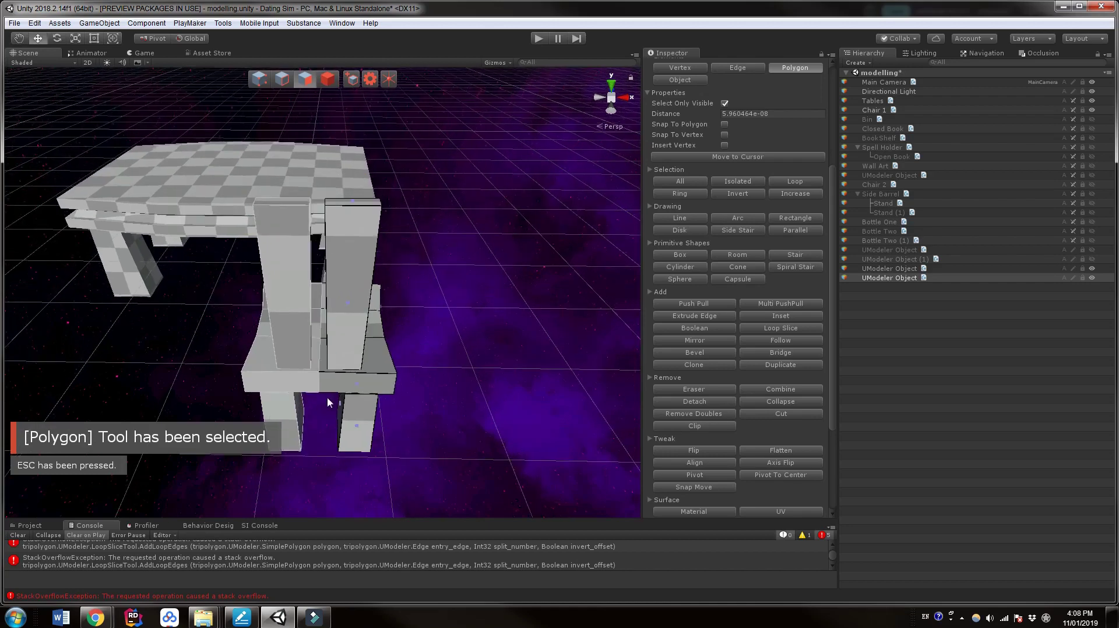
scroll(328, 398, "up", 3)
middle_click_drag(332, 391, 334, 407)
- Turn off Border Check and Glue for the Box tool and retry starting a box on the mirrored post's top
key("ctrl+z")
middle_click_drag(281, 325, 264, 359)
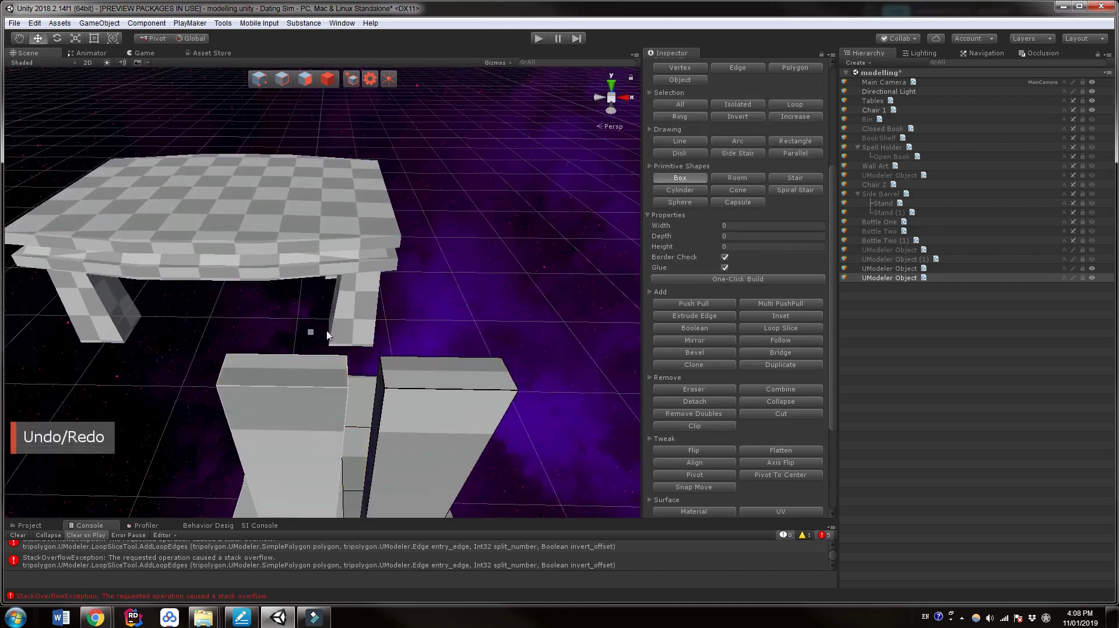
left_click_drag(327, 334, 327, 408, "alt")
middle_click_drag(327, 334, 365, 346)
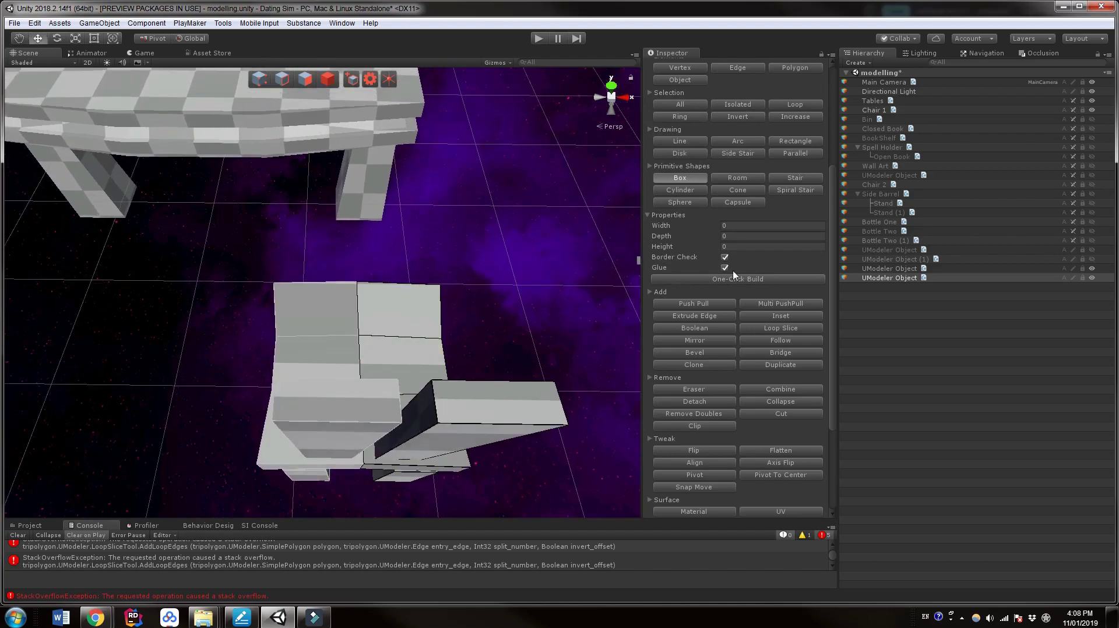
left_click(724, 257)
left_click_drag(567, 291, 487, 307, "alt")
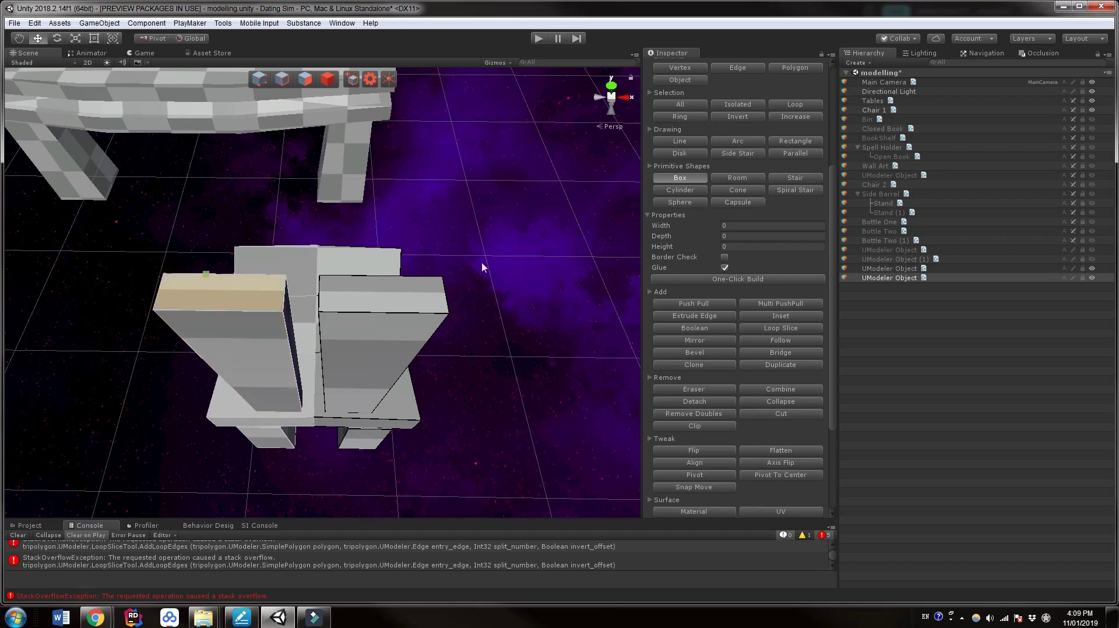
left_click(725, 269)
left_click(203, 290)
key("Escape")
middle_click_drag(209, 302, 273, 318)
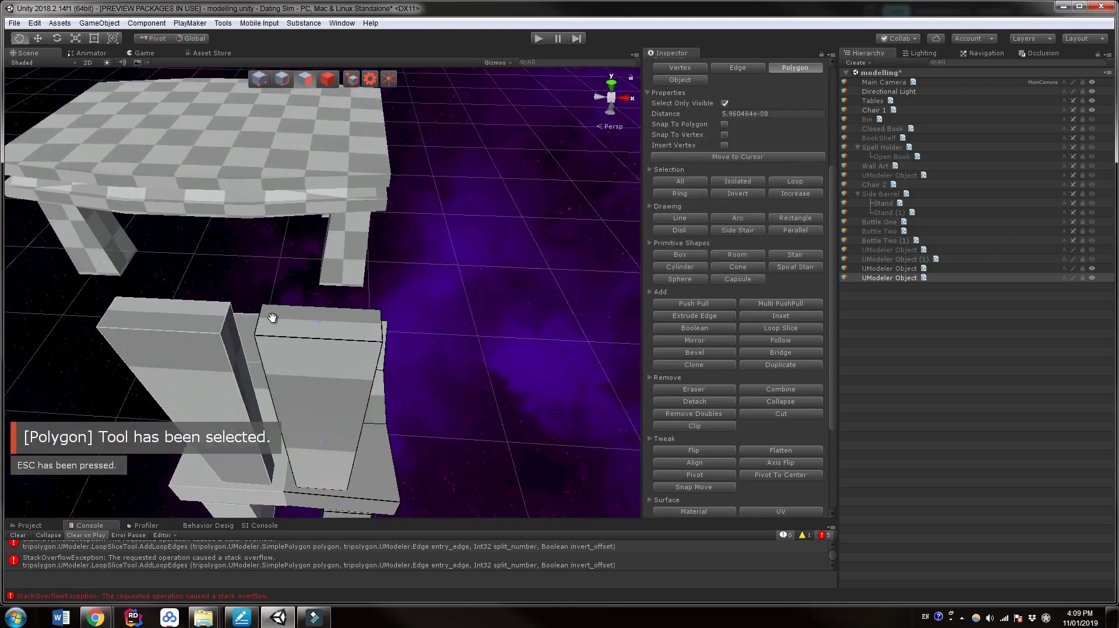
- Clear the console messages and check which backrest post is selectable in object and polygon modes
left_click(23, 535)
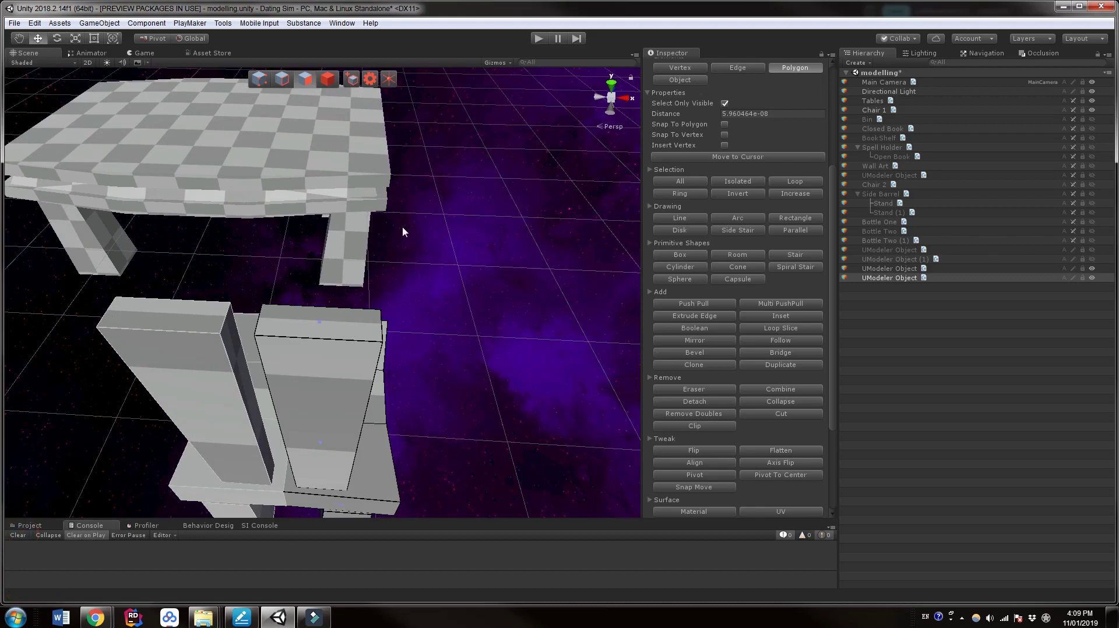
middle_click_drag(292, 207, 307, 202)
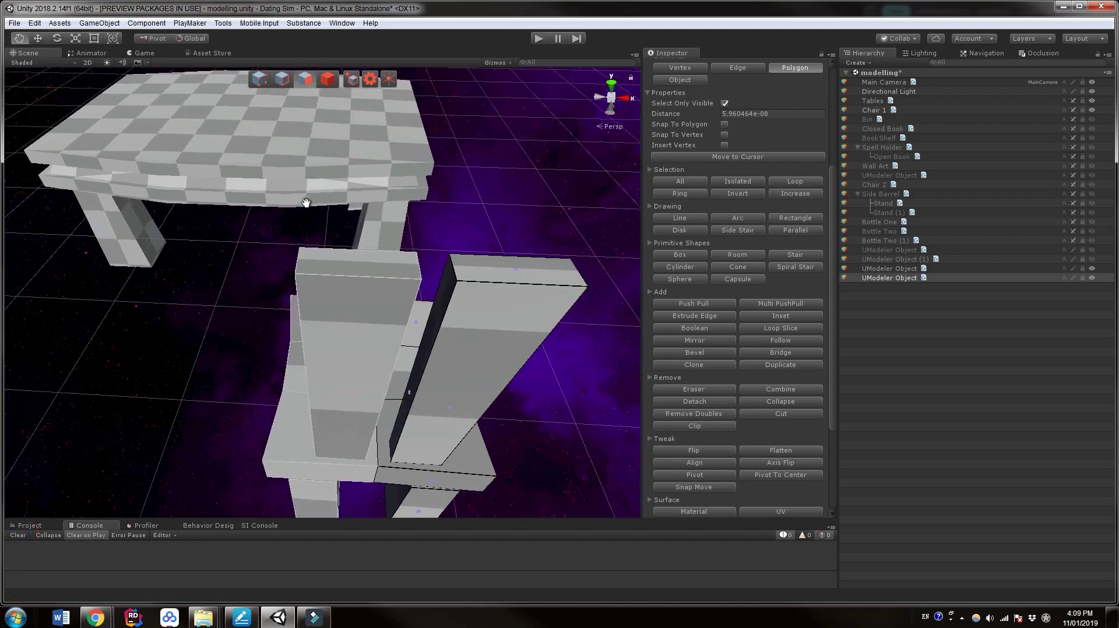
middle_click_drag(351, 269, 347, 269)
left_click(328, 79)
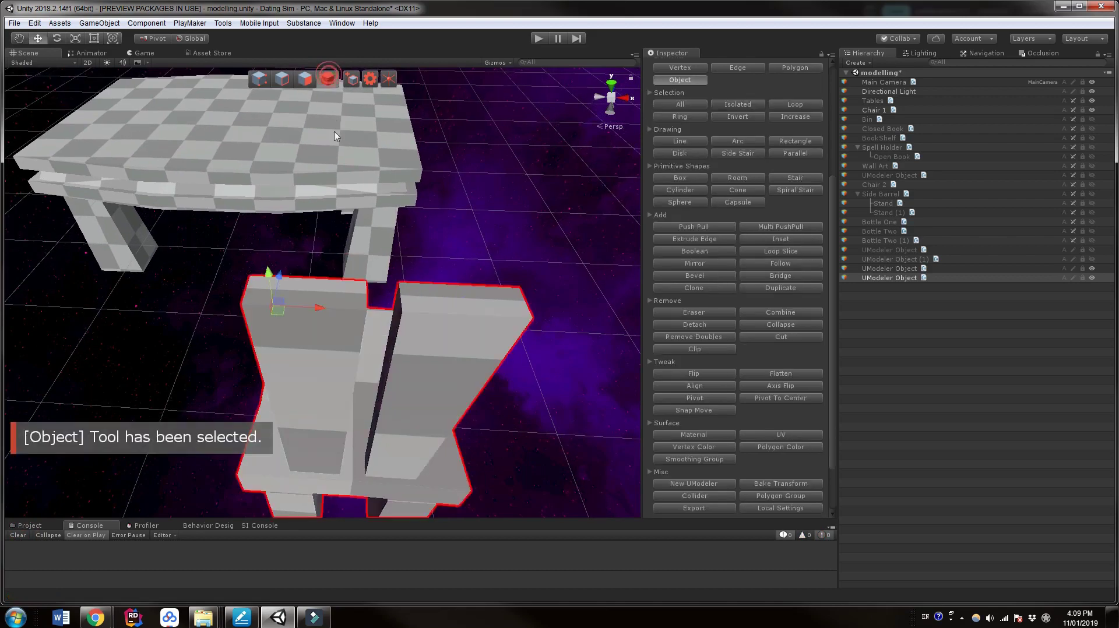
middle_click_drag(352, 201, 344, 198)
left_click(306, 79)
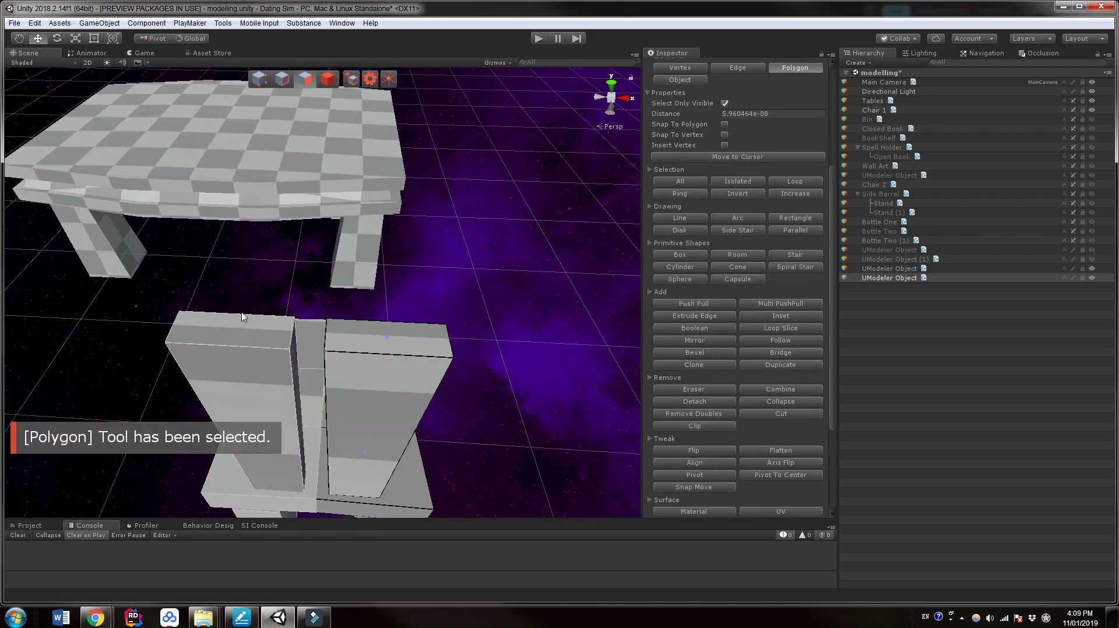
left_click(398, 346)
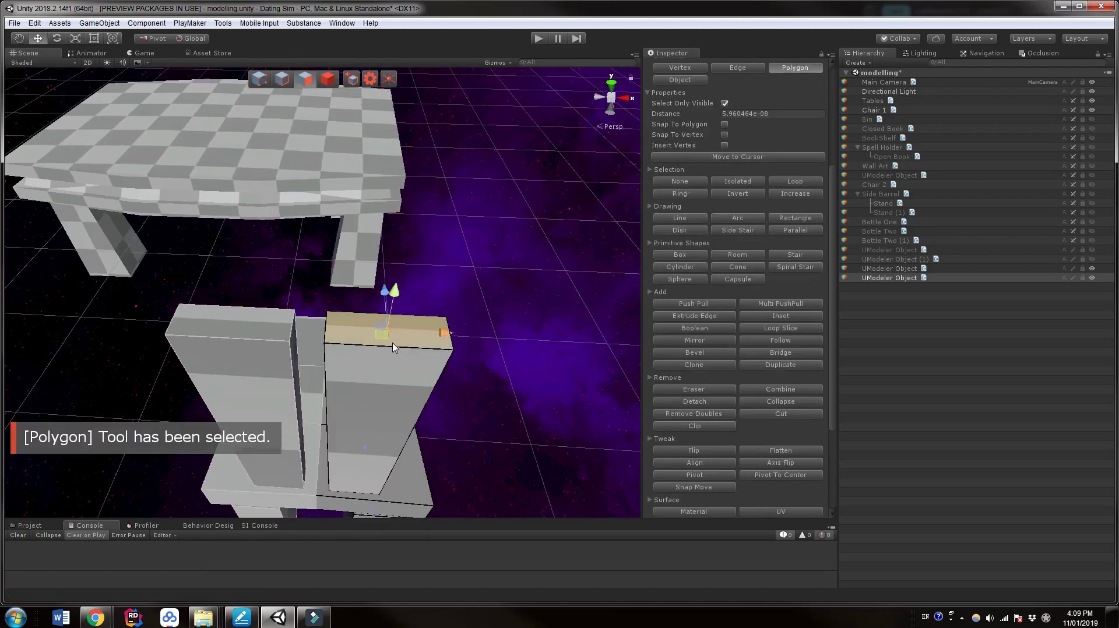
middle_click_drag(398, 346, 396, 336)
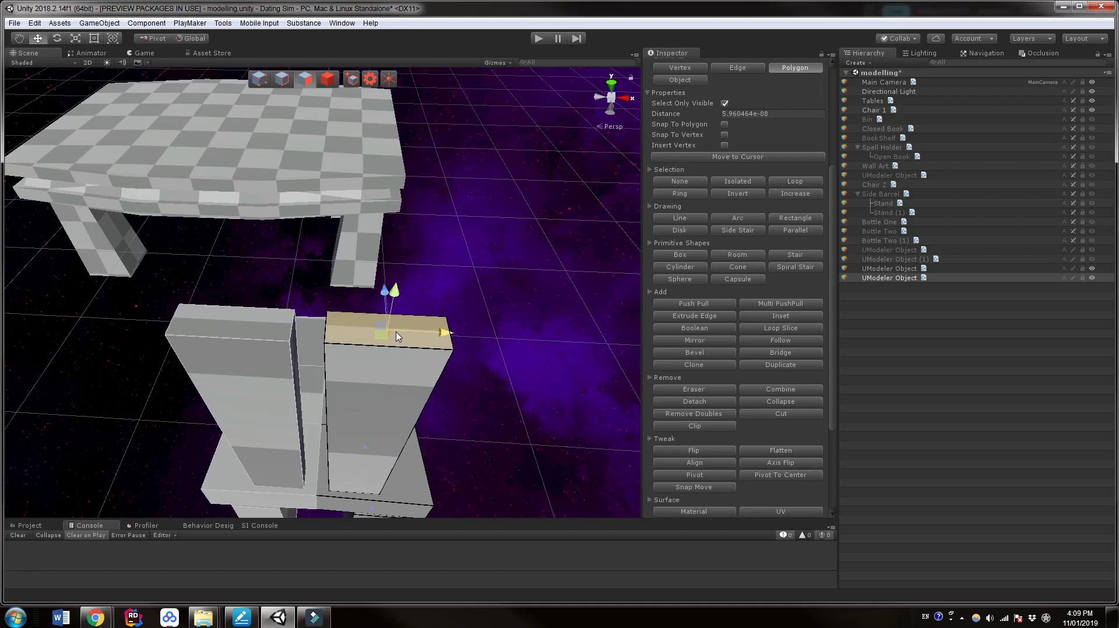
mouse_move(430, 347)
middle_mouse_down()
mouse_move(417, 380)
mouse_move(432, 363)
mouse_move(429, 337)
mouse_move(429, 349)
middle_mouse_up()
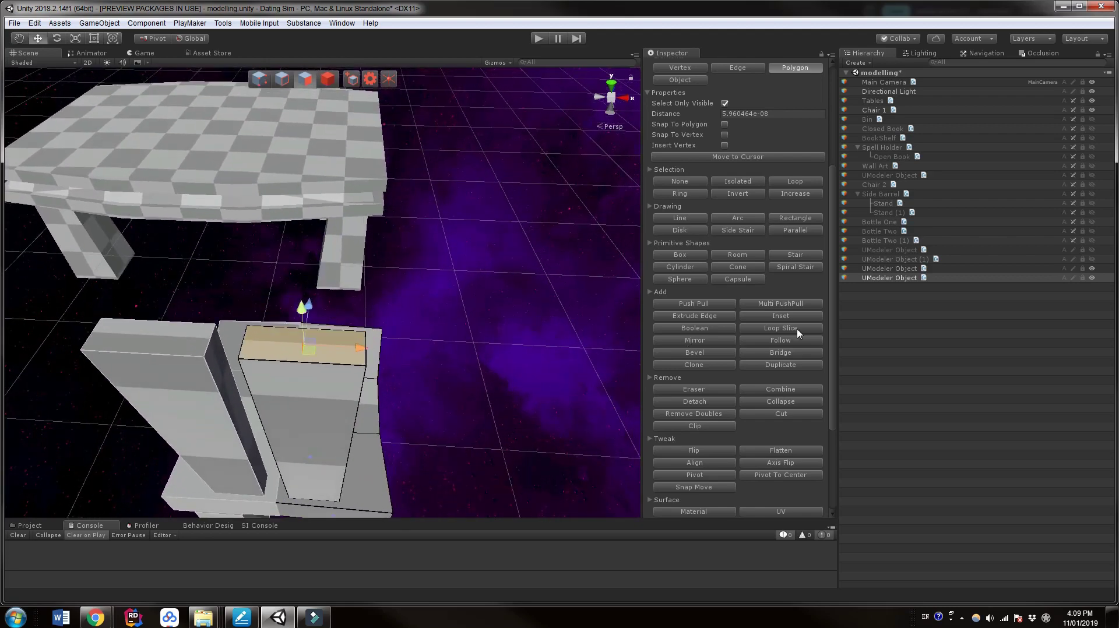
- End the live mirroring of the chair so that both halves become editable geometry
scroll(798, 333, "down", 5)
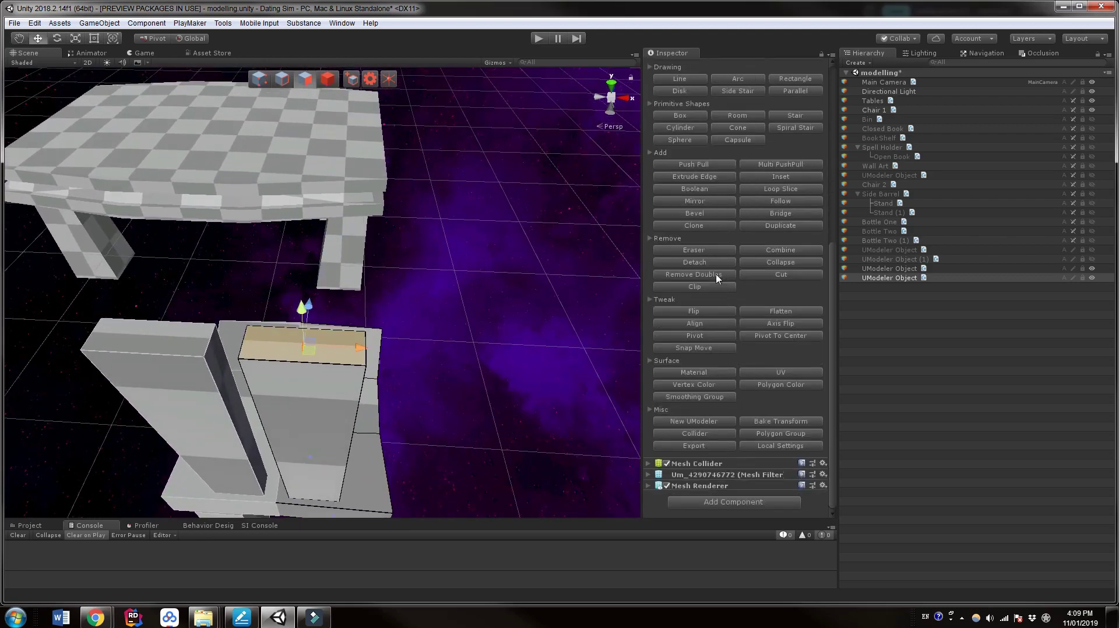
left_click(702, 205)
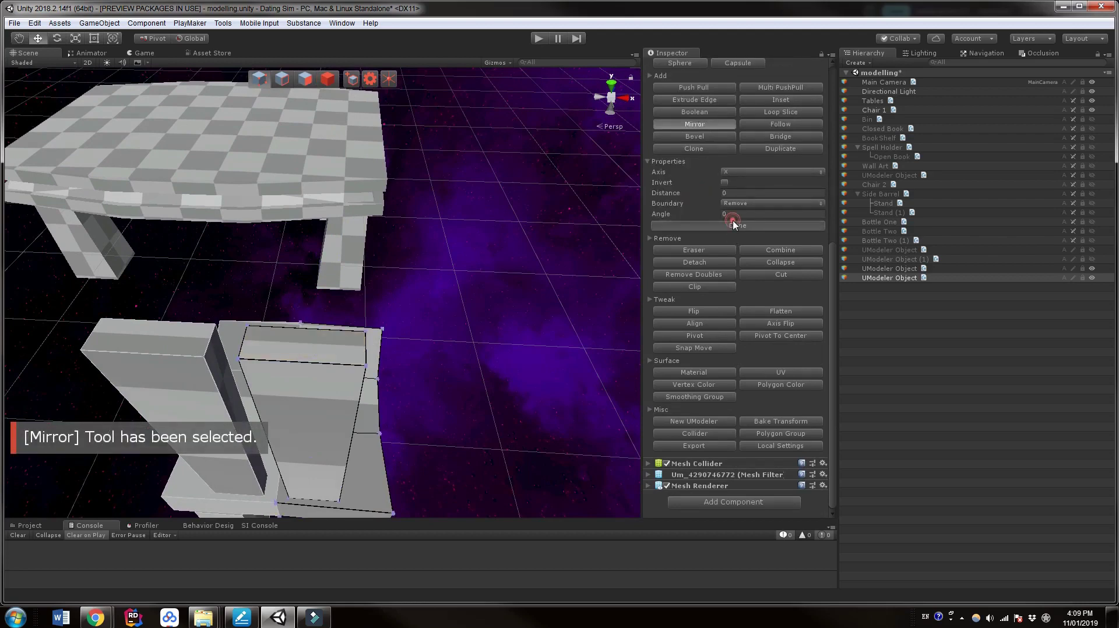
left_click(733, 225)
middle_click_drag(479, 278, 483, 281)
scroll(760, 195, "up", 5)
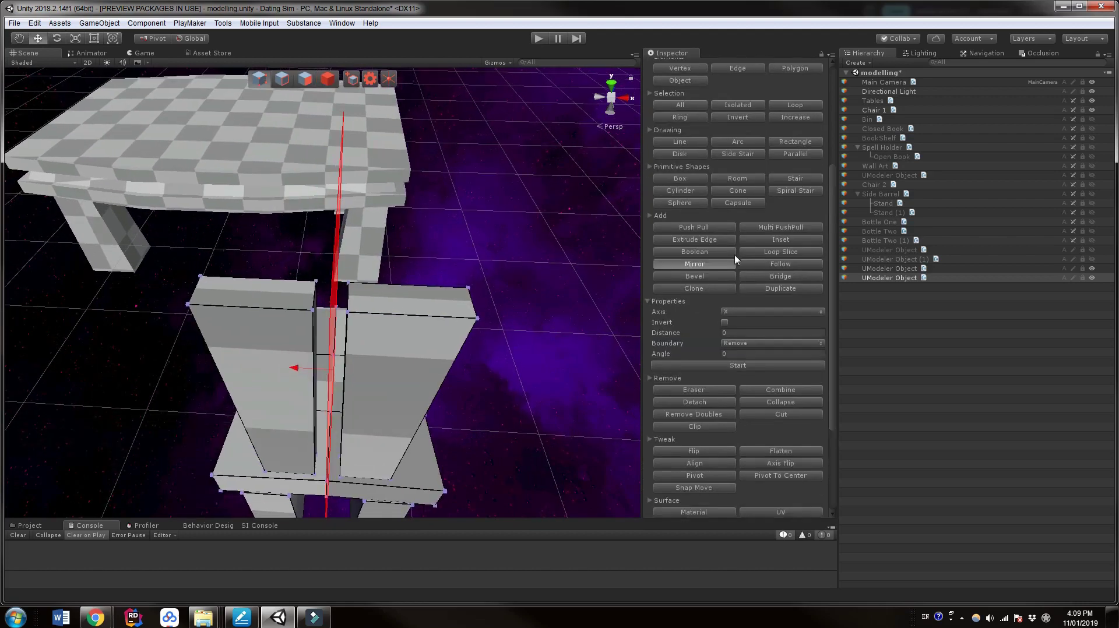
- Draw a box crossbar spanning the tops of both backrest posts, about 0.59 long, 0.08 deep and 0.16 high
left_click(691, 213)
middle_click_drag(612, 225, 454, 334)
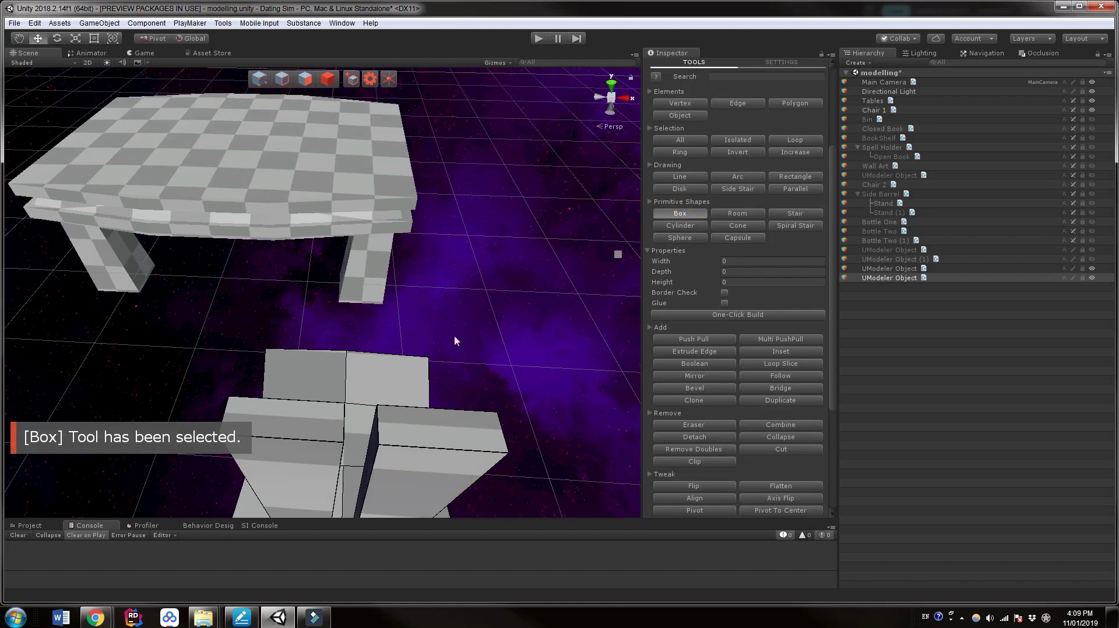
middle_click_drag(241, 406, 255, 354)
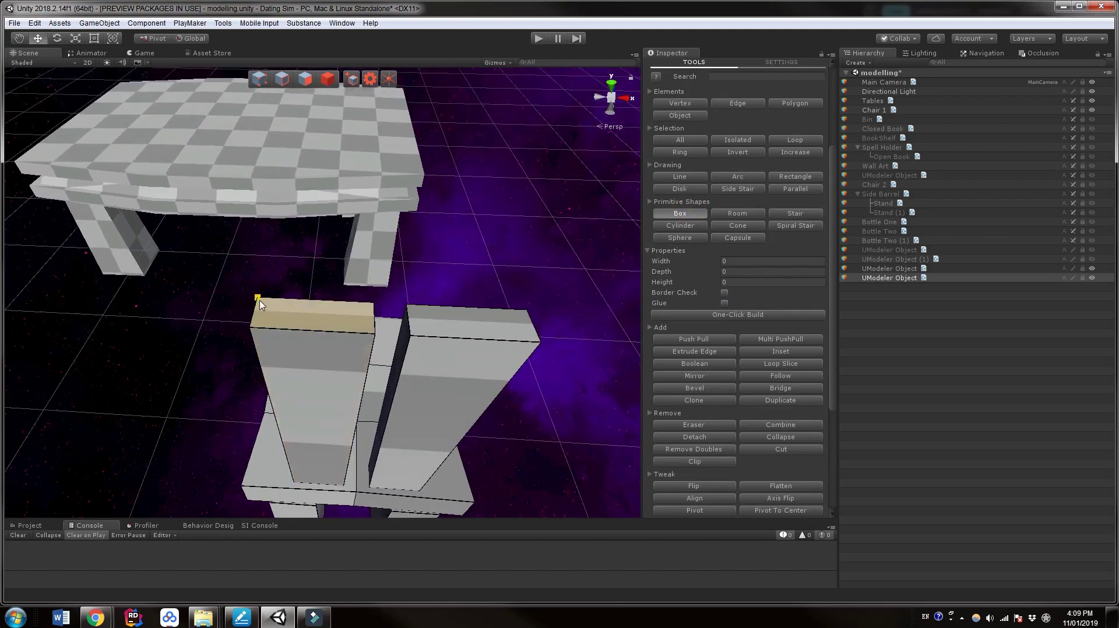
left_click_drag(258, 299, 539, 337)
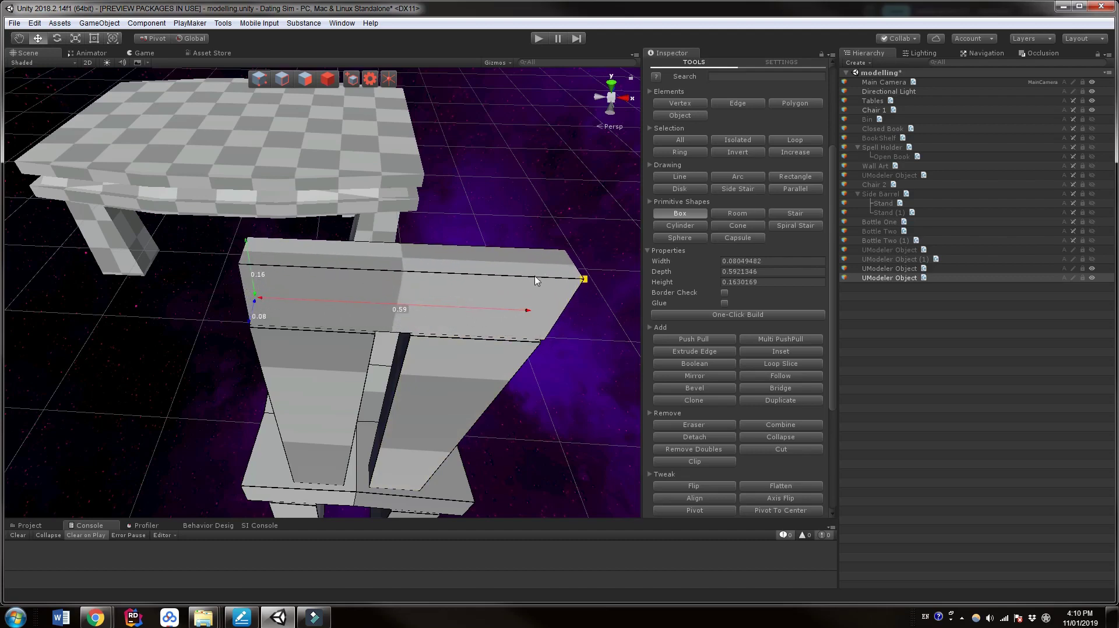
left_click(535, 277)
left_click_drag(493, 371, 589, 495, "alt")
- Extend one end face of the backrest crossbar outward along X by about 0.11
left_click(304, 79)
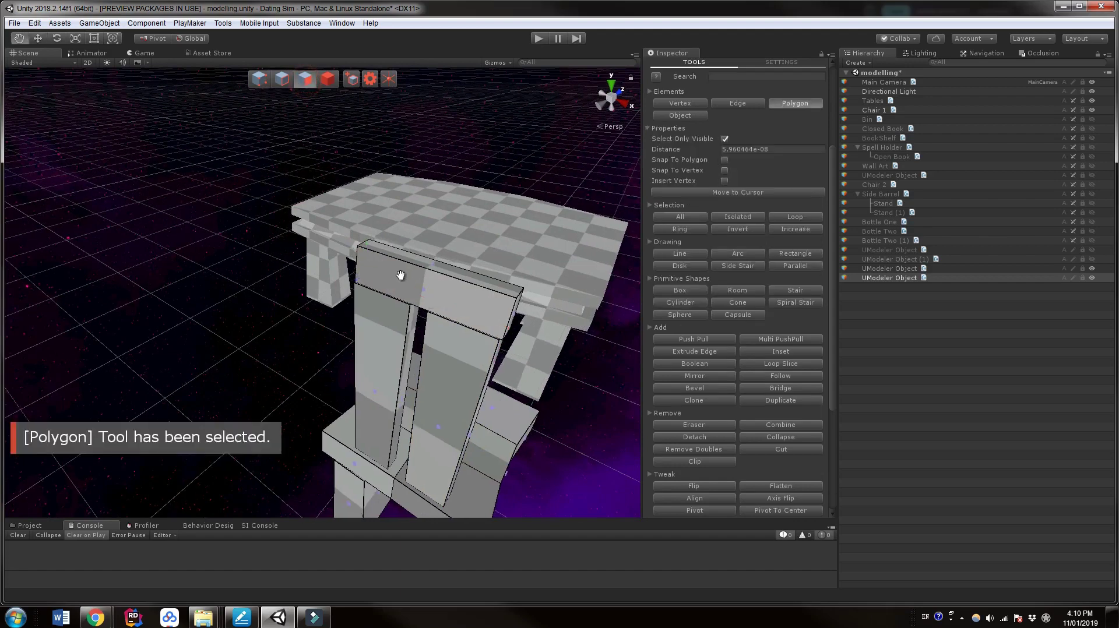
left_click_drag(373, 245, 441, 324, "alt")
left_click(439, 314)
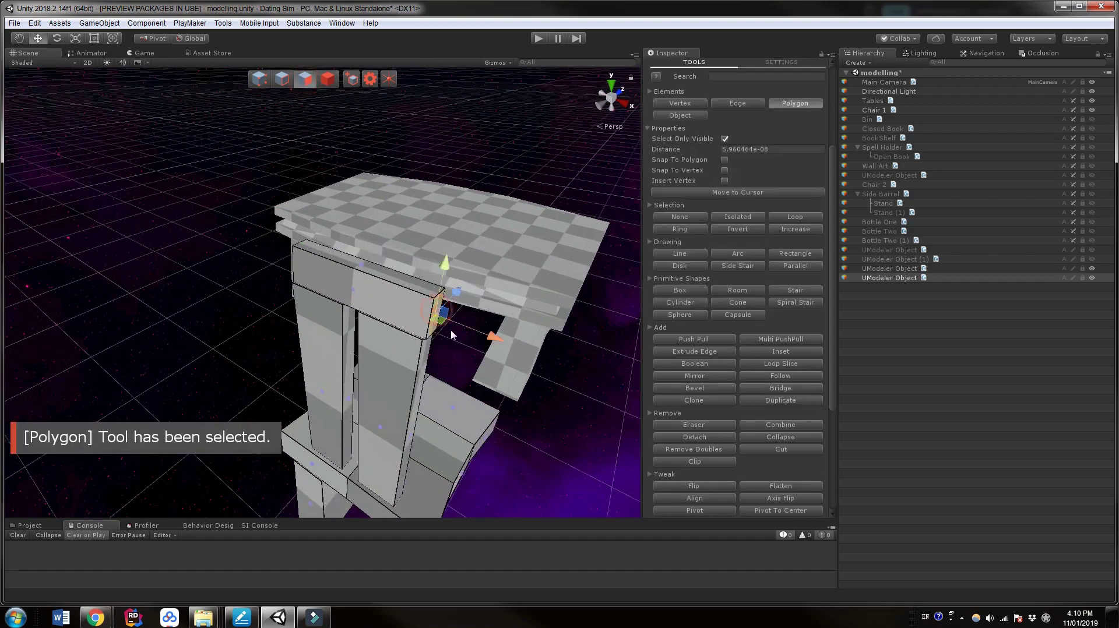
left_click_drag(224, 368, 334, 317, "alt")
middle_click_drag(333, 317, 357, 318)
scroll(356, 318, "up", 1)
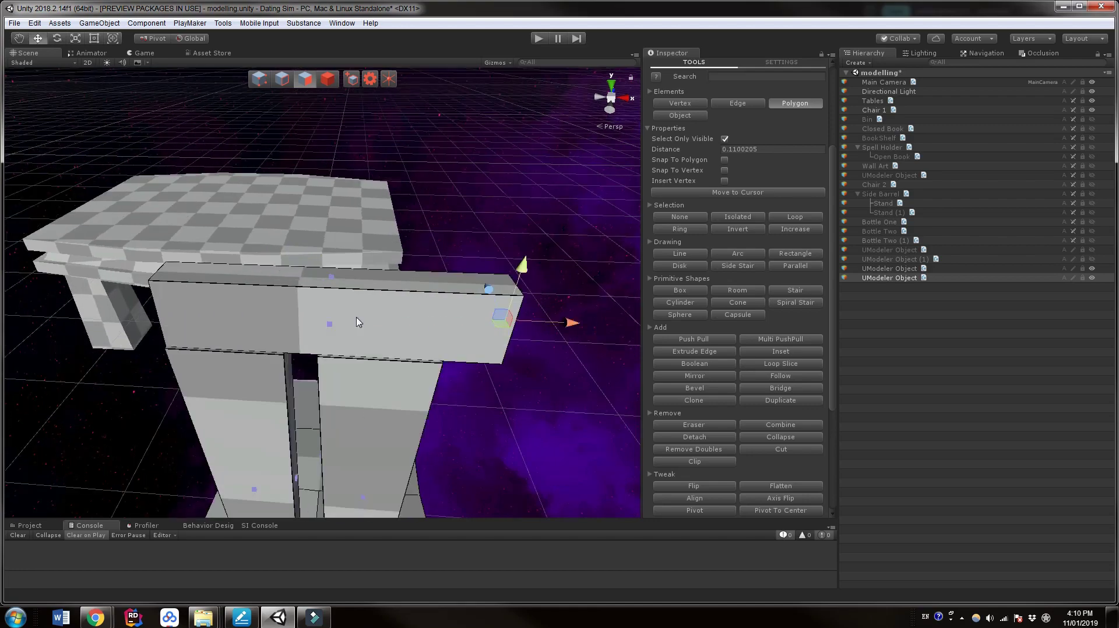
middle_click_drag(429, 394, 429, 394)
- Shift the backrest crossbar's top face by about 0.01
left_click_drag(428, 394, 343, 407, "alt")
left_click(319, 236)
left_click_drag(310, 182, 290, 211)
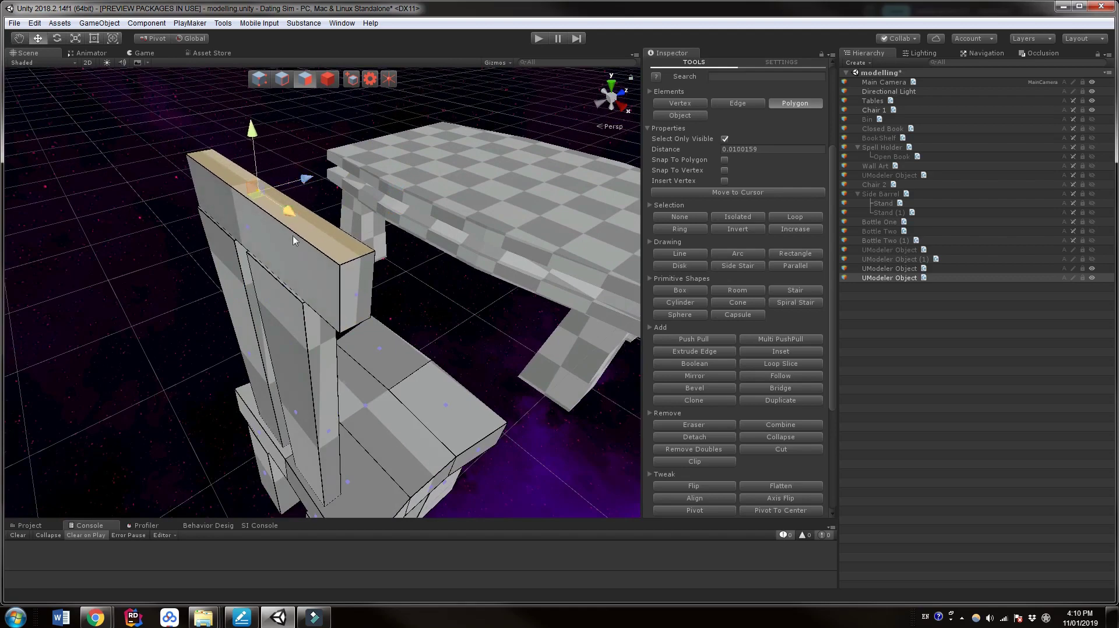
- Move the crossbar's lower rear edge about 0.007 and its upper rear edge about 0.03 backward along Z
scroll(292, 275, "up", 3)
middle_click_drag(291, 271, 293, 275)
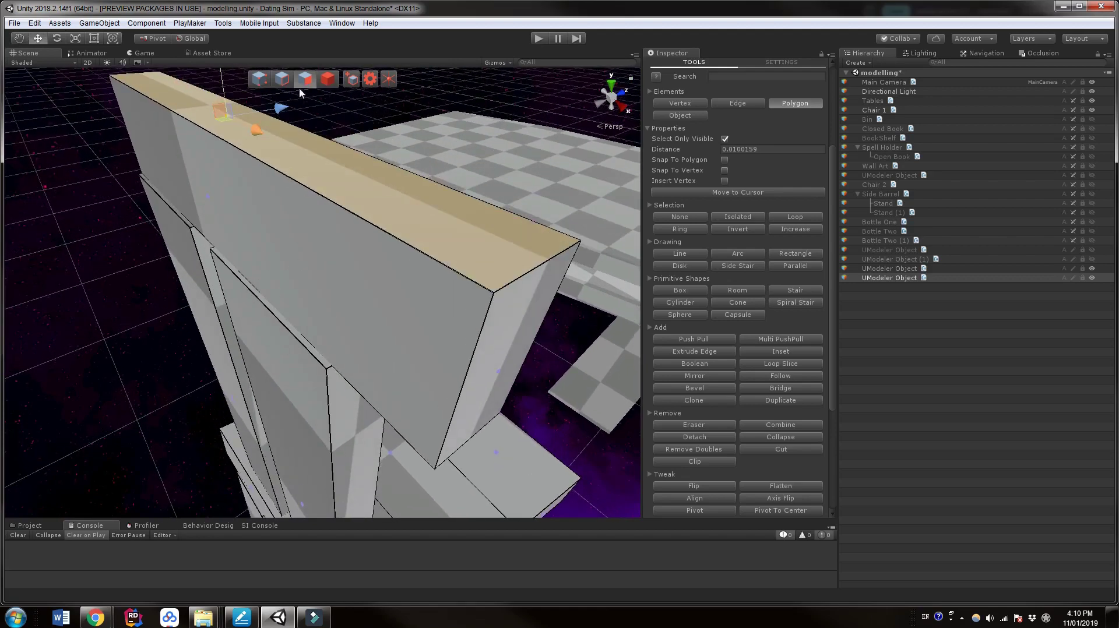
left_click(282, 79)
left_click(291, 325)
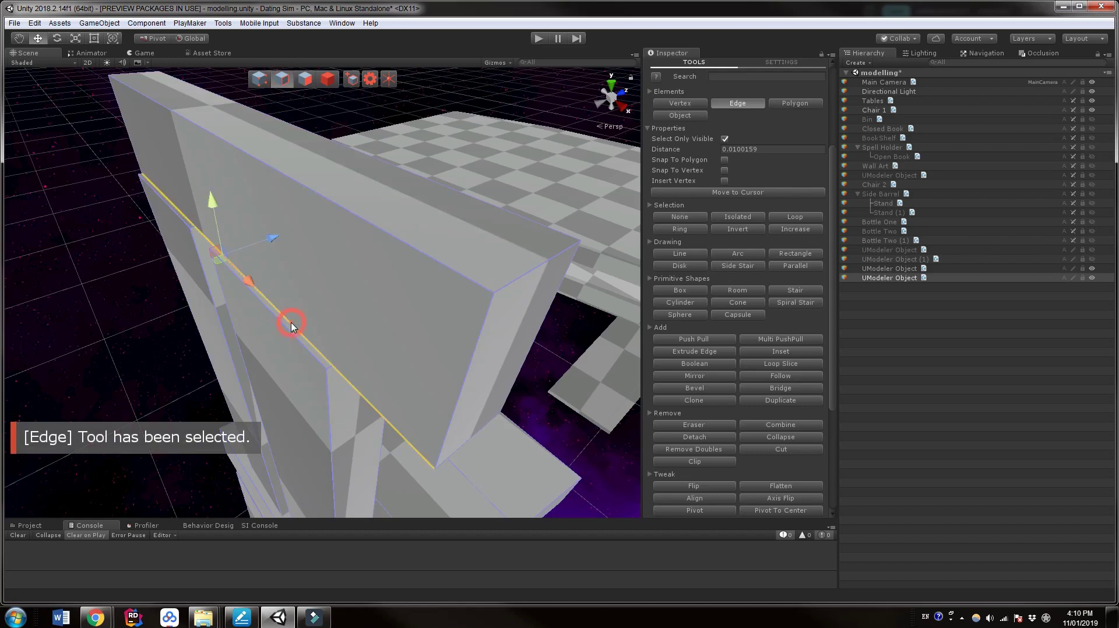
left_click_drag(272, 242, 268, 246)
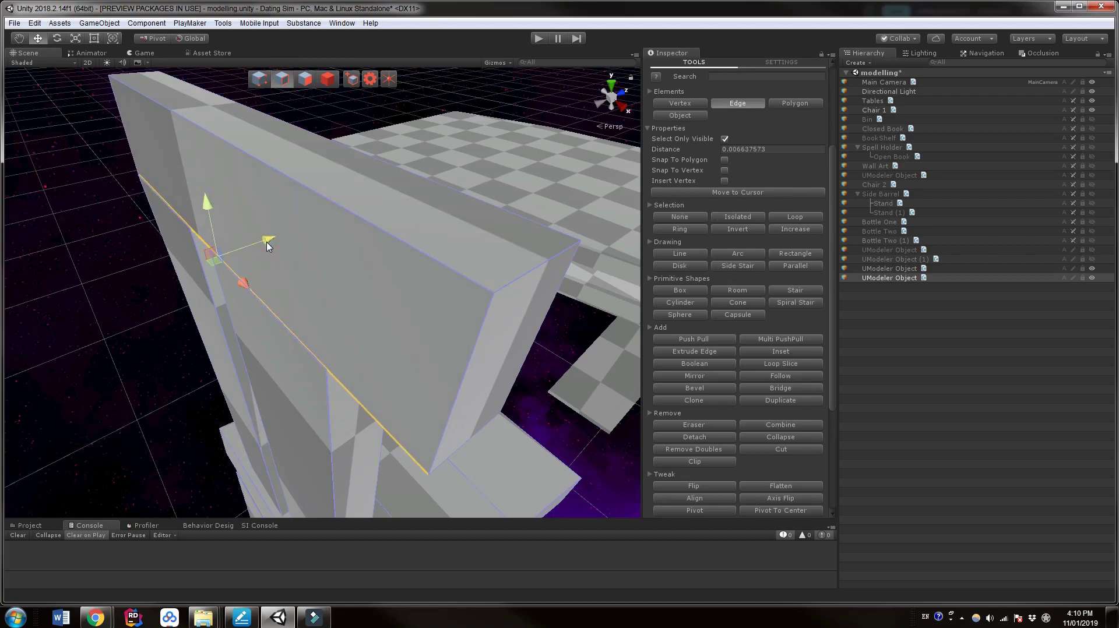
left_click(373, 232)
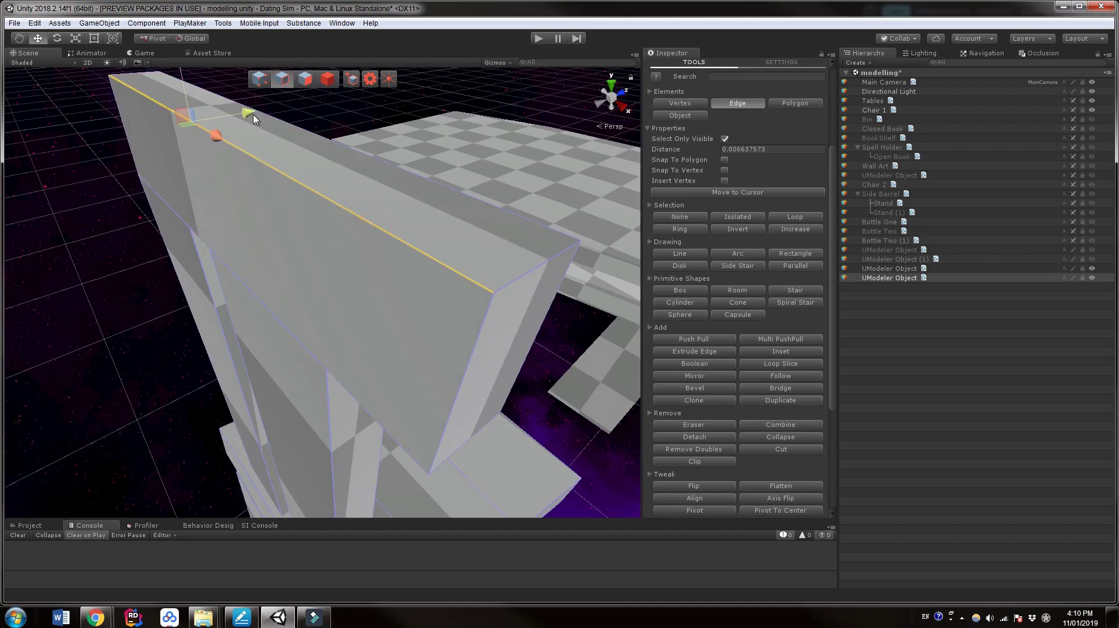
left_click_drag(244, 115, 219, 120)
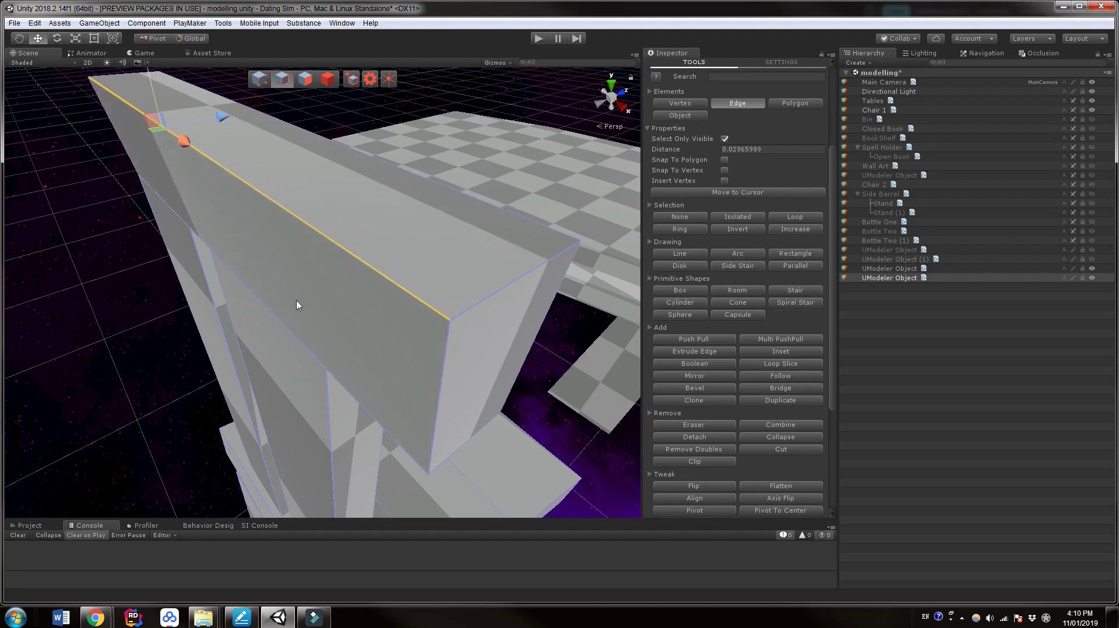
- Mirror the chair's backrest and crossbar across the X axis at distance 0, with the boundary set to Remove
scroll(296, 300, "down", 4)
middle_click_drag(309, 334, 281, 290)
right_click_drag(265, 387, 328, 369)
key("f")
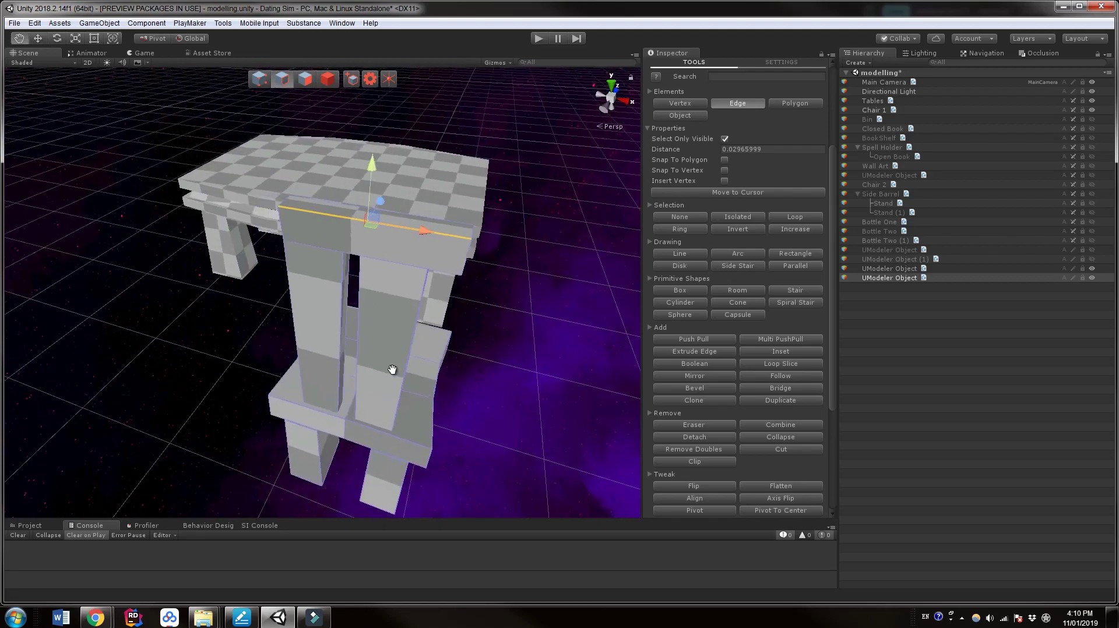
scroll(393, 411, "up", 5)
middle_click_drag(499, 483, 567, 407)
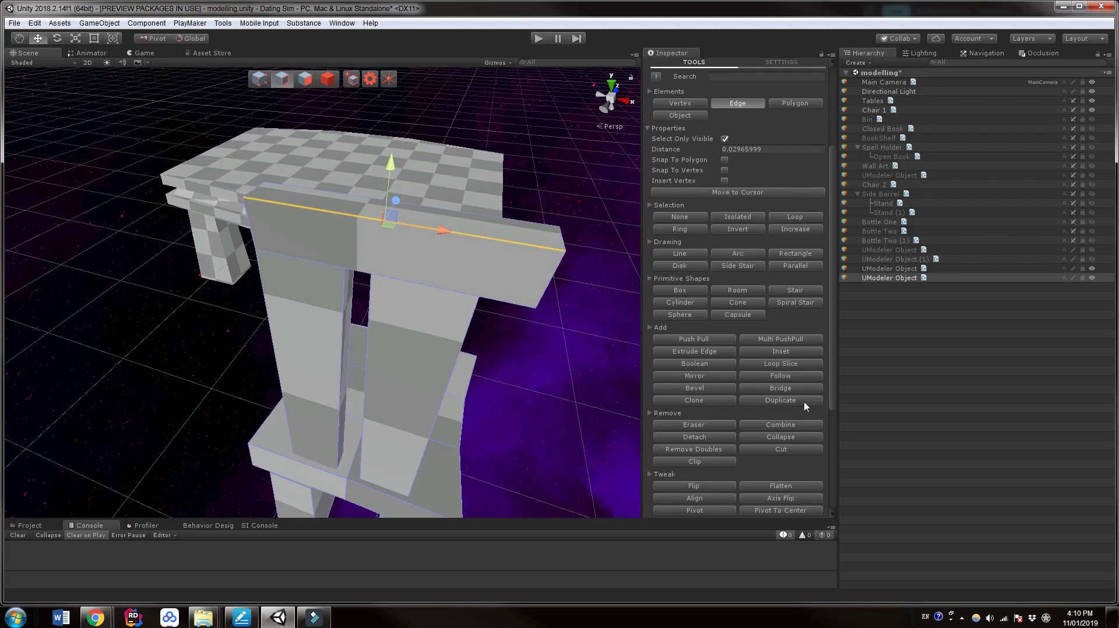
scroll(806, 407, "down", 5)
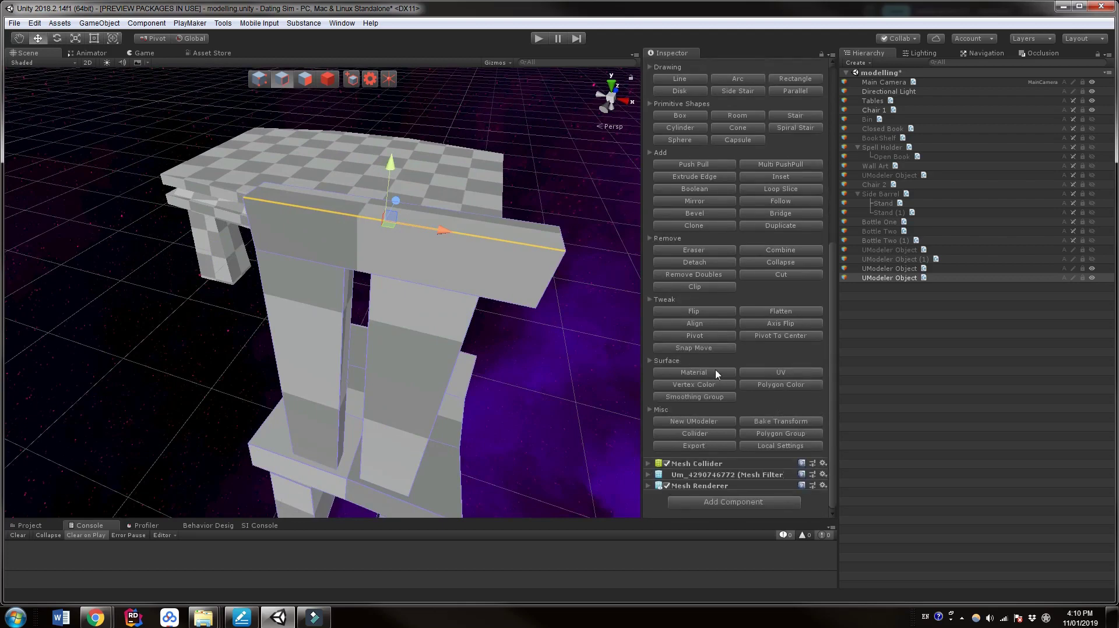
left_click(702, 201)
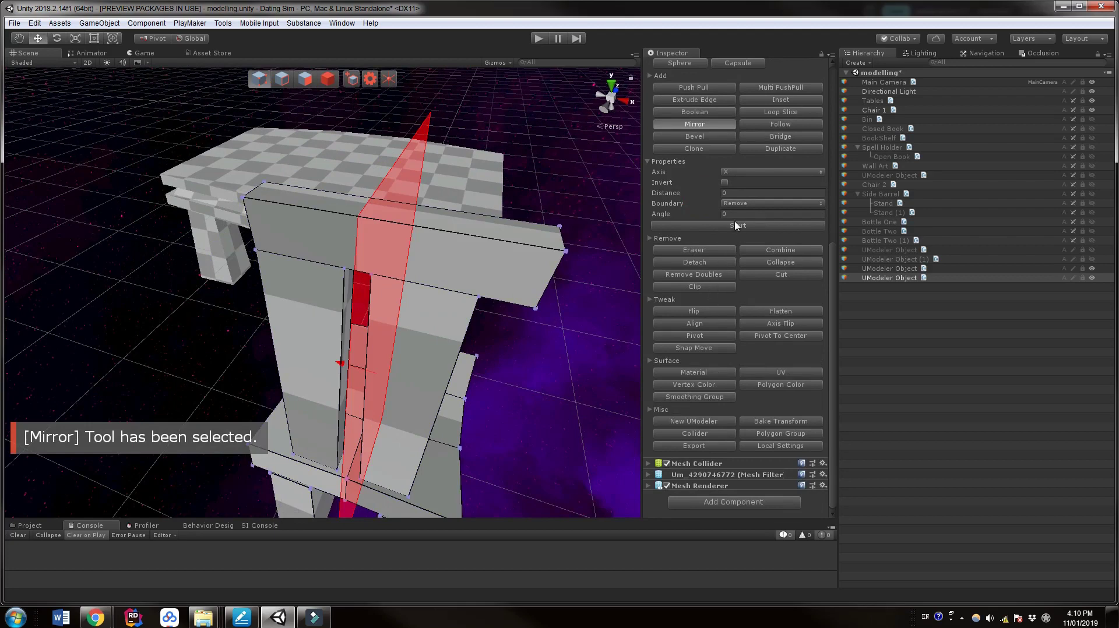
left_click(736, 226)
left_click(734, 228)
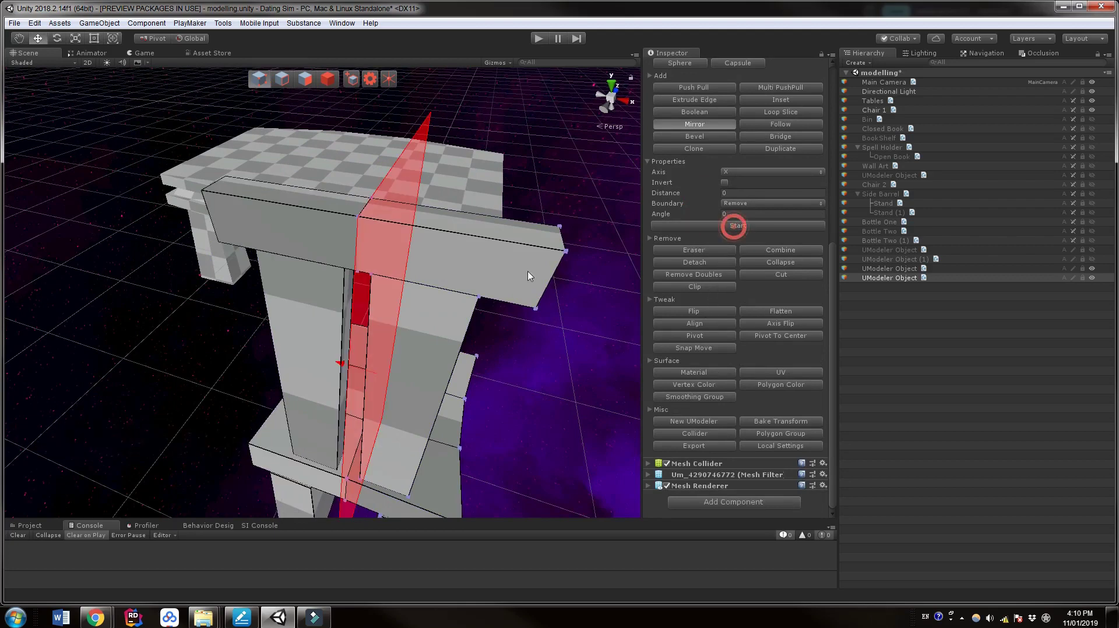
scroll(552, 292, "down", 3)
middle_click_drag(538, 323, 462, 332)
right_click_drag(468, 379, 406, 367)
scroll(431, 367, "up", 4)
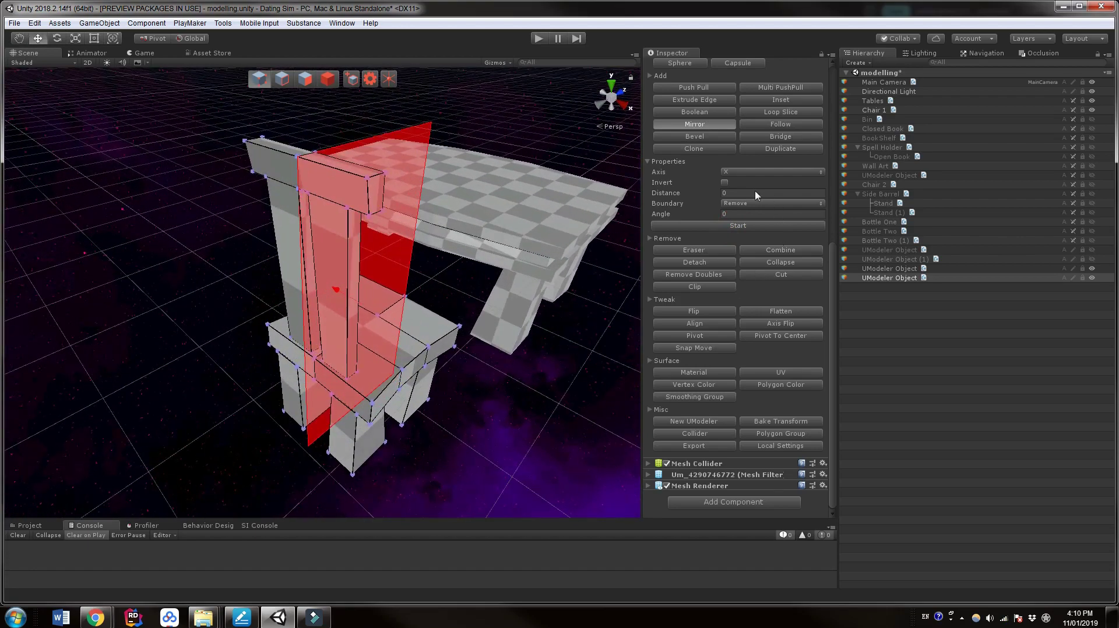
scroll(651, 164, "up", 5)
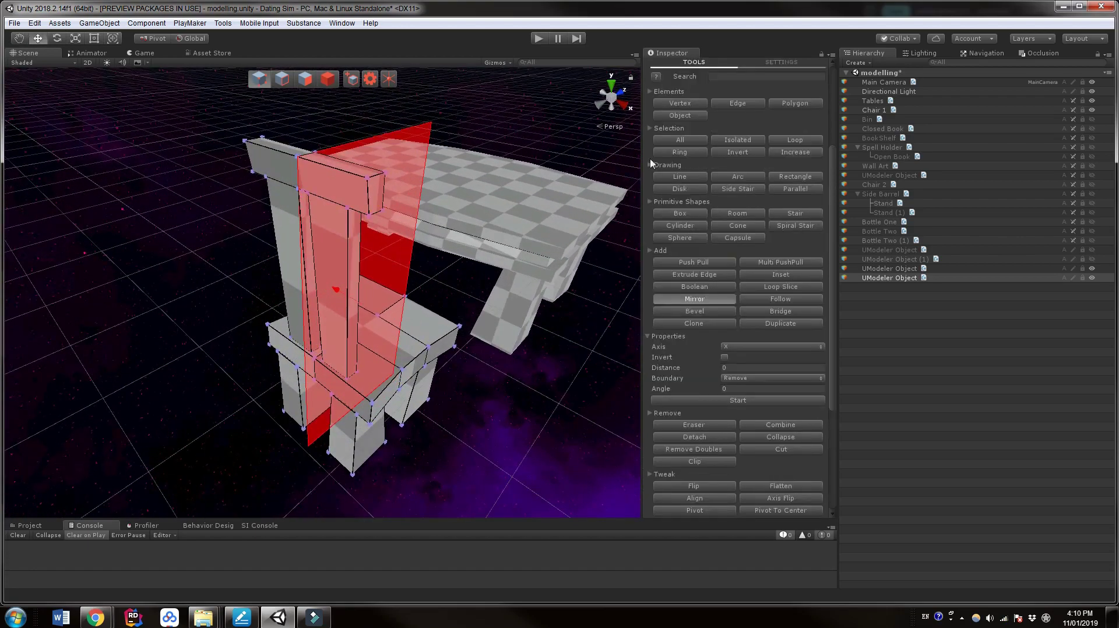
- Move the whole new chair along Z so it stands in front of the second table
left_click(305, 78)
scroll(494, 392, "down", 3)
right_click_drag(494, 391, 298, 352)
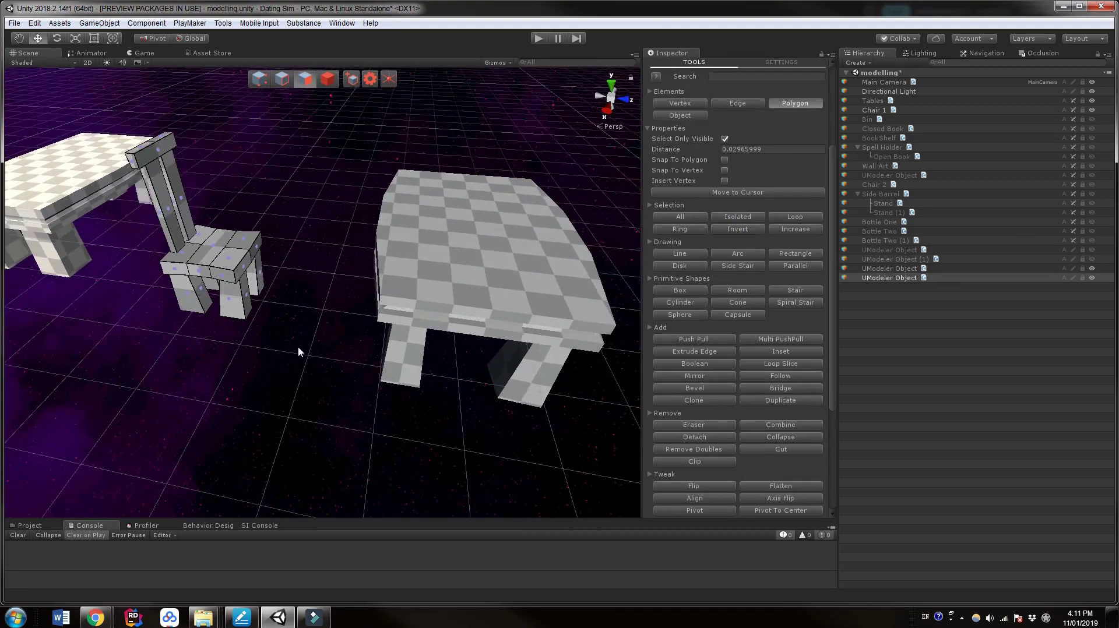
scroll(299, 352, "down", 1)
left_click(328, 79)
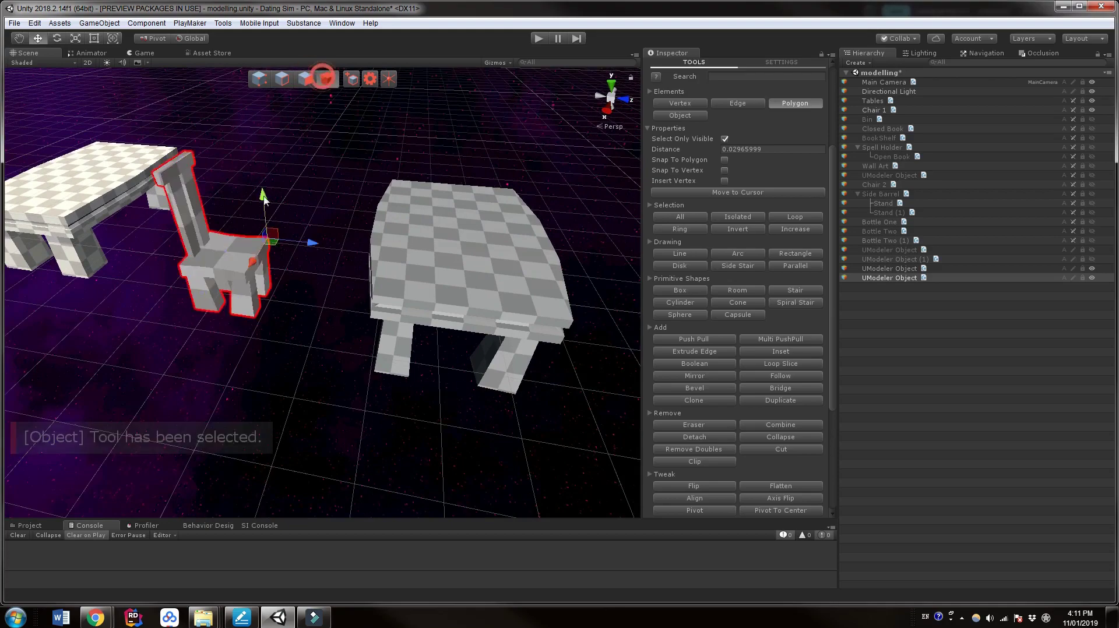
left_click_drag(295, 244, 373, 253)
right_click_drag(378, 270, 353, 324)
scroll(355, 325, "down", 7)
middle_click_drag(297, 362, 410, 330)
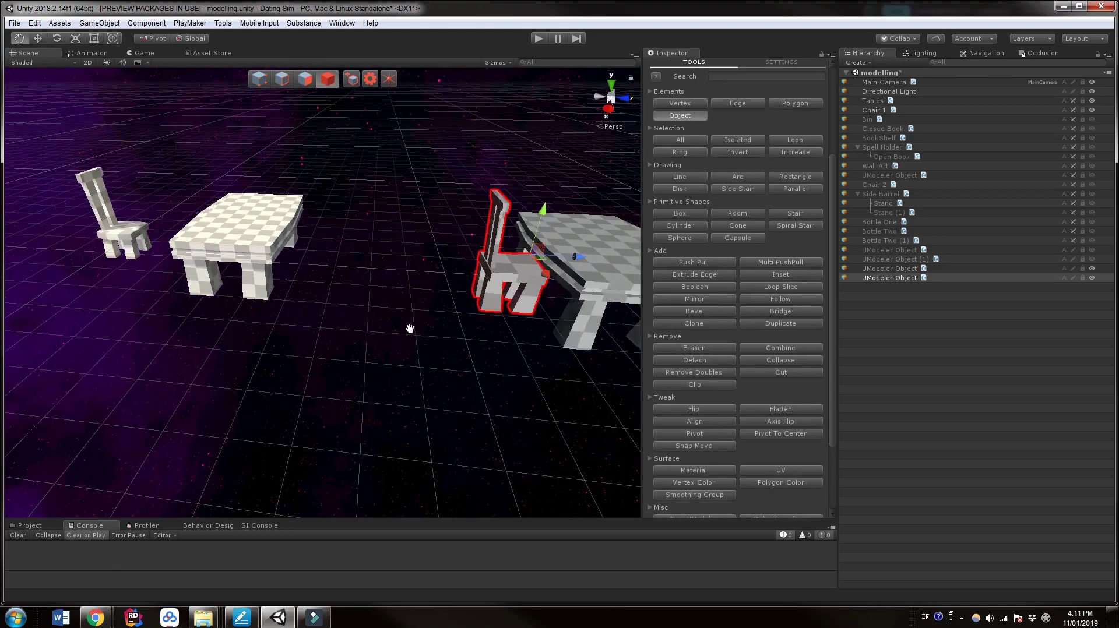
middle_click_drag(382, 279, 332, 290)
scroll(513, 351, "up", 6)
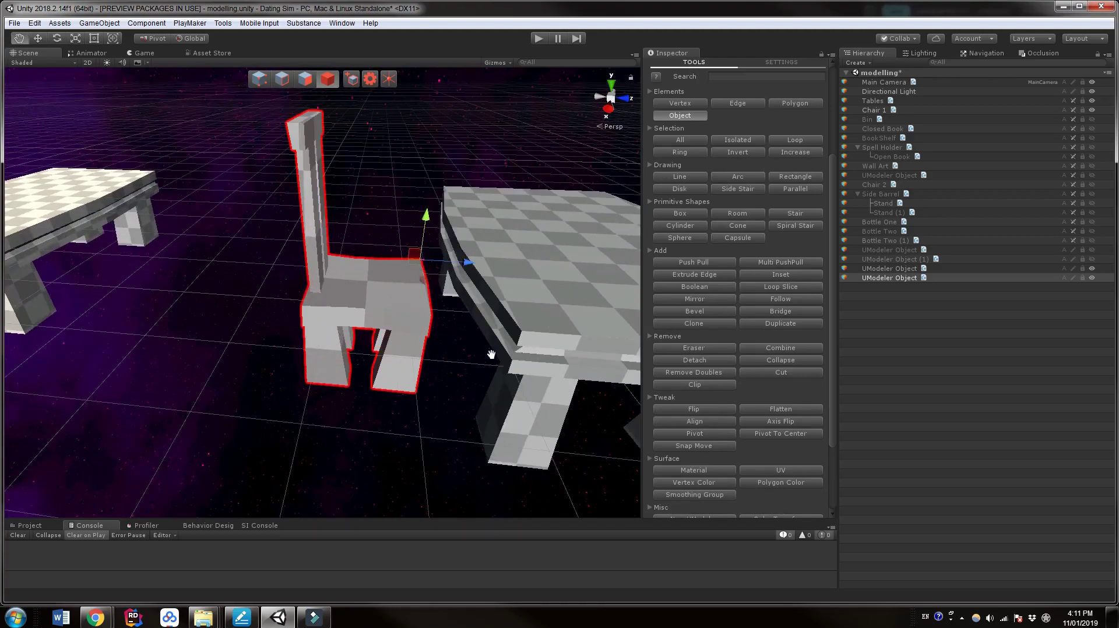
- Open the new chair's local UModeler settings
scroll(750, 342, "down", 3)
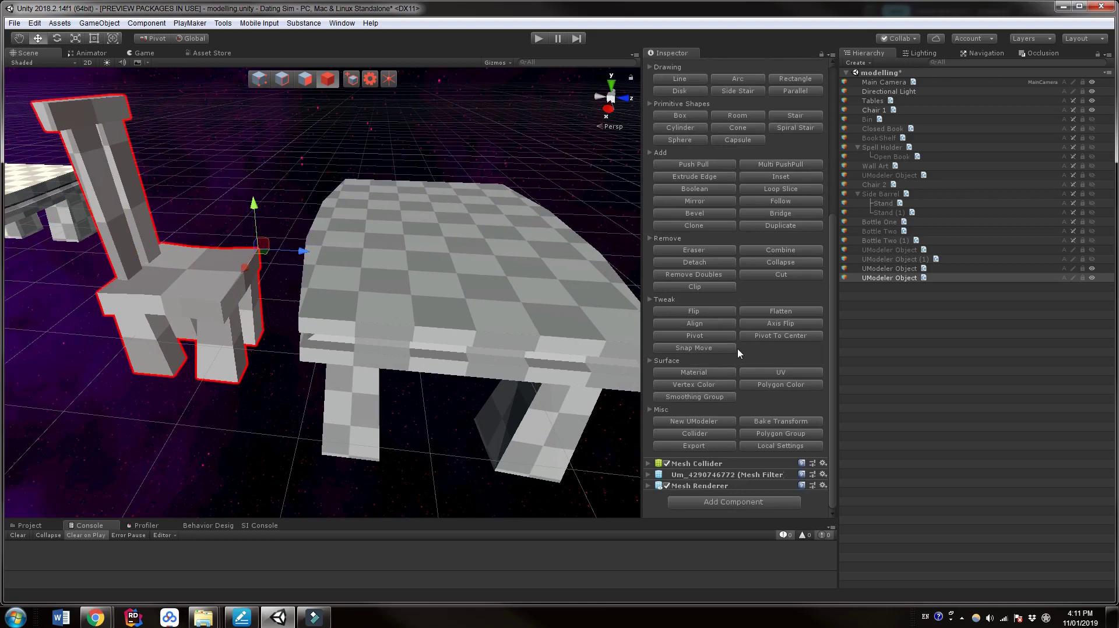
left_click(786, 445)
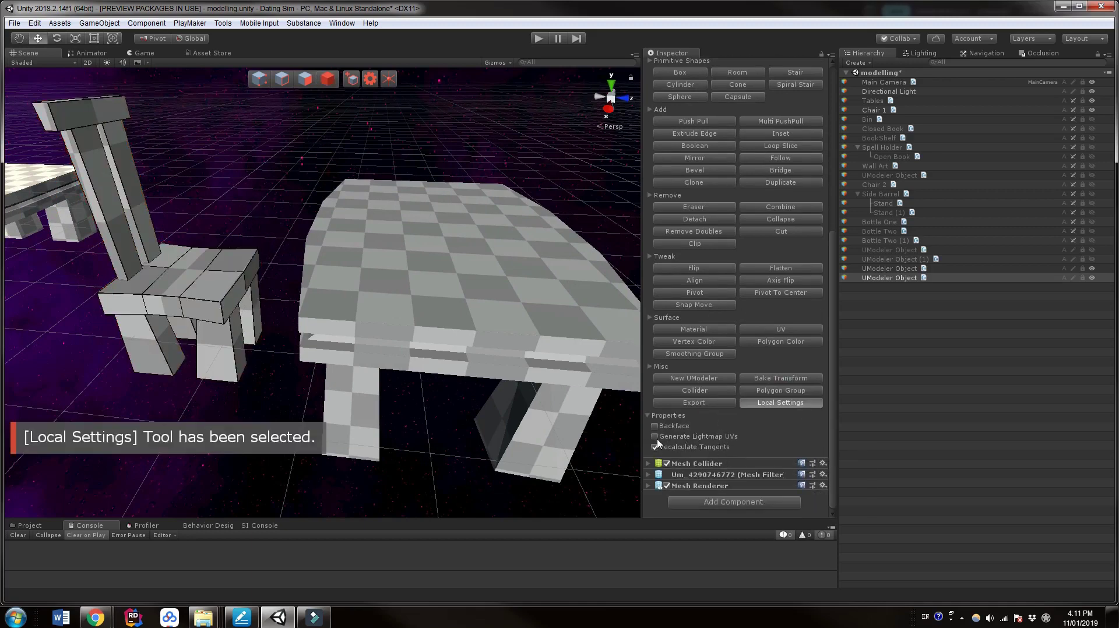
middle_click_drag(285, 353, 292, 348)
scroll(292, 348, "up", 2)
scroll(243, 308, "down", 3)
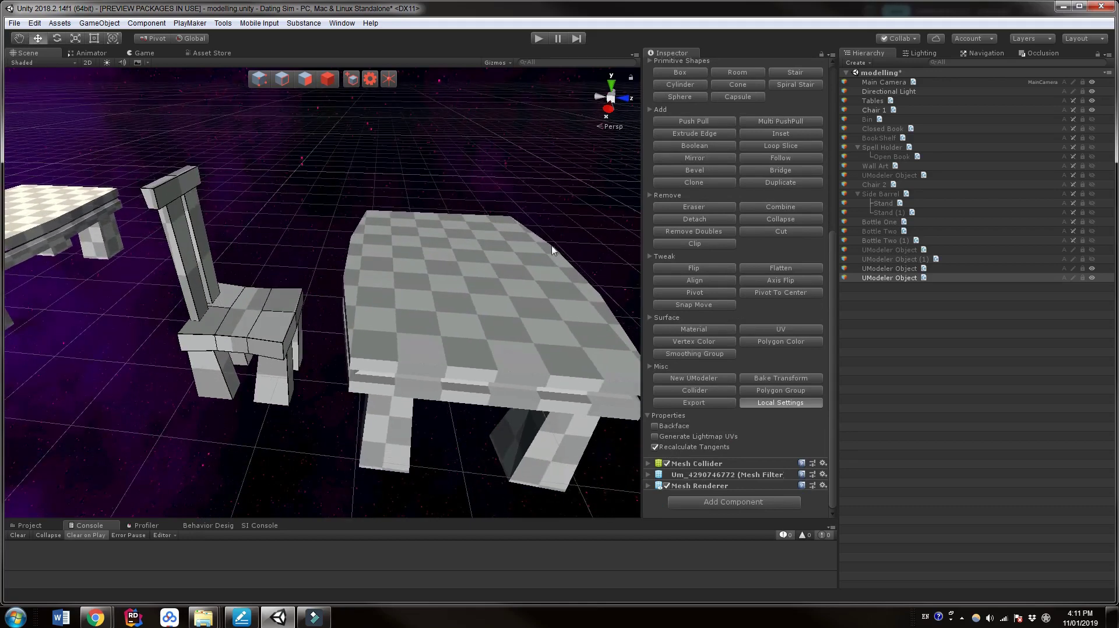
- Set the scene's environment lighting ambient mode to Baked
left_click(926, 53)
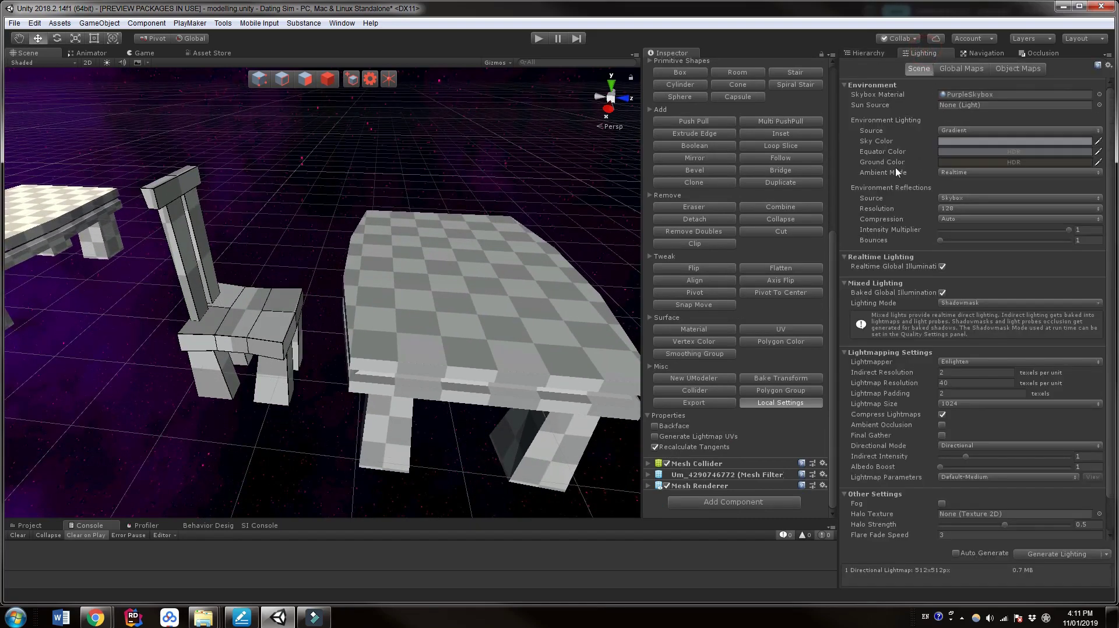
left_click(963, 173)
left_click(959, 197)
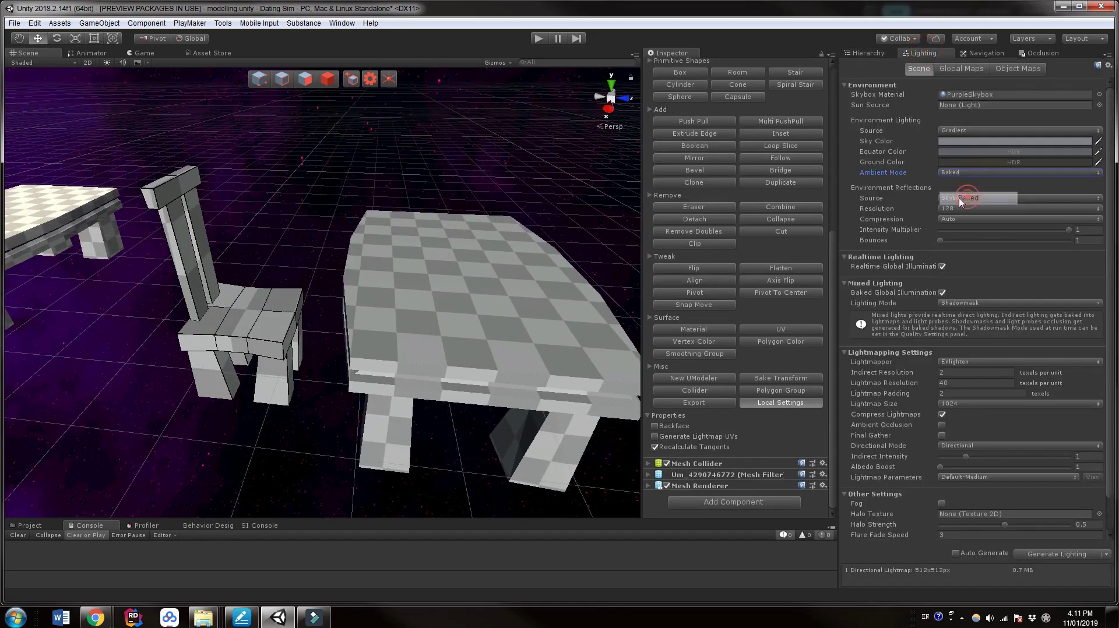
- Turn on scene lighting in the scene view and generate the lighting
left_click(107, 62)
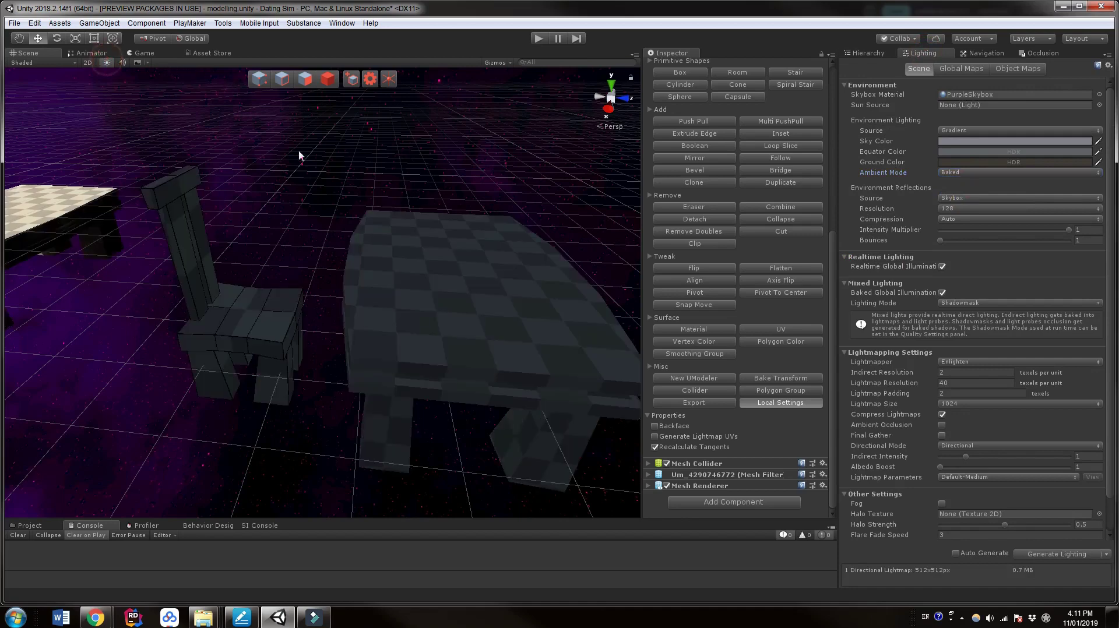
scroll(1007, 349, "down", 3)
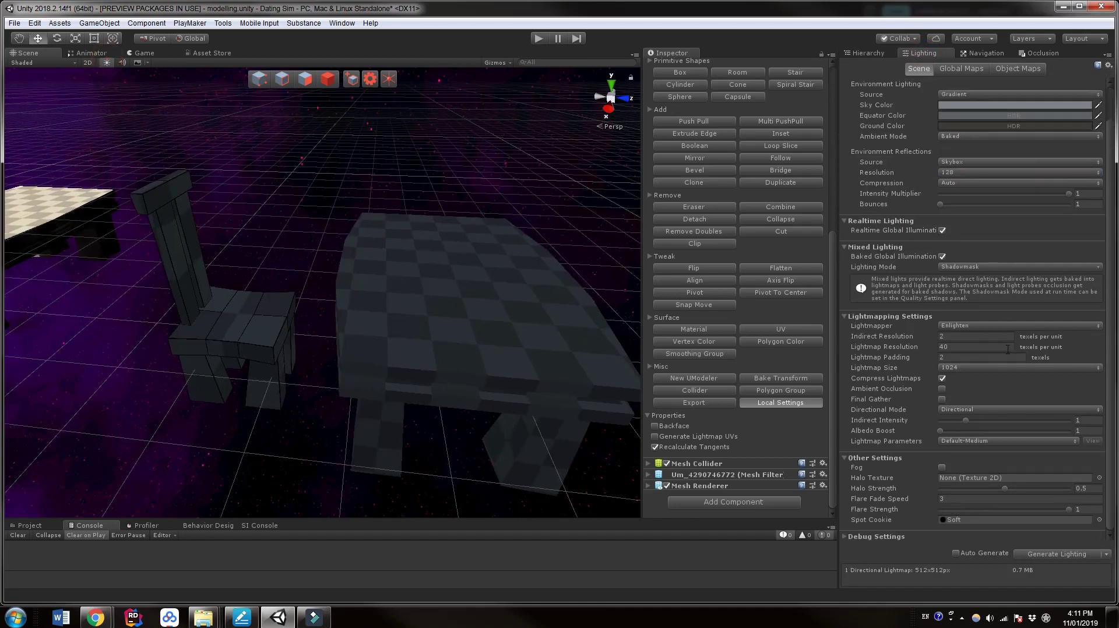
left_click(1055, 556)
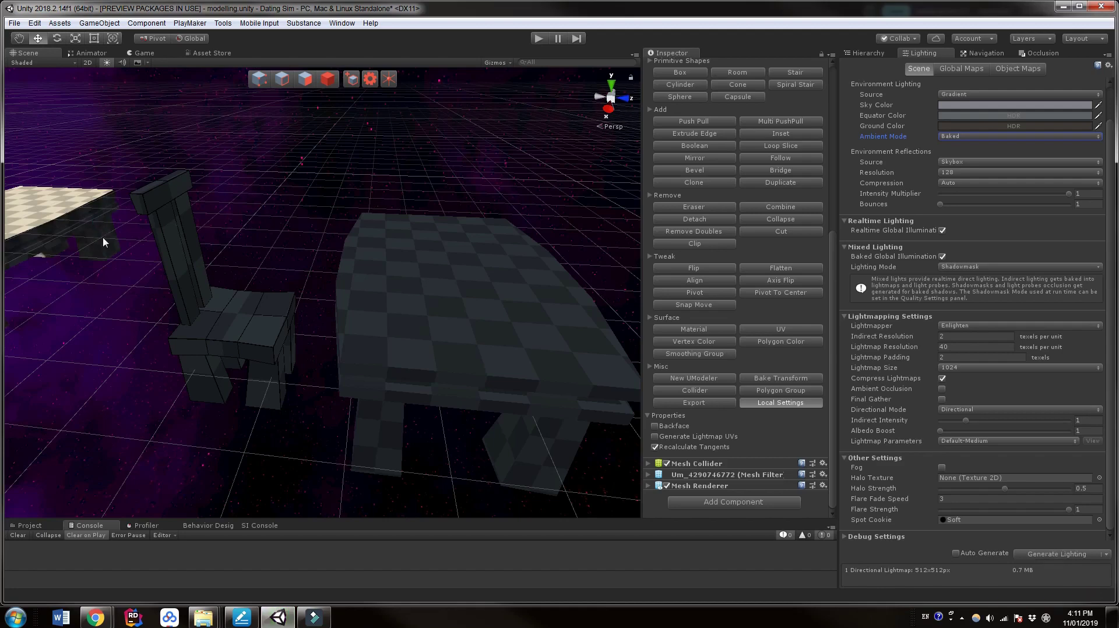
scroll(277, 361, "down", 6)
middle_click_drag(192, 333, 294, 329)
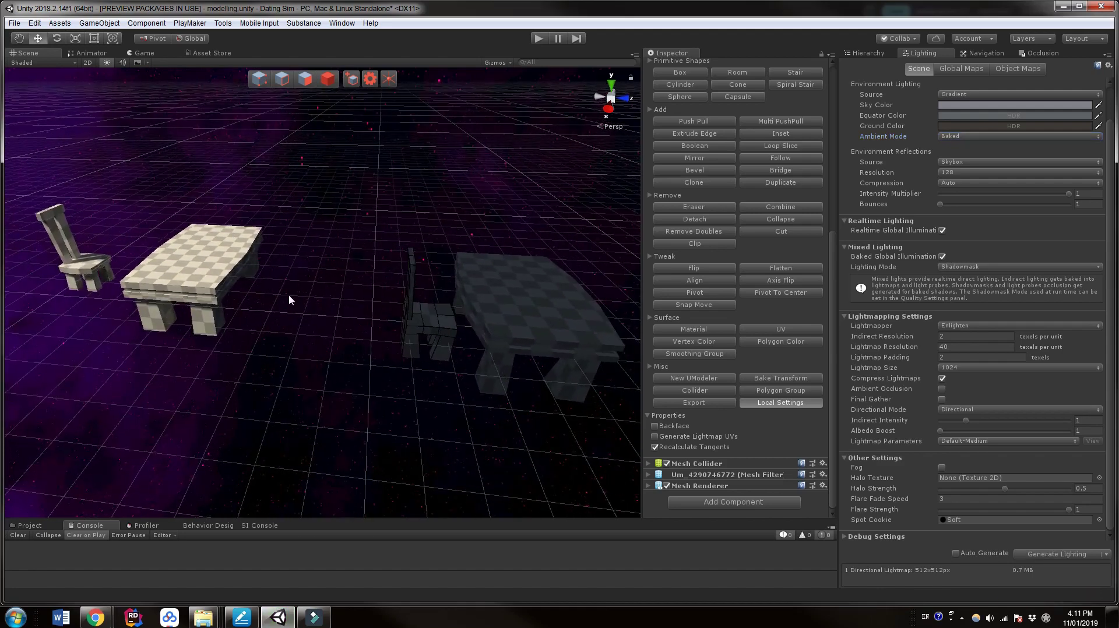
- Turn scene lighting off in the scene view and enable Generate Lightmap UVs for the new chair
left_click(107, 62)
left_click(107, 62)
left_click(107, 62)
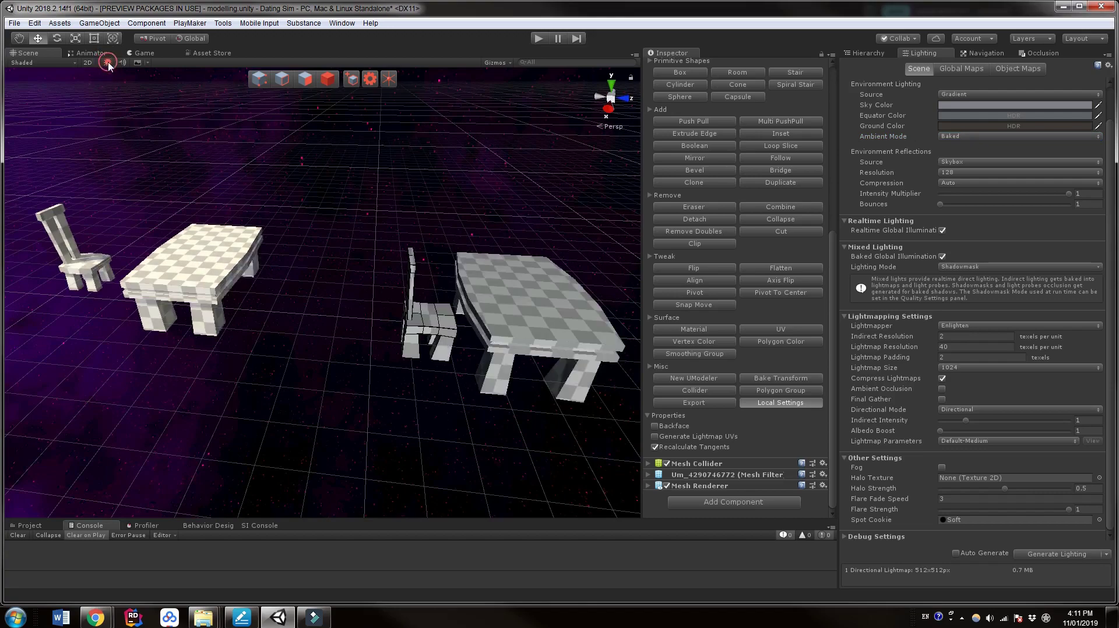
middle_click_drag(357, 215, 312, 218)
scroll(312, 219, "up", 3)
scroll(315, 222, "up", 3)
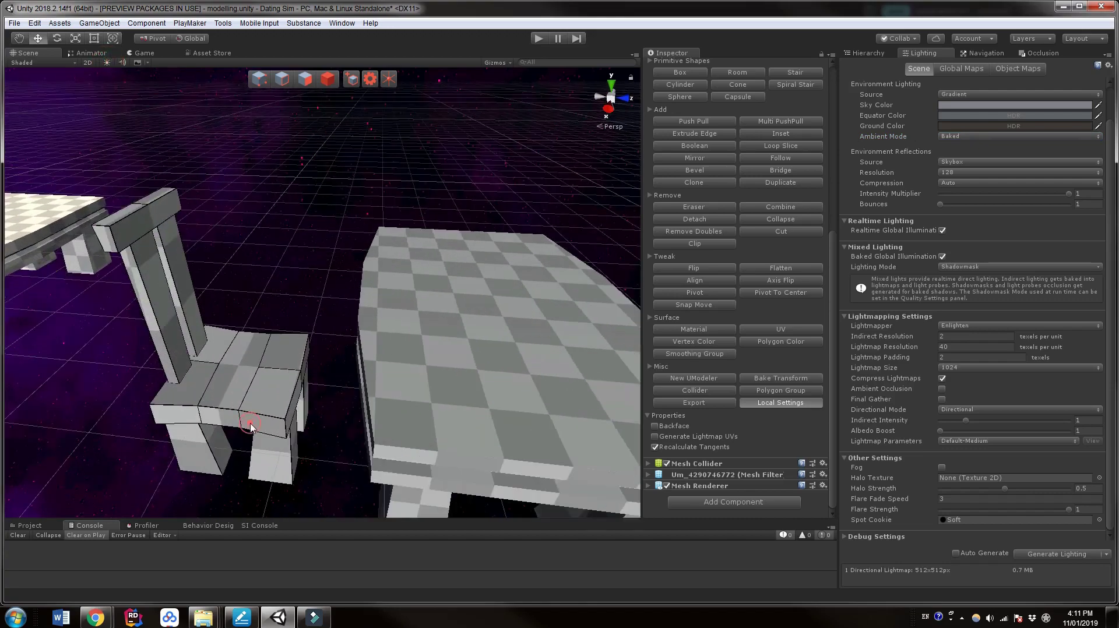
middle_click_drag(249, 413, 266, 404)
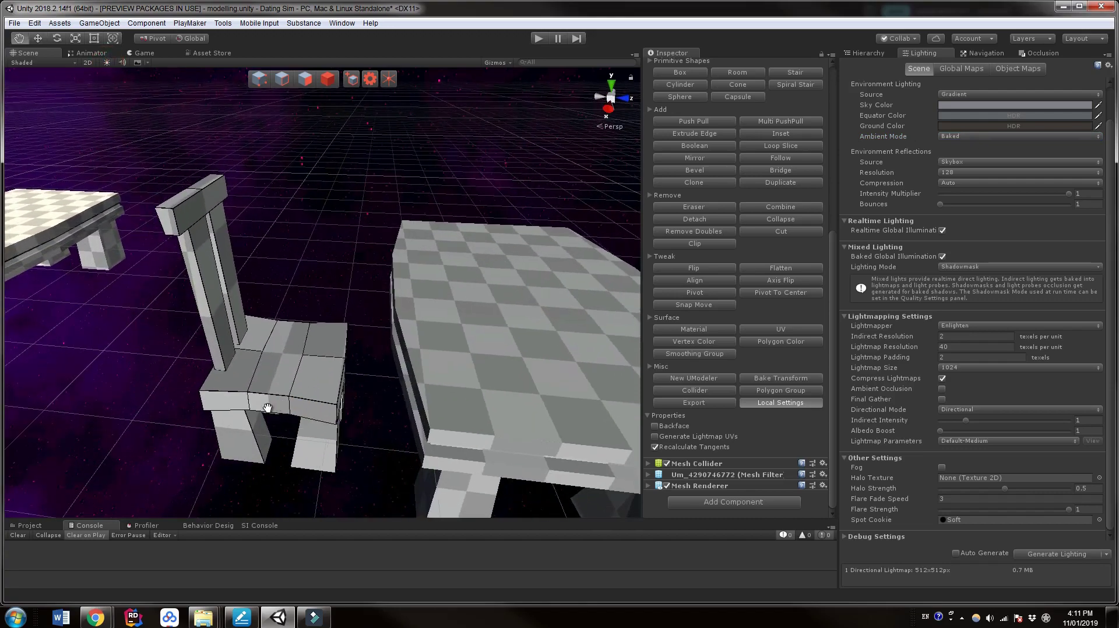
left_click(654, 436)
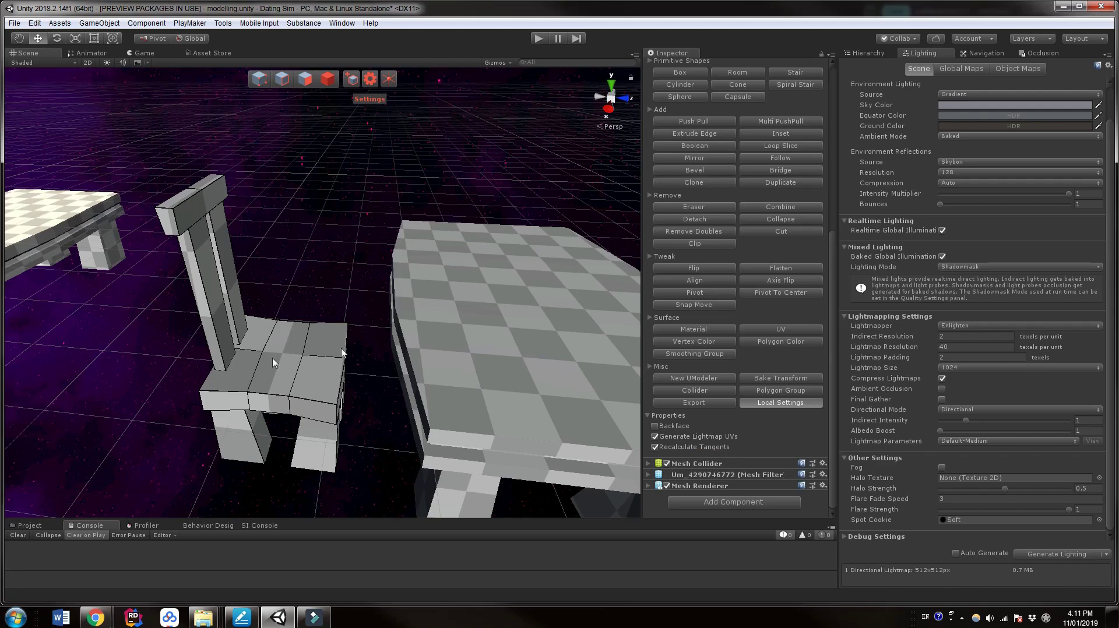
middle_click_drag(338, 384, 326, 361)
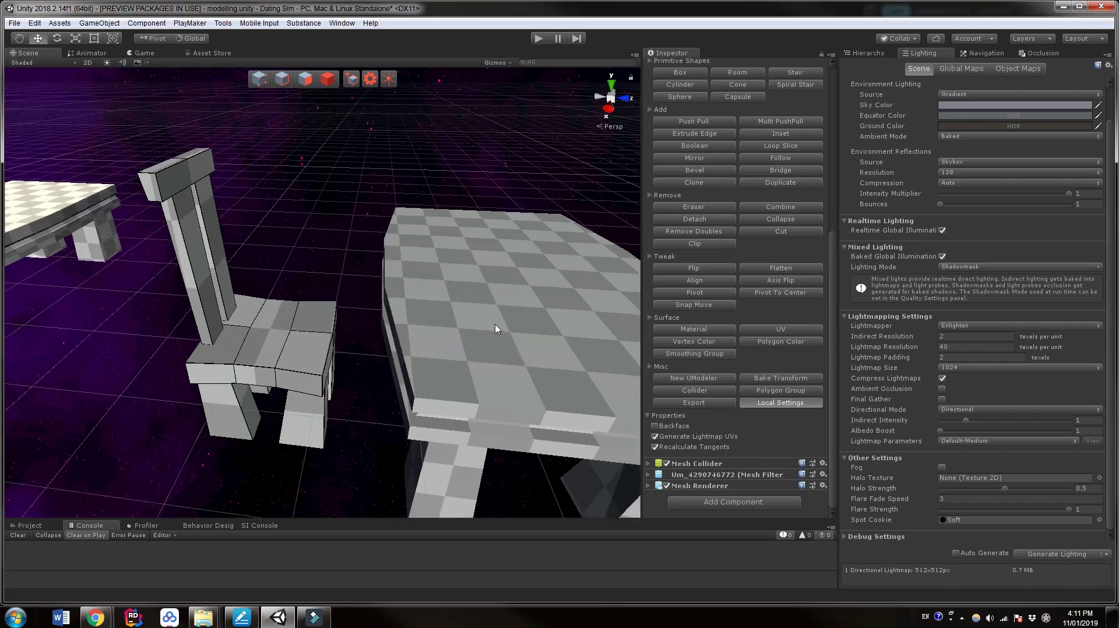
middle_click_drag(488, 329, 475, 332)
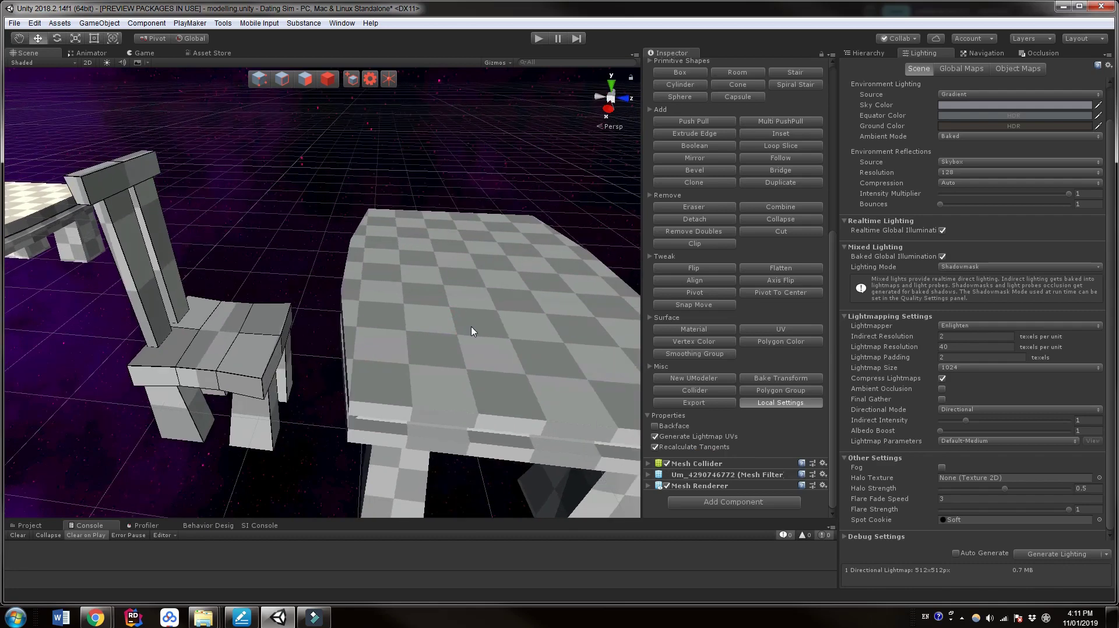
- Select the second table, check Generate Lightmap UVs in its local settings, and generate the lighting again
left_click(328, 82)
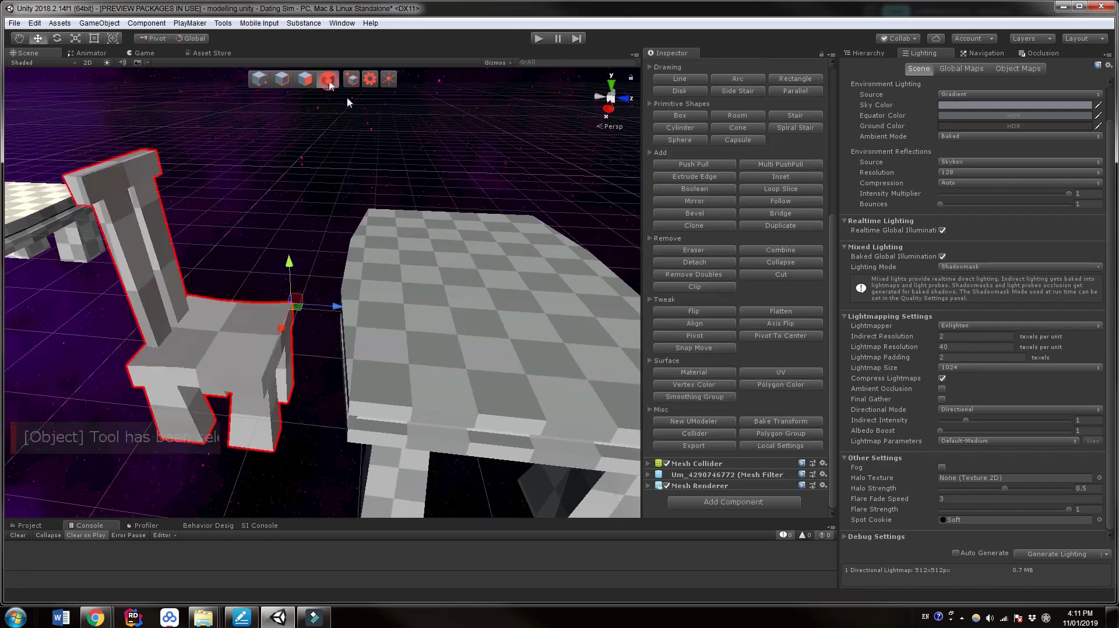
left_click(439, 299)
middle_click_drag(455, 283, 431, 281)
left_click(370, 80)
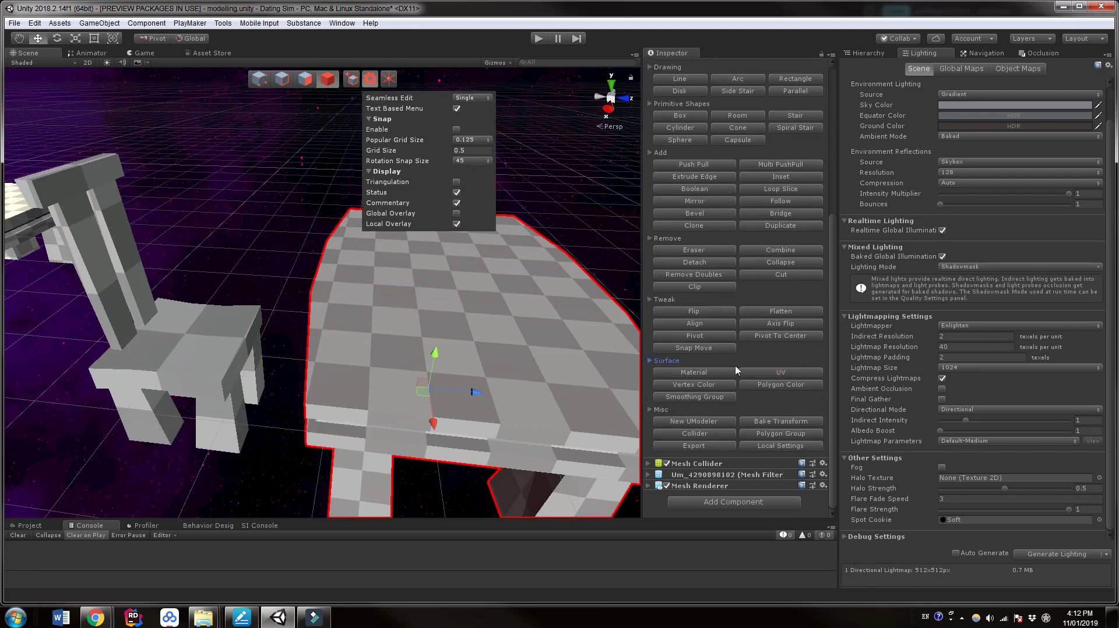
left_click(780, 447)
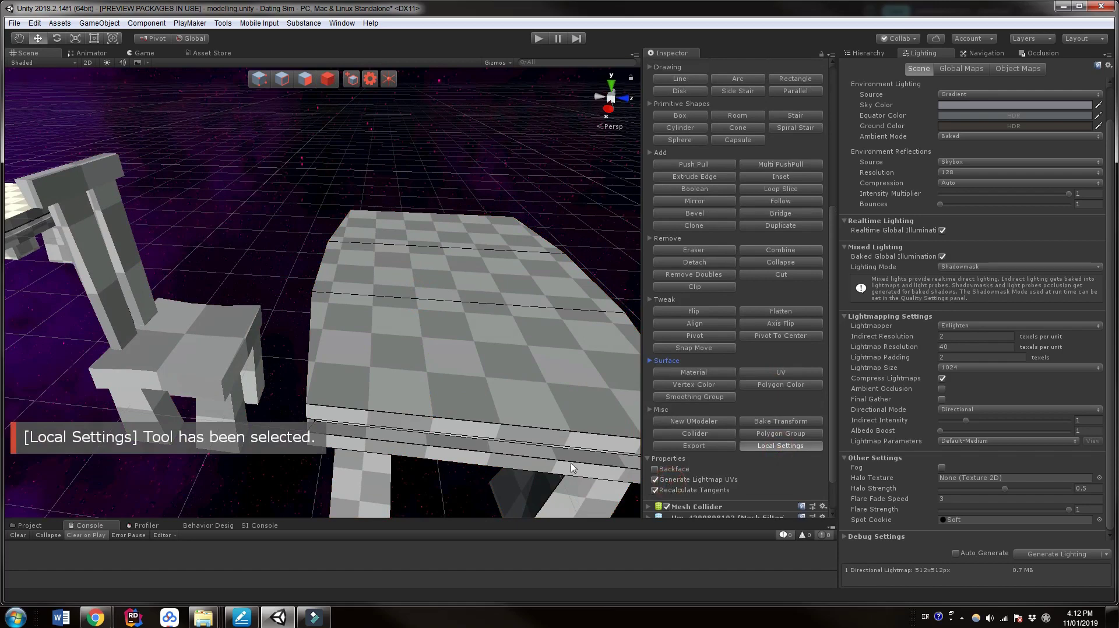
scroll(482, 374, "down", 5)
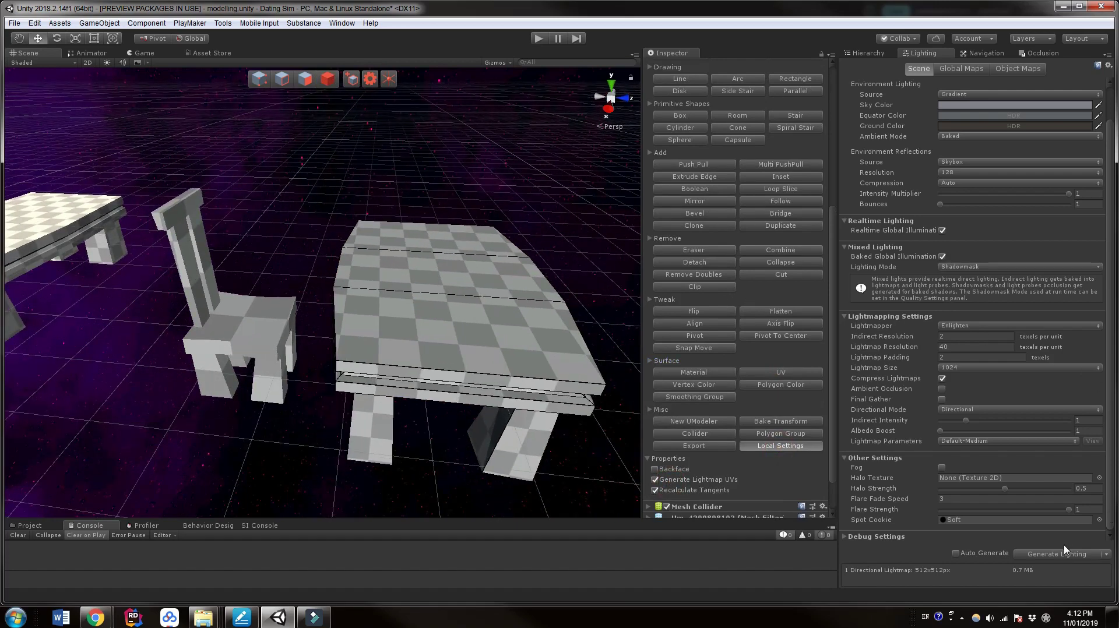
left_click(1063, 553)
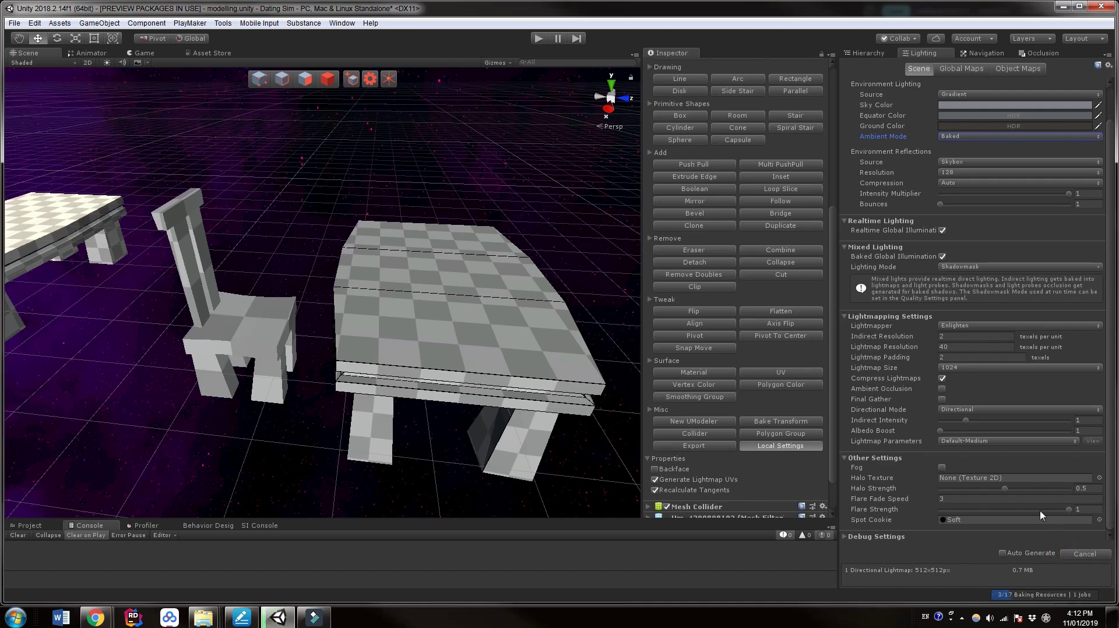
- Mark the second table as static, including its child objects
scroll(795, 181, "up", 6)
scroll(795, 181, "up", 2)
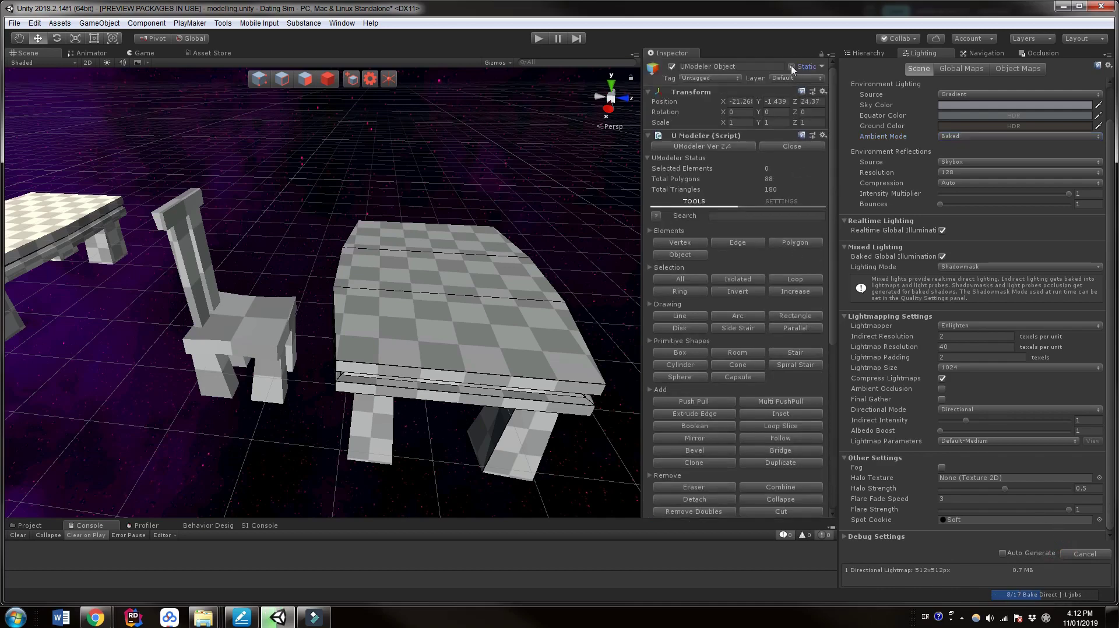
left_click(791, 67)
left_click(502, 329)
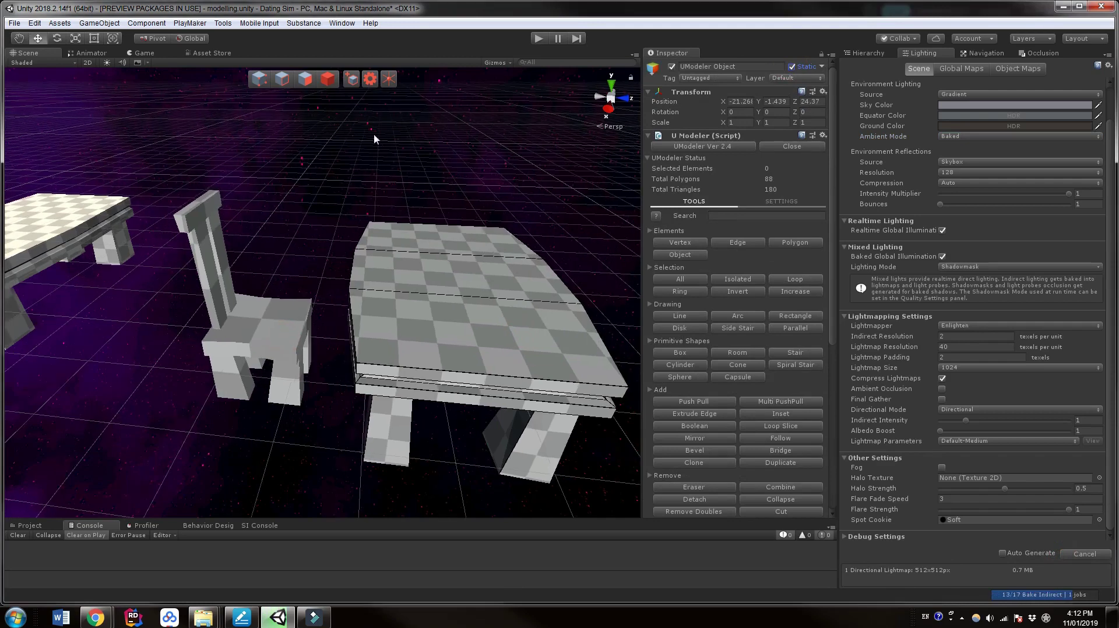
- Select the new chair and mark it as static, including its child objects
left_click(327, 79)
left_click(277, 343)
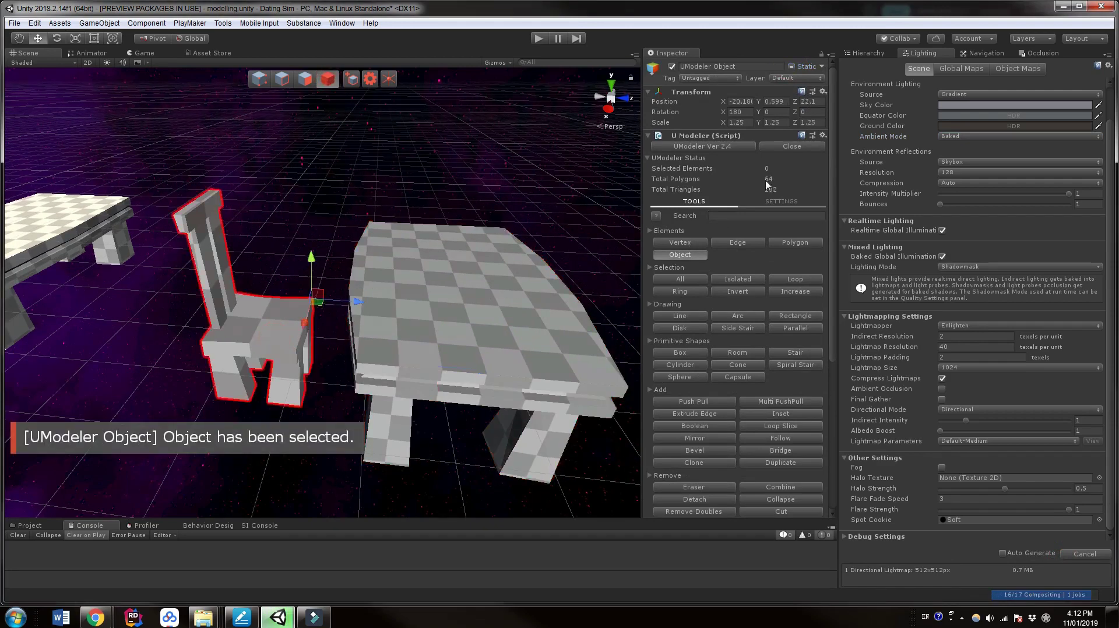
left_click(790, 66)
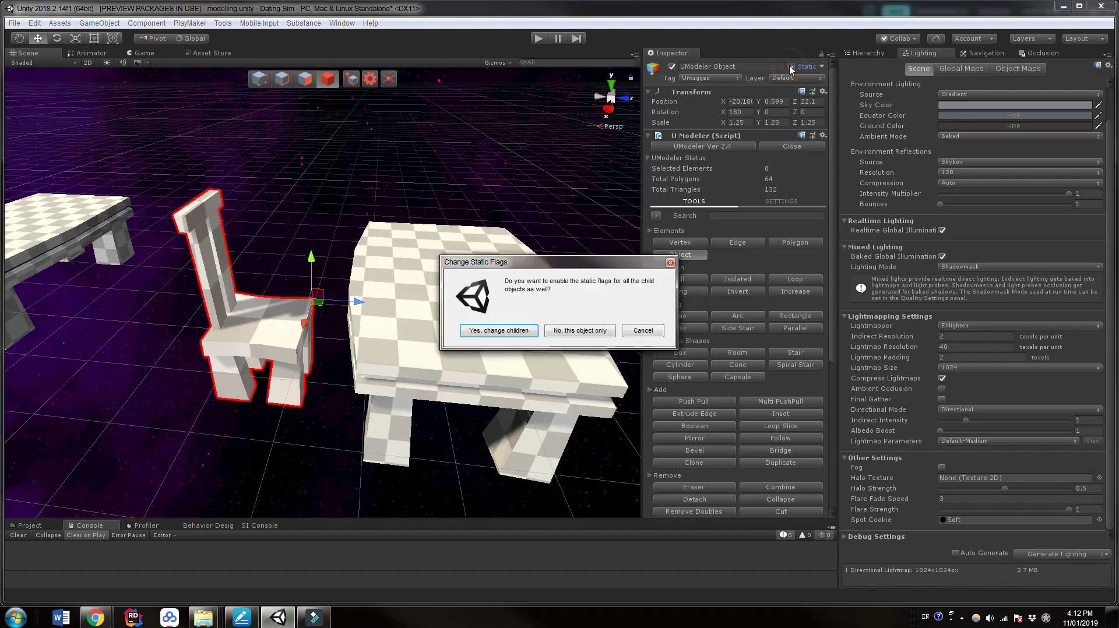
left_click(521, 332)
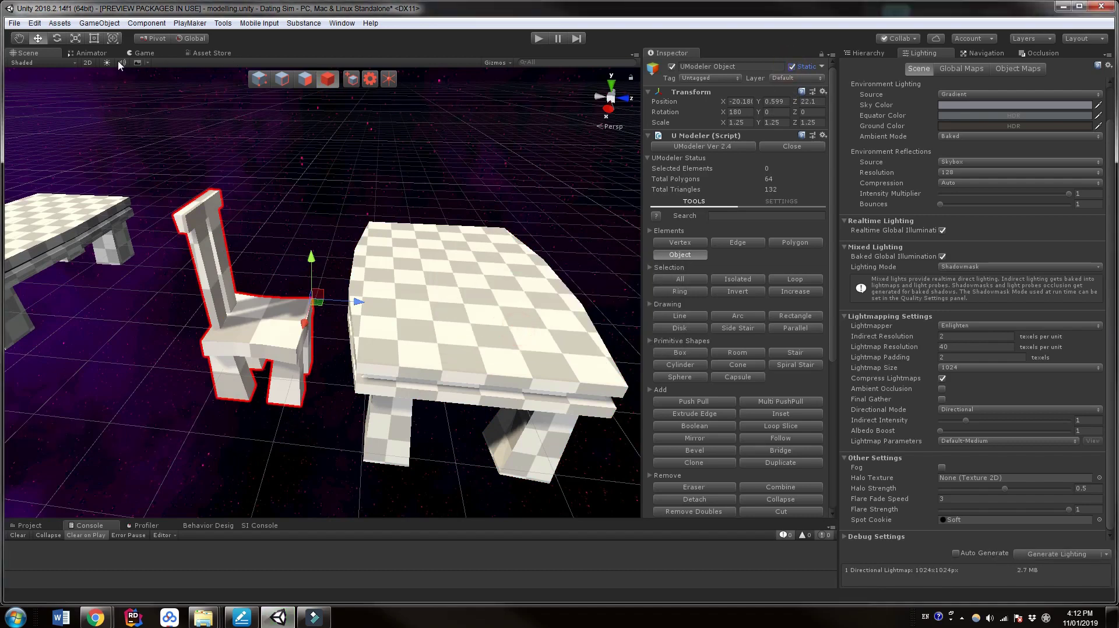
- Turn on scene lighting in the scene view and examine the shading on the second table and the new chair
scroll(327, 239, "down", 5)
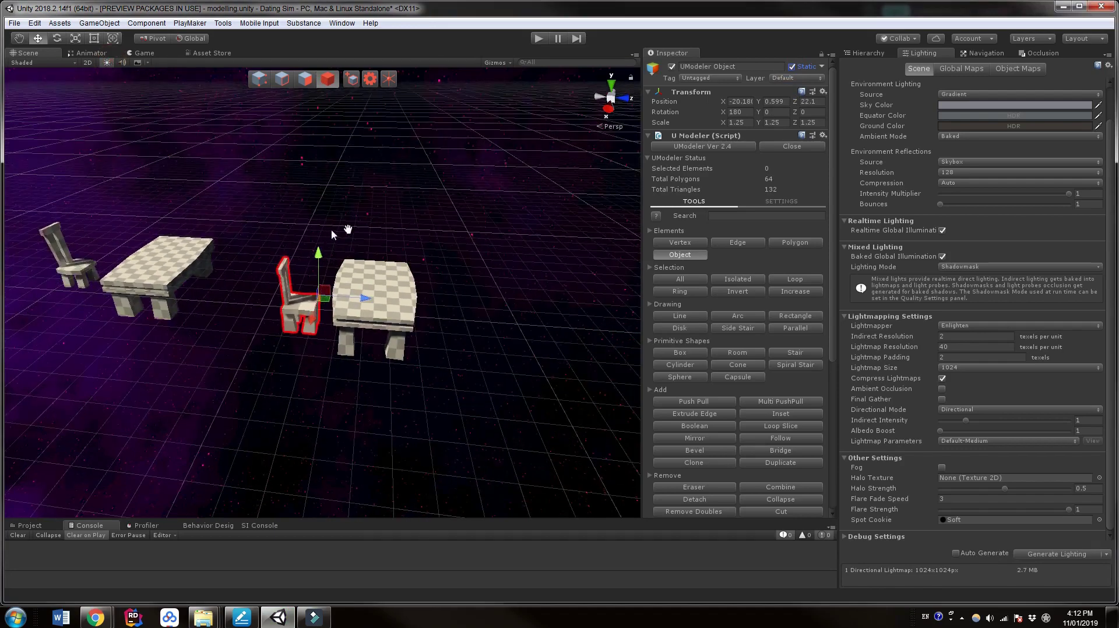
scroll(332, 235, "up", 10)
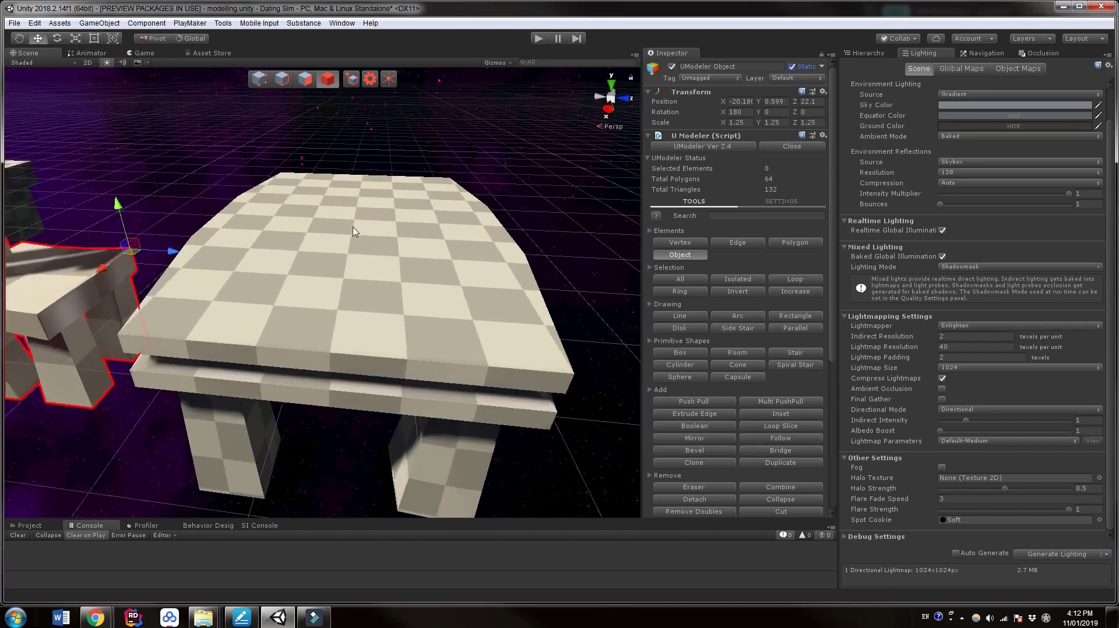
scroll(355, 231, "down", 3)
left_click_drag(372, 274, 411, 345, "alt")
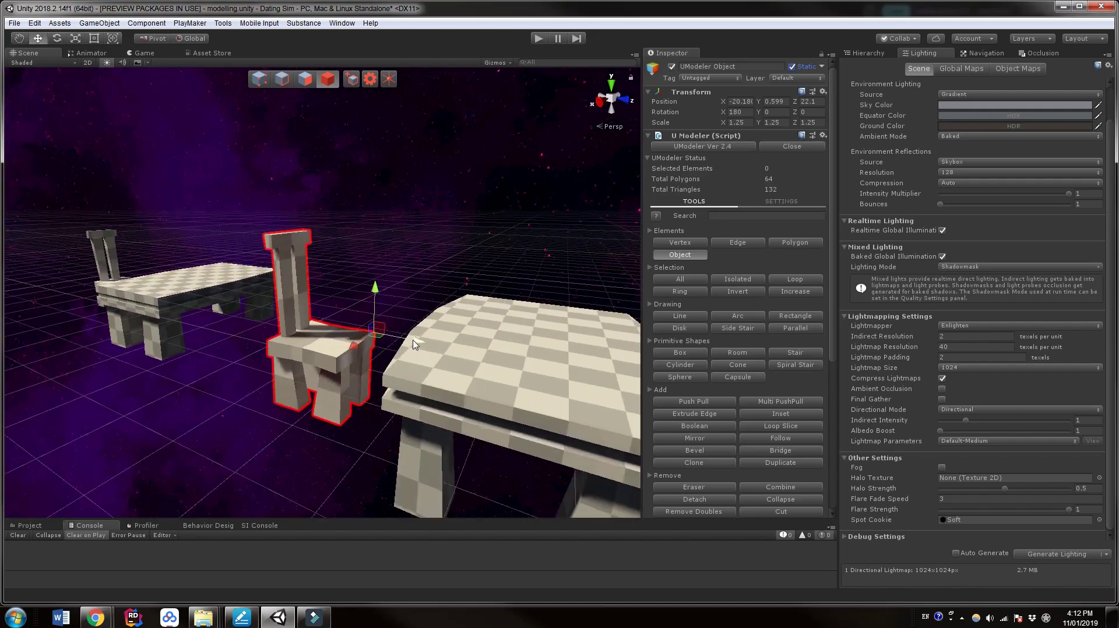